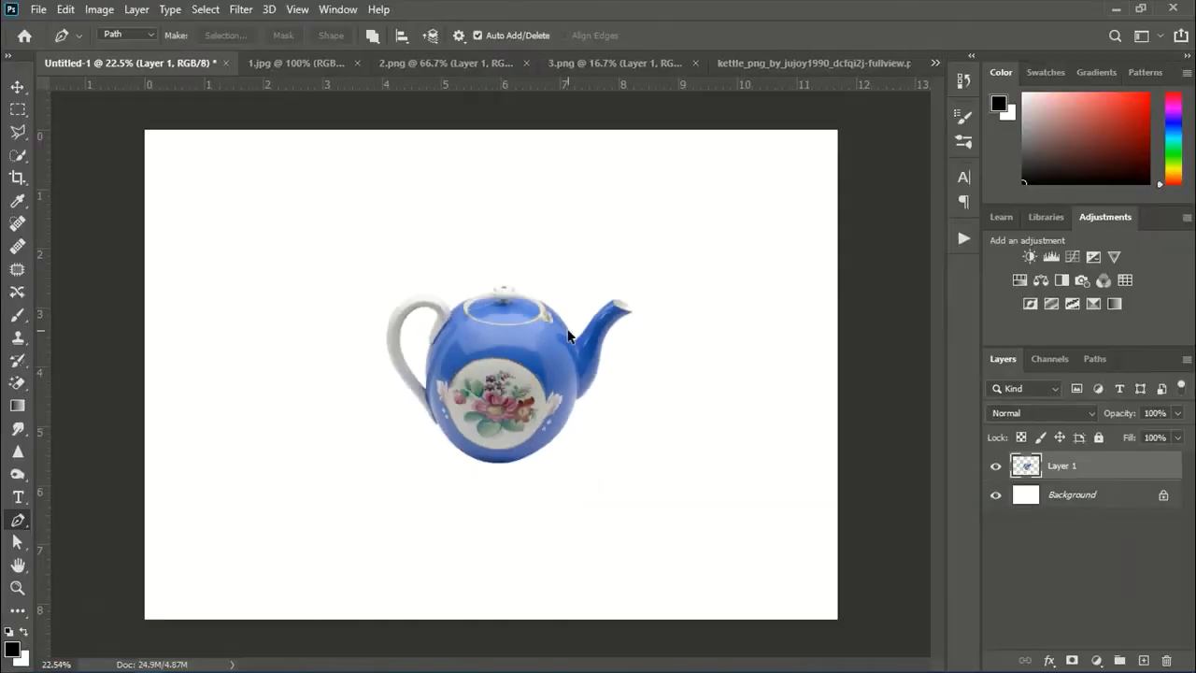
Enlarge the blue teapot with Free Transform, center it on the canvas, and bring up 1.jpg
key(ctrl+t)
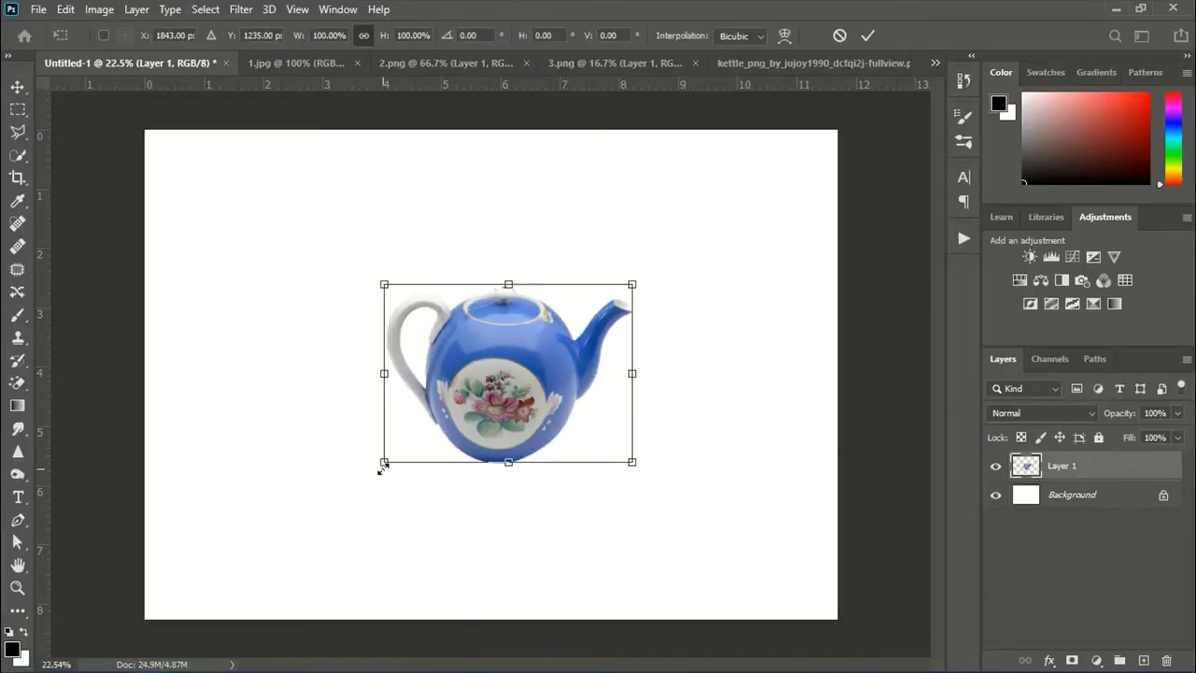
drag(383, 464, 355, 483)
key(Return)
drag(483, 418, 488, 432)
click(303, 62)
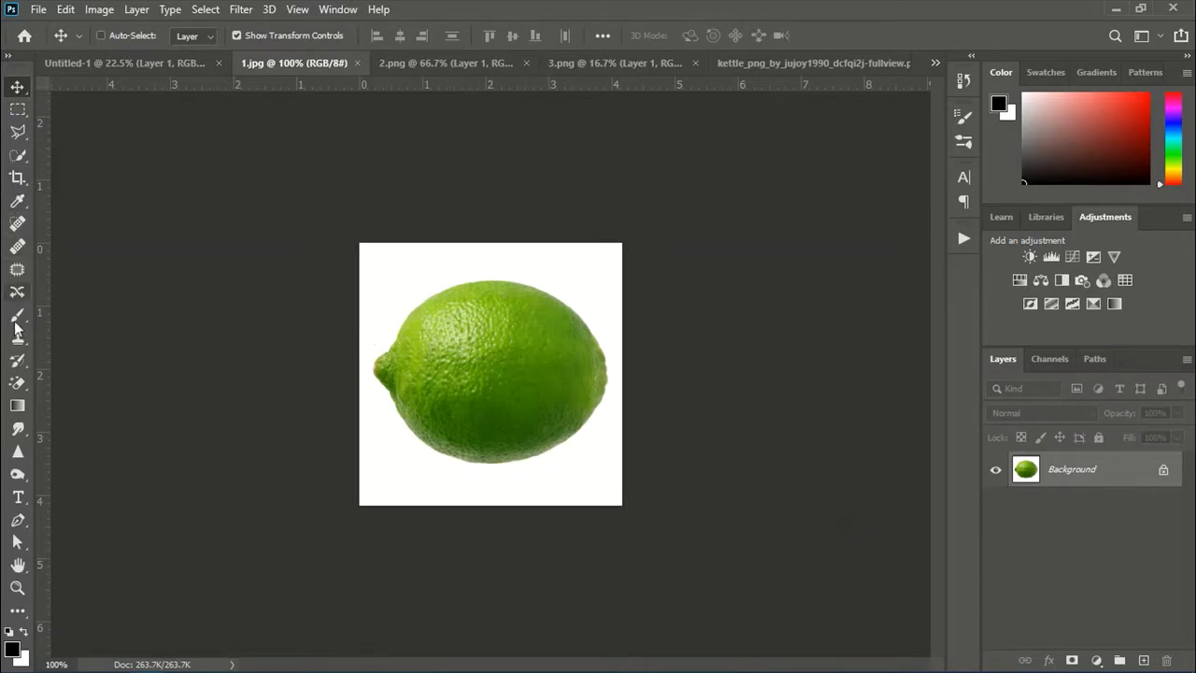
Rotate the view so the lime stands upright and start a Pen path along its bottom and left edge
click(16, 520)
scroll(571, 342, up, 3)
scroll(572, 317, down, 1)
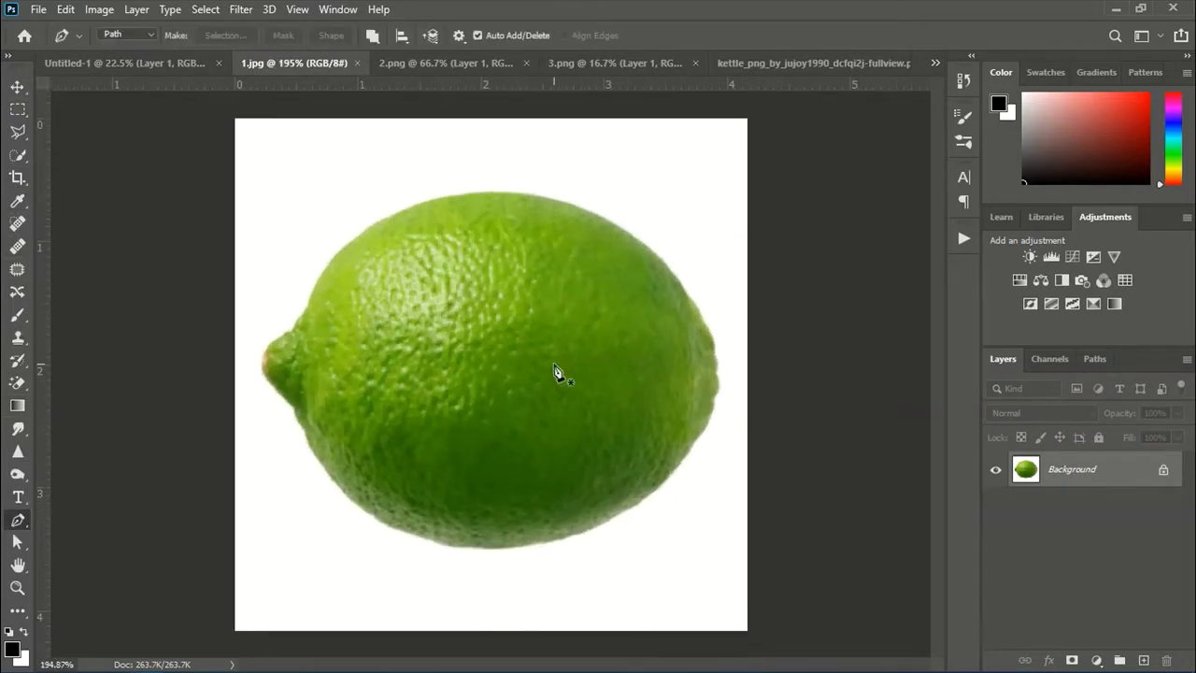
key(r)
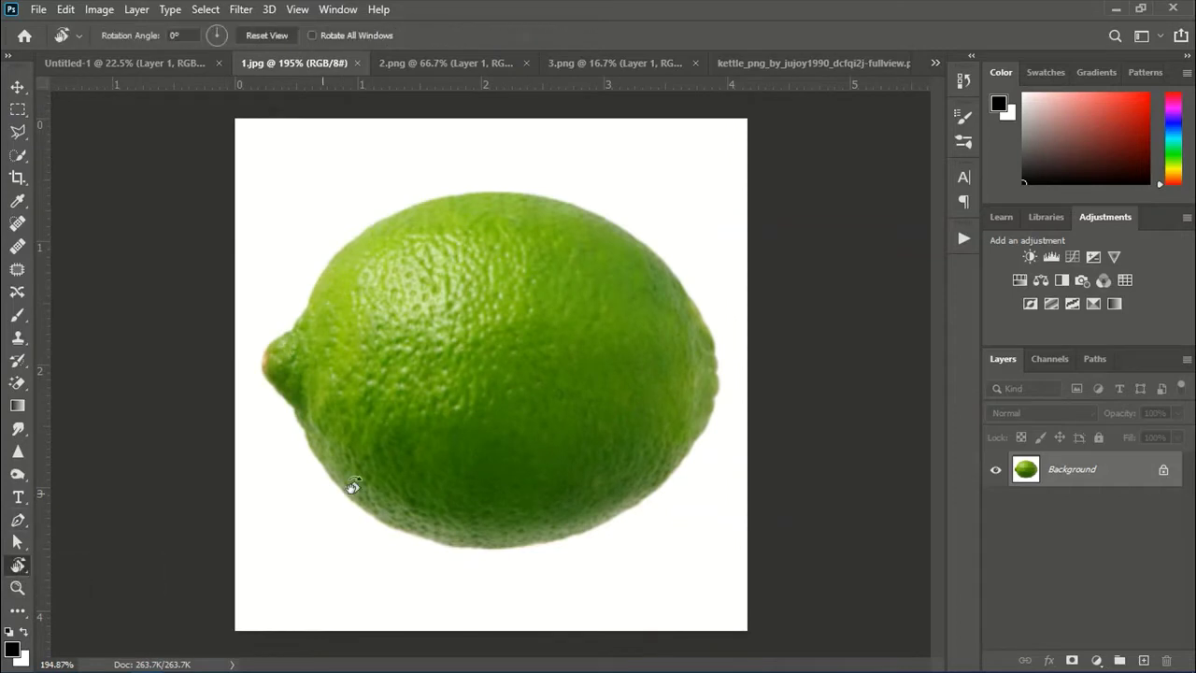
mouse_move(346, 480)
mouse_down()
mouse_move(454, 476)
mouse_move(507, 355)
mouse_up()
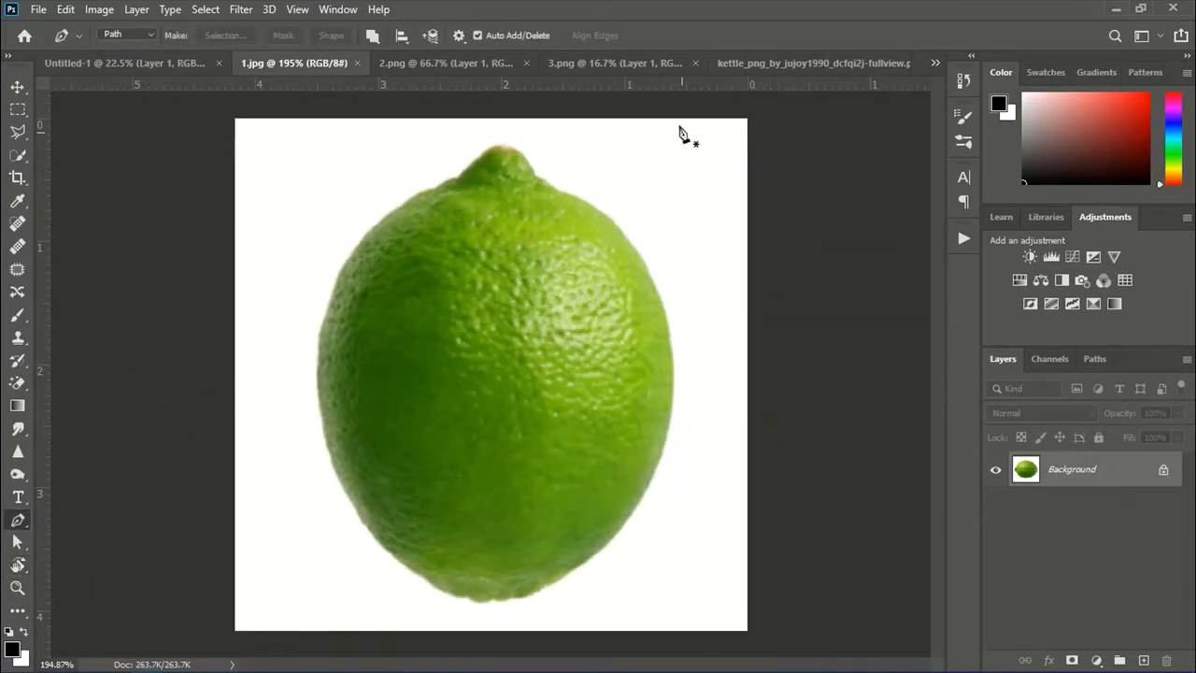
scroll(435, 411, up, 2)
click(447, 626)
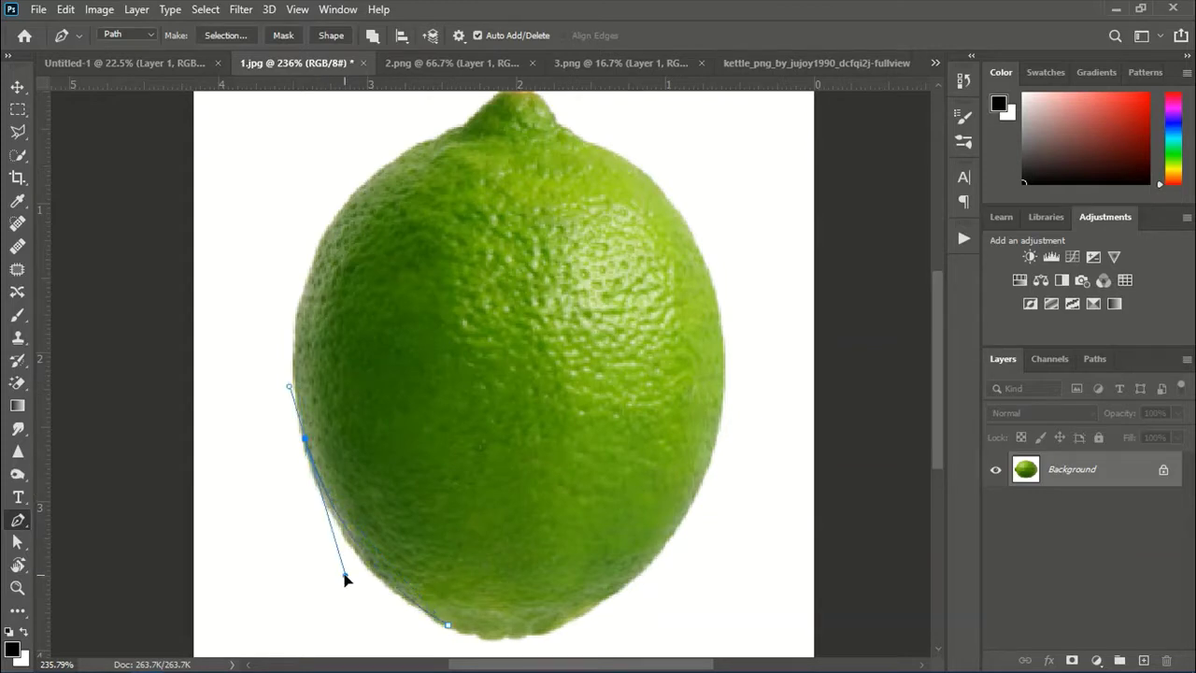
drag(391, 162, 438, 135)
mouse_move(338, 192)
mouse_down()
mouse_move(278, 261)
mouse_move(283, 233)
mouse_up()
Continue the Pen path around the lime's tip and right side to complete the outline
scroll(464, 134, up, 3)
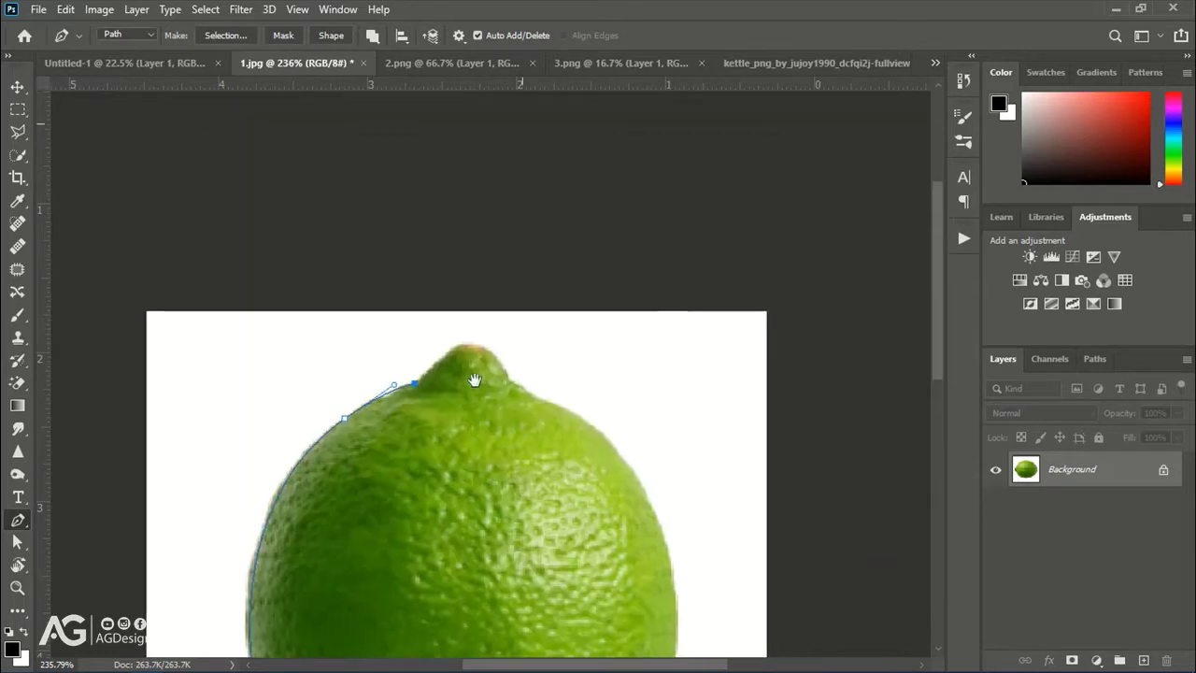
alt+scroll(428, 376, up, 2)
drag(426, 363, 443, 340)
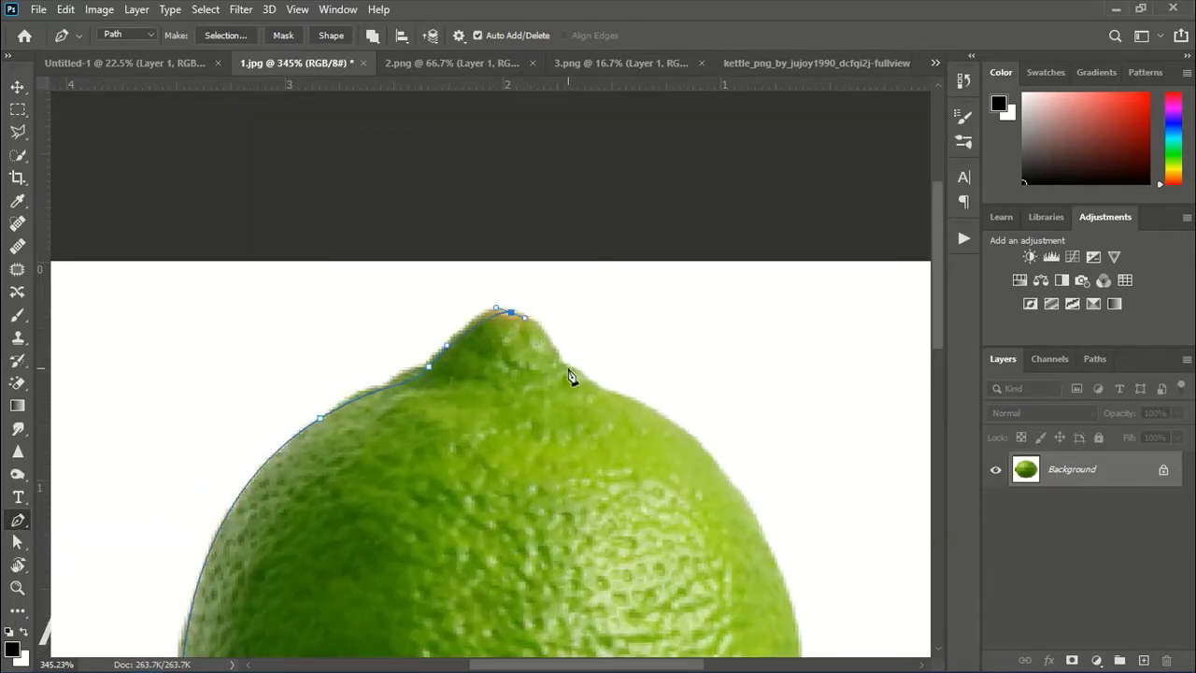
drag(566, 365, 548, 346)
alt+scroll(616, 395, down, 3)
mouse_move(682, 444)
mouse_down()
mouse_move(710, 378)
mouse_move(725, 254)
mouse_up()
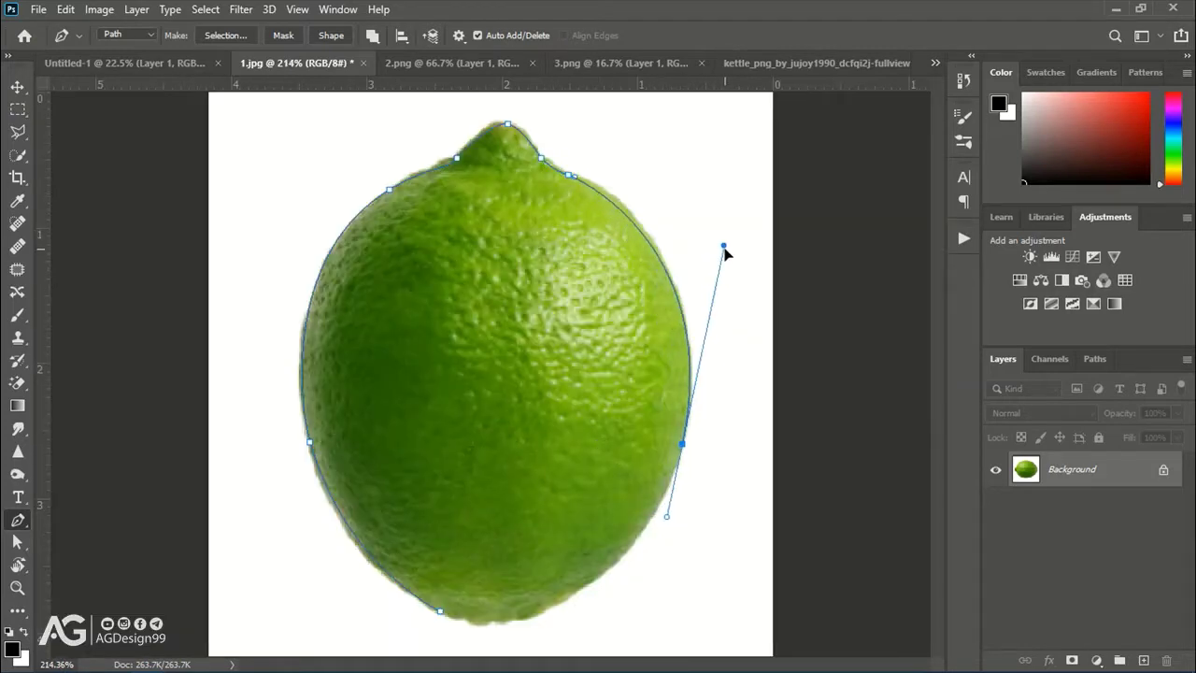
click(568, 176)
key(ctrl+z)
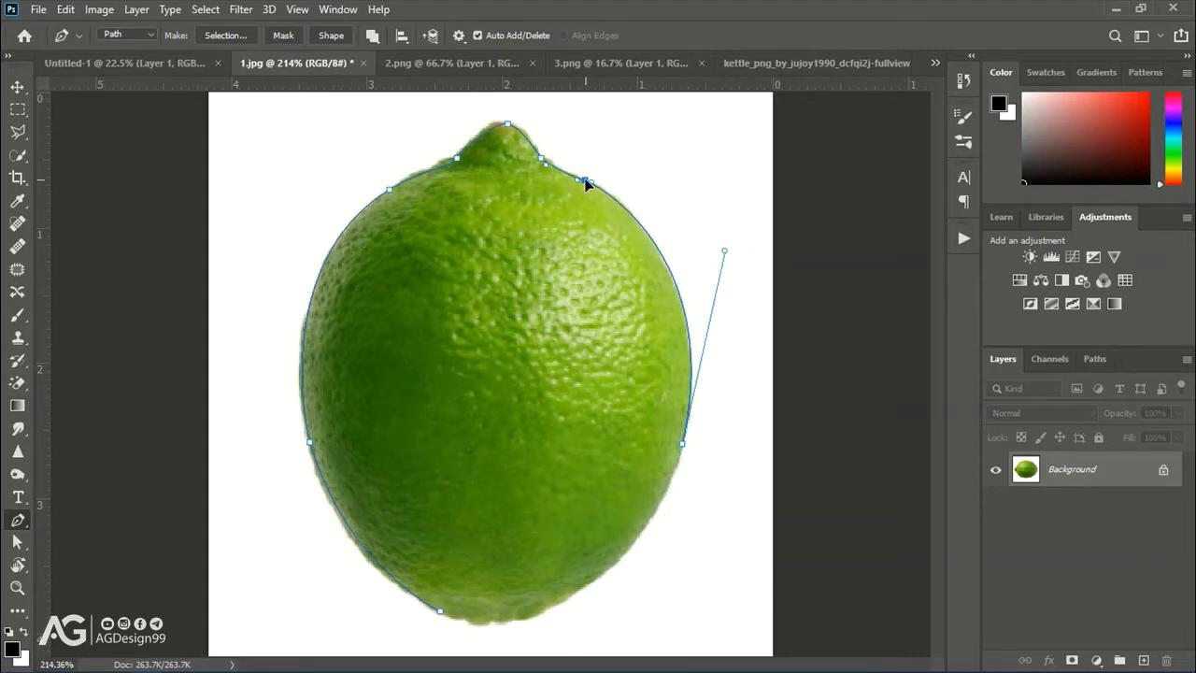
click(551, 605)
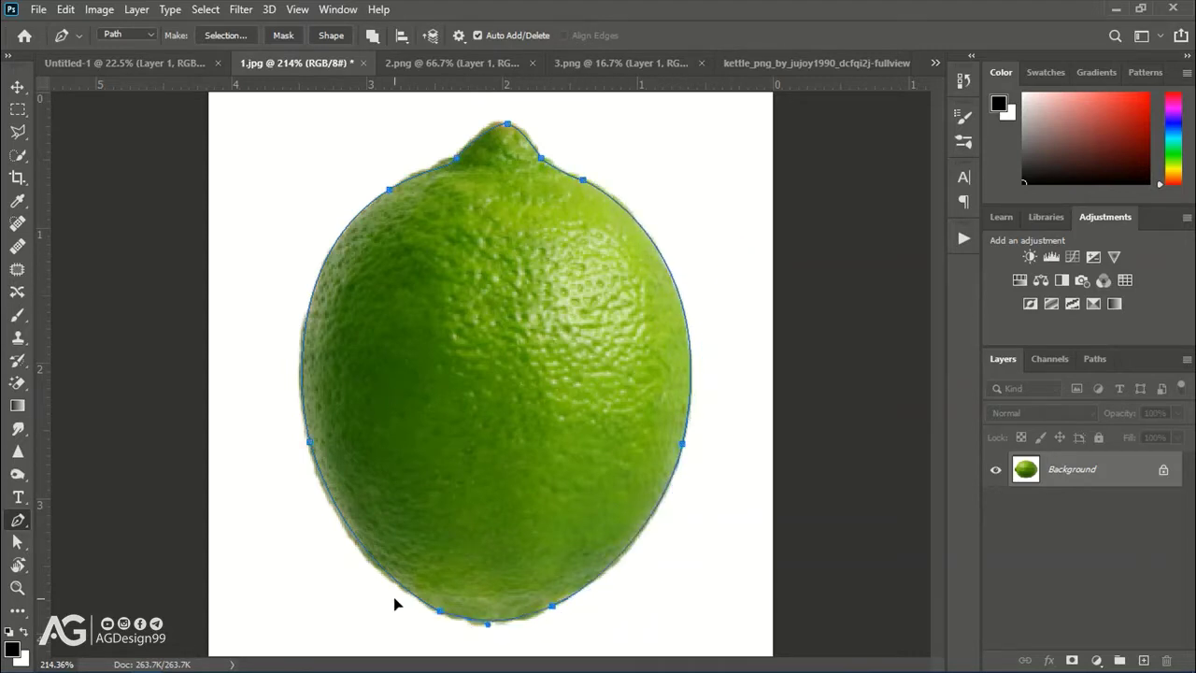
Convert the lime path into a selection and copy it onto Layer 1
right_click(534, 605)
click(584, 356)
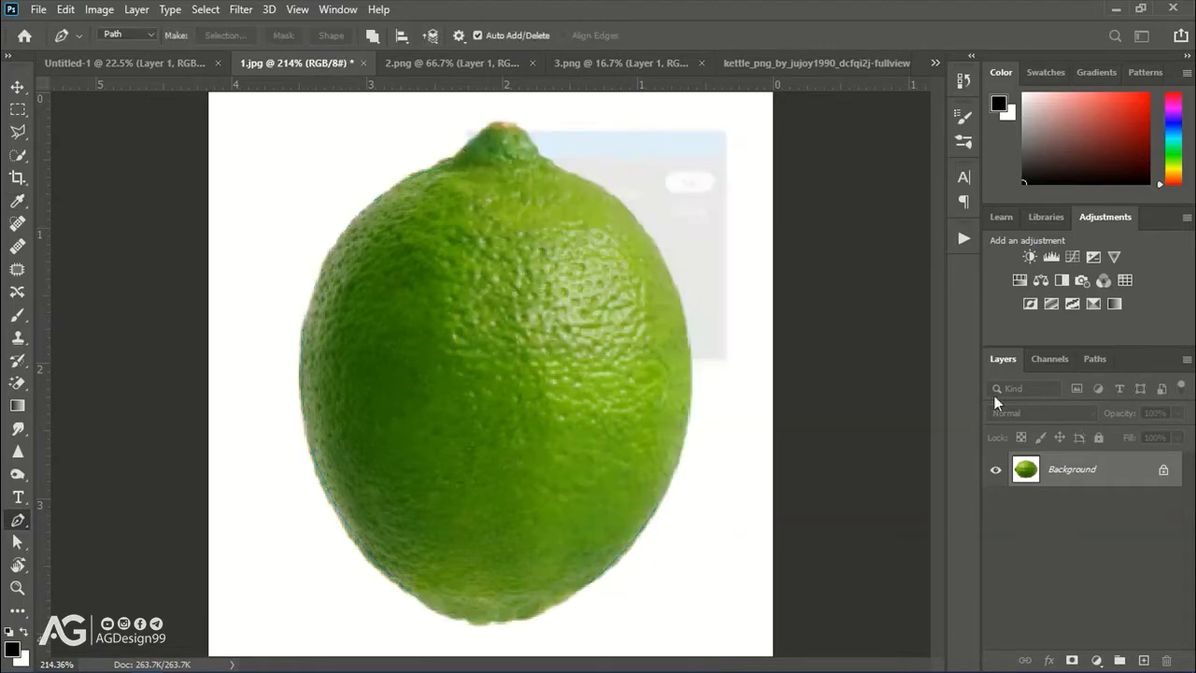
key(Return)
key(ctrl+j)
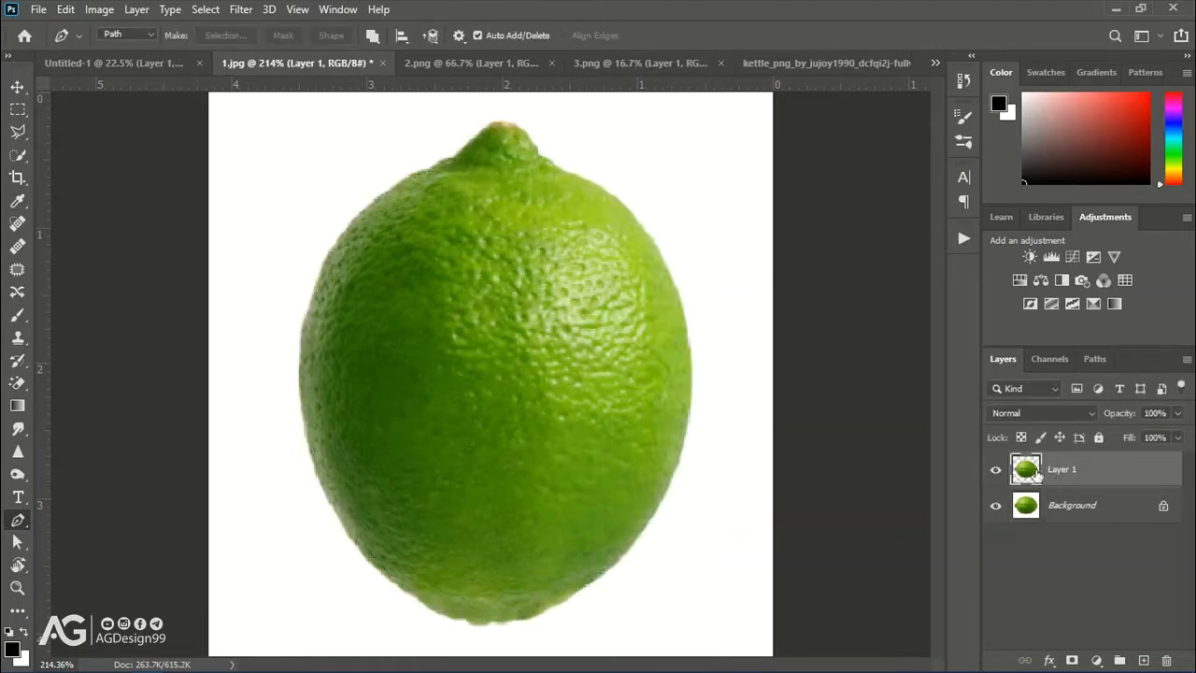
Drag the lime into the teapot document, make it semi-transparent, and roughly scale it over the teapot
click(19, 87)
mouse_move(617, 479)
mouse_down()
mouse_move(467, 365)
mouse_move(709, 551)
mouse_move(504, 427)
mouse_move(544, 416)
mouse_up()
key(ctrl+t)
scroll(513, 410, up, 3)
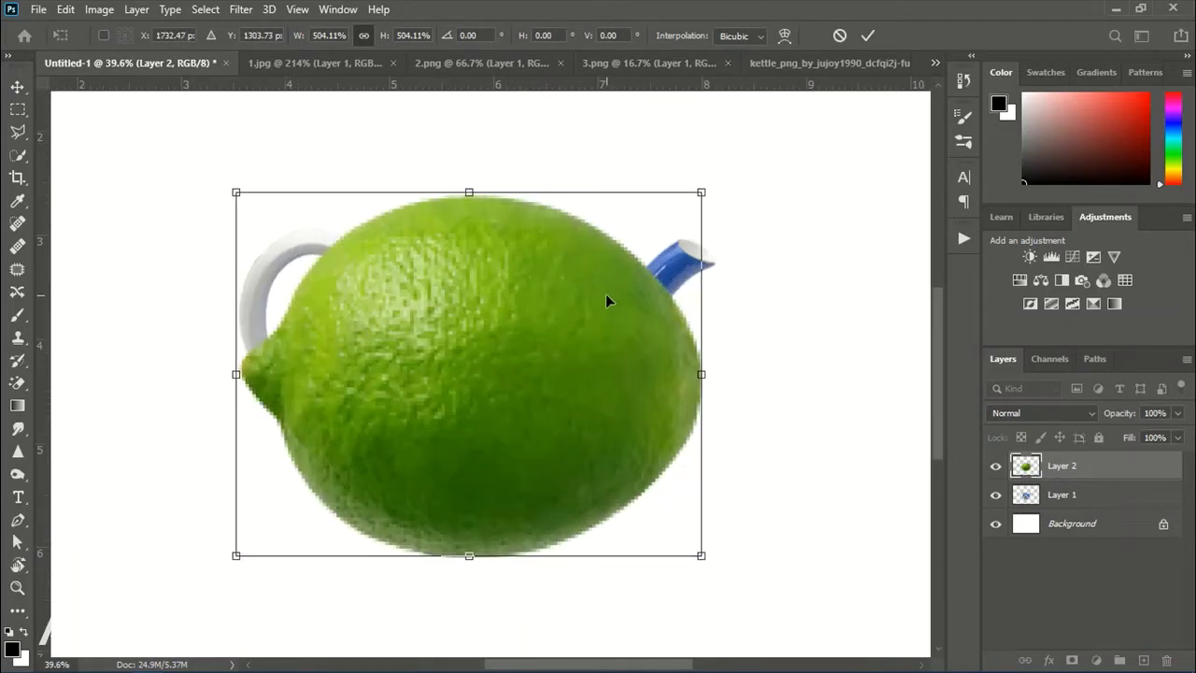
drag(552, 358, 547, 391)
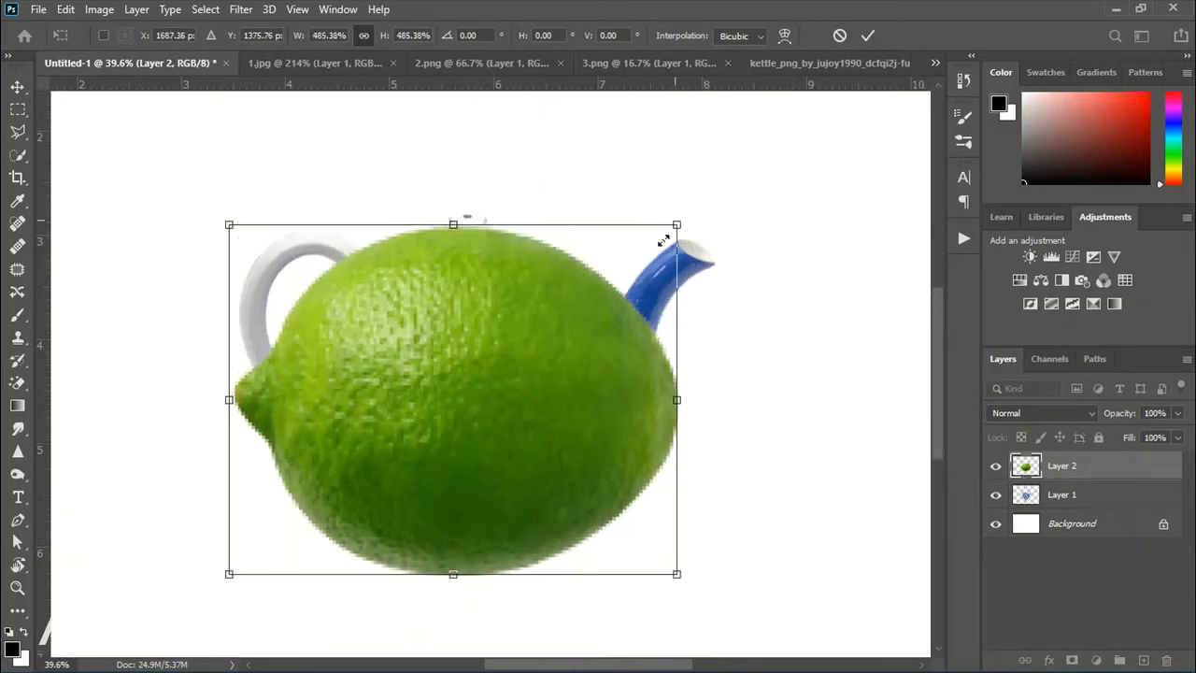
key(Return)
key(4)
key(6)
drag(676, 574, 660, 560)
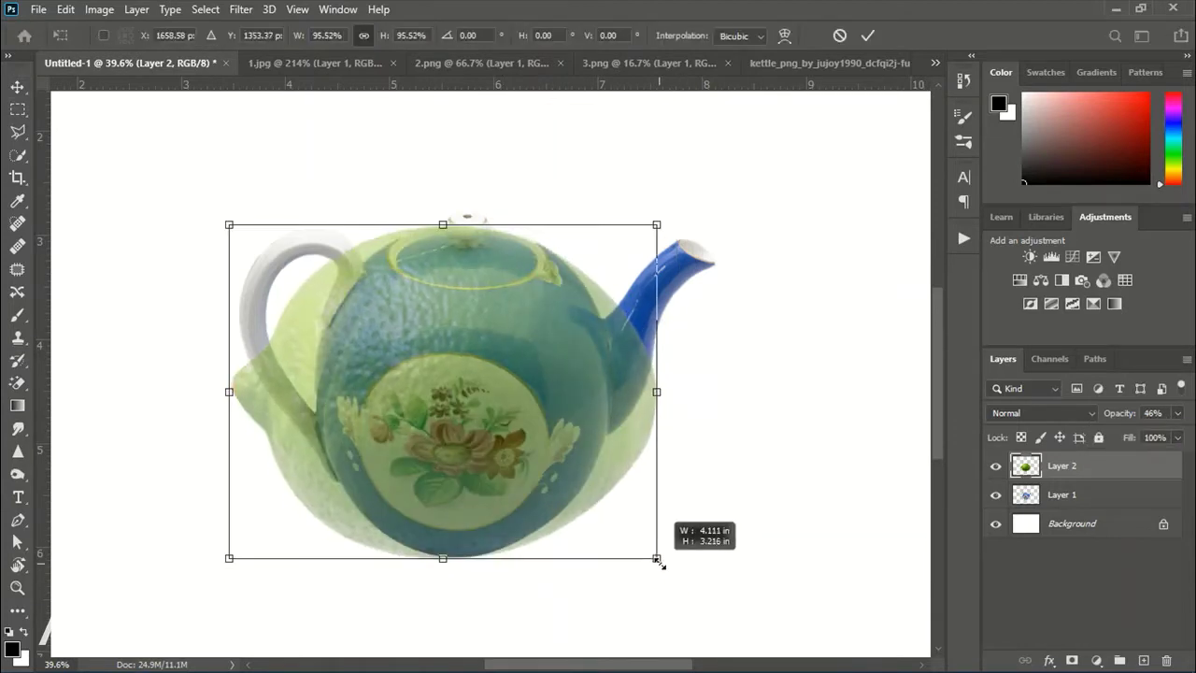
mouse_move(229, 225)
mouse_down()
mouse_move(248, 231)
mouse_move(237, 226)
mouse_up()
drag(659, 233, 664, 224)
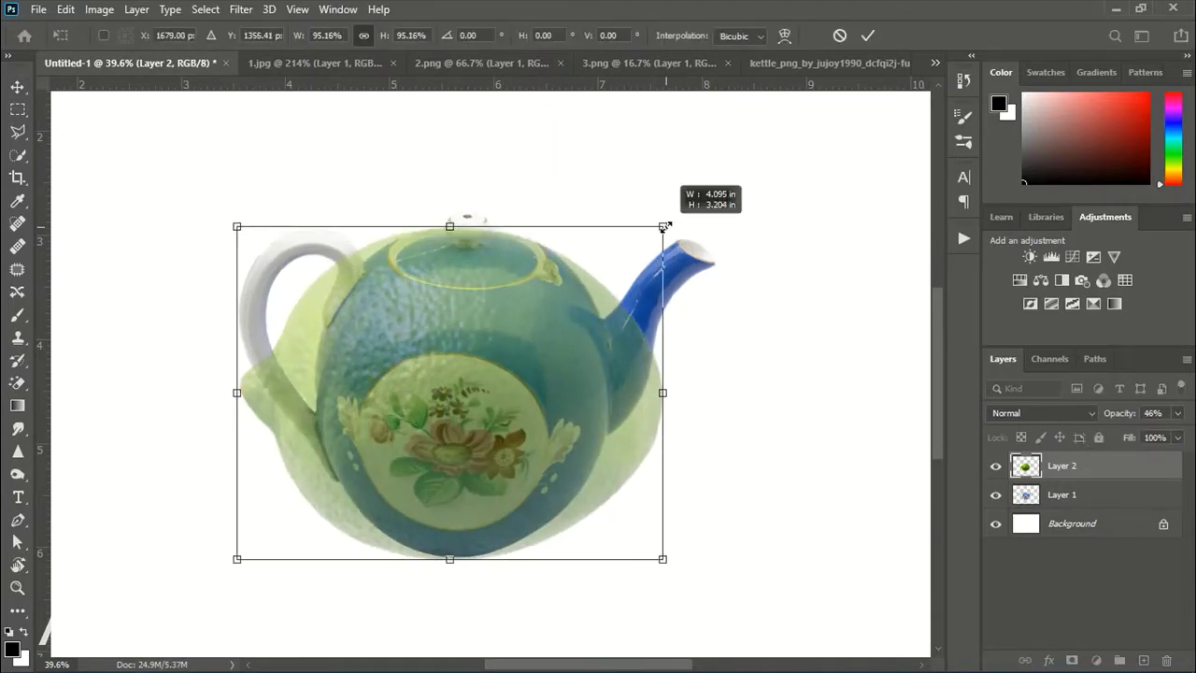
key(Return)
Refine the lime's transform to fit the teapot body and set its opacity to about 51%
scroll(523, 475, up, 1)
key(ctrl+t)
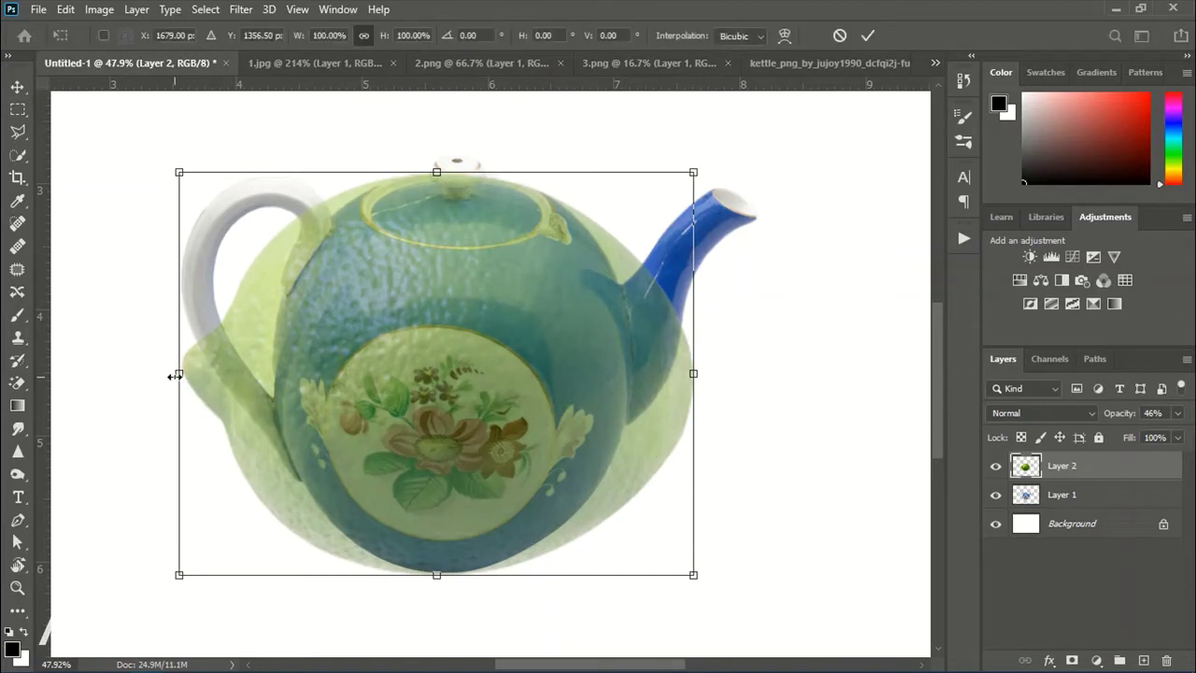
drag(176, 374, 205, 370)
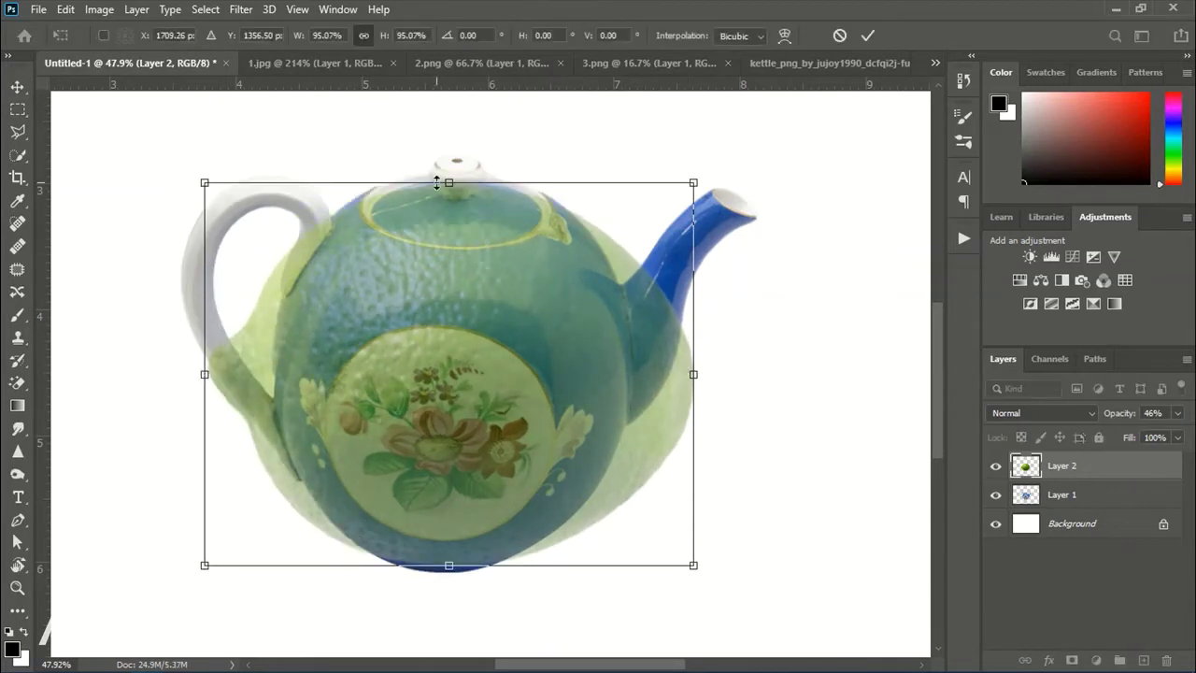
drag(455, 172, 445, 170)
mouse_move(693, 373)
mouse_down()
mouse_move(666, 376)
mouse_move(685, 373)
mouse_up()
drag(437, 565, 444, 571)
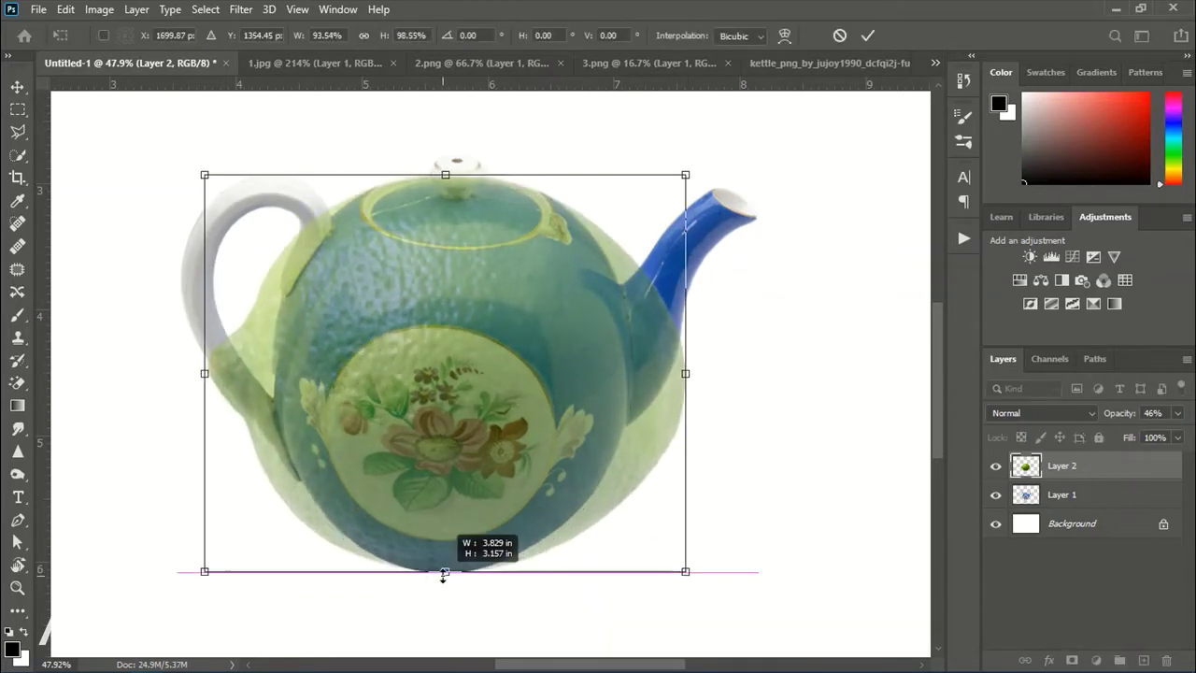
key(Return)
mouse_move(1130, 413)
mouse_down()
mouse_move(1189, 423)
mouse_move(1151, 420)
mouse_up()
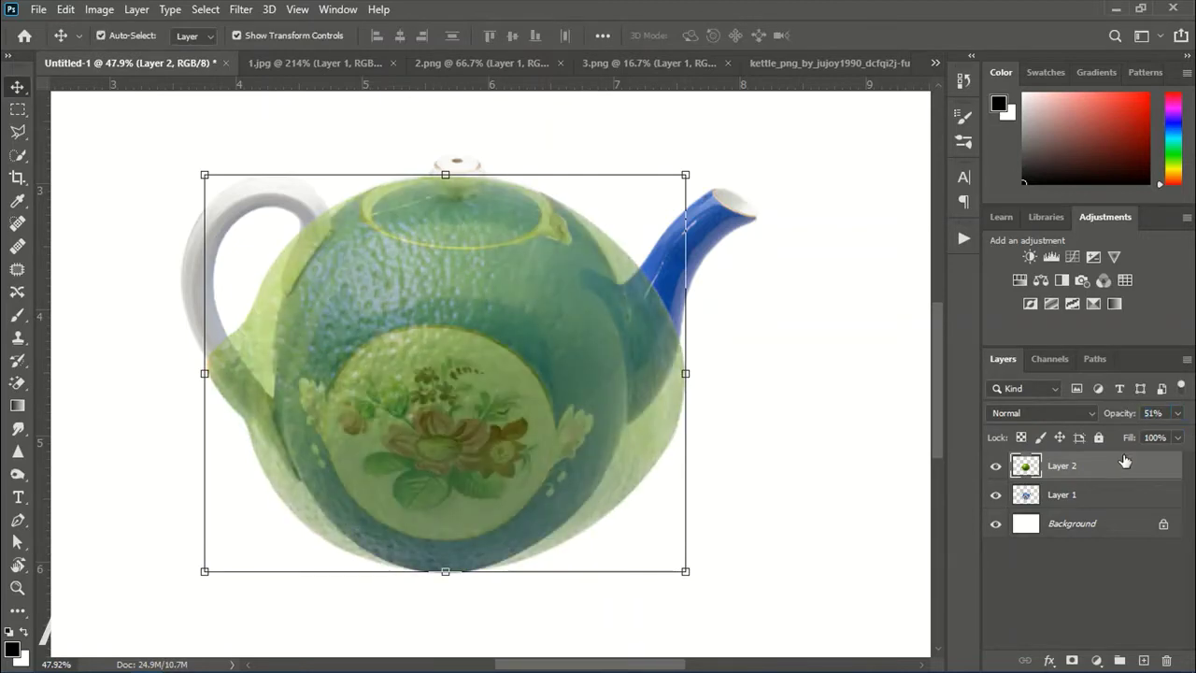
Clip the lime layer to the teapot, lower its opacity to 35%, and add a layer mask
click(1094, 498)
right_click(1117, 473)
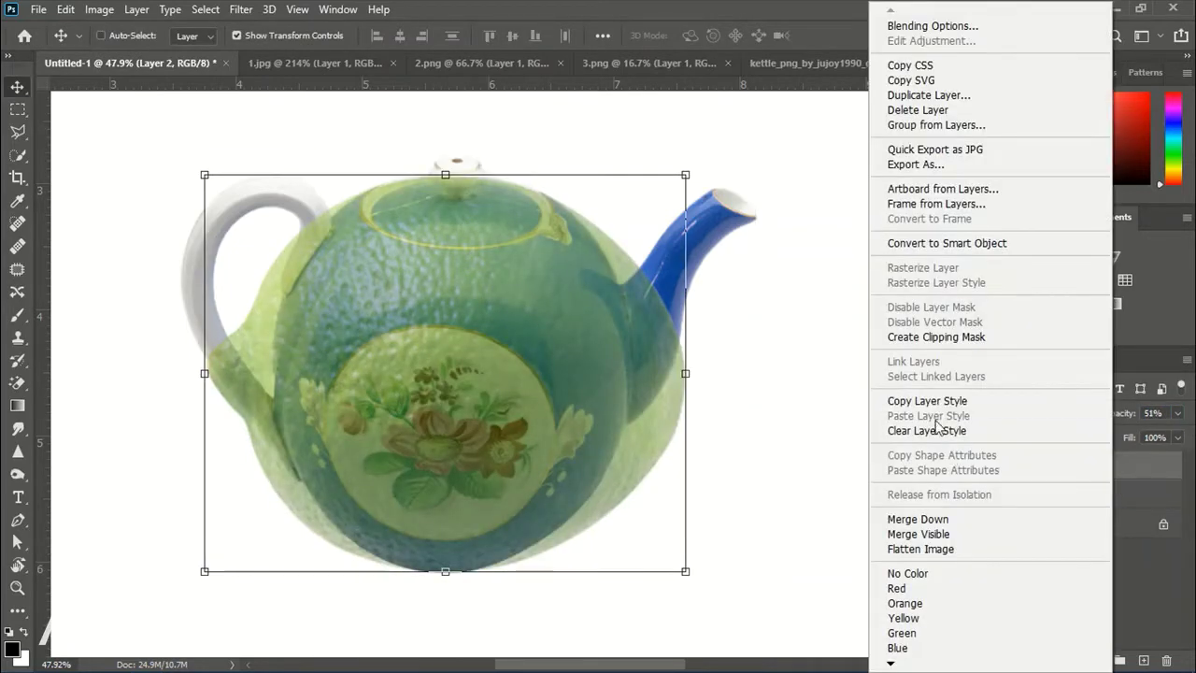
click(934, 338)
mouse_move(1119, 414)
mouse_down()
mouse_move(1185, 413)
mouse_move(1125, 414)
mouse_up()
click(1084, 492)
click(1071, 660)
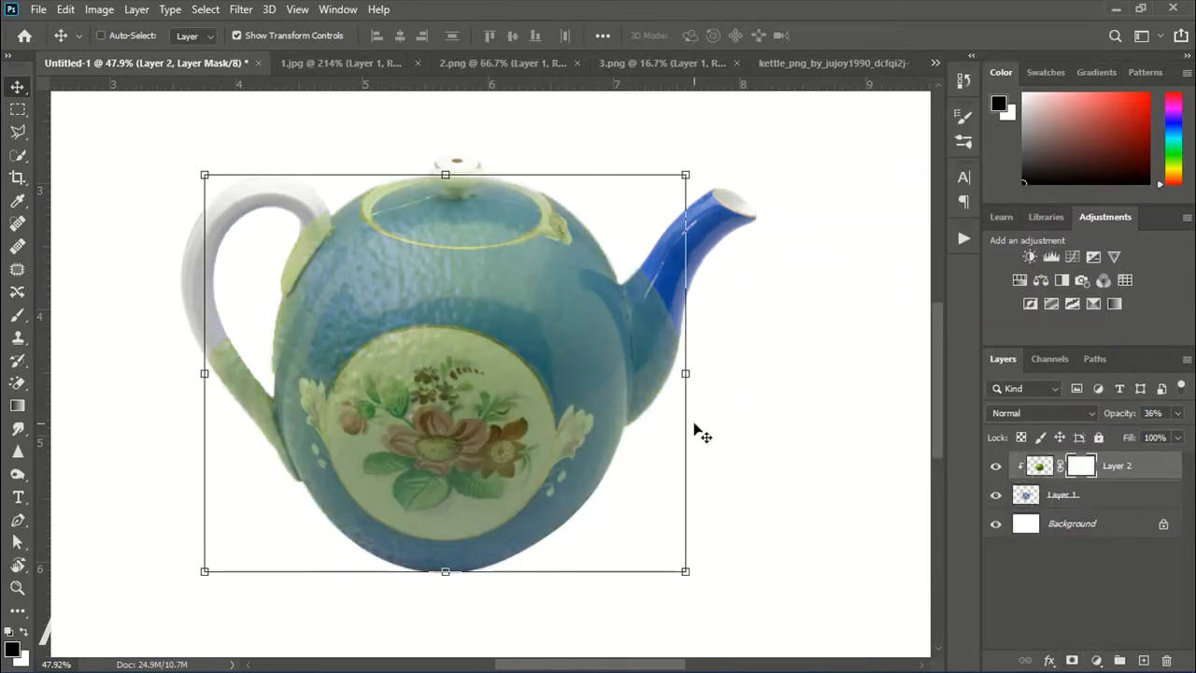
Trace a Pen path around the teapot spout and turn it into a selection
click(17, 519)
scroll(595, 281, up, 3)
scroll(561, 261, up, 2)
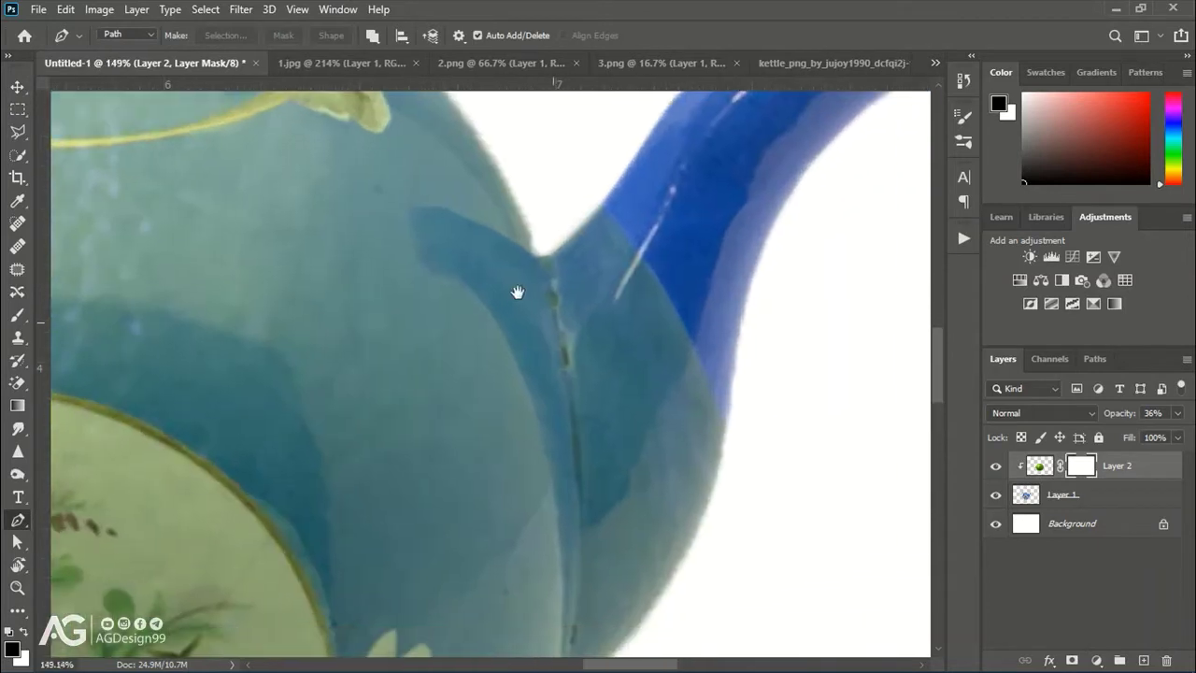
click(507, 200)
scroll(532, 309, down, 5)
drag(542, 441, 502, 532)
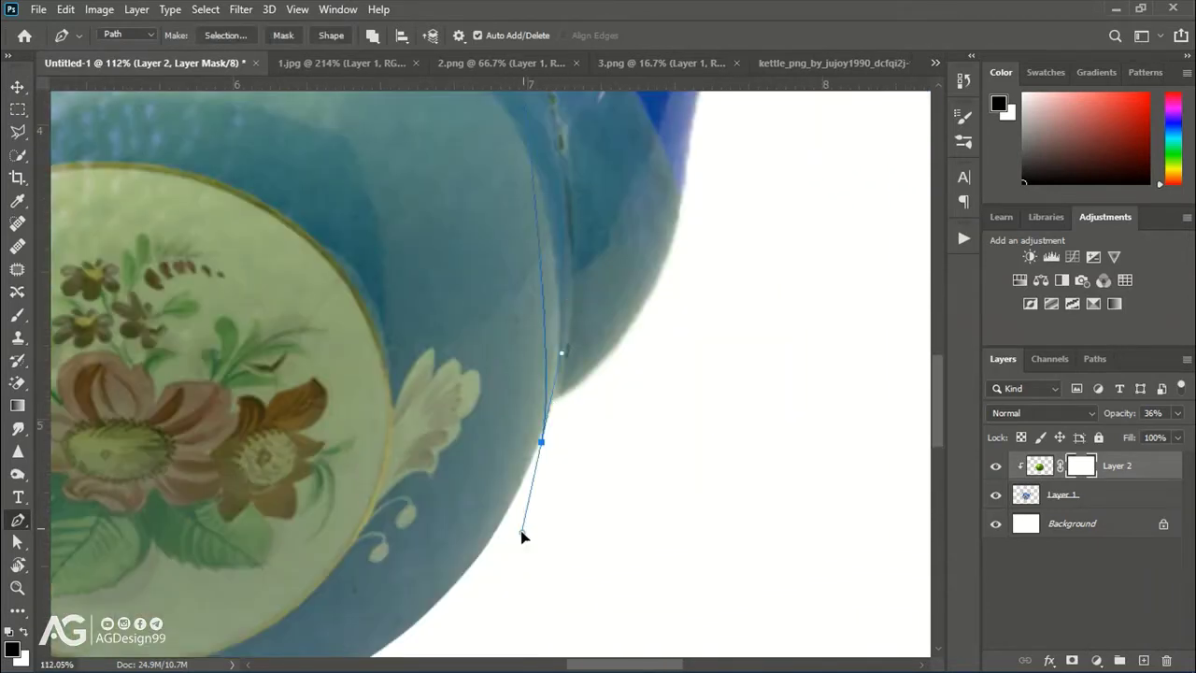
drag(550, 209, 502, 385)
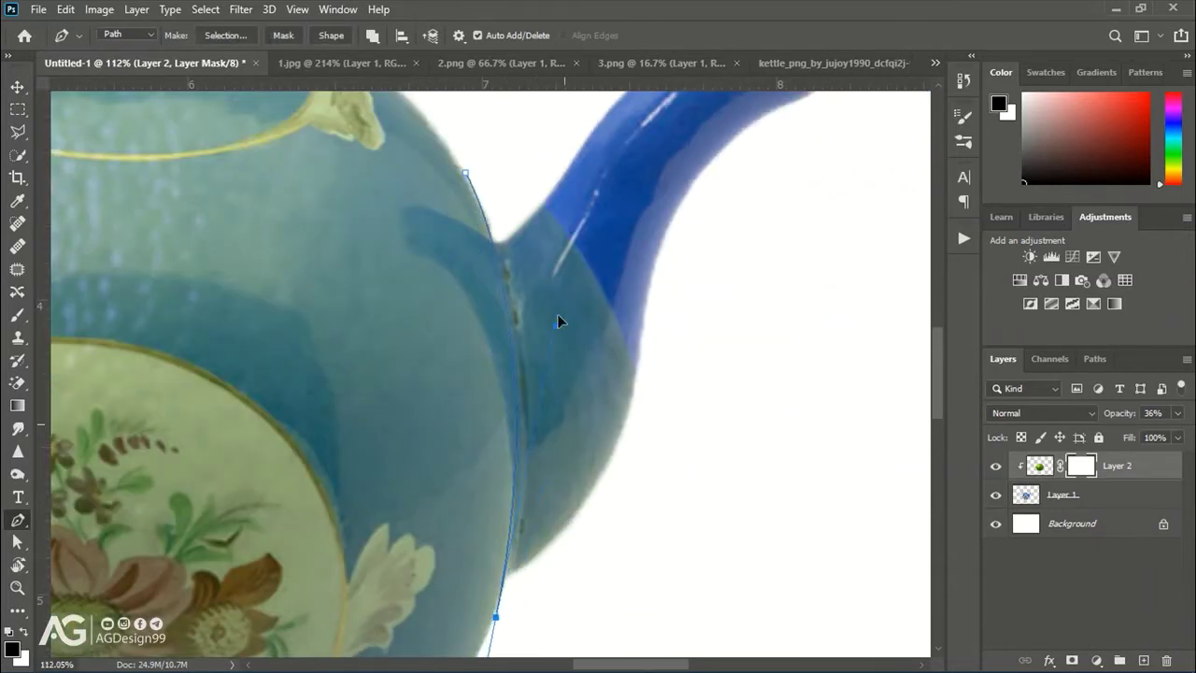
scroll(573, 385, down, 3)
drag(671, 533, 688, 494)
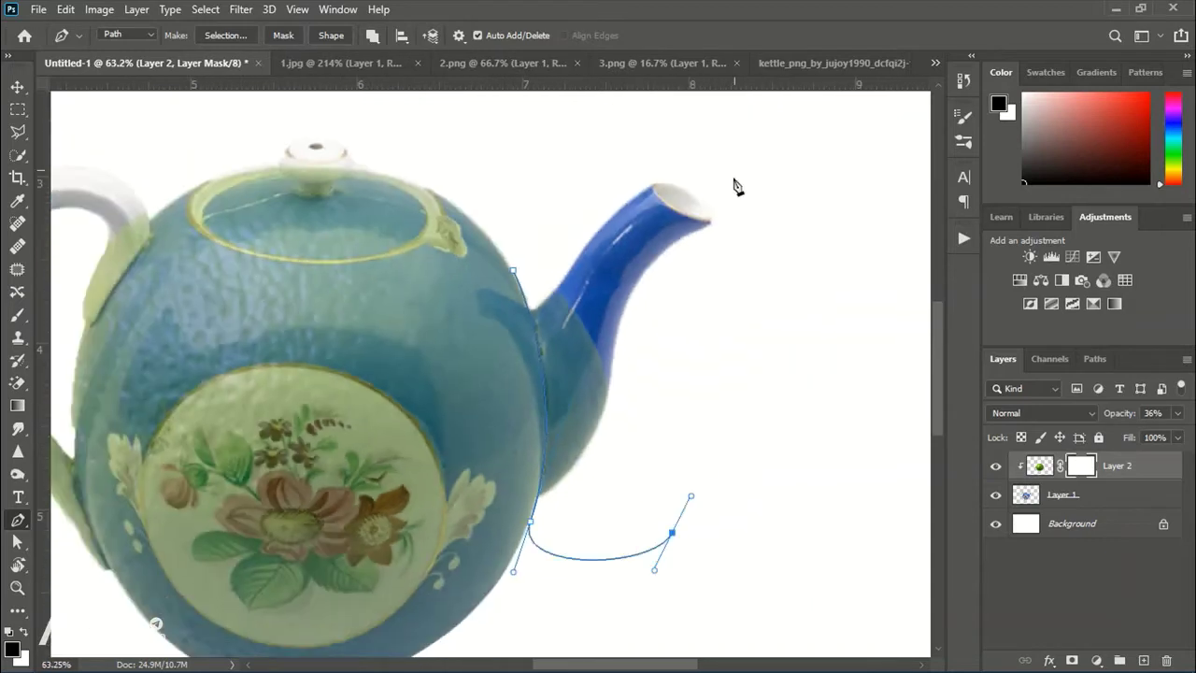
click(735, 169)
click(635, 147)
right_click(561, 271)
click(607, 334)
key(Return)
Brush black on Layer 2's mask inside the spout selection, then deselect
key(b)
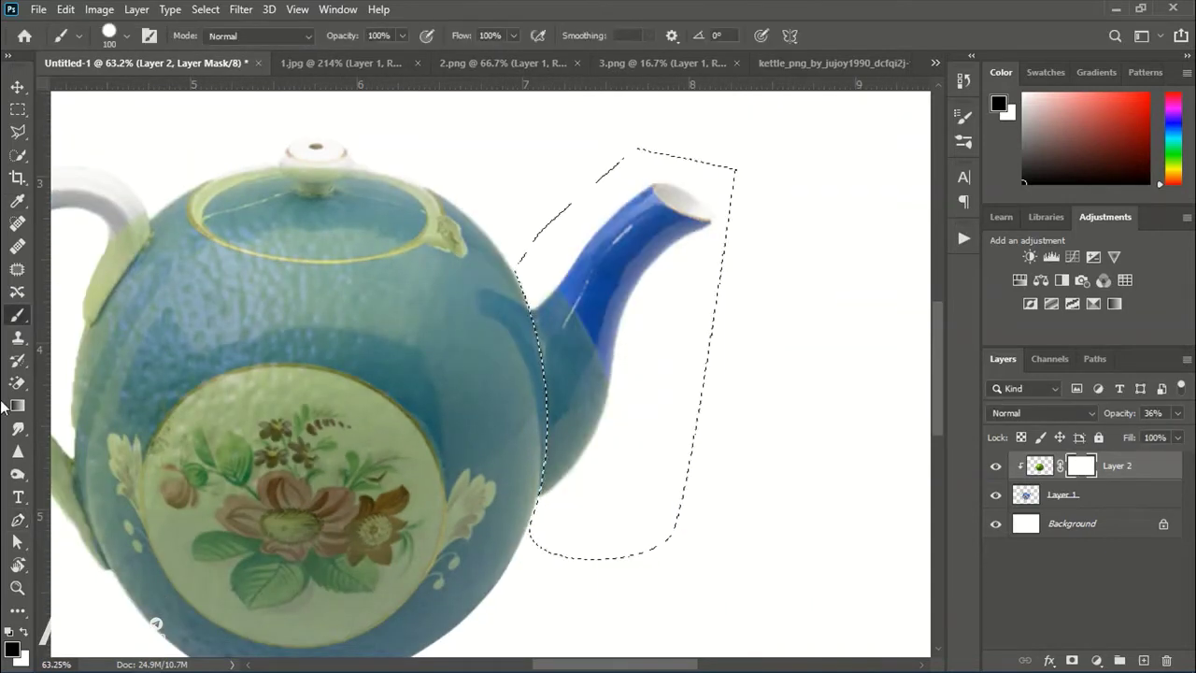
drag(551, 280, 561, 449)
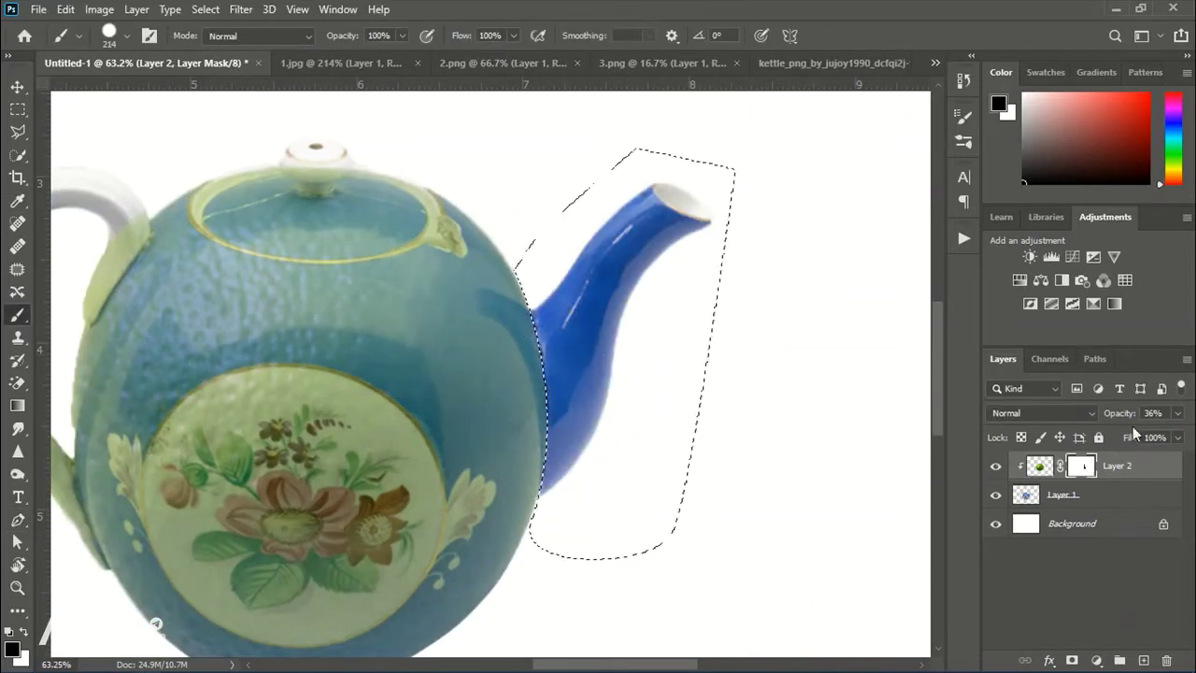
drag(1117, 413, 1121, 423)
click(206, 9)
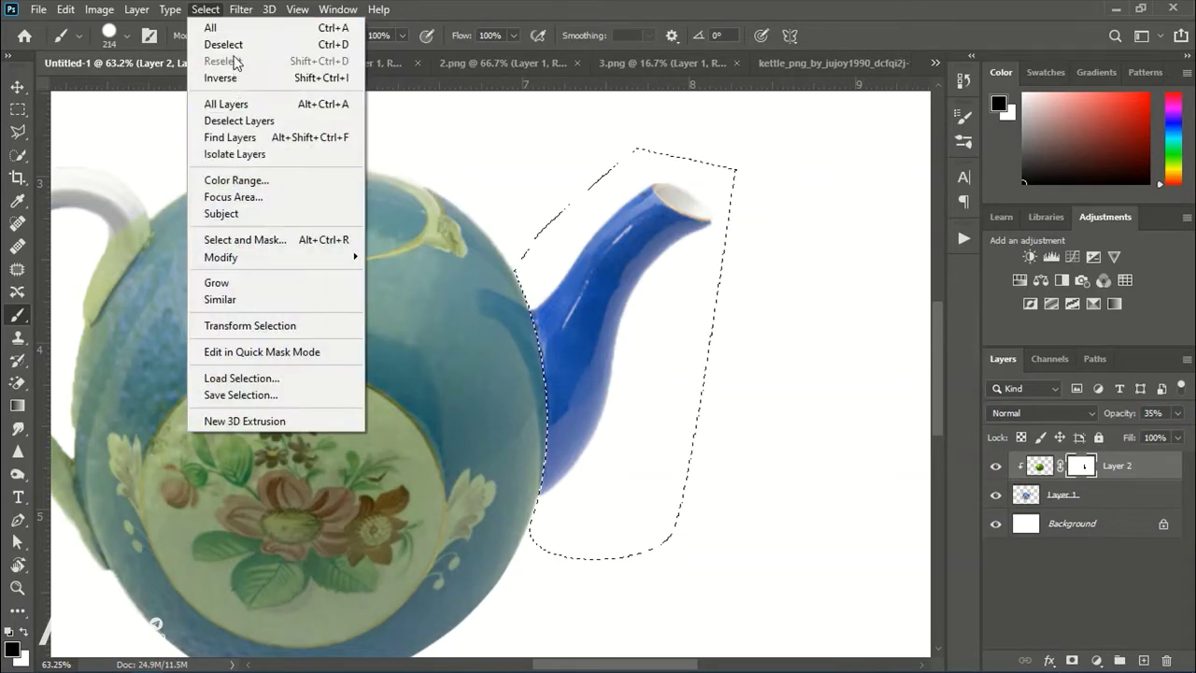
click(228, 45)
scroll(423, 327, up, 2)
key(p)
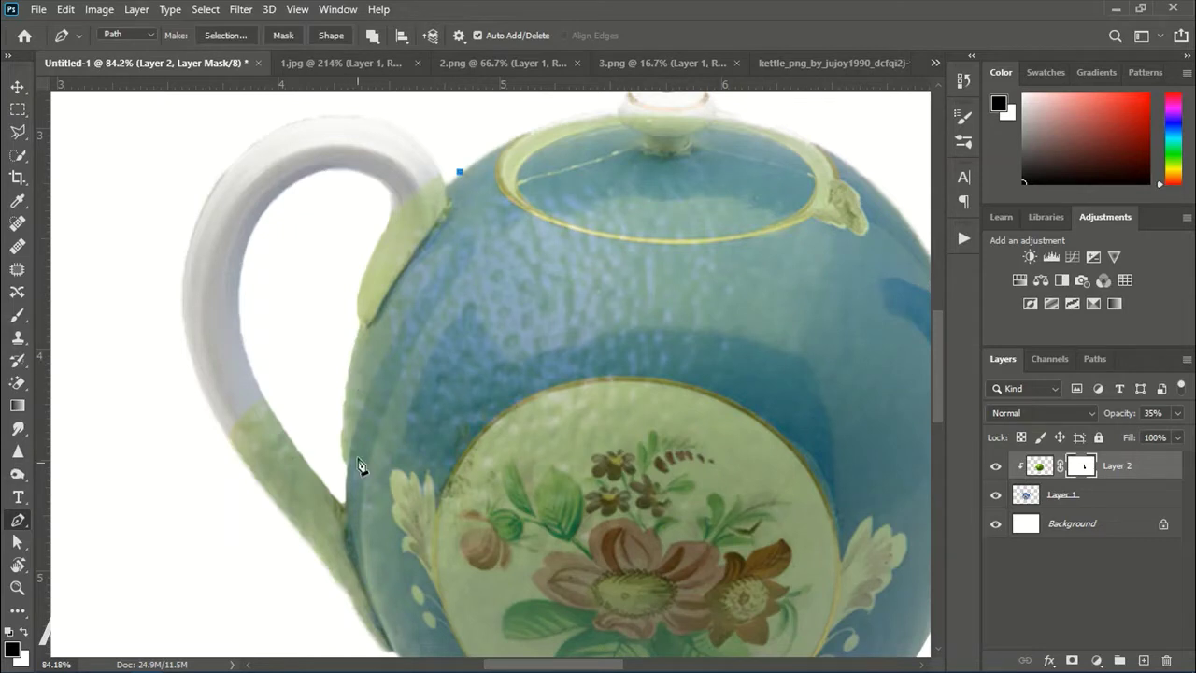
Lower the lime opacity slightly and trace a Pen path around the teapot handle
drag(1133, 423, 1124, 422)
drag(342, 433, 343, 452)
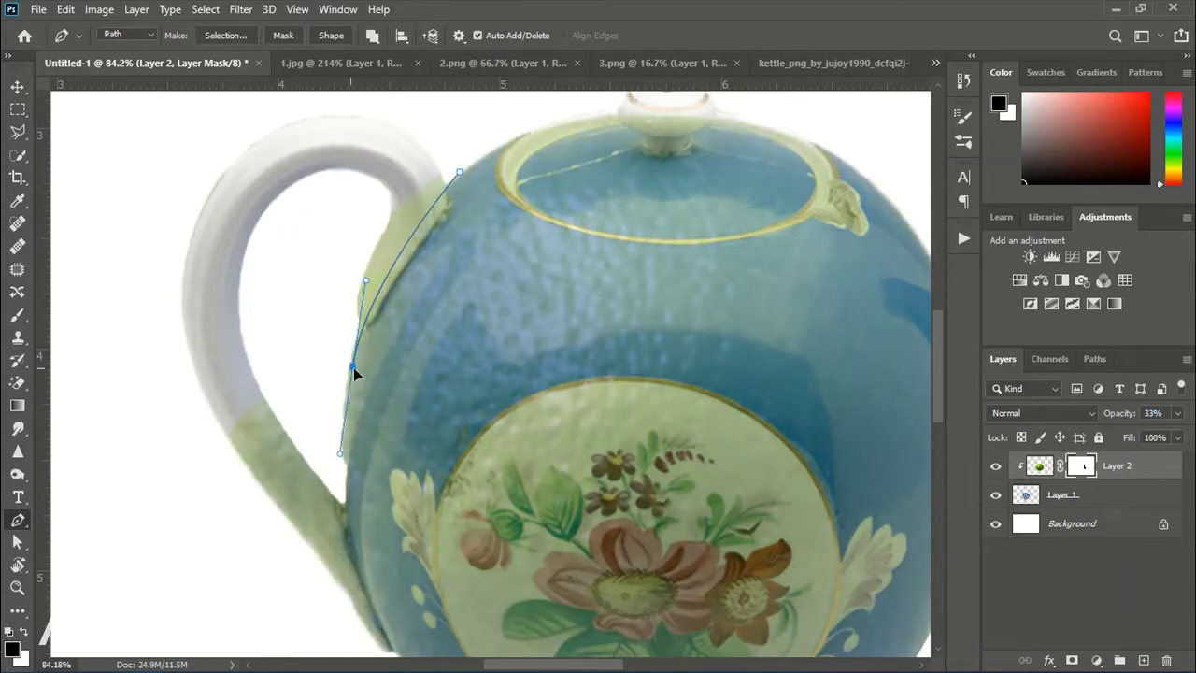
drag(366, 280, 371, 266)
scroll(345, 420, down, 4)
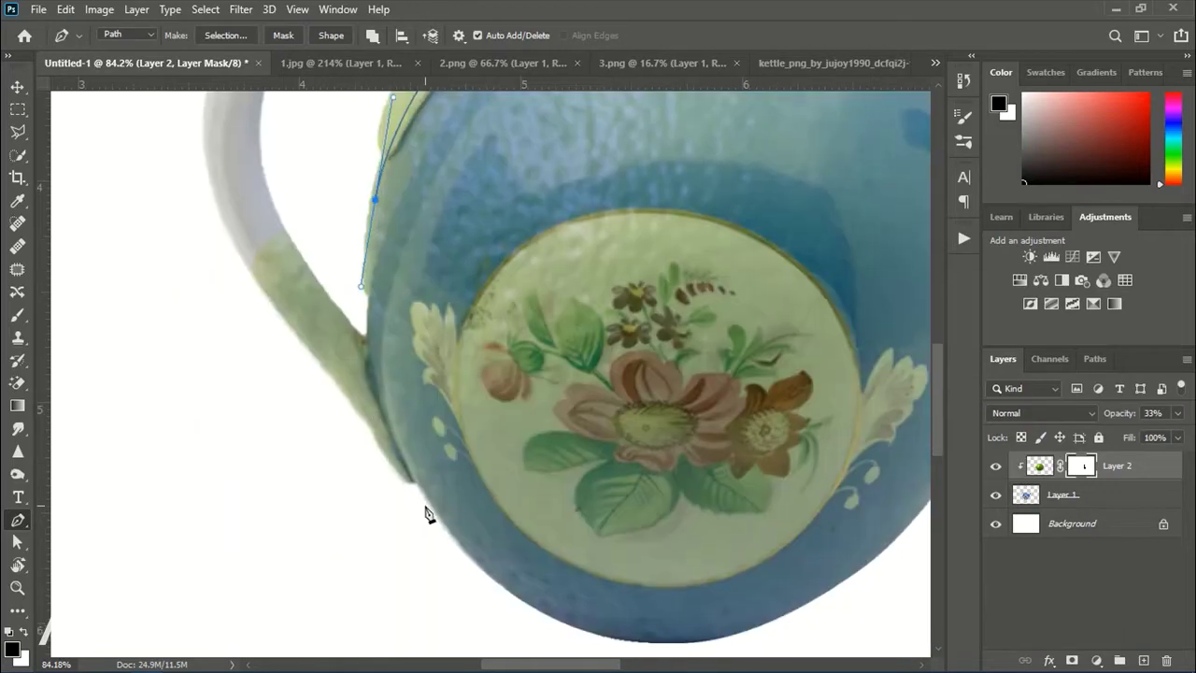
click(431, 506)
click(475, 560)
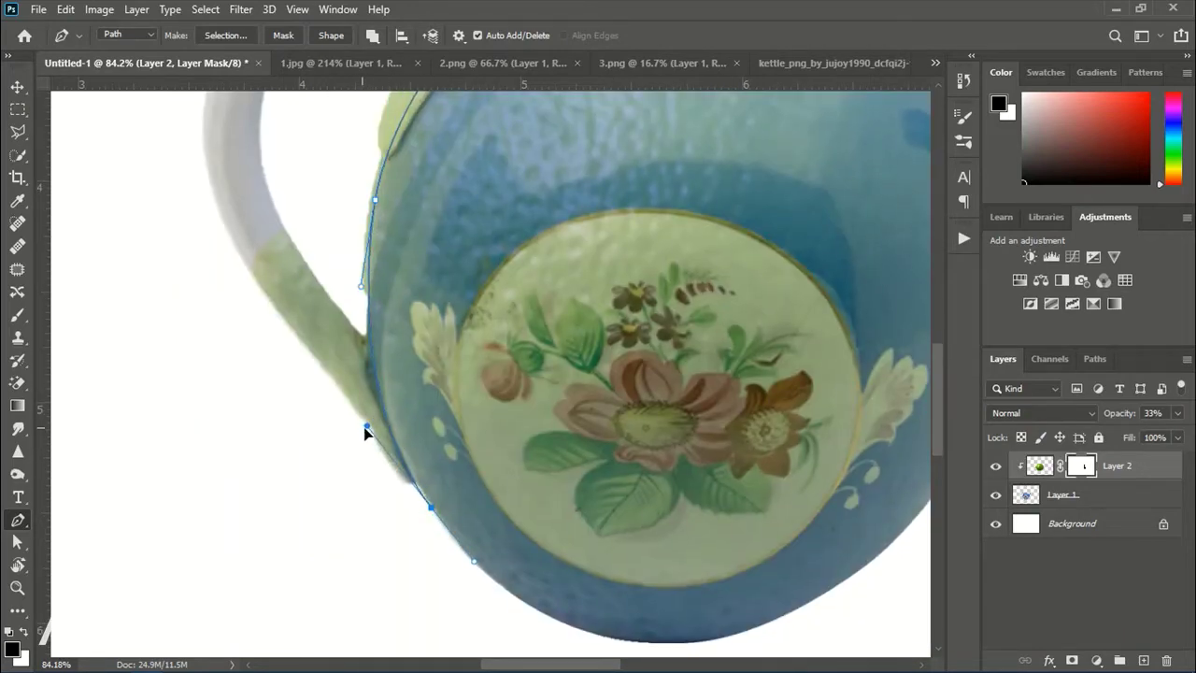
scroll(340, 576, up, 6)
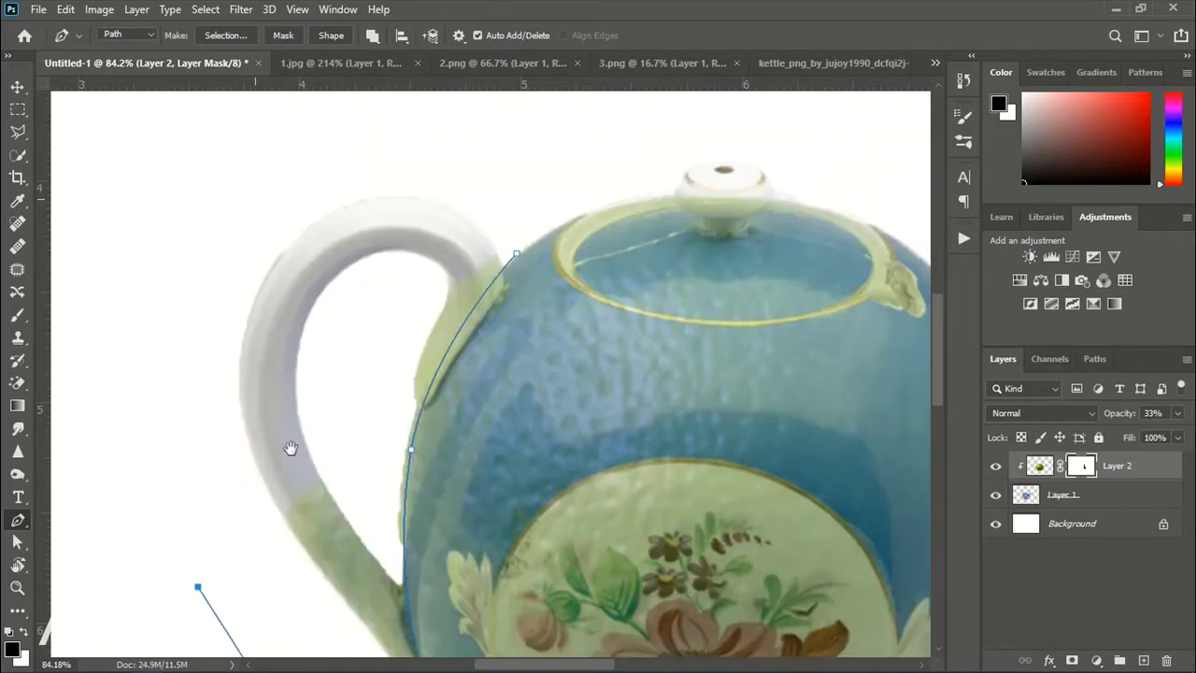
Turn the handle path into a selection and brush the lime off it on Layer 2's mask
right_click(488, 208)
click(551, 277)
click(673, 185)
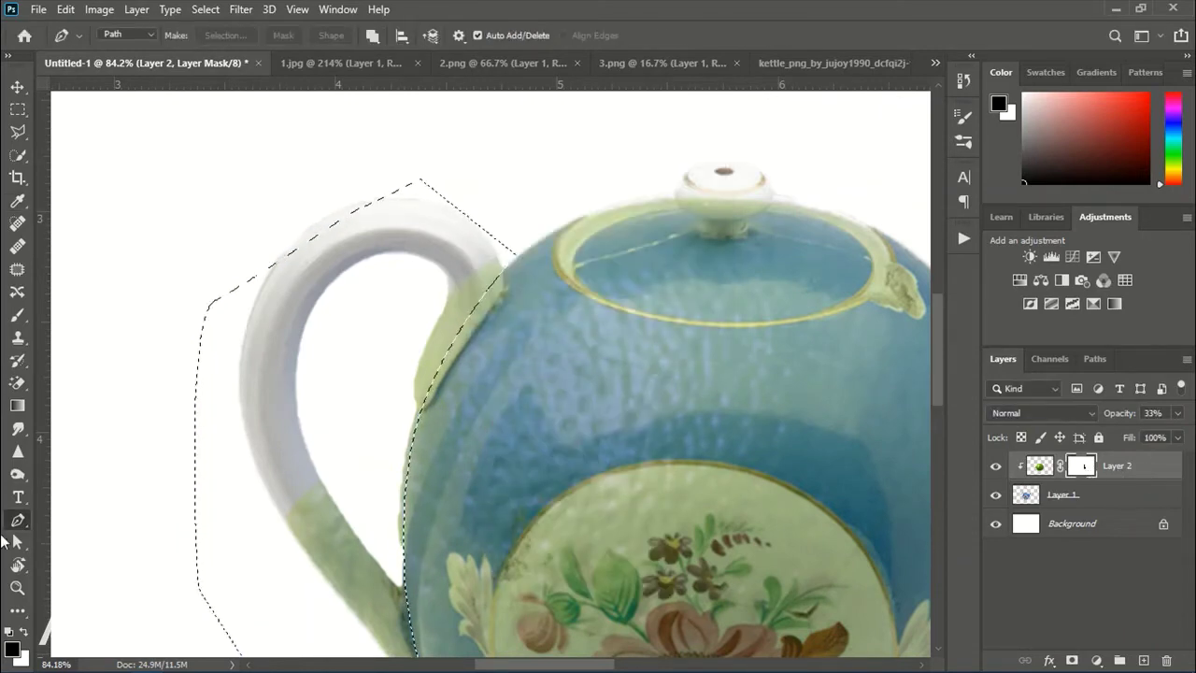
key(b)
mouse_move(374, 492)
mouse_down()
mouse_move(406, 324)
mouse_move(426, 481)
mouse_up()
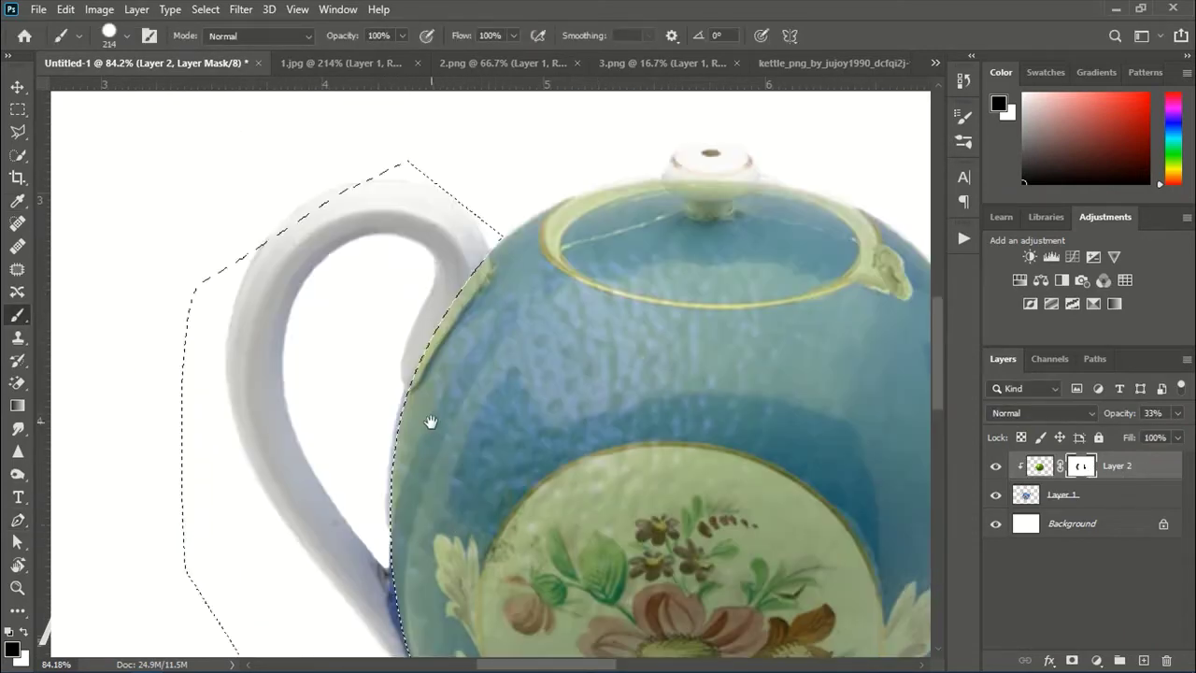
scroll(427, 374, up, 2)
click(1024, 495)
Erase the blue fringe on Layer 1 with a small, fine-tipped eraser
drag(337, 438, 318, 438)
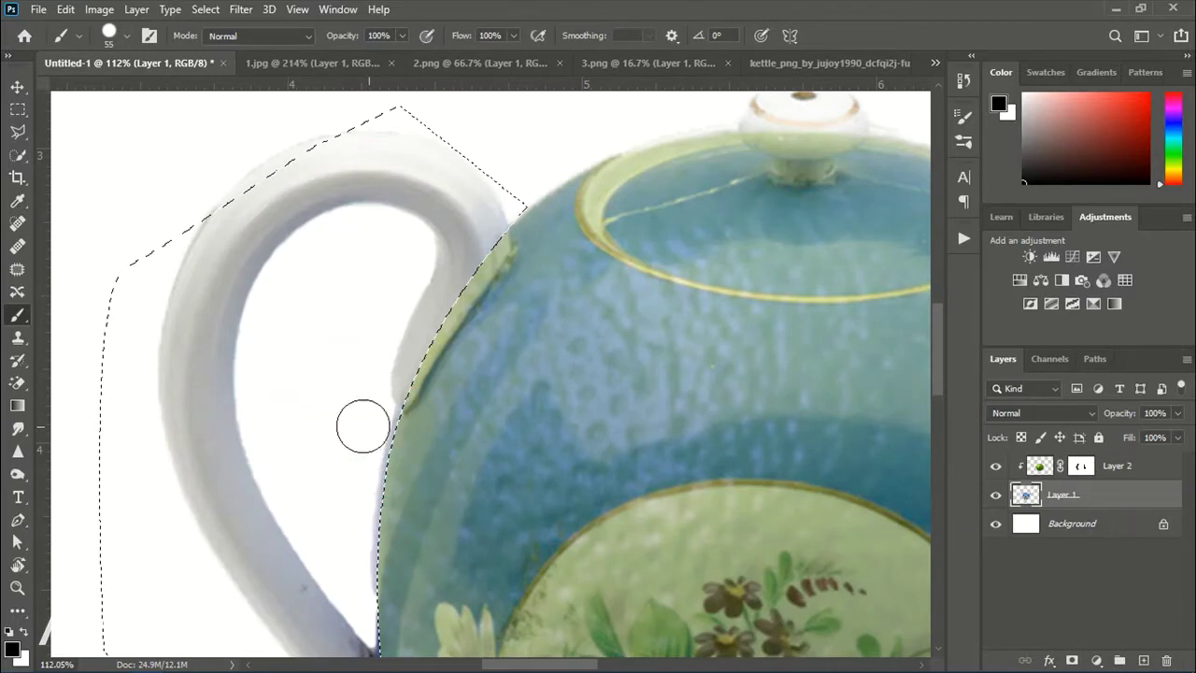
scroll(360, 421, up, 3)
click(17, 383)
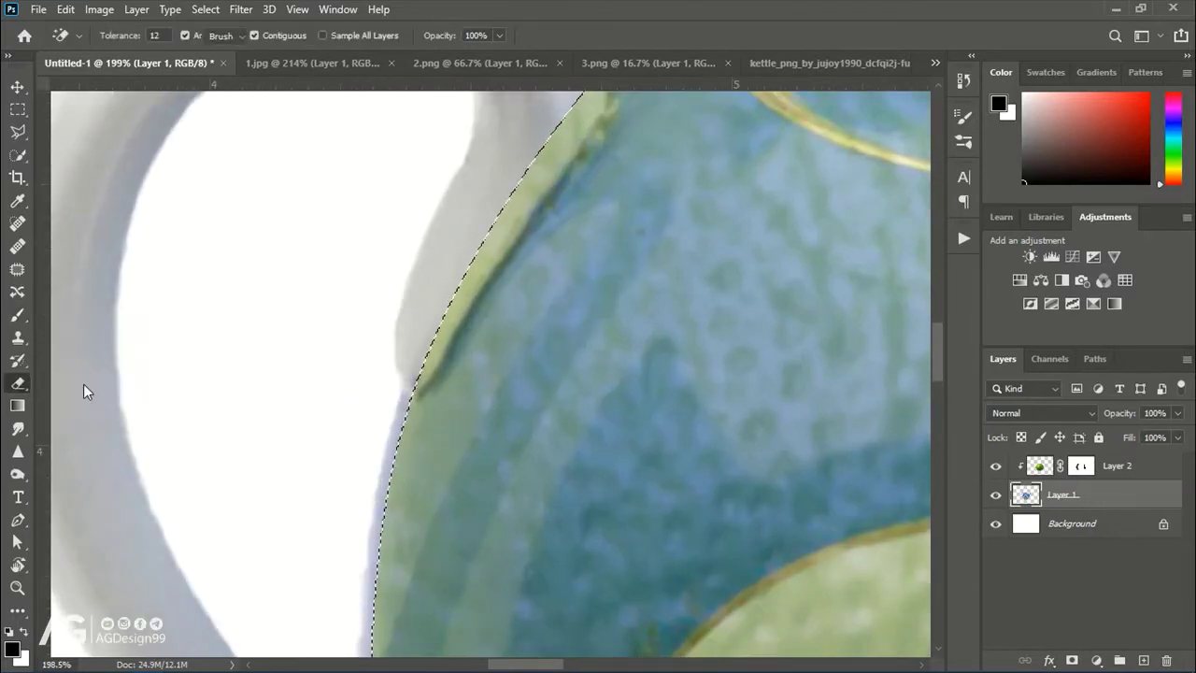
right_click(302, 259)
key(Return)
key(bracketleft)
key(bracketleft)
key(bracketleft)
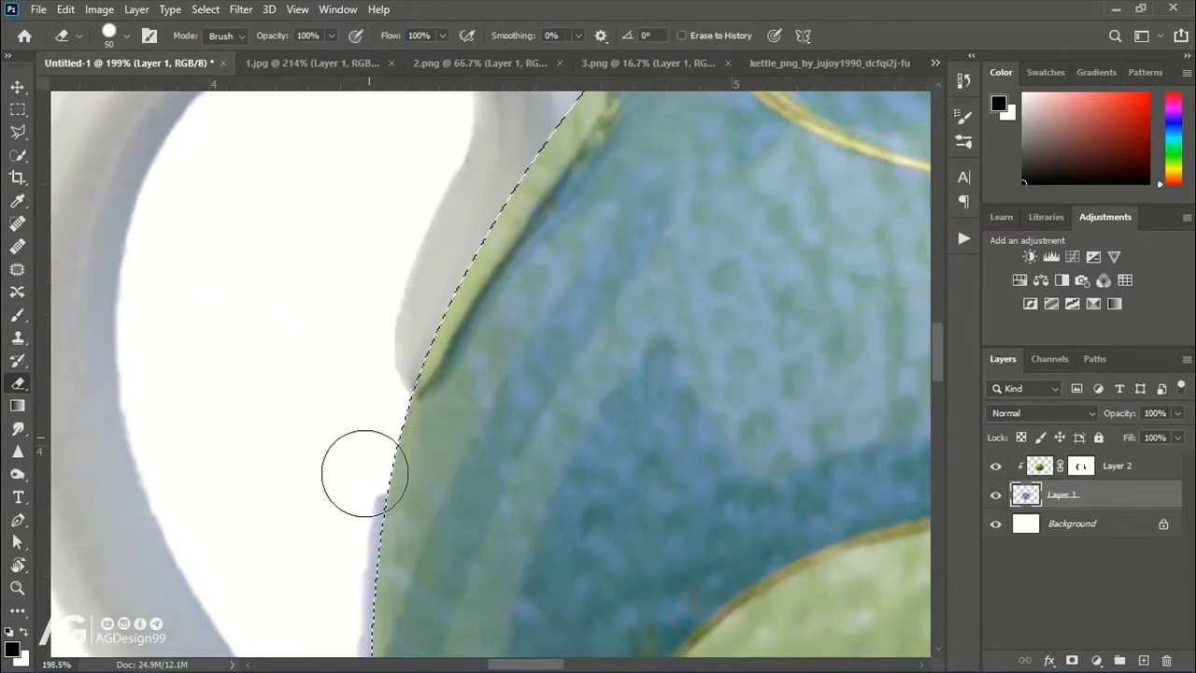
scroll(361, 472, down, 3)
scroll(363, 552, up, 2)
drag(360, 417, 345, 417)
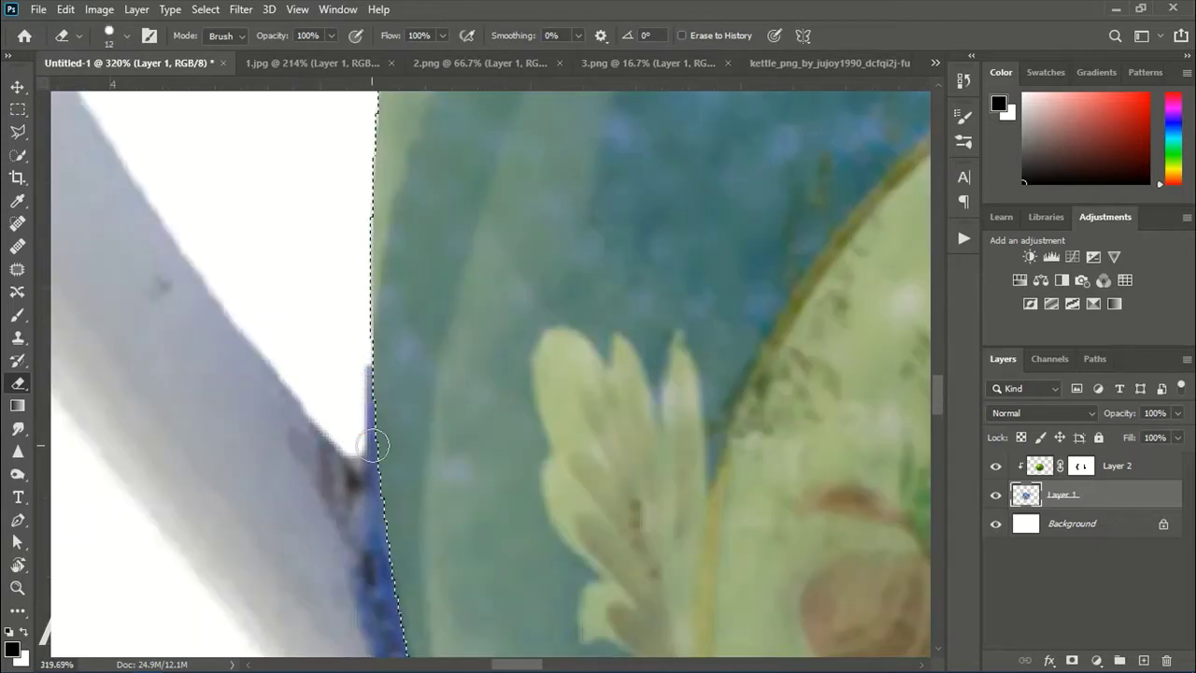
scroll(373, 344, down, 4)
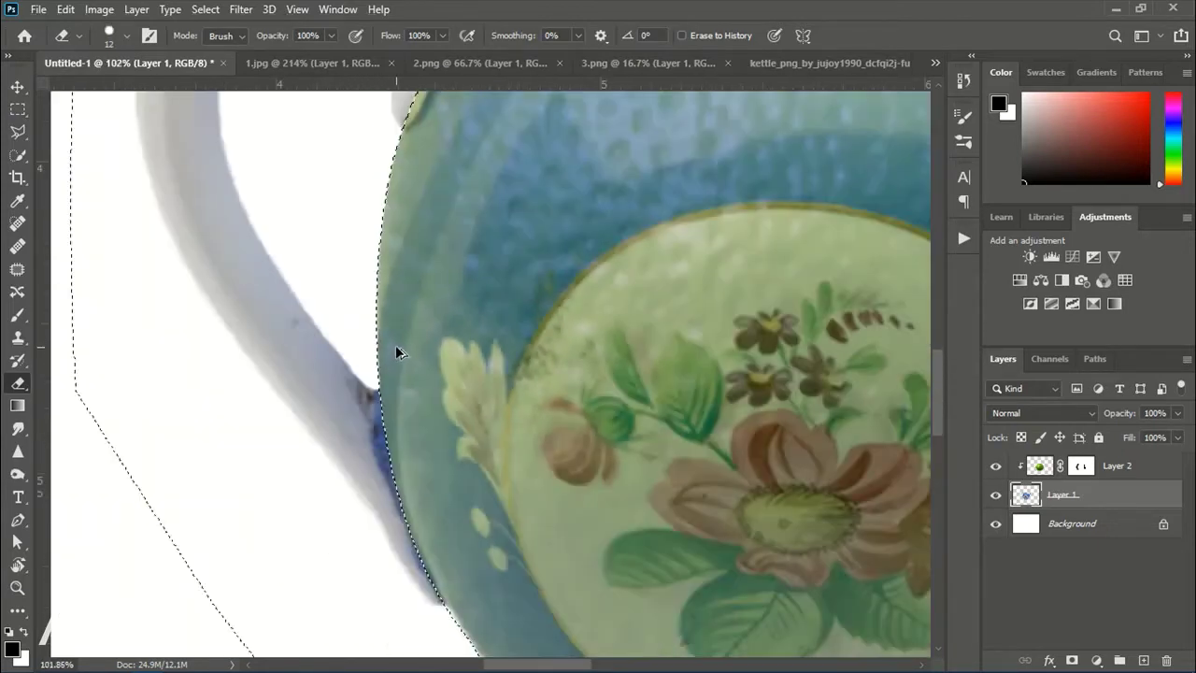
scroll(395, 344, down, 3)
scroll(576, 303, down, 2)
drag(575, 303, 391, 396)
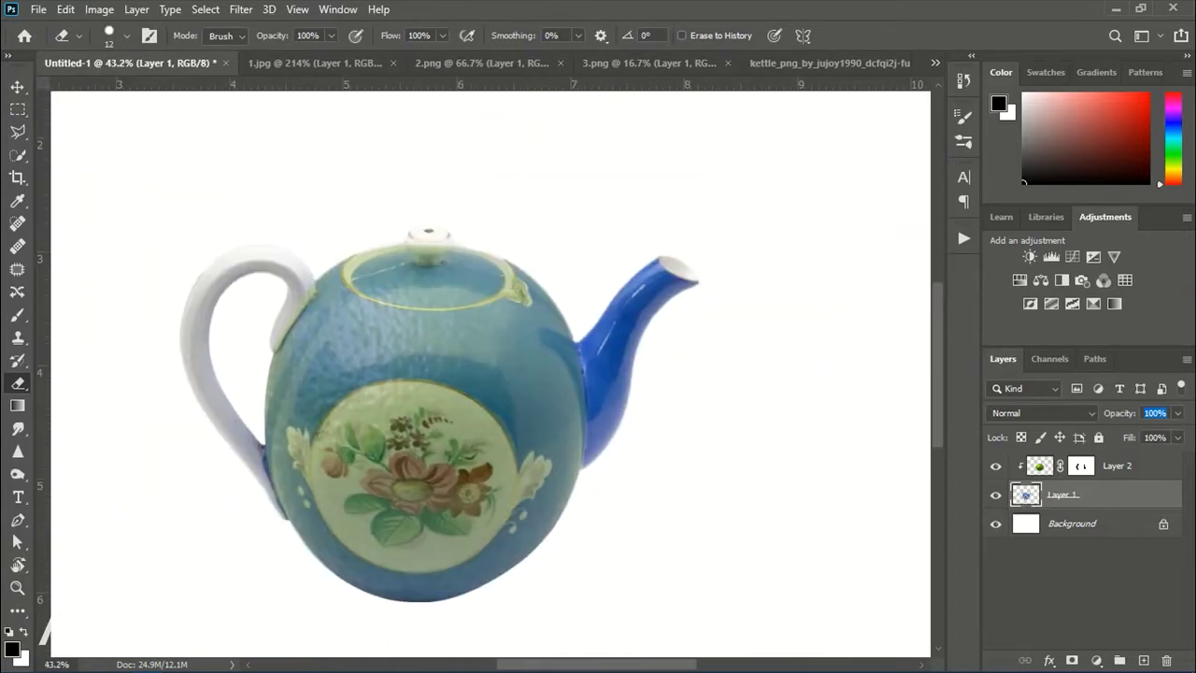
Set Layer 2 to 100% opacity and copy a Polygonal Lasso lime patch onto a new layer
click(1117, 465)
text(100)
key(Return)
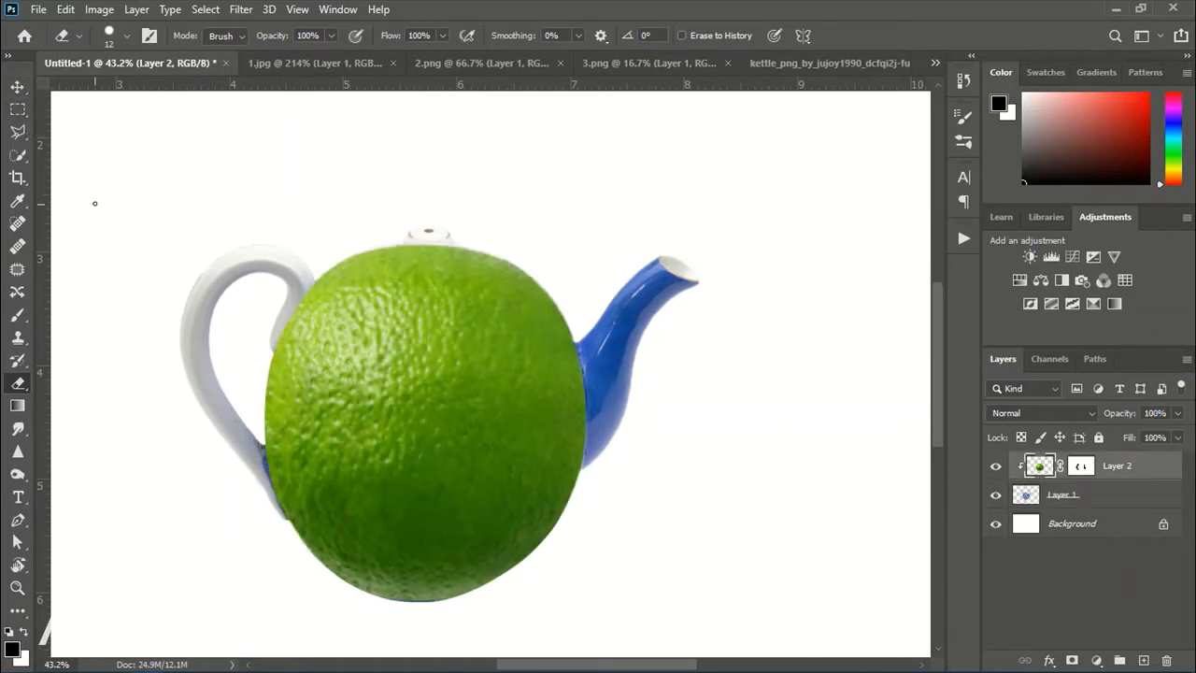
key(l)
click(383, 318)
click(316, 420)
click(425, 561)
click(523, 534)
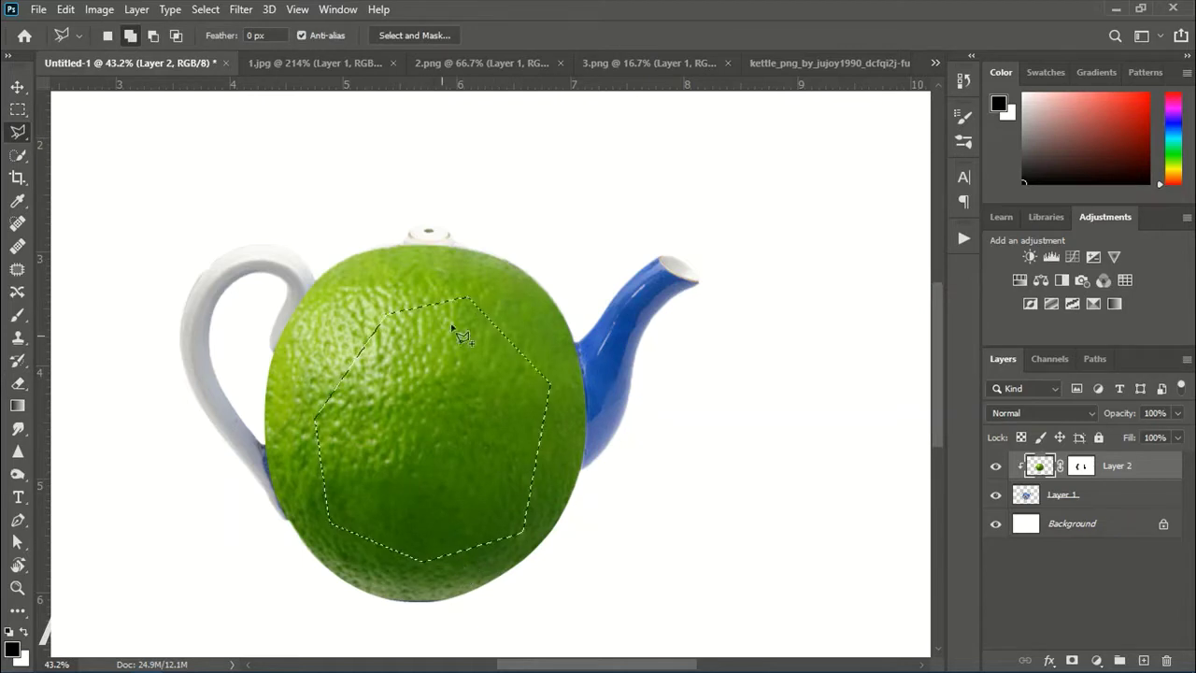
click(551, 385)
double_click(467, 297)
key(ctrl+j)
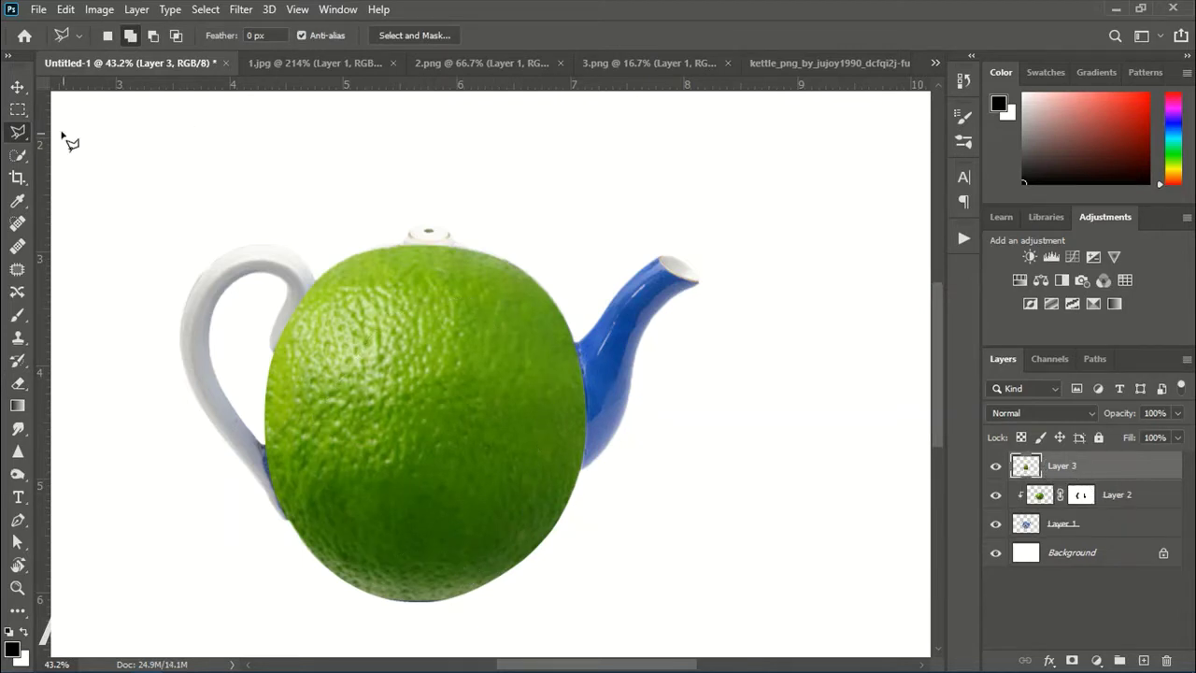
Move the lime patch over the handle, stretch it into place, and hide Layer 3
key(v)
mouse_move(459, 426)
mouse_down()
mouse_move(347, 419)
mouse_move(272, 355)
mouse_up()
key(ctrl+t)
mouse_move(275, 492)
mouse_down()
mouse_move(274, 535)
mouse_move(308, 481)
mouse_move(267, 454)
mouse_up()
key(Return)
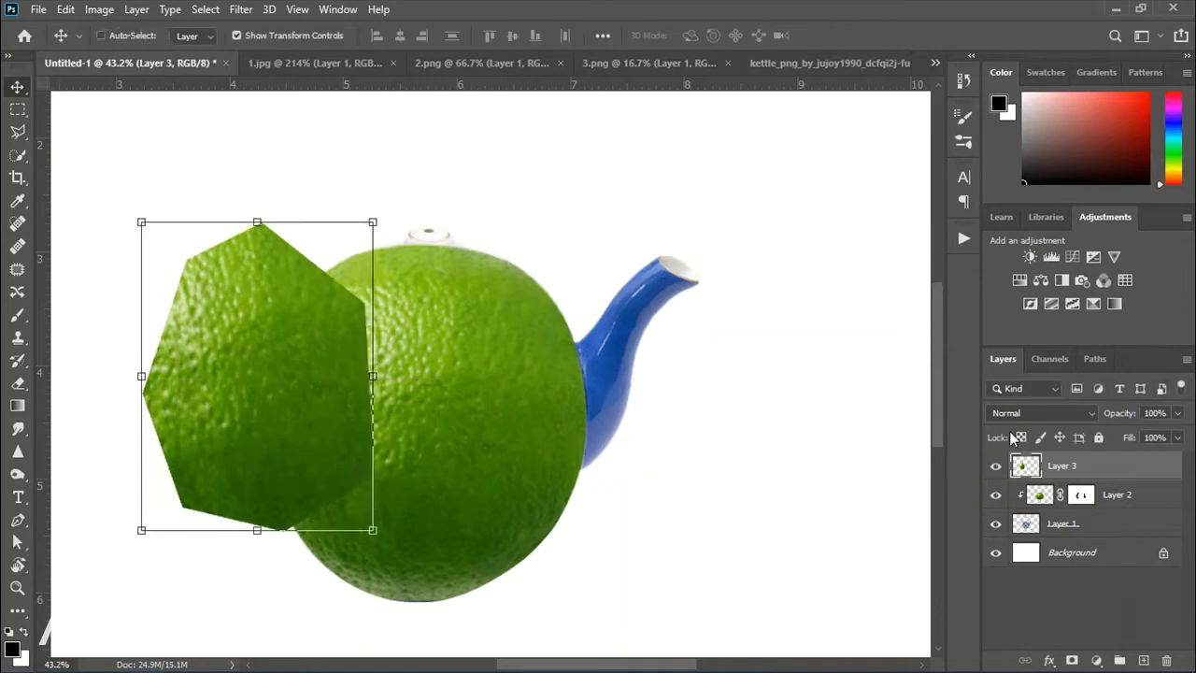
click(995, 465)
click(17, 520)
Trace curved pen anchors along the handle's top and down its outer edge toward the pot
scroll(286, 297, up, 2)
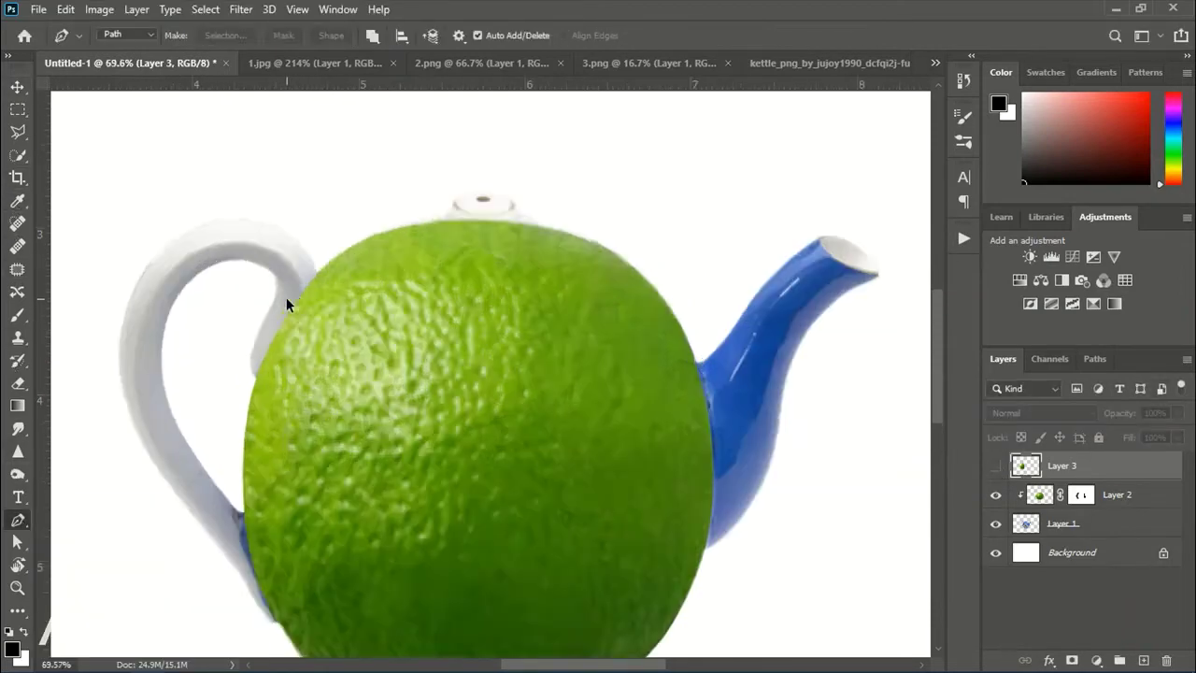
scroll(308, 300, up, 3)
scroll(374, 304, up, 2)
scroll(389, 317, up, 1)
scroll(402, 327, up, 1)
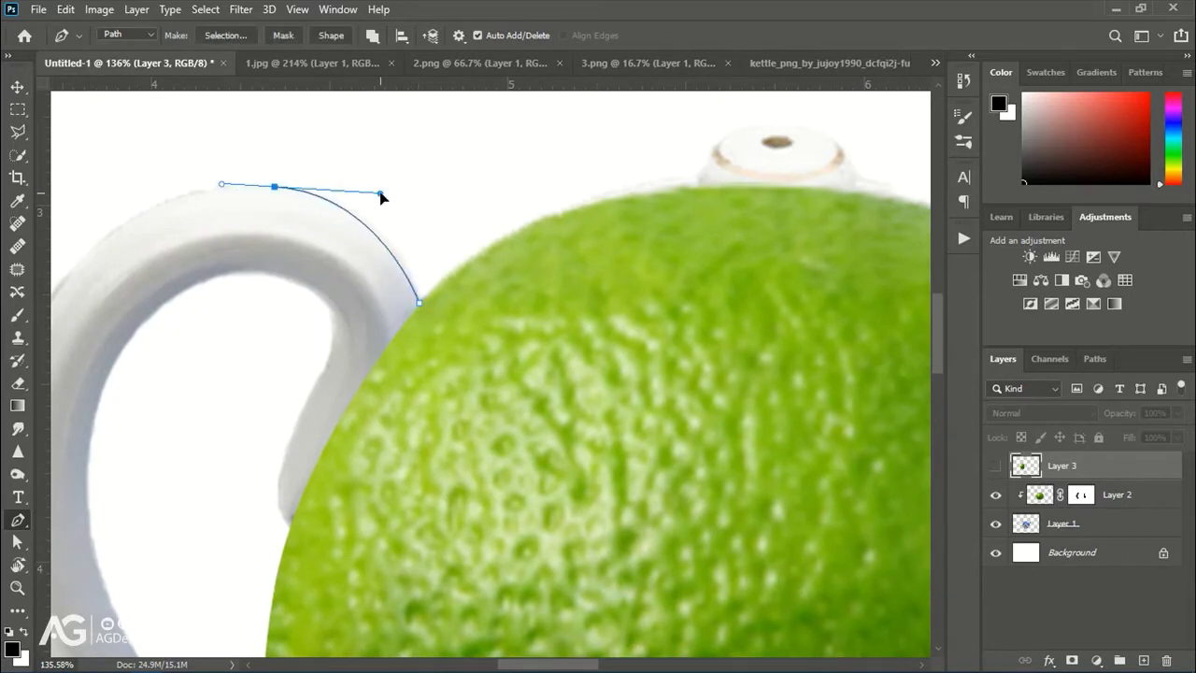
drag(189, 377, 454, 342)
drag(320, 263, 292, 322)
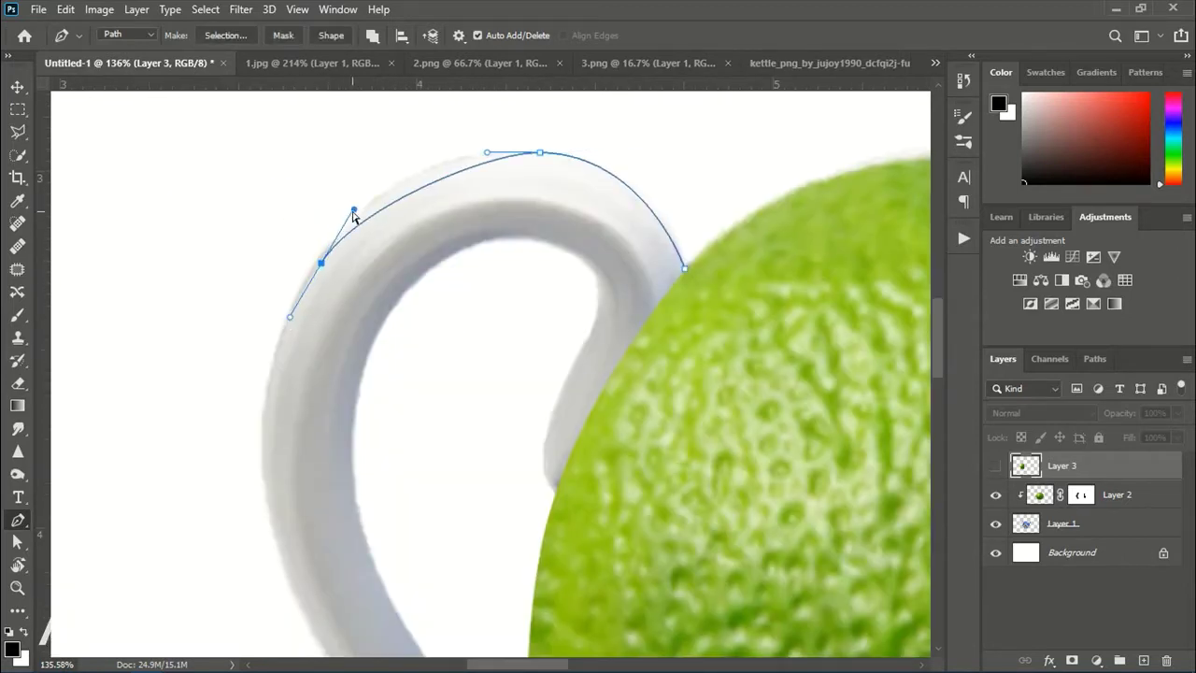
drag(349, 209, 387, 165)
scroll(337, 405, down, 2)
drag(357, 420, 374, 442)
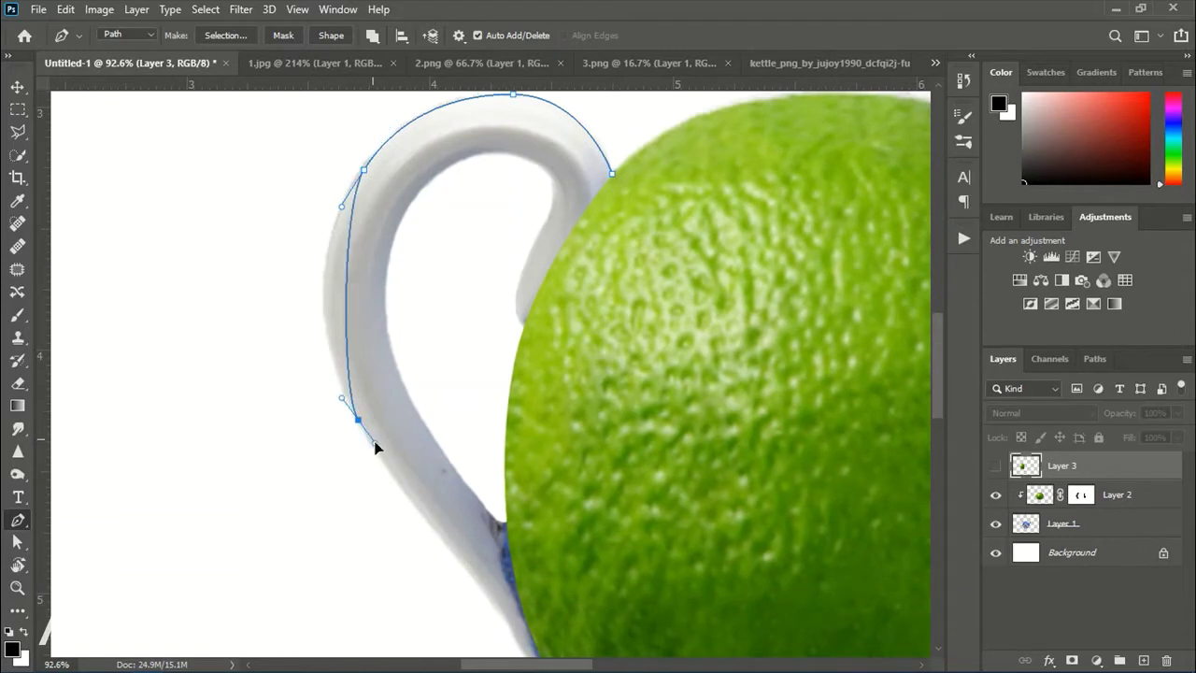
drag(342, 389, 292, 298)
scroll(427, 458, down, 3)
scroll(427, 459, right, 2)
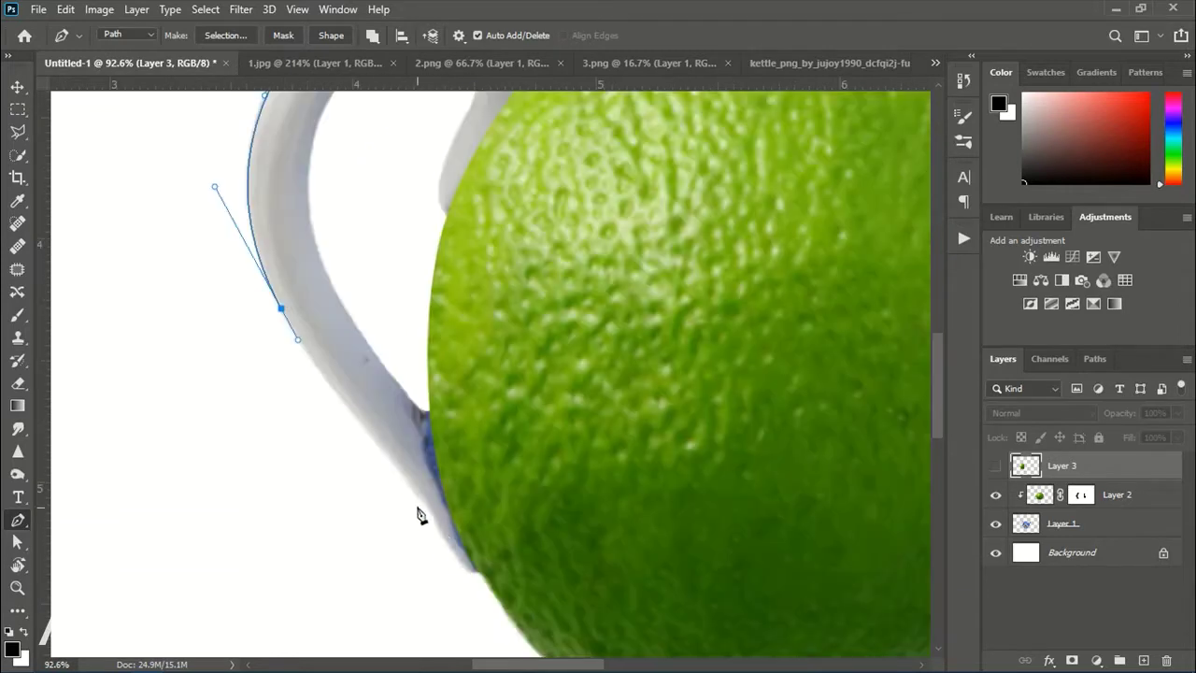
drag(448, 540, 433, 514)
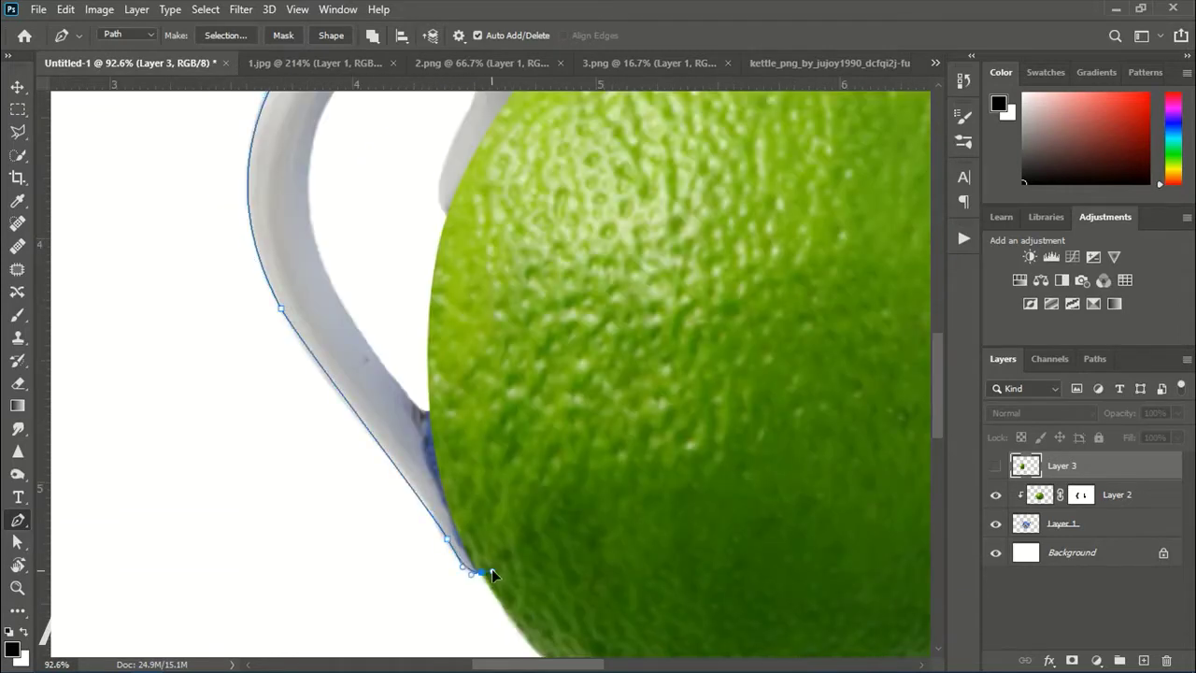
scroll(485, 581, up, 3)
scroll(454, 491, down, 2)
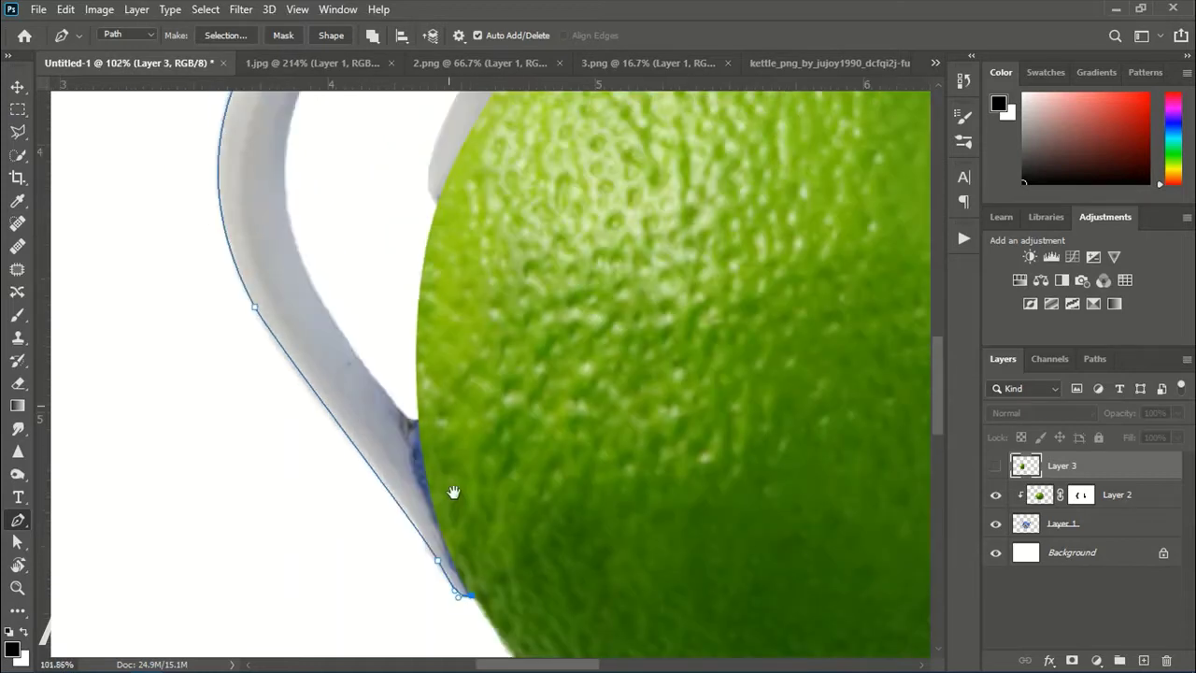
scroll(435, 270, down, 2)
scroll(419, 407, down, 1)
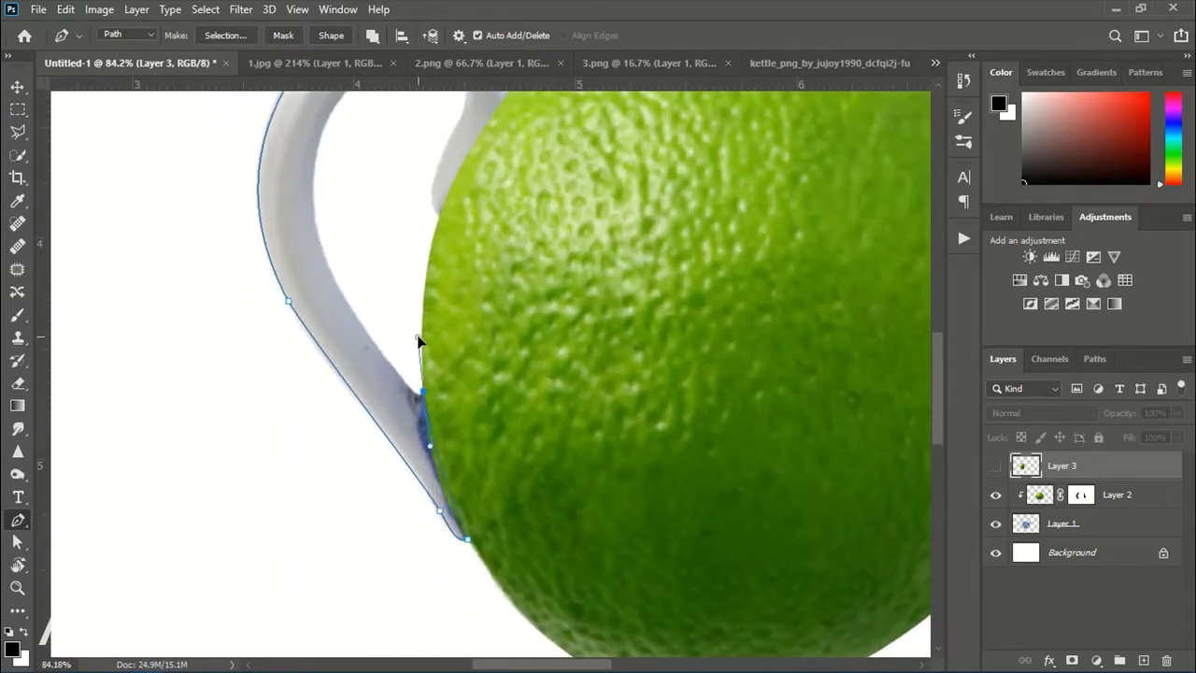
scroll(425, 467, up, 2)
scroll(422, 383, up, 2)
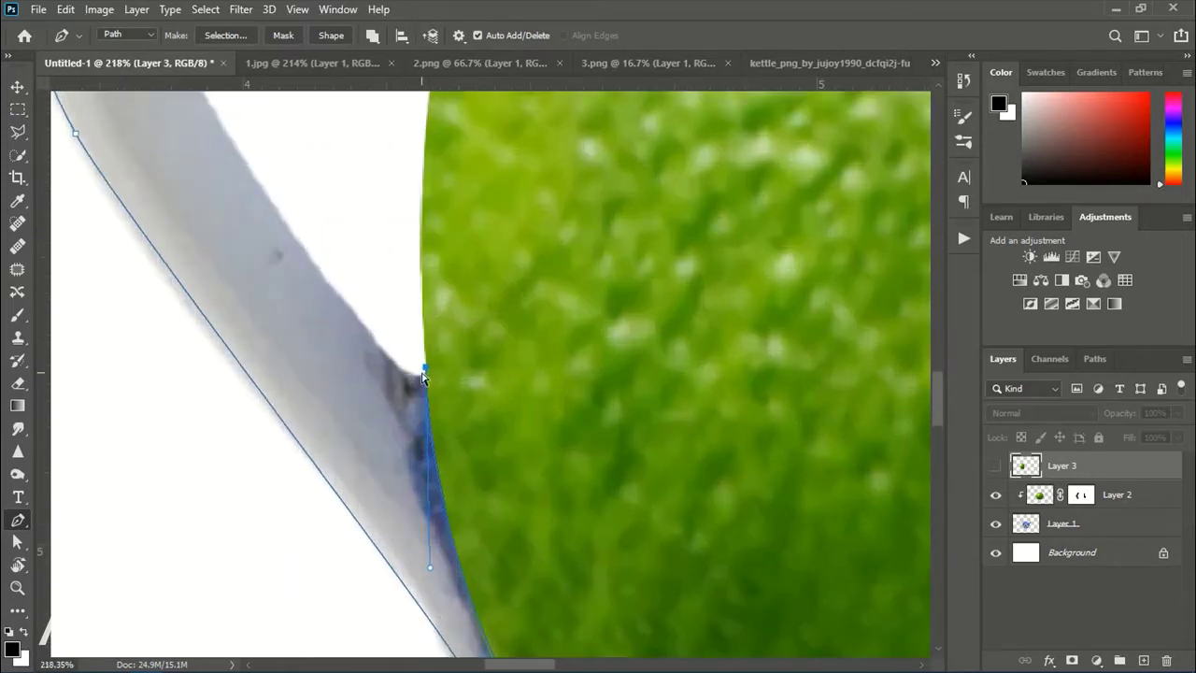
Continue the handle path along its inner edge, undoing a misplaced anchor, and close it at the lime
click(425, 373)
drag(370, 340, 366, 332)
scroll(408, 387, down, 2)
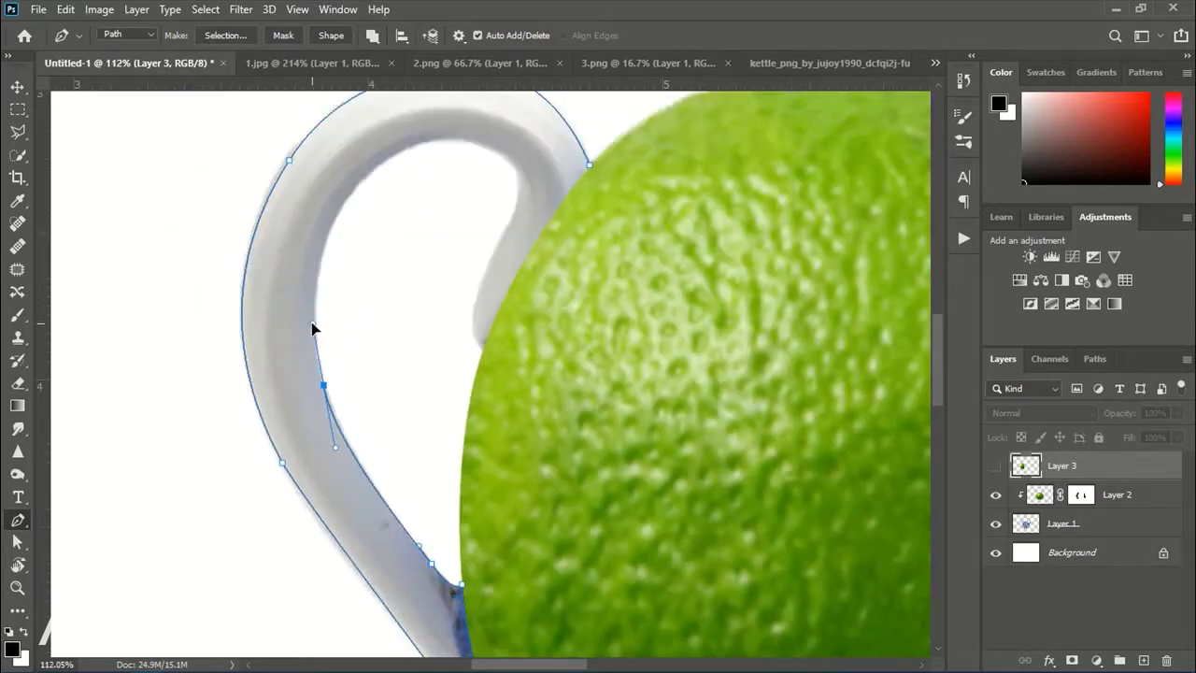
scroll(368, 334, up, 2)
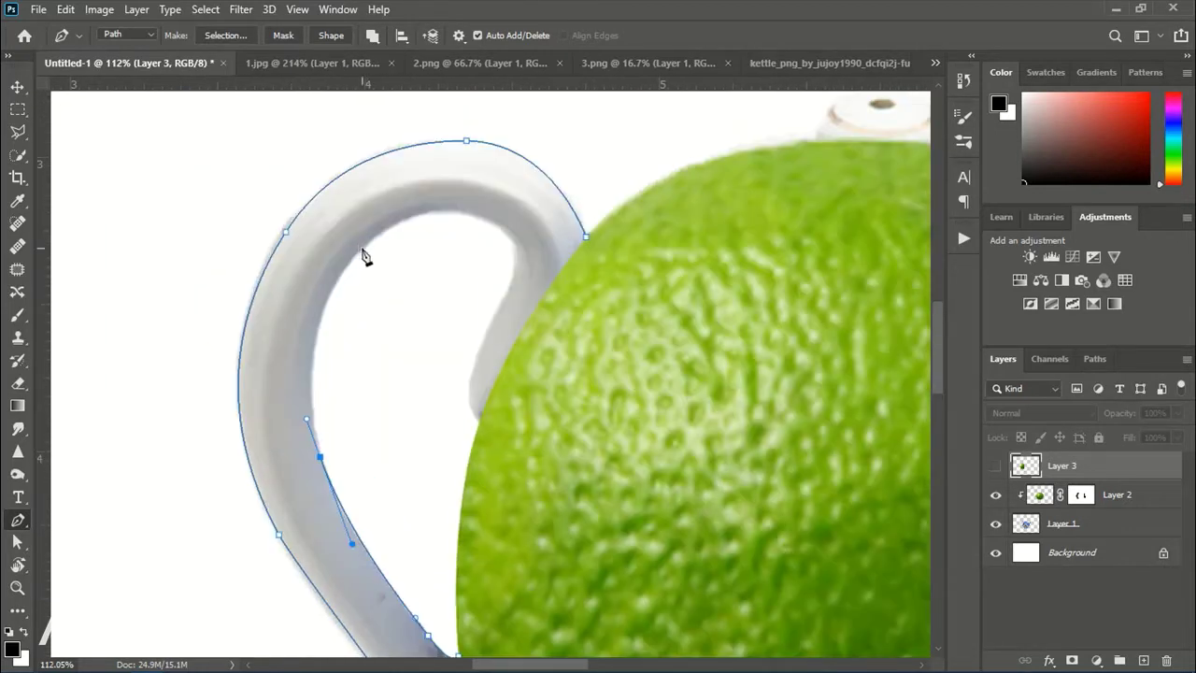
drag(364, 248, 397, 230)
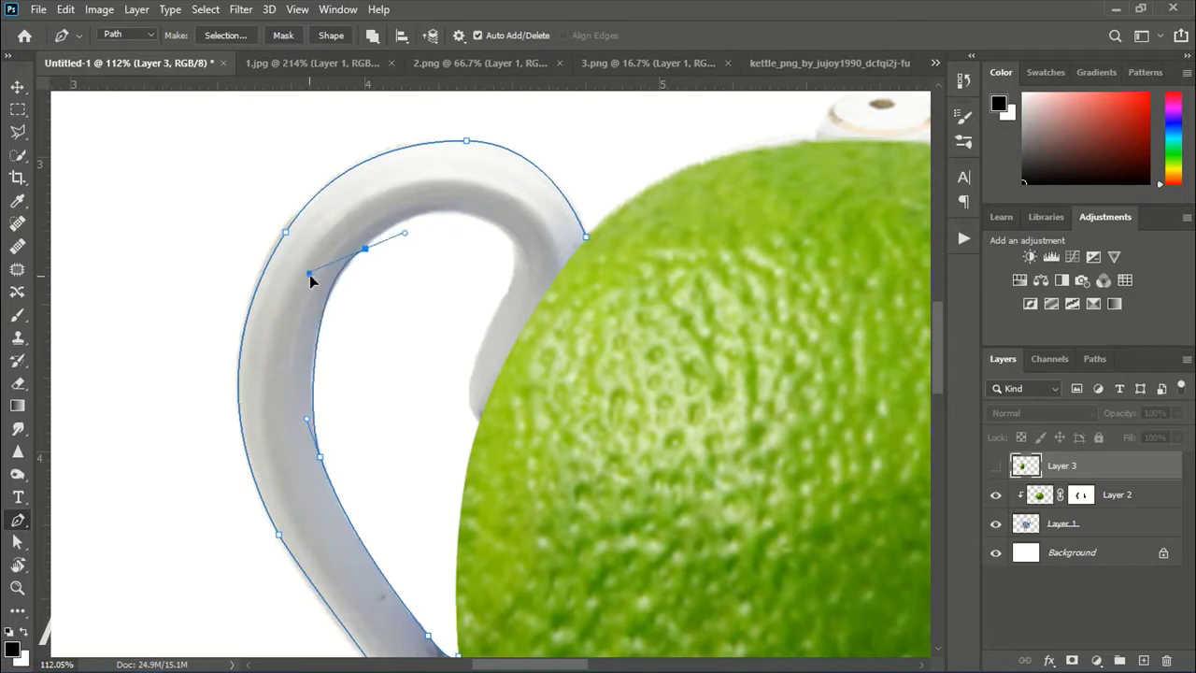
key(ctrl+z)
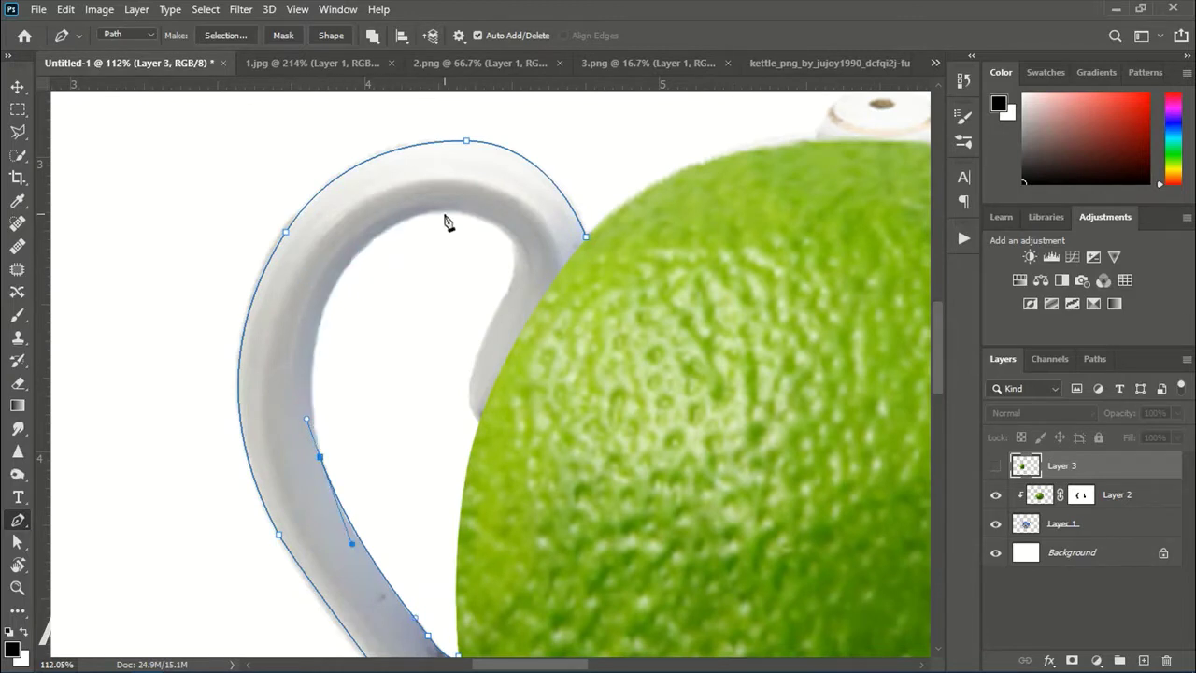
drag(448, 211, 293, 224)
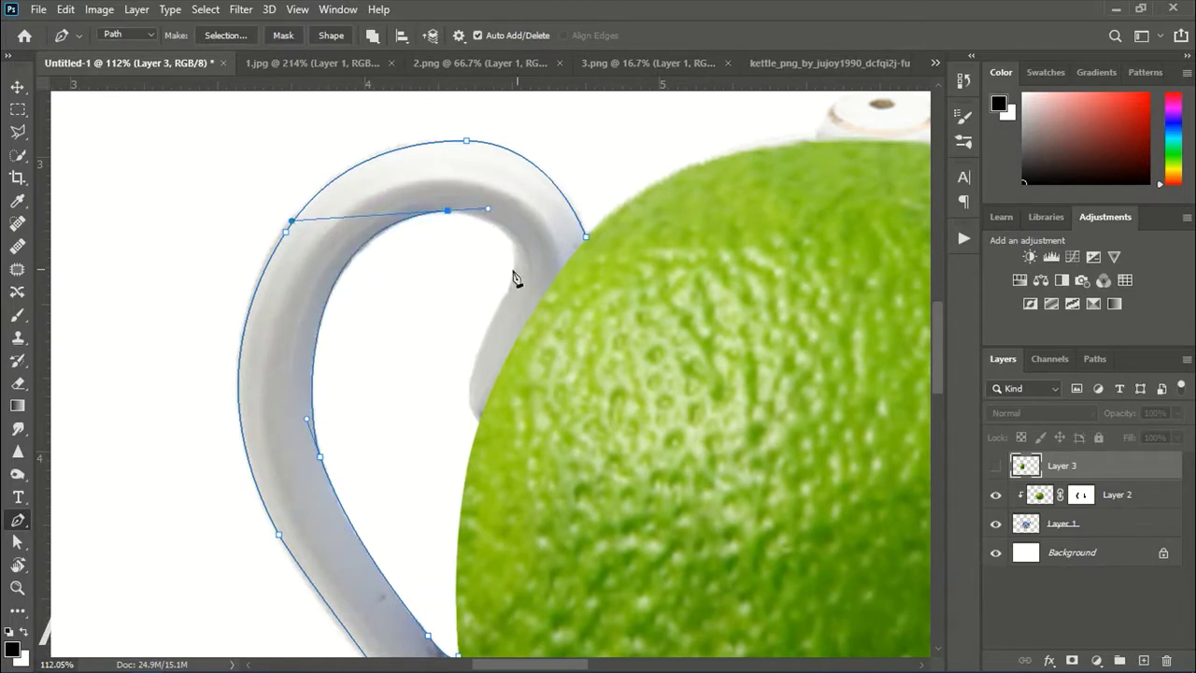
drag(512, 269, 513, 296)
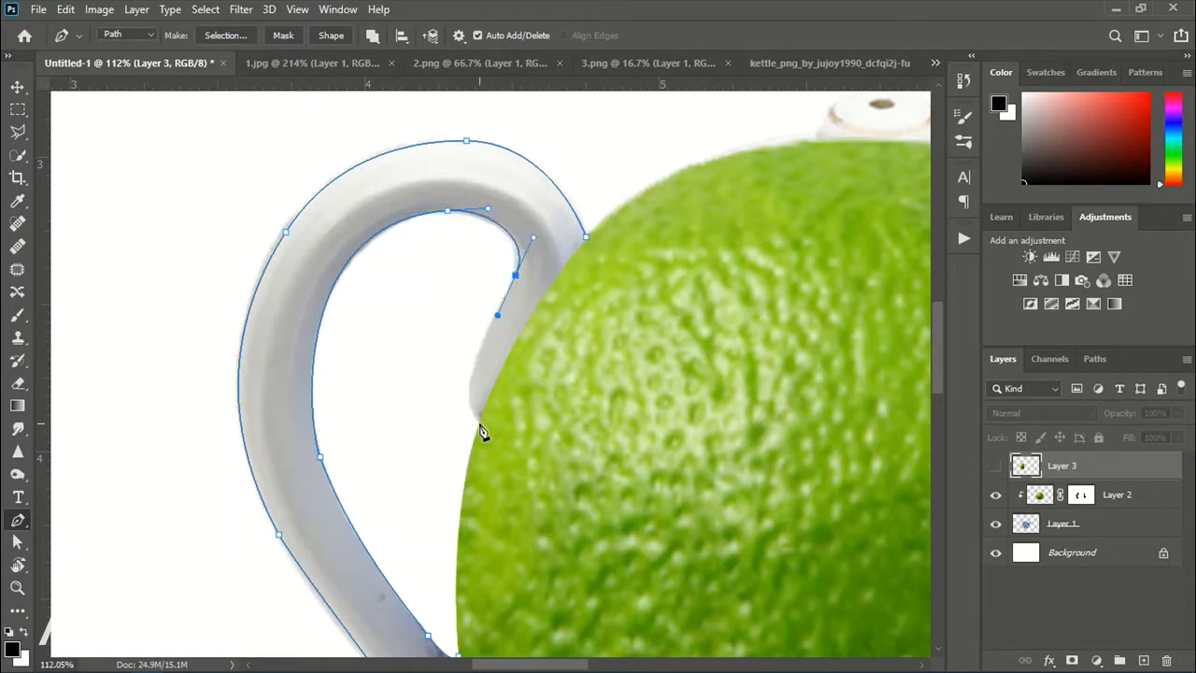
drag(478, 422, 510, 452)
scroll(476, 438, down, 1)
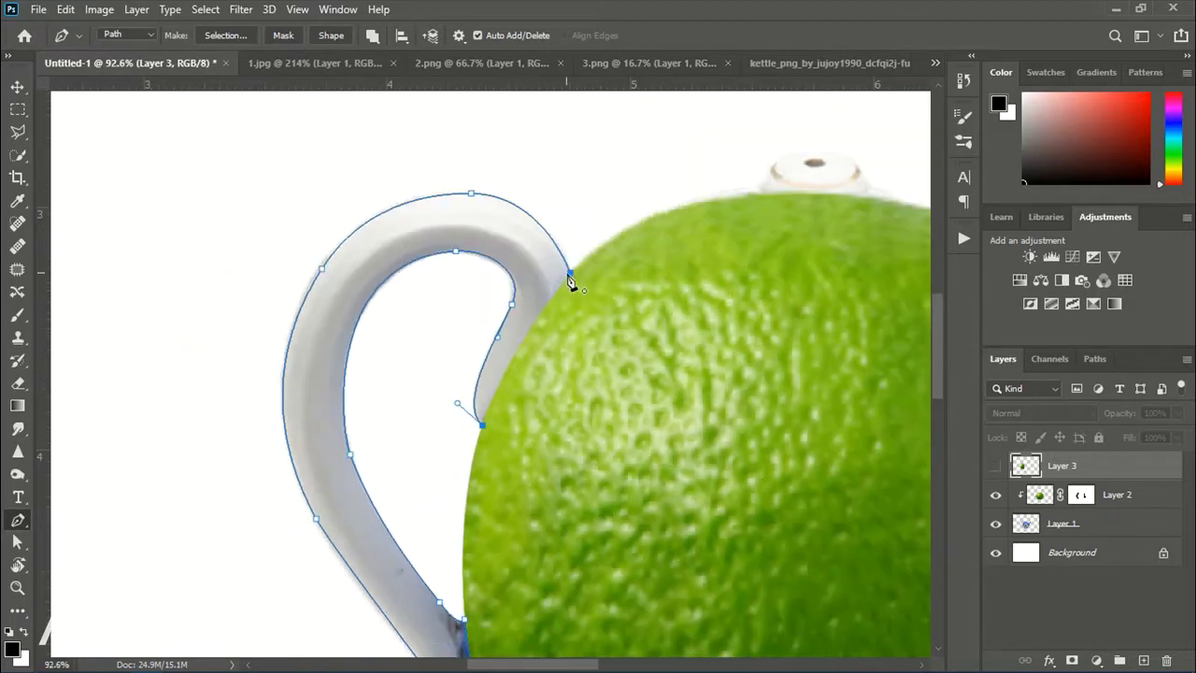
scroll(474, 319, down, 2)
Convert the handle path into a selection and show the Layer 3 lime patch
right_click(453, 262)
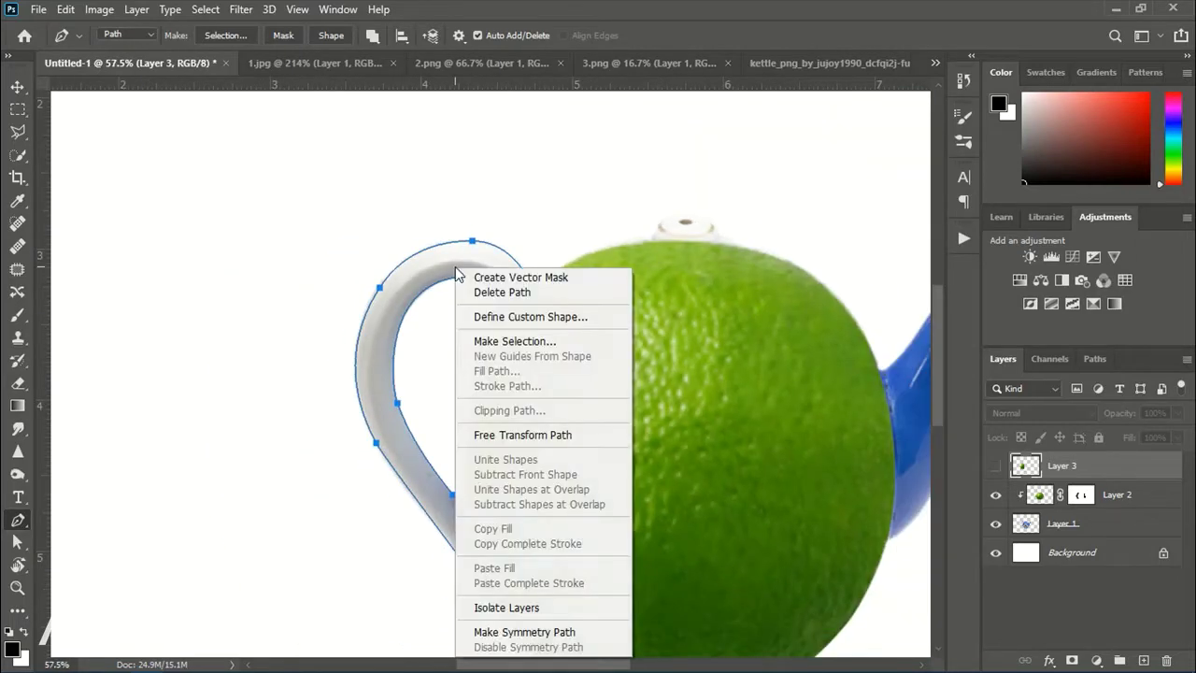
click(505, 342)
key(Return)
scroll(561, 346, down, 1)
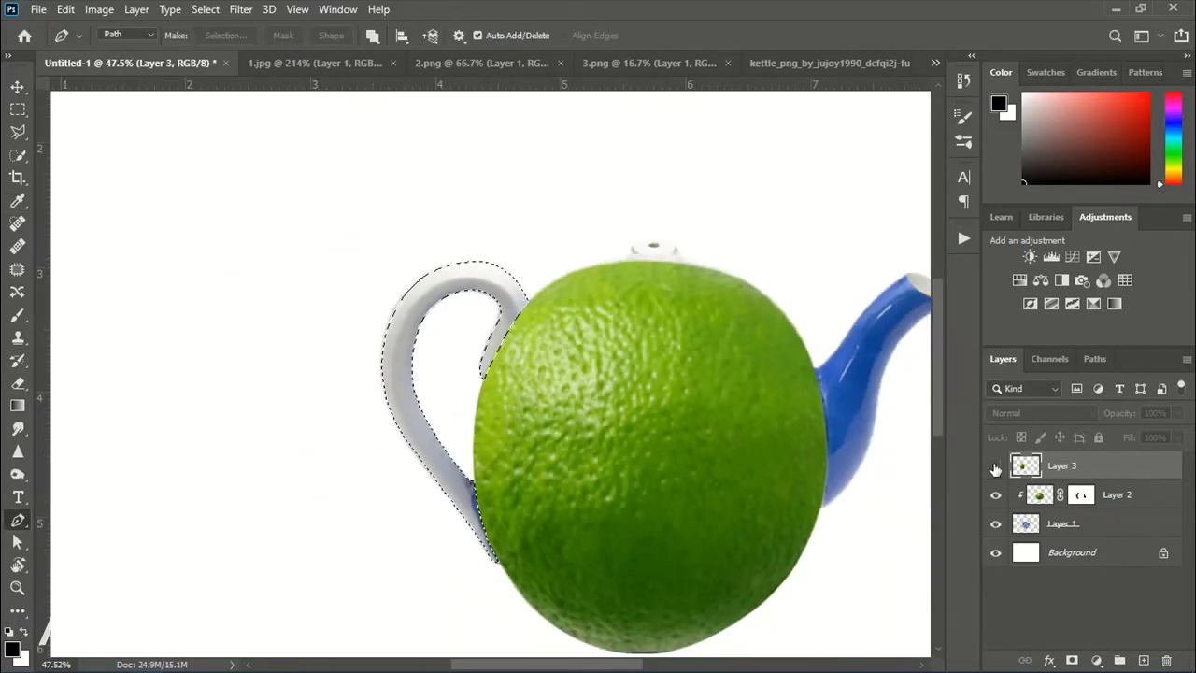
click(994, 465)
Clear the lime patch outside the inverted handle selection, deselect, and select Layer 2
click(207, 9)
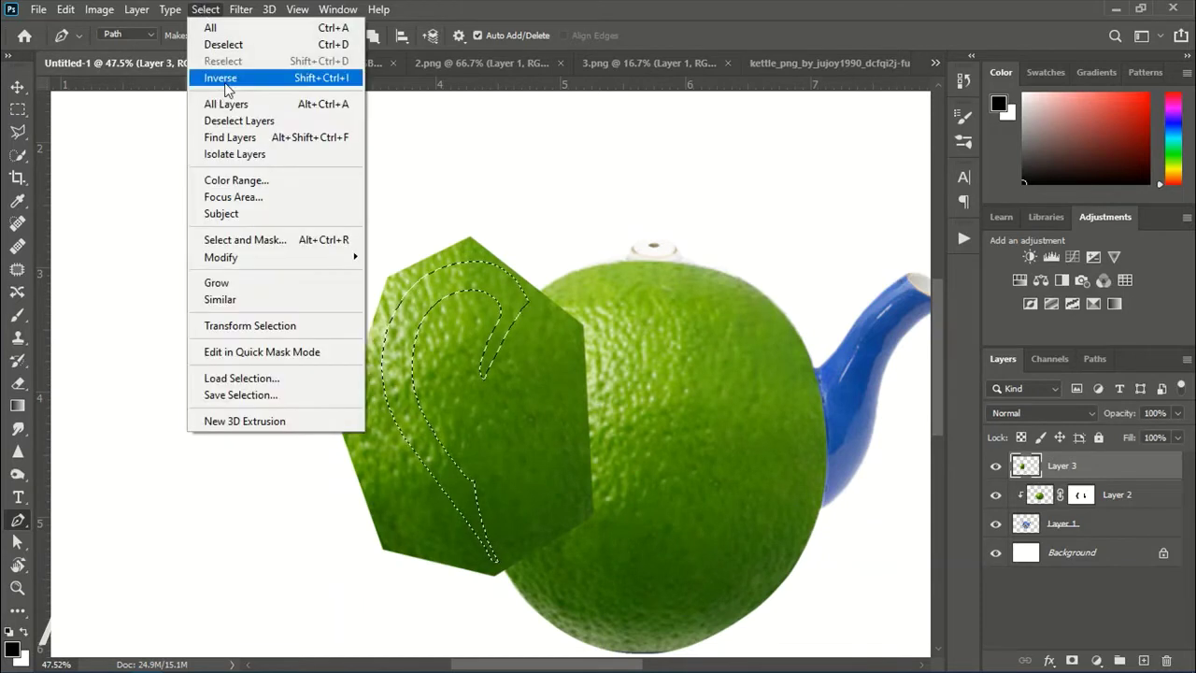
click(229, 78)
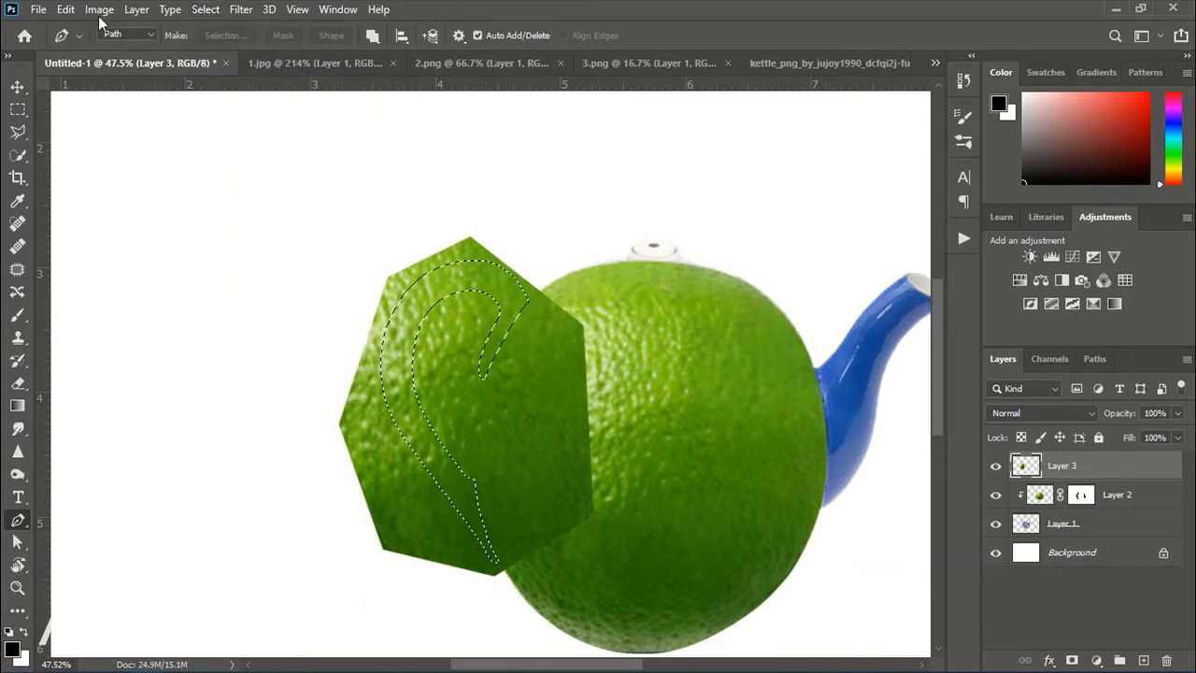
click(66, 10)
click(135, 202)
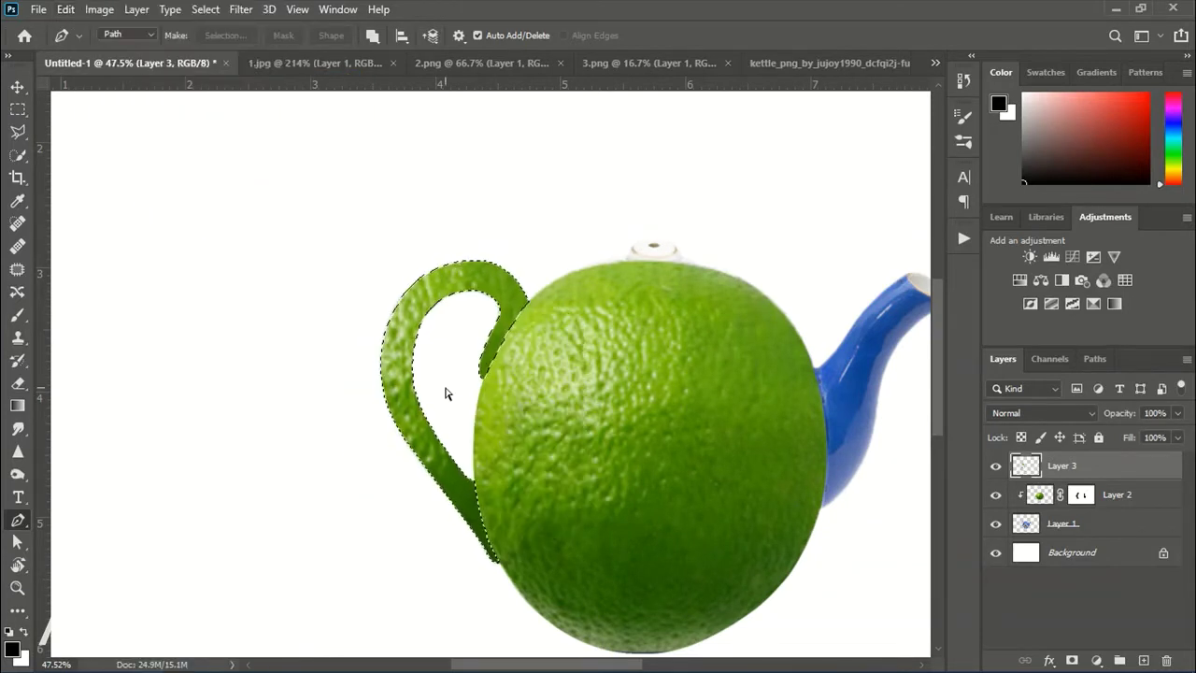
key(ctrl+d)
scroll(443, 300, up, 3)
scroll(442, 300, down, 3)
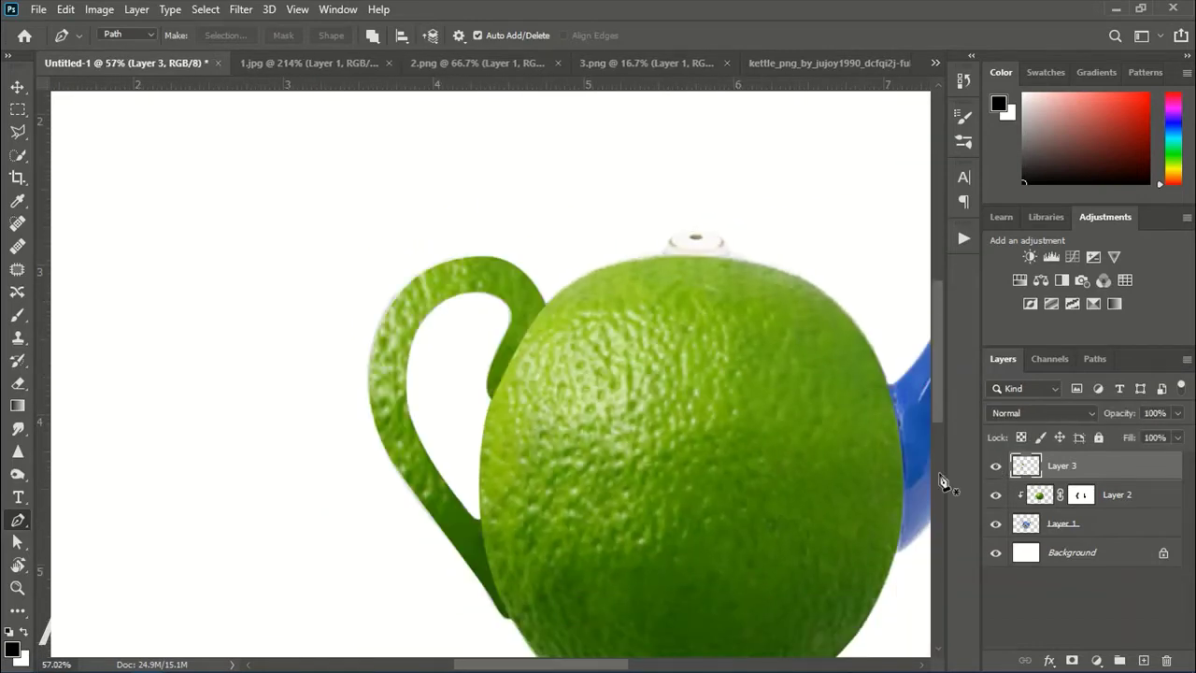
scroll(478, 480, down, 1)
click(1037, 496)
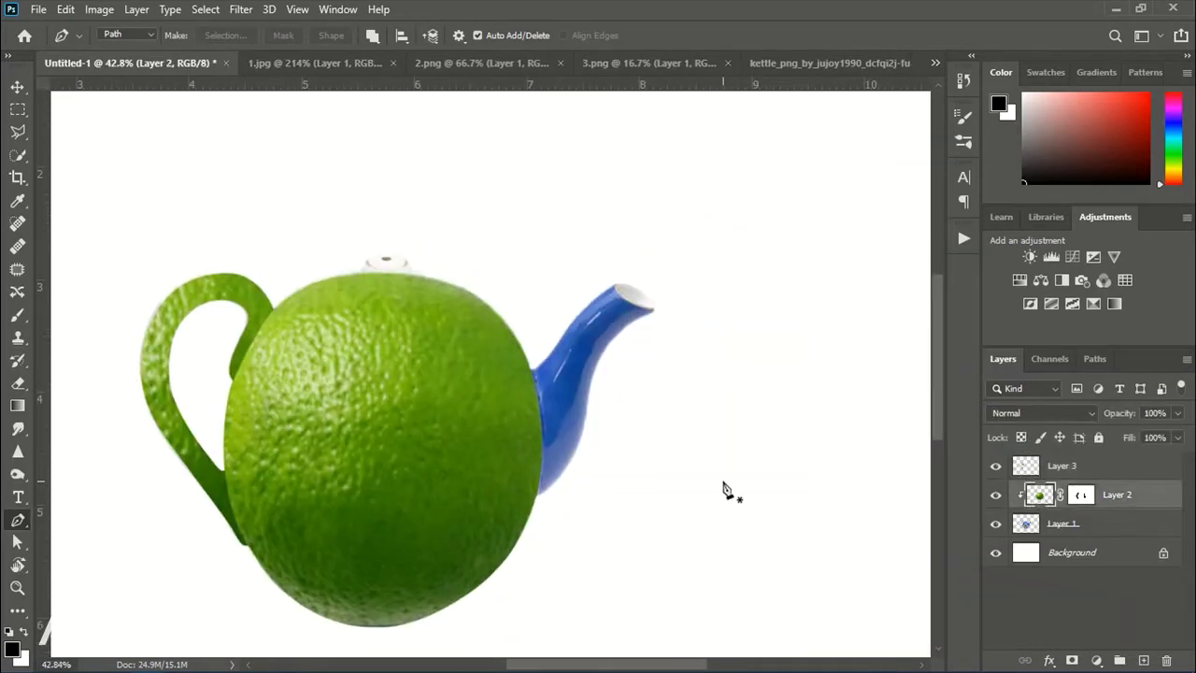
Copy a polygonal-lasso piece of the lime body onto a new Layer 4
scroll(641, 386, up, 1)
scroll(566, 384, up, 2)
scroll(566, 384, down, 1)
key(l)
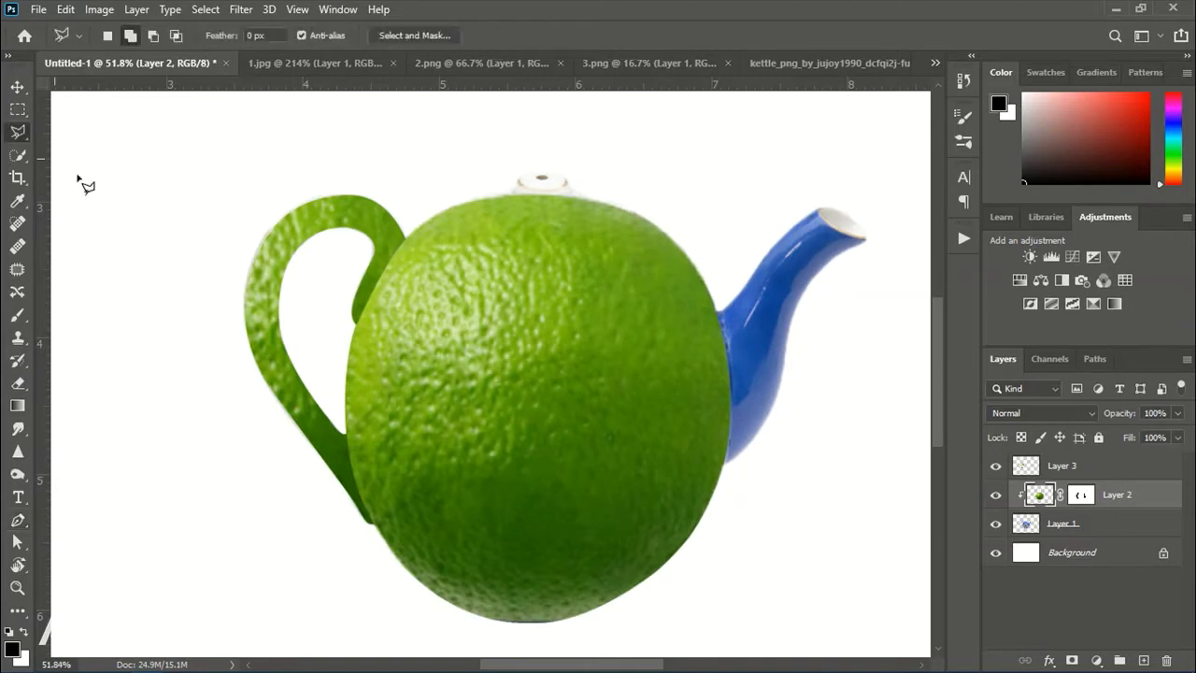
click(616, 508)
click(616, 275)
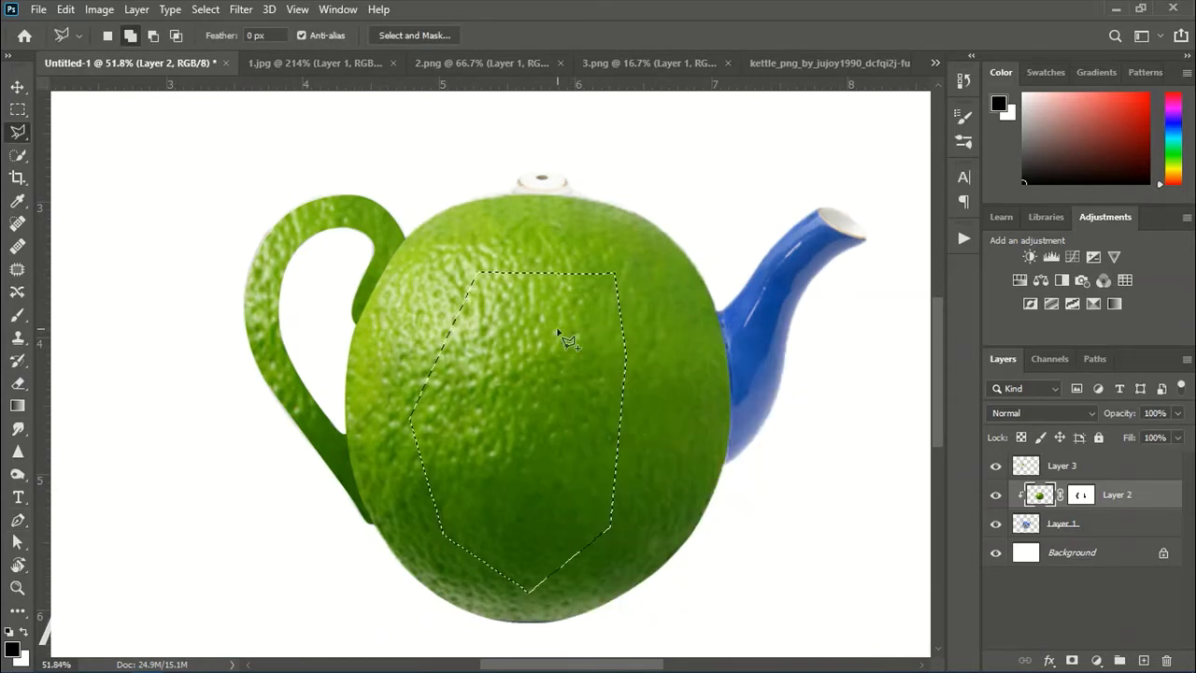
right_click(559, 333)
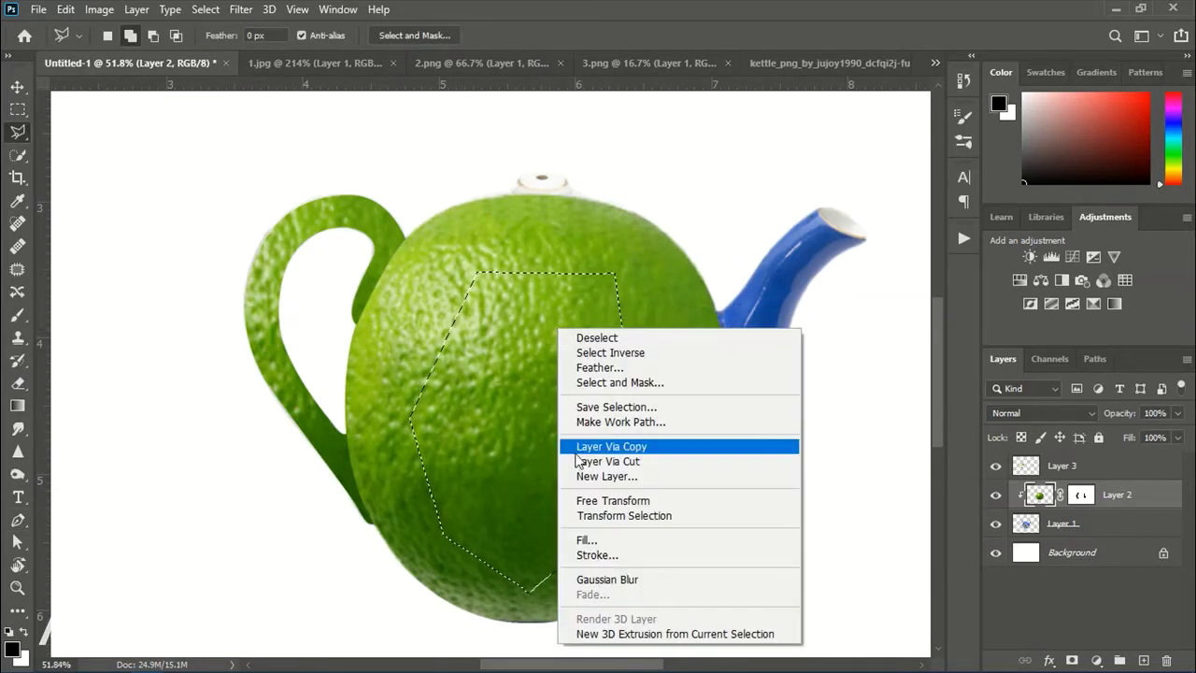
click(603, 446)
Move the Layer 4 lime piece right over the spout, rotate it, and hide the layer
click(17, 87)
drag(560, 384, 762, 384)
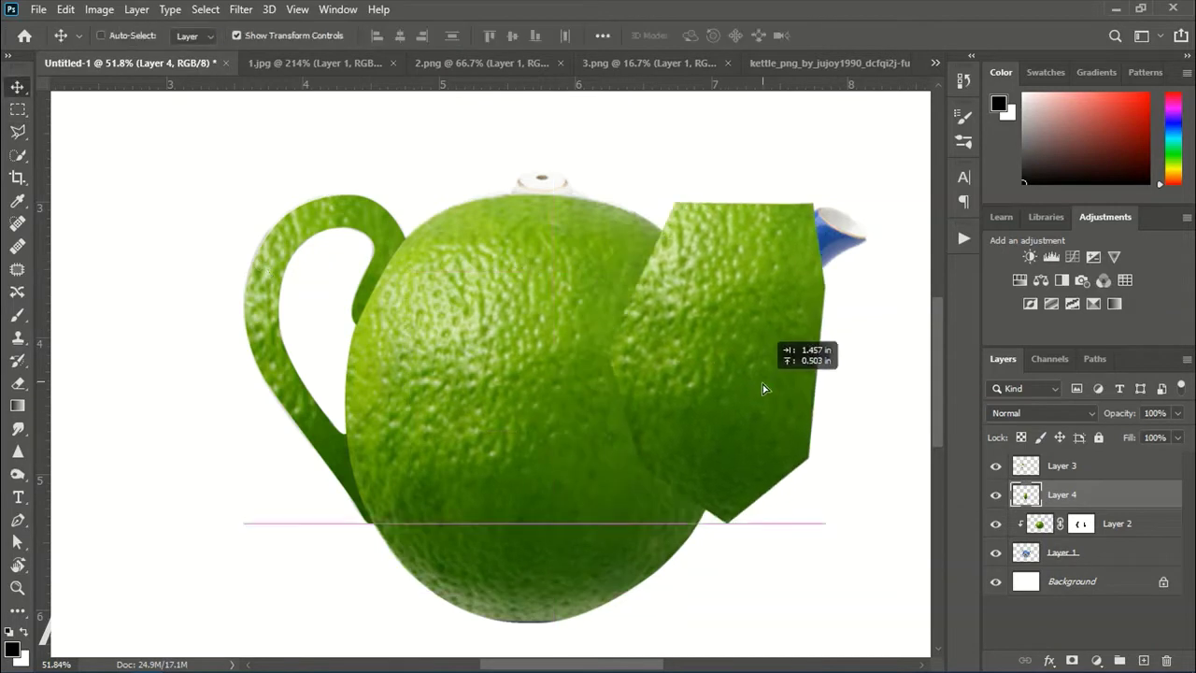
key(ctrl+t)
drag(859, 176, 911, 245)
key(Return)
drag(762, 366, 534, 427)
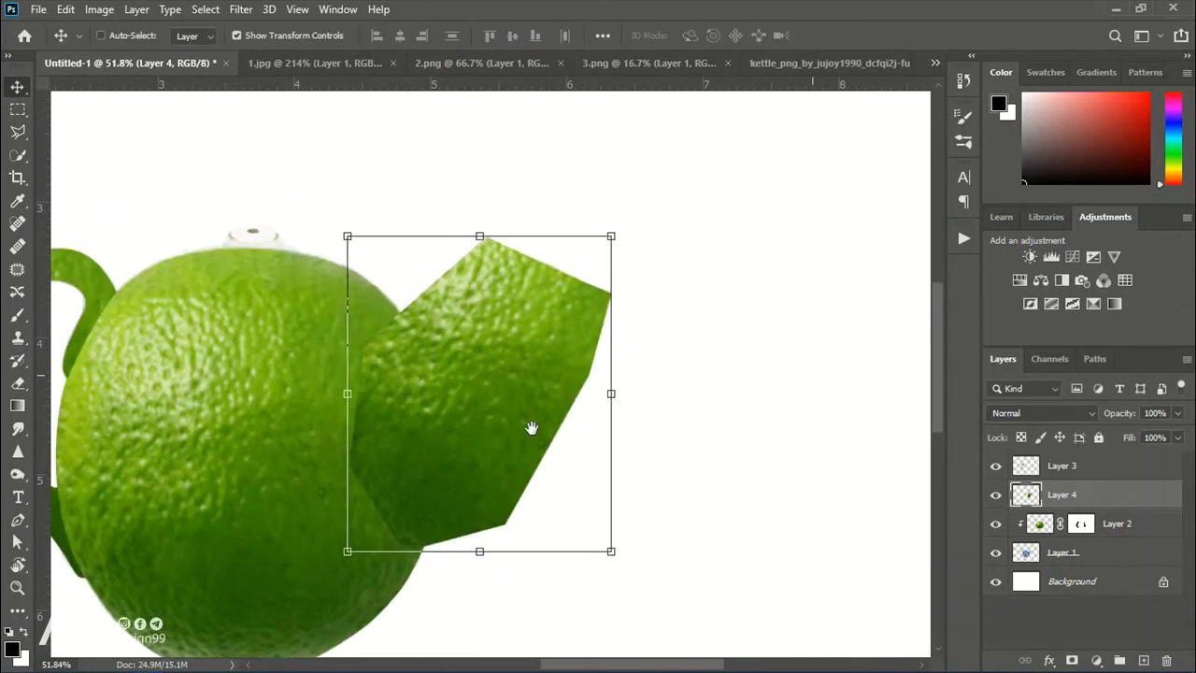
click(996, 494)
scroll(513, 435, up, 3)
Start the spout path with curved pen anchors around its opening and underside
key(p)
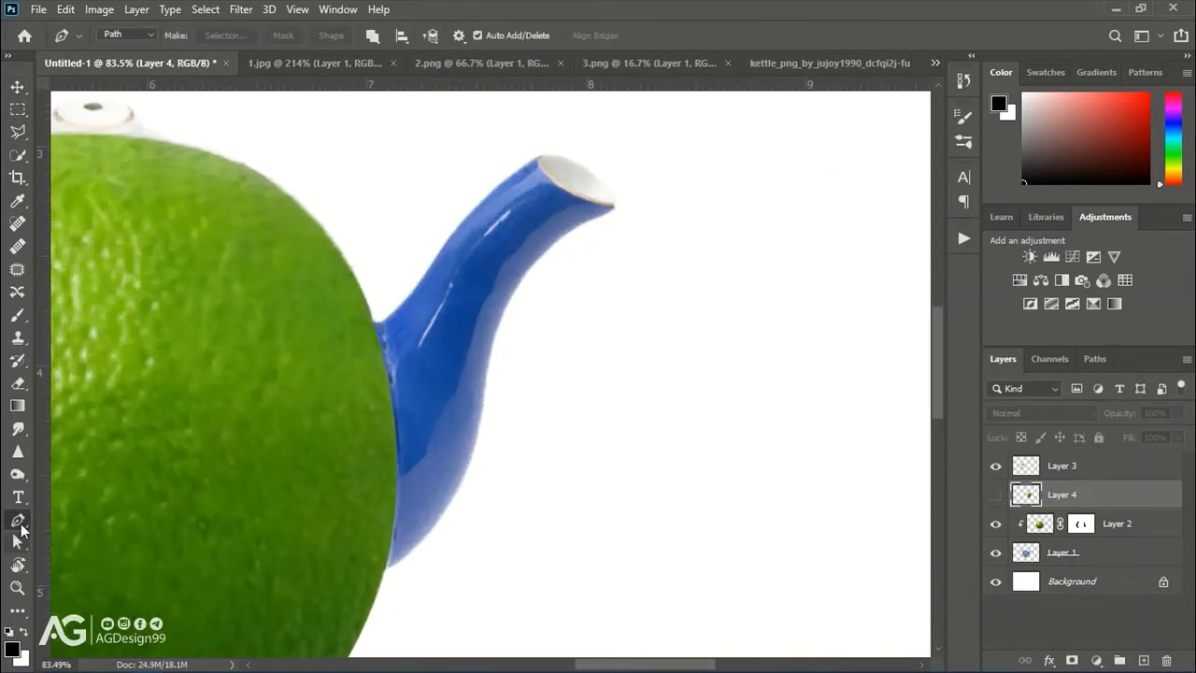
scroll(486, 325, up, 1)
drag(390, 299, 407, 275)
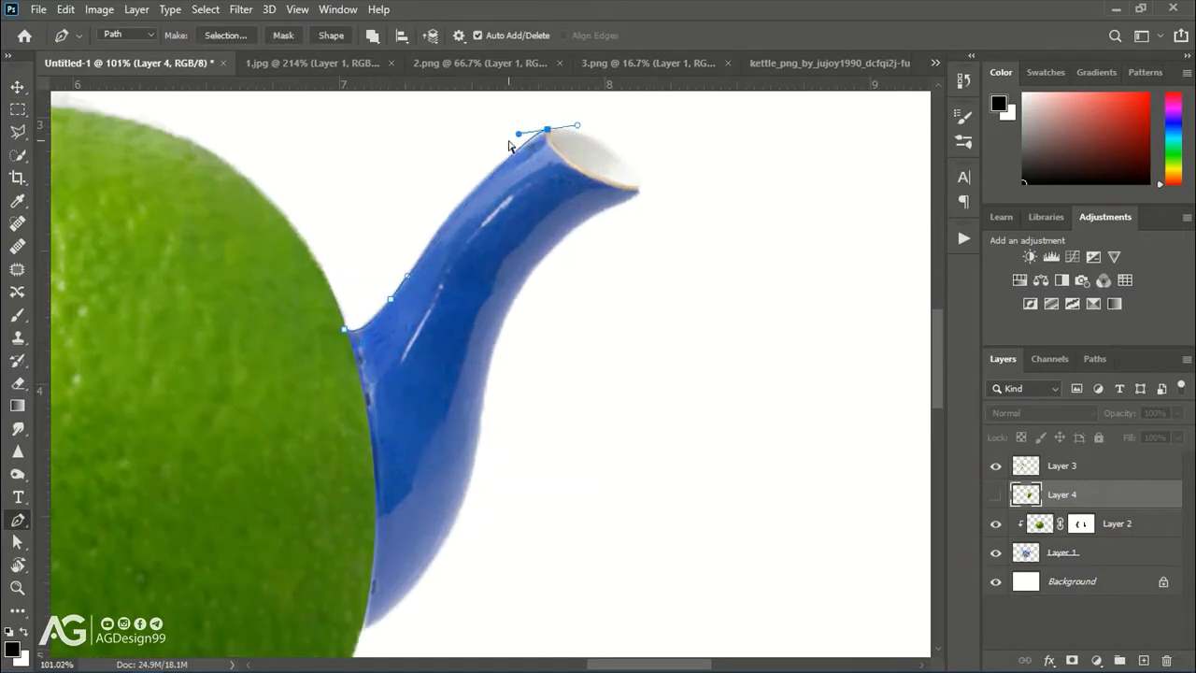
drag(521, 133, 467, 175)
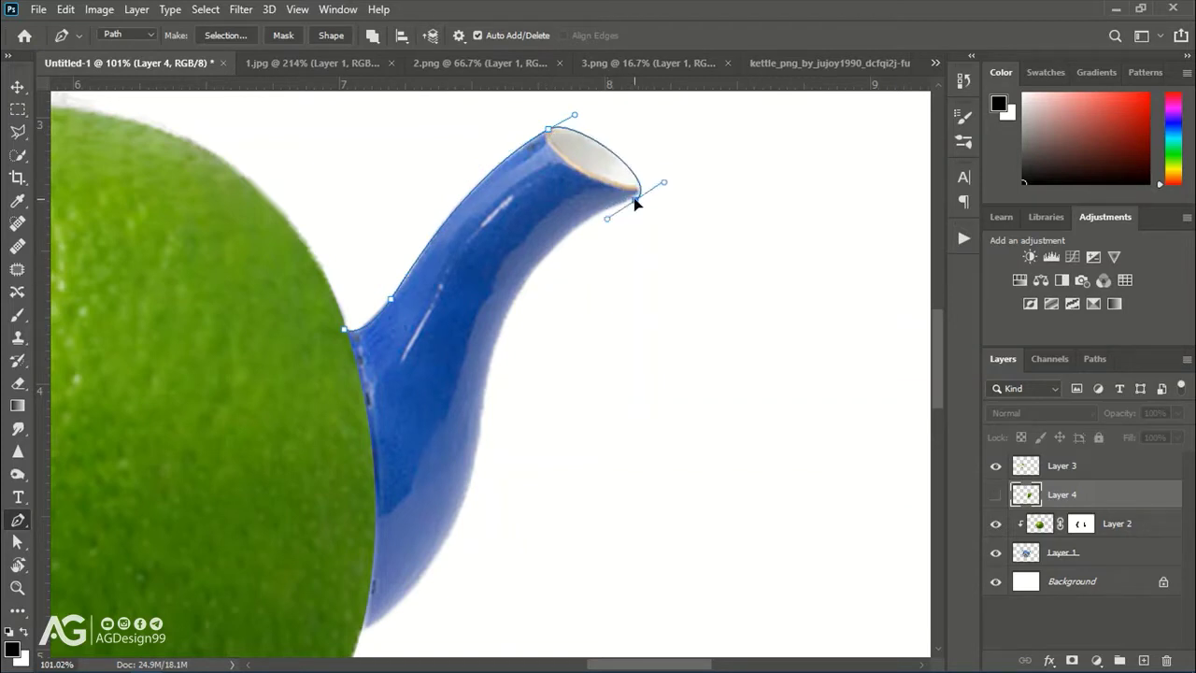
scroll(489, 360, down, 2)
scroll(523, 353, left, 1)
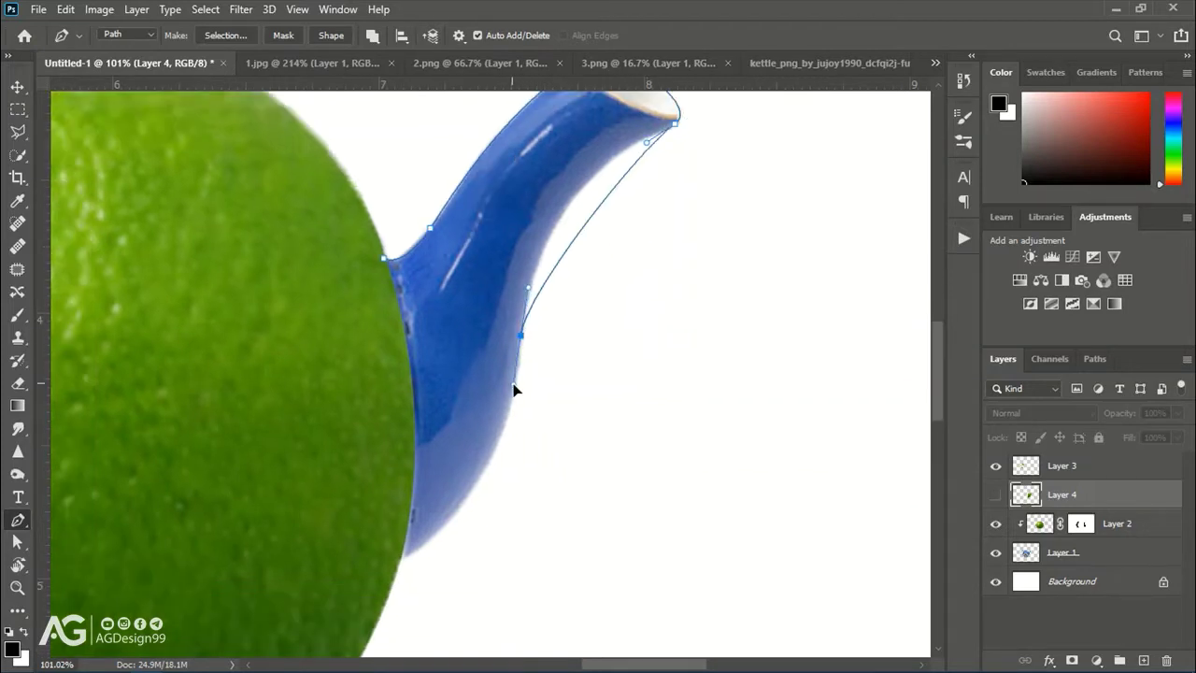
drag(529, 288, 546, 171)
Anchor the spout path where it meets the lime, making that anchor a sharp corner
scroll(532, 386, down, 4)
scroll(531, 387, left, 2)
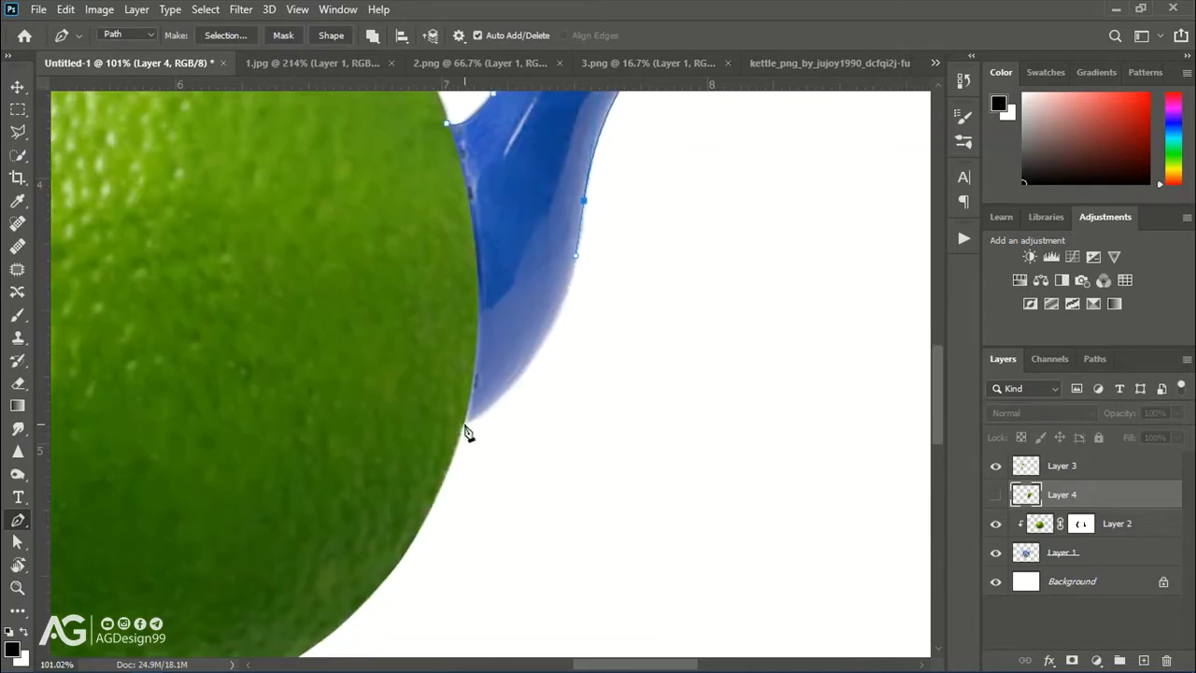
drag(425, 436, 358, 467)
alt+click(460, 423)
scroll(458, 424, up, 3)
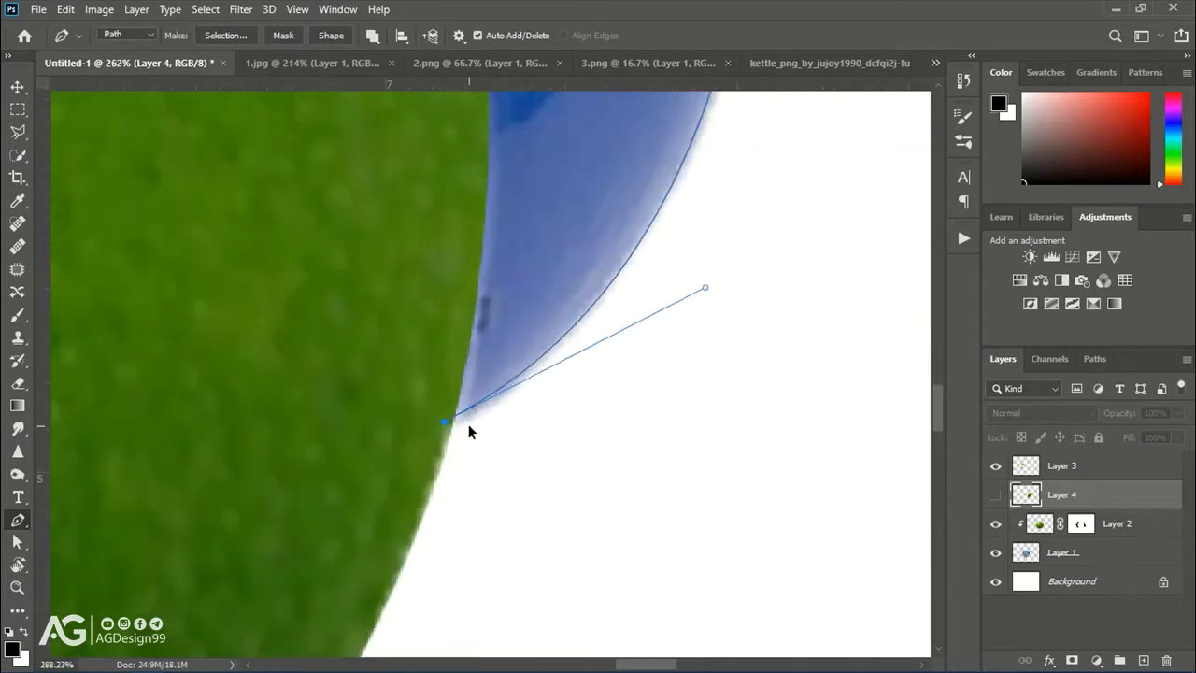
scroll(455, 423, down, 3)
scroll(474, 414, down, 1)
scroll(516, 398, up, 2)
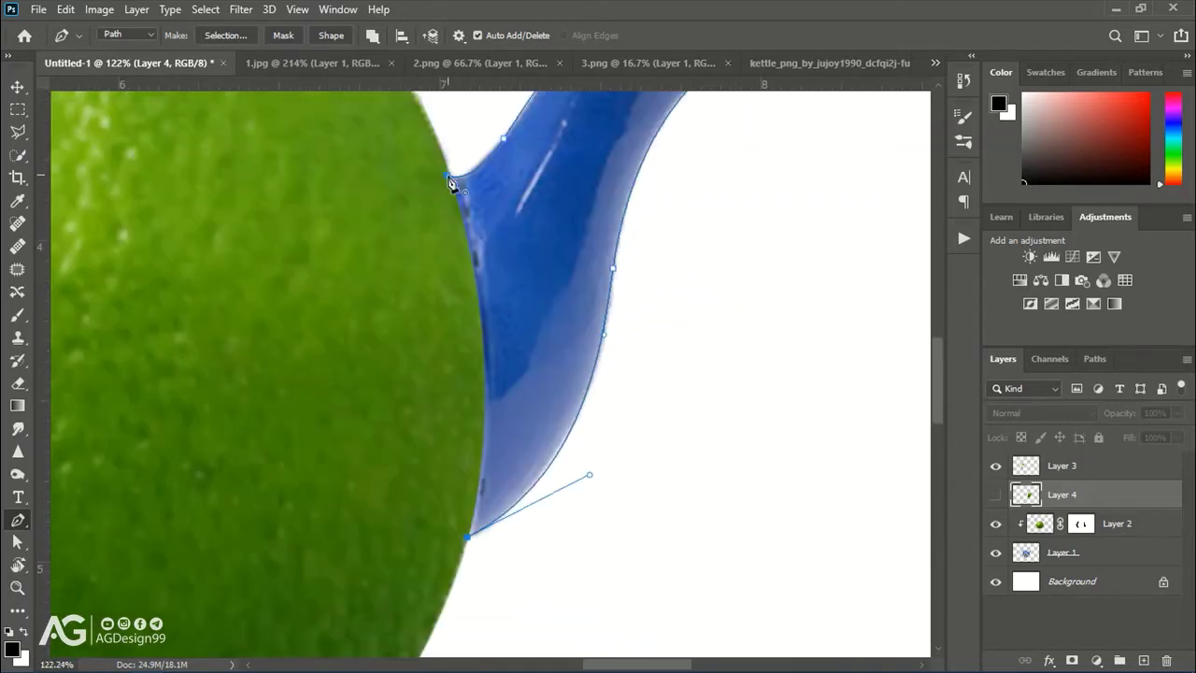
scroll(449, 181, down, 1)
scroll(456, 196, up, 3)
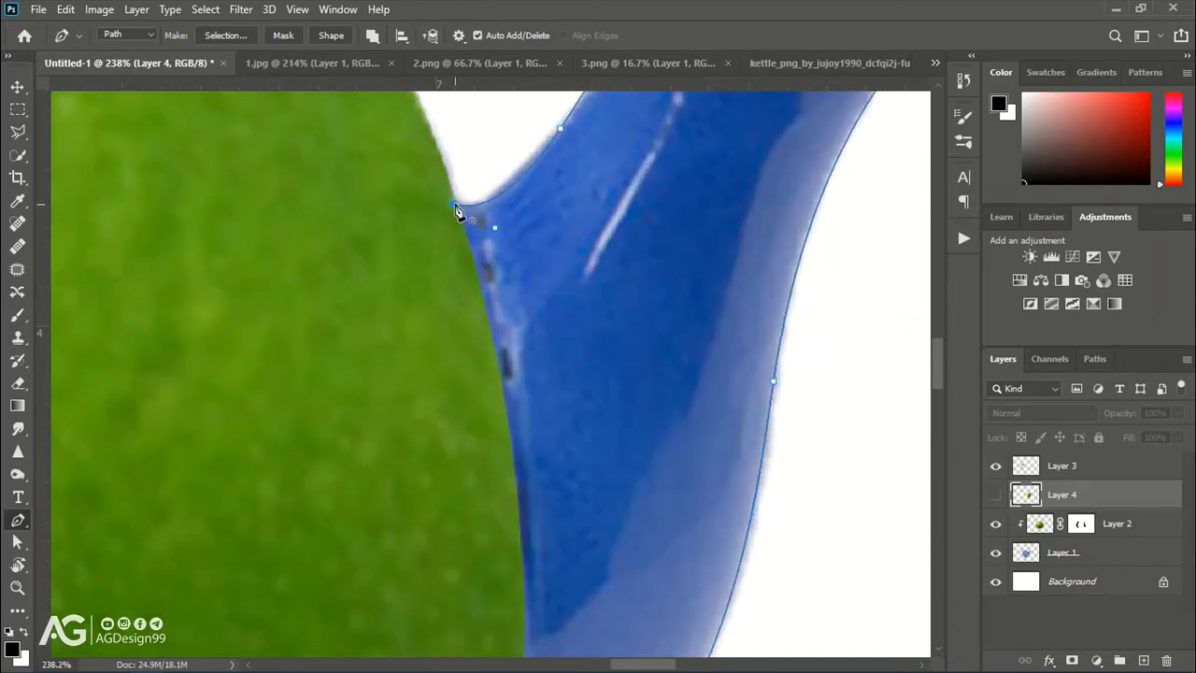
scroll(455, 211, down, 4)
scroll(464, 237, down, 2)
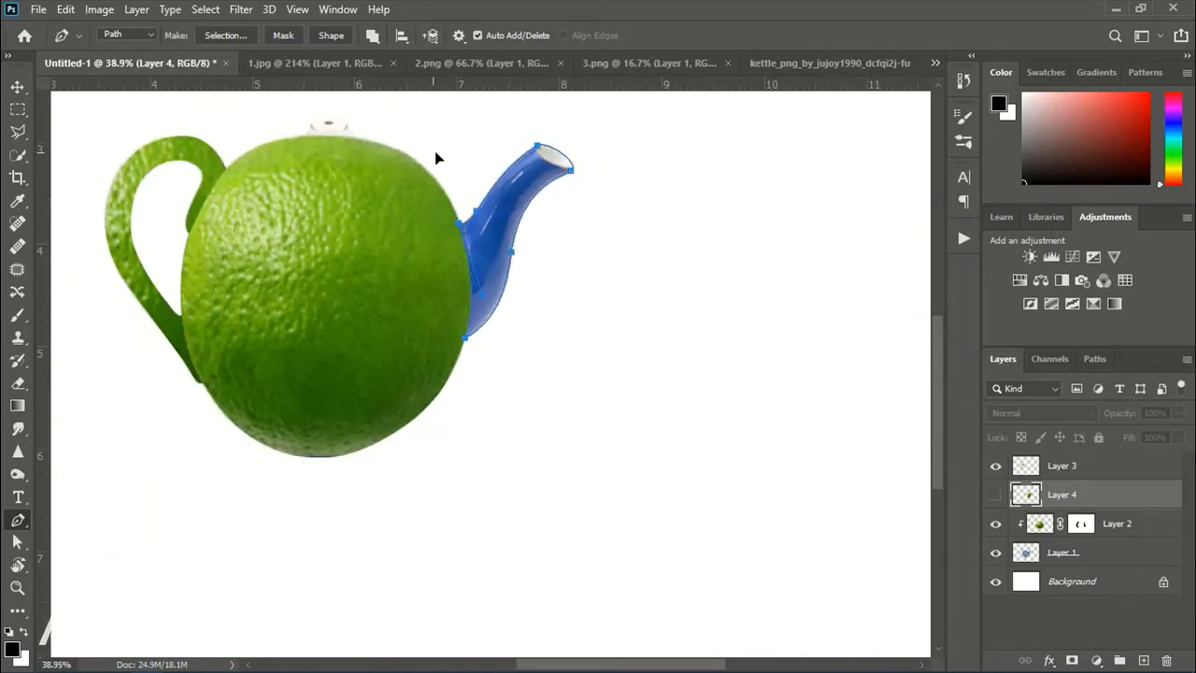
scroll(489, 278, up, 3)
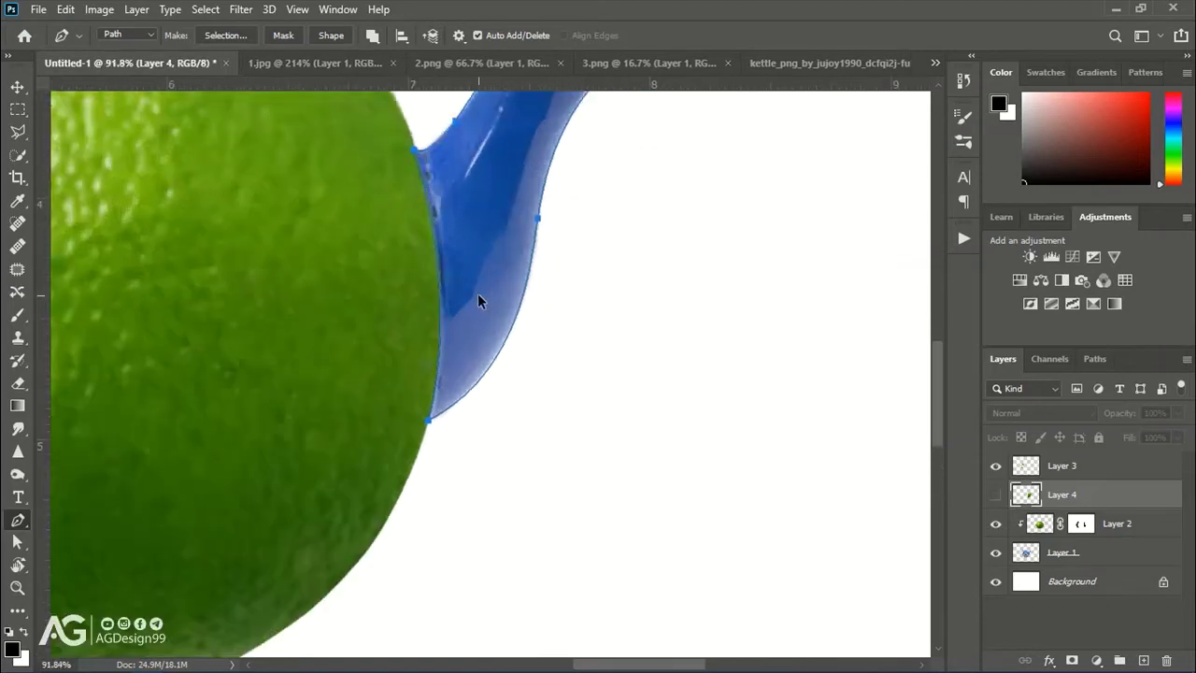
scroll(478, 301, down, 1)
scroll(451, 312, down, 2)
Turn the spout path into a selection and show the Layer 4 lime patch
click(207, 11)
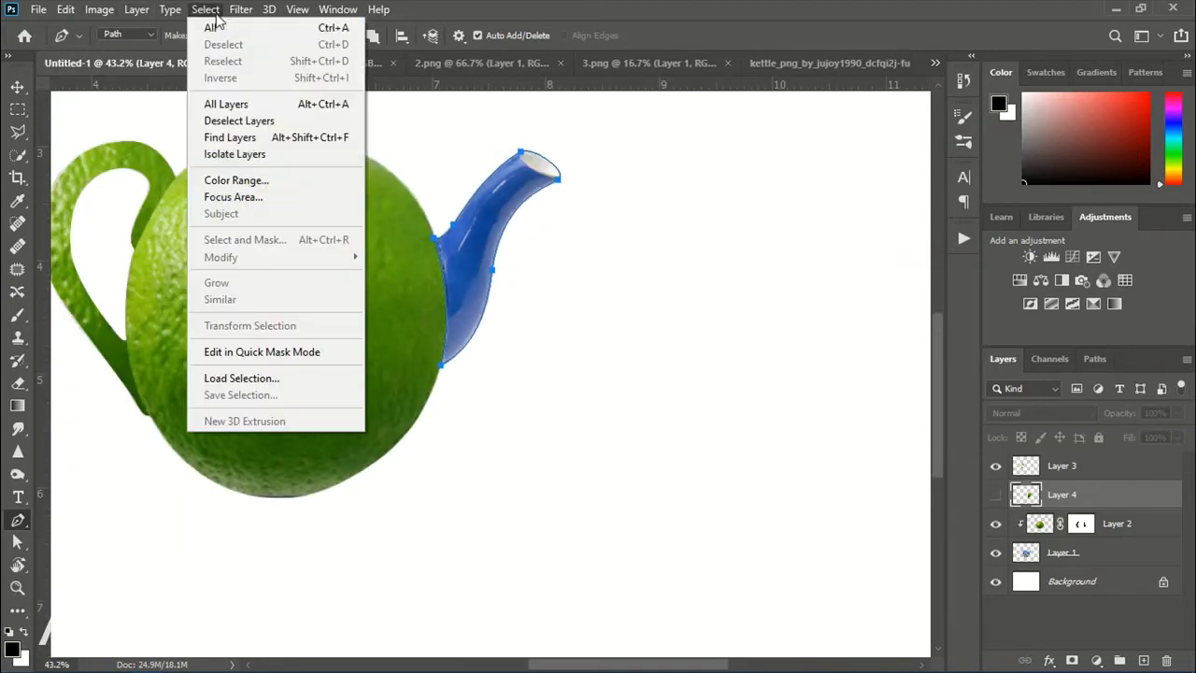
key(Escape)
right_click(467, 241)
click(507, 318)
key(Return)
scroll(523, 234, up, 2)
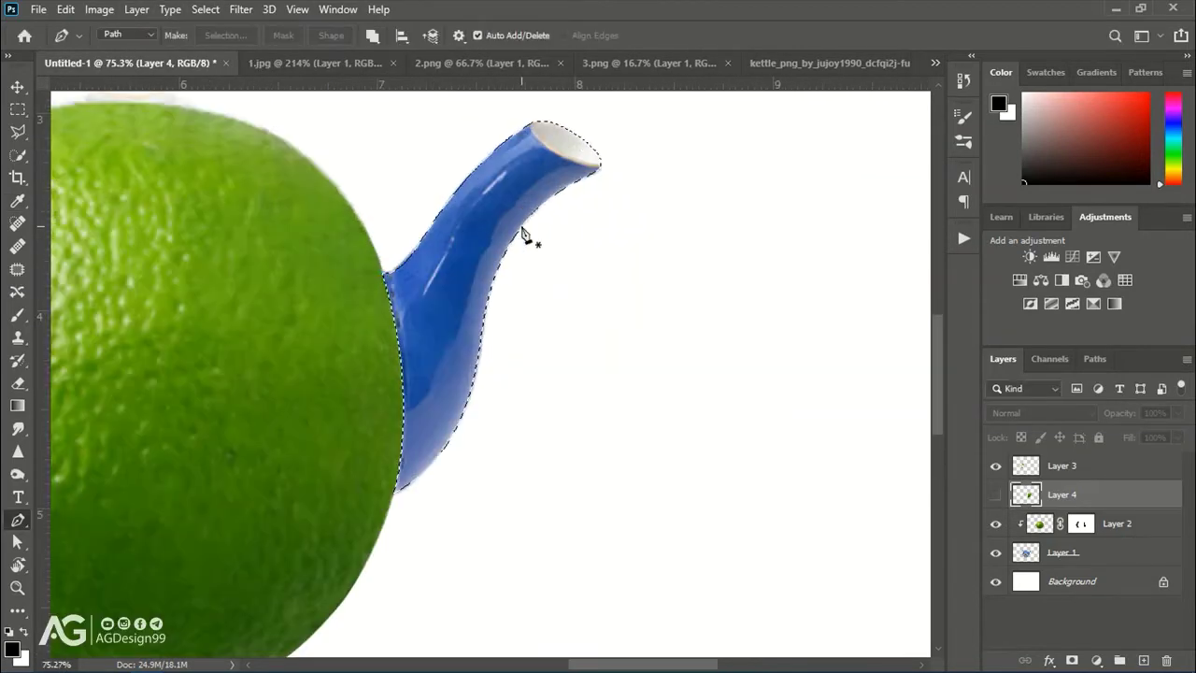
click(994, 494)
Clear the Layer 4 lime outside the inverted spout selection, then deselect
key(v)
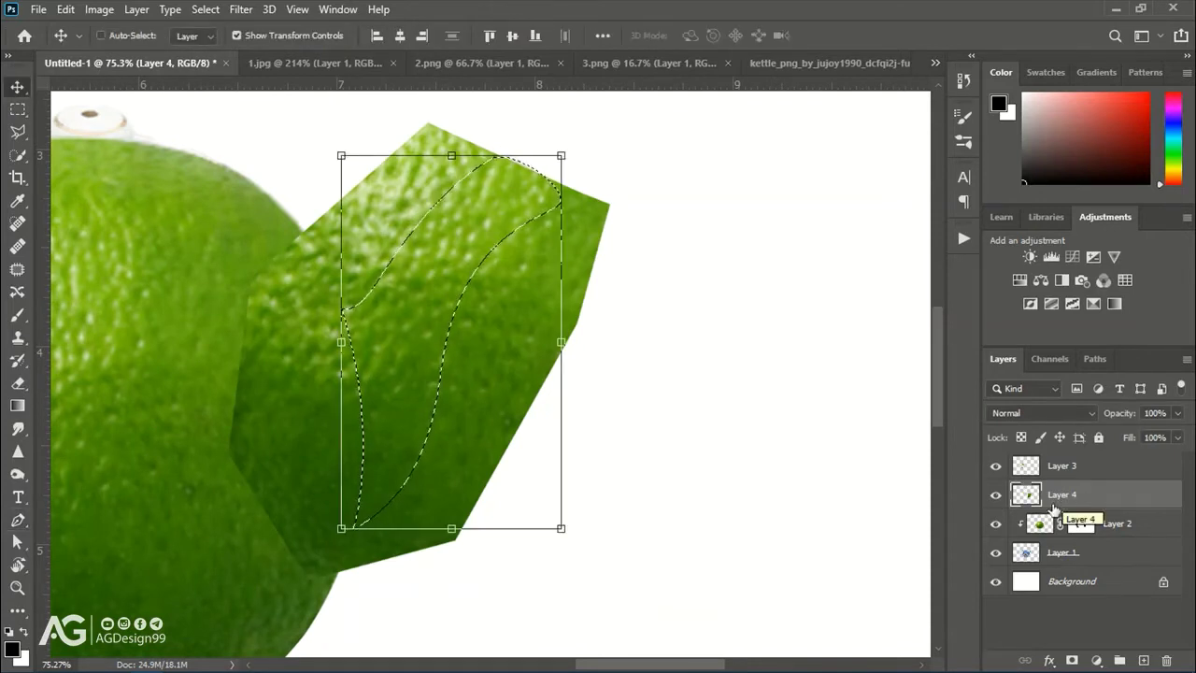
click(206, 9)
click(233, 78)
click(66, 9)
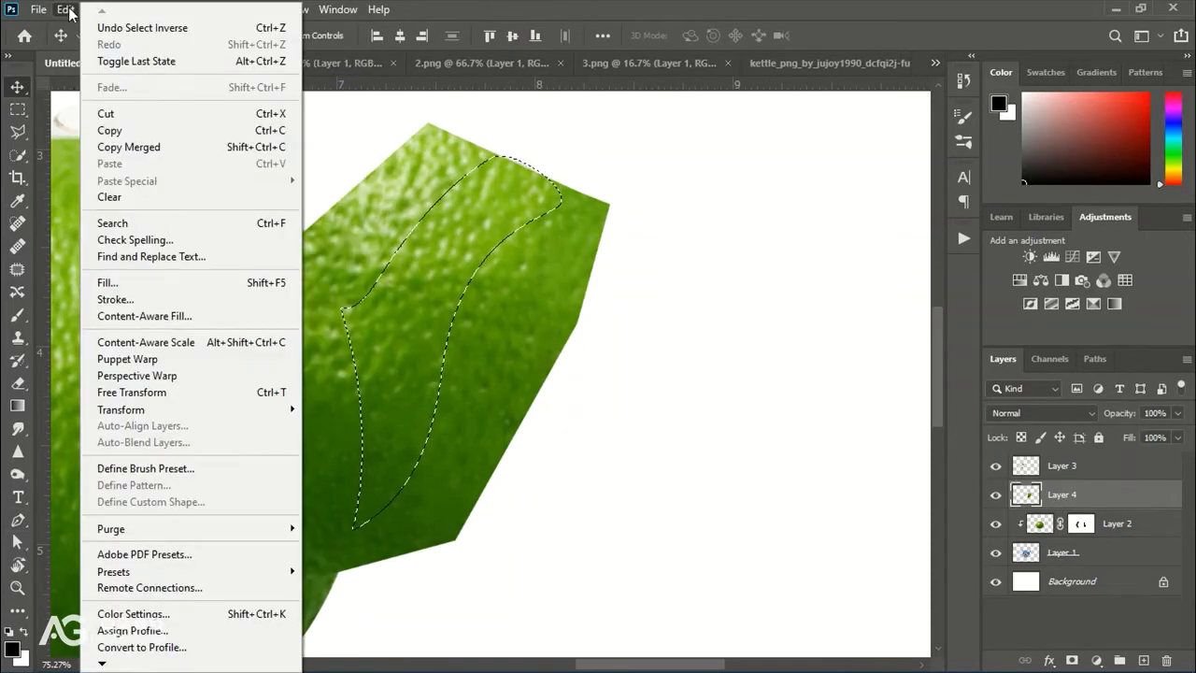
click(128, 198)
scroll(392, 325, down, 2)
click(205, 9)
click(208, 77)
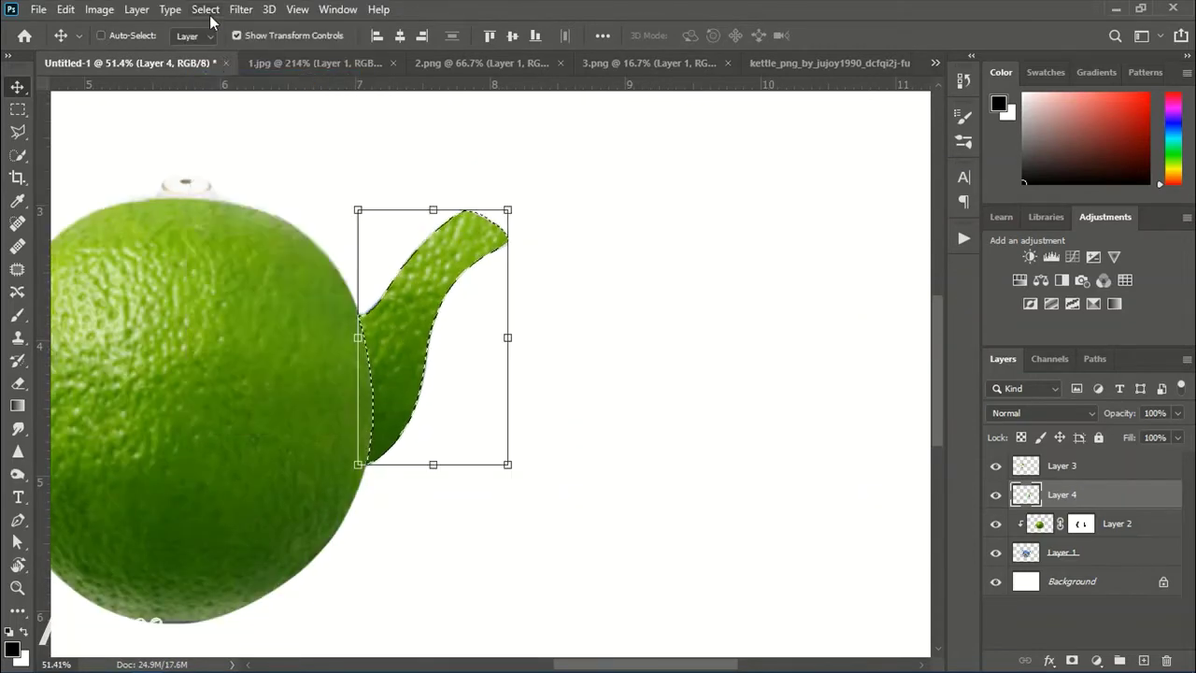
click(206, 9)
click(224, 53)
Make Layer 3 active and switch to the 2.png lime photo
click(1133, 467)
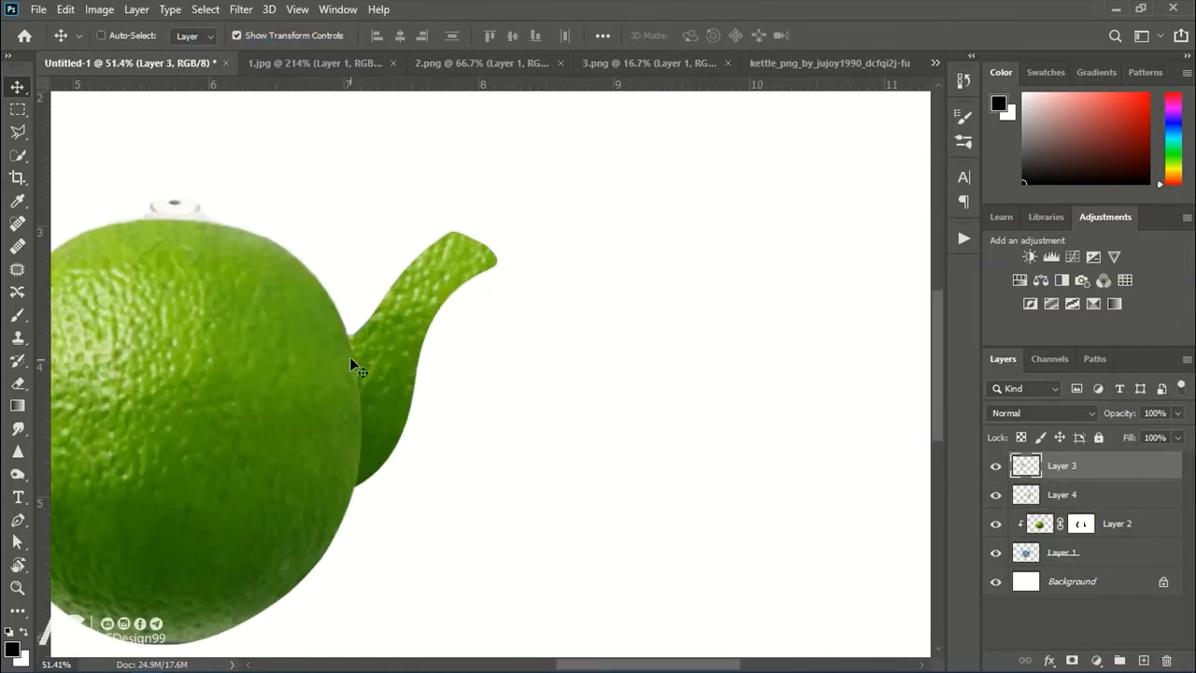
drag(350, 357, 527, 406)
scroll(430, 431, down, 1)
scroll(434, 448, down, 1)
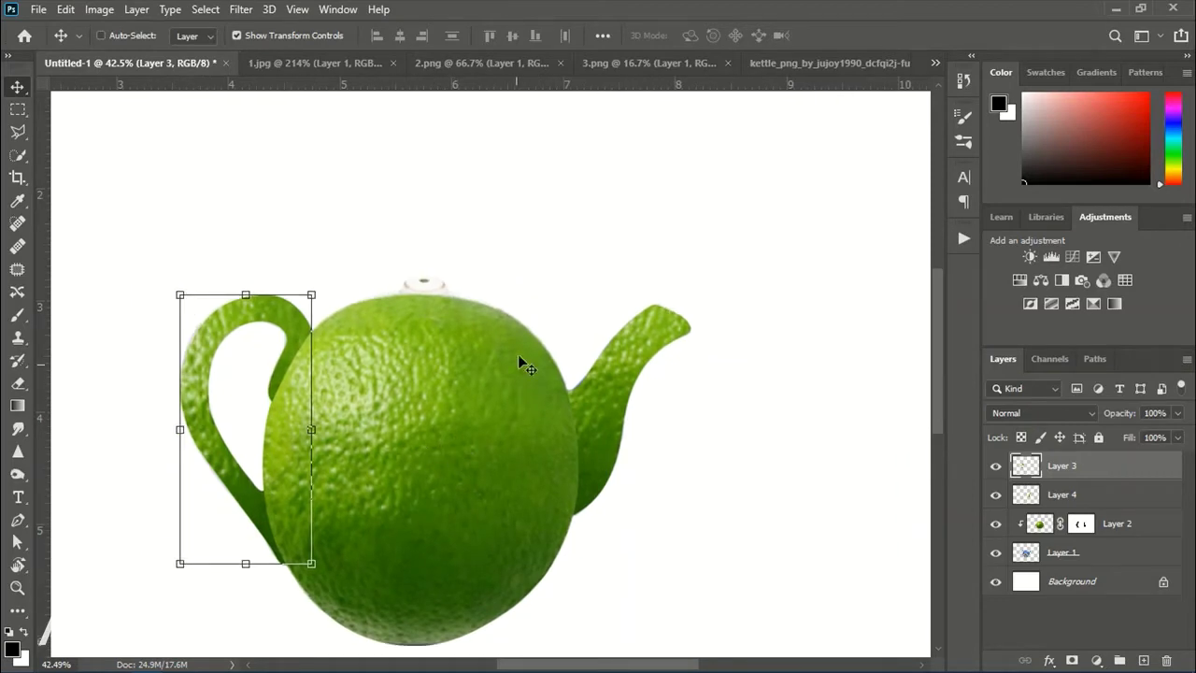
click(454, 63)
scroll(233, 331, up, 5)
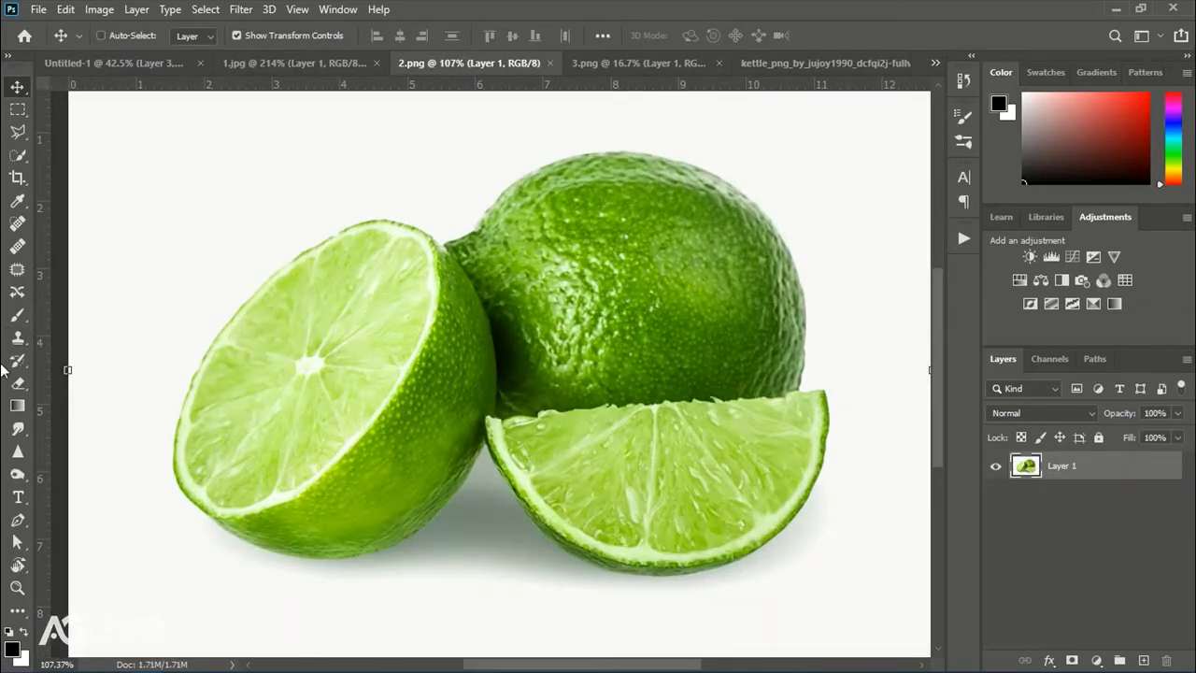
Trace pen anchors around the cut face of the halved lime in 2.png
key(p)
scroll(284, 436, up, 1)
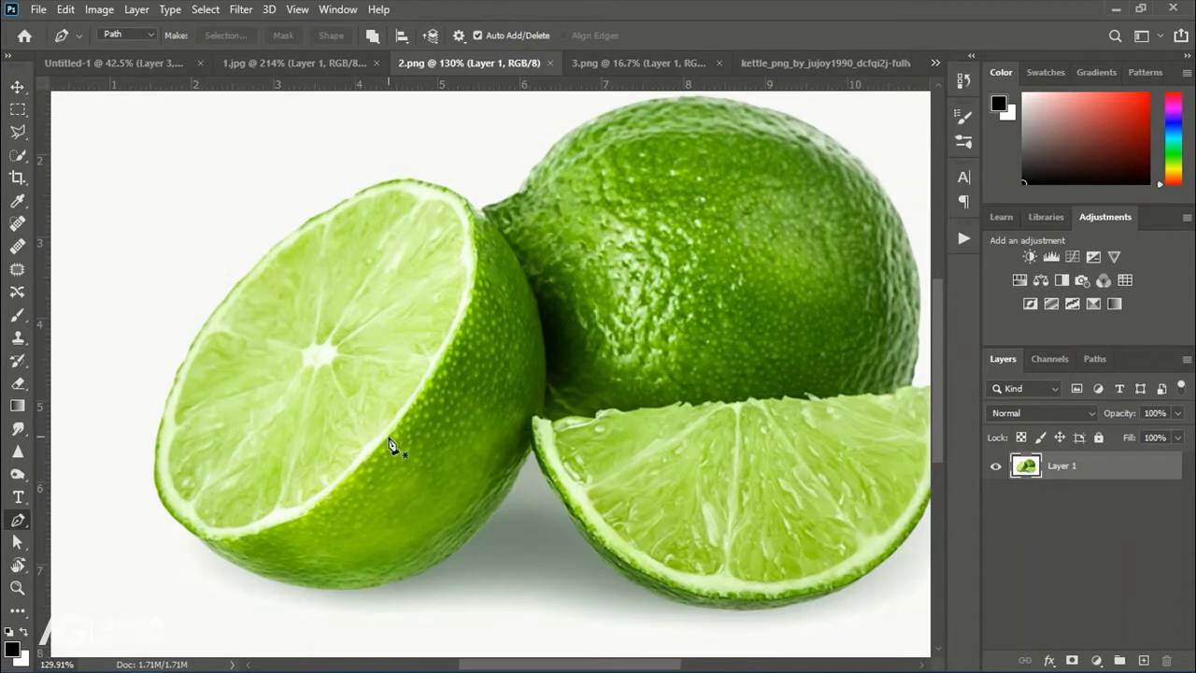
scroll(390, 445, up, 1)
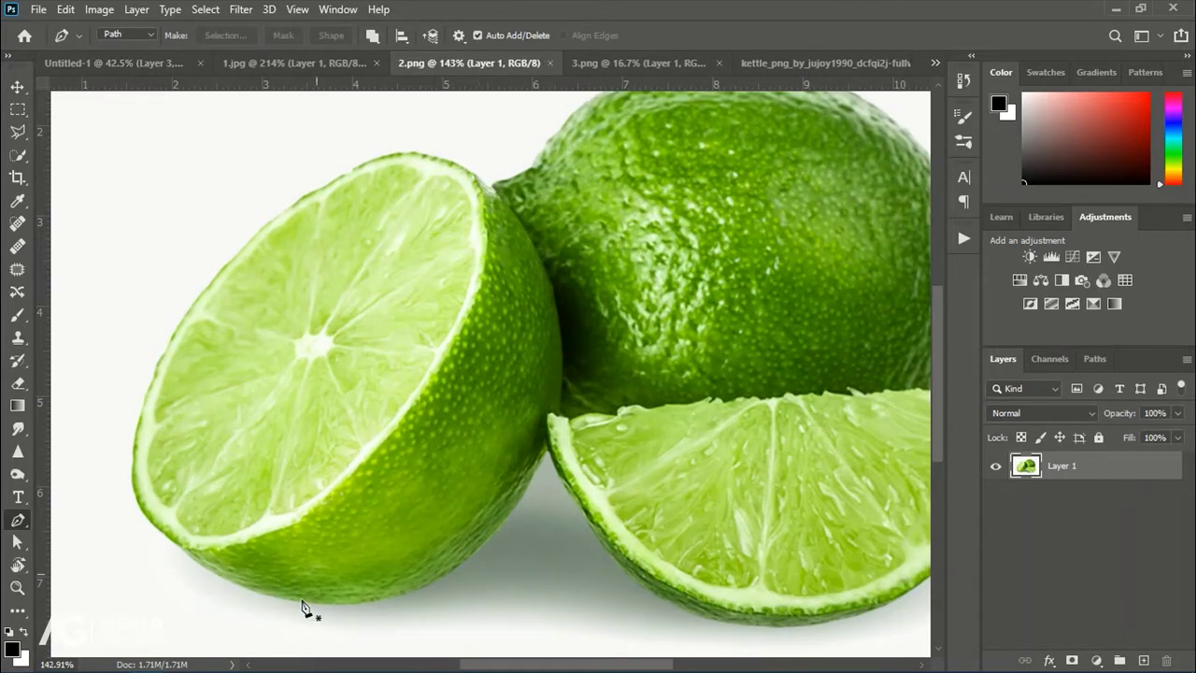
click(181, 545)
scroll(154, 523, up, 3)
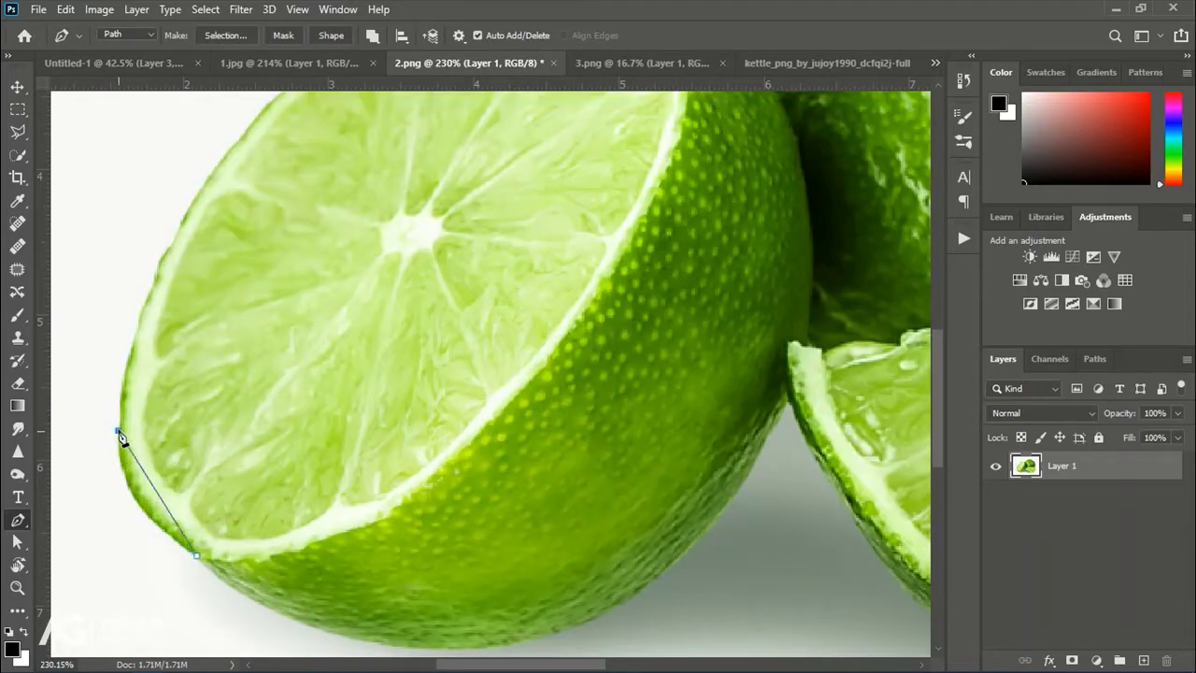
scroll(184, 278, down, 2)
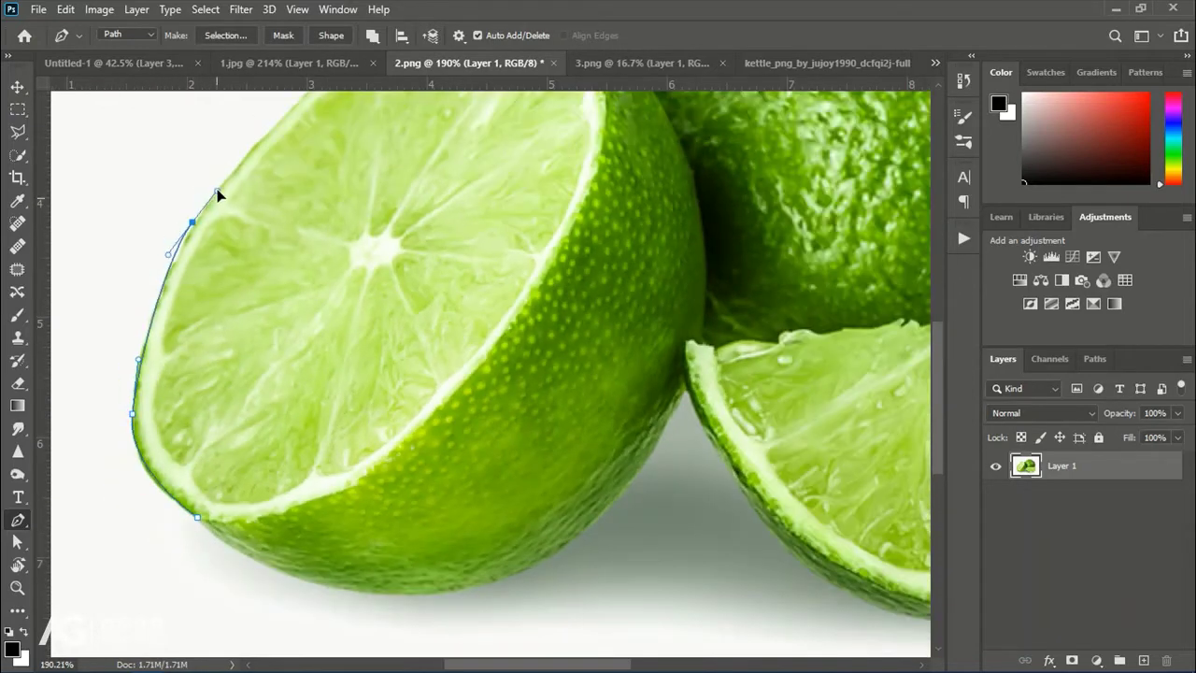
drag(198, 221, 218, 210)
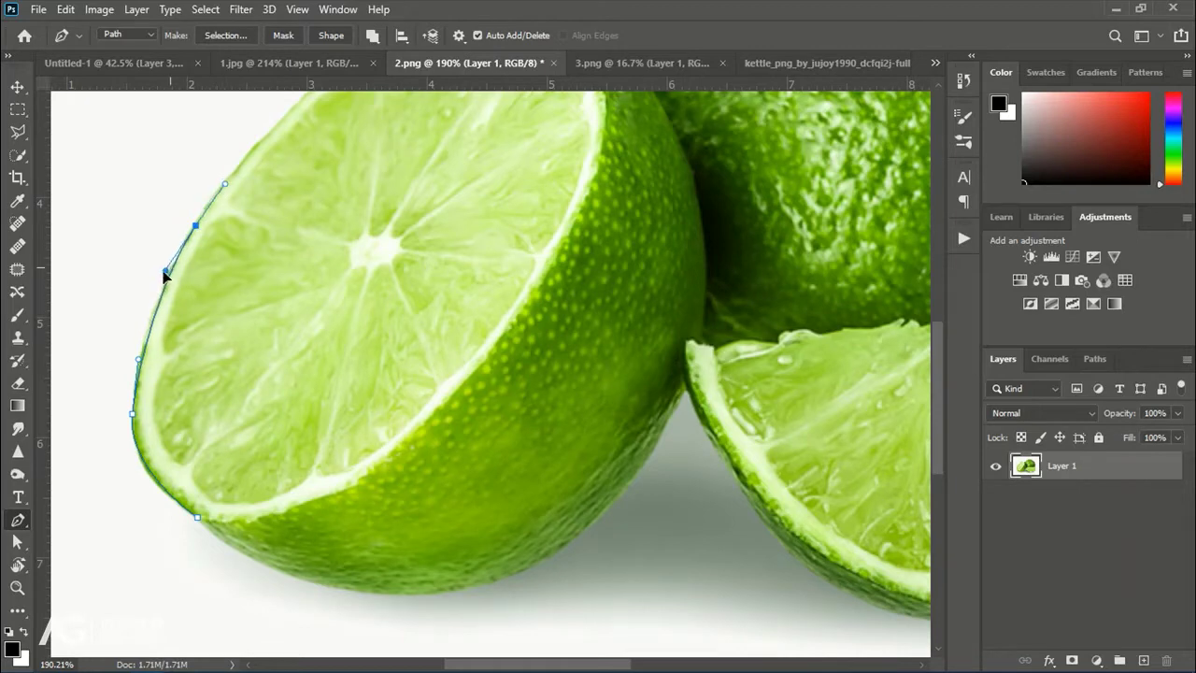
scroll(164, 274, up, 3)
drag(291, 221, 331, 200)
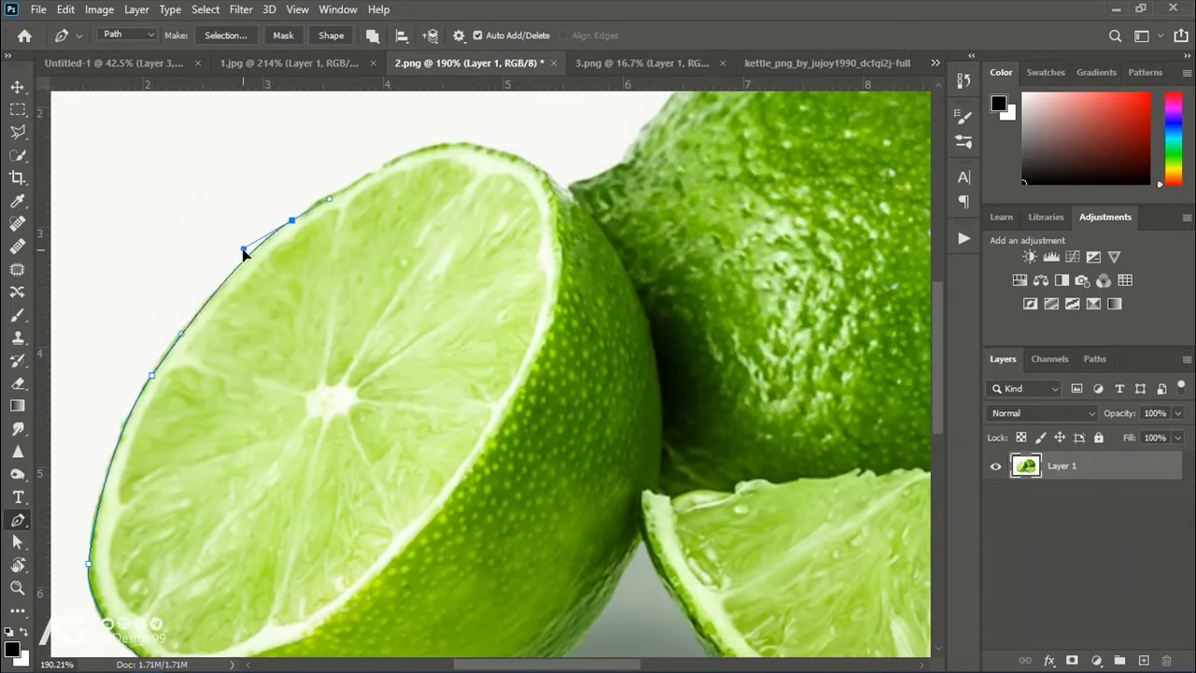
scroll(260, 264, down, 1)
scroll(299, 317, up, 2)
scroll(299, 317, right, 3)
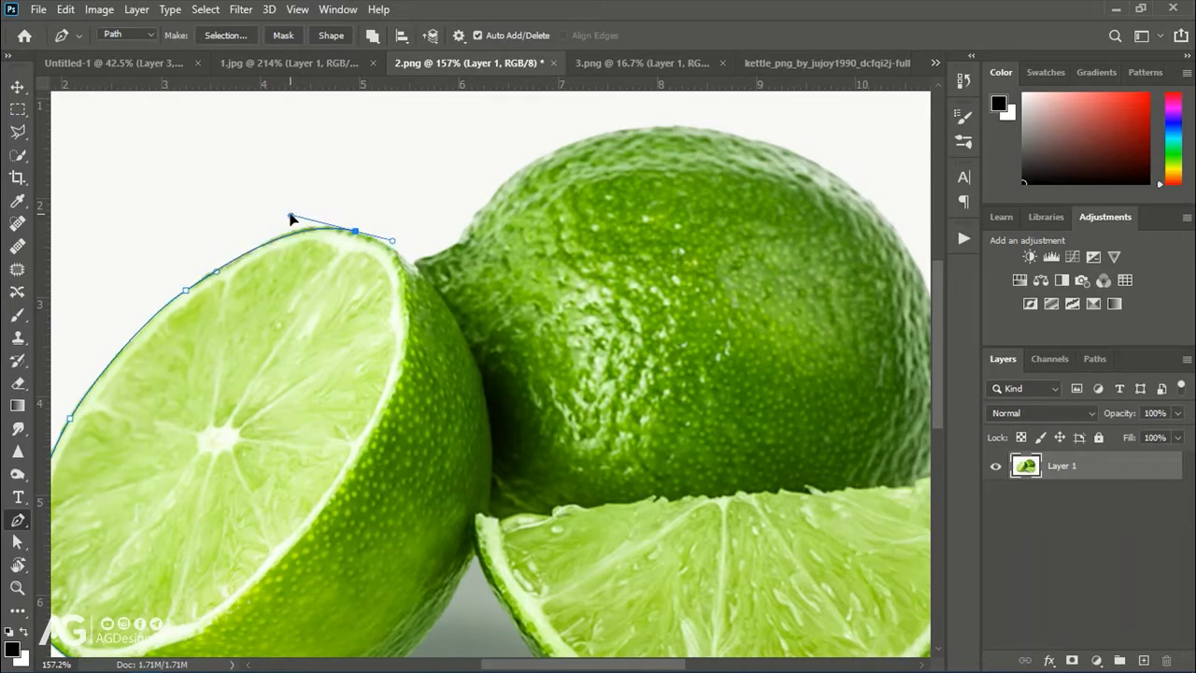
scroll(406, 395, down, 1)
scroll(424, 438, down, 5)
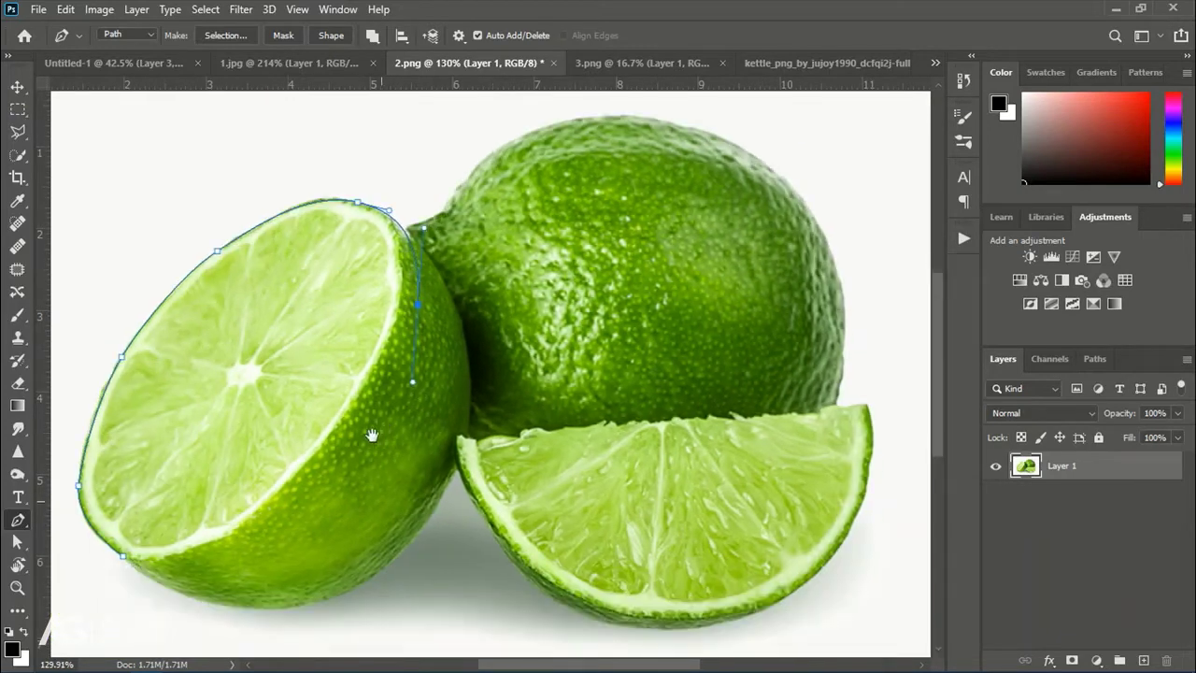
drag(241, 454, 206, 465)
Convert the lime outline path into an active selection
right_click(262, 282)
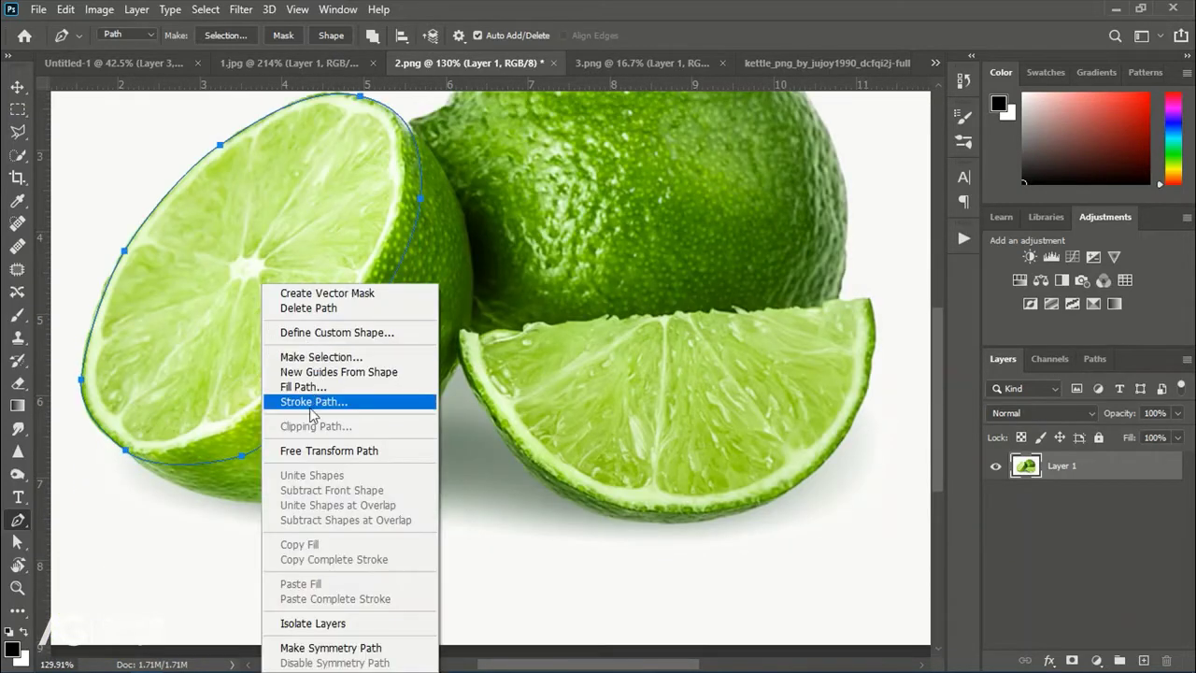
click(318, 361)
click(693, 181)
key(v)
right_click(193, 233)
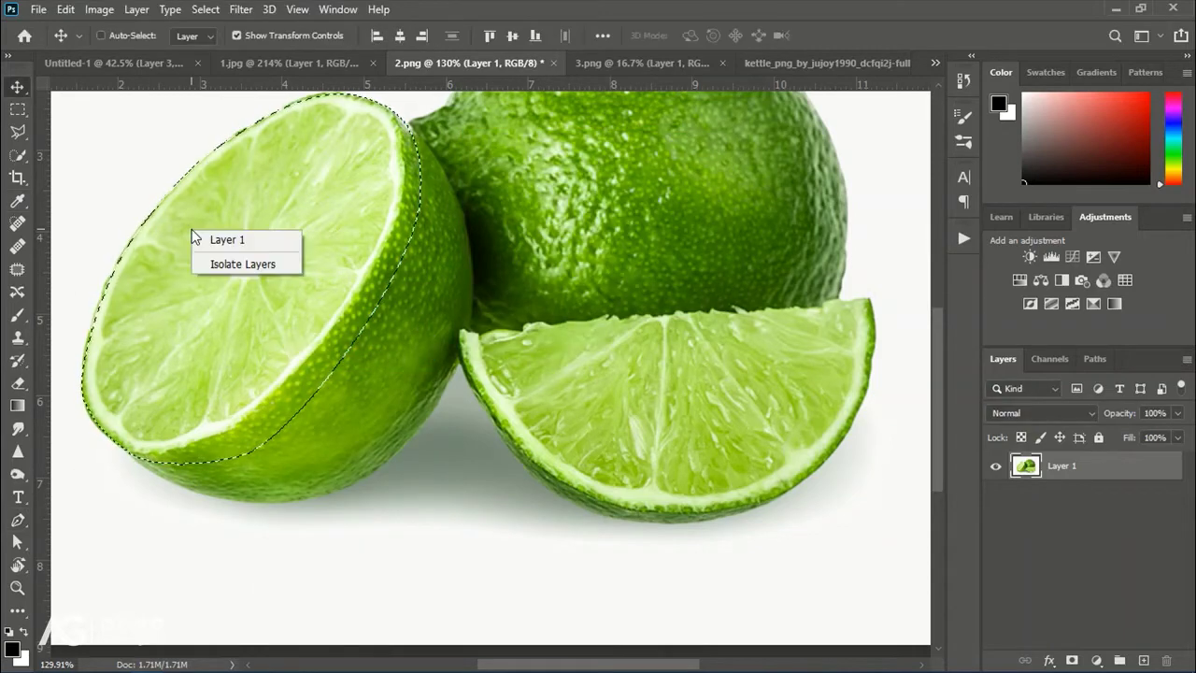
Drag the lime slice into the teapot image, then enlarge, rotate and move it over the pot
drag(192, 289, 416, 417)
key(ctrl+t)
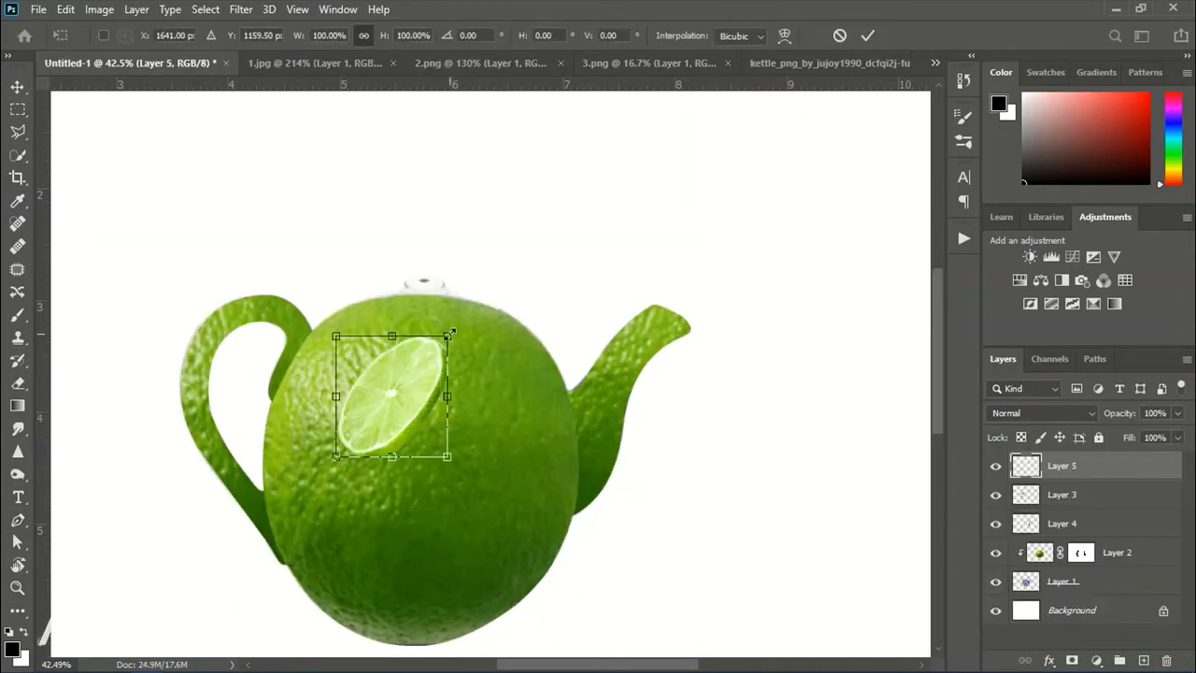
mouse_move(447, 336)
mouse_down()
mouse_move(568, 196)
mouse_move(630, 341)
mouse_move(421, 396)
mouse_move(420, 383)
mouse_up()
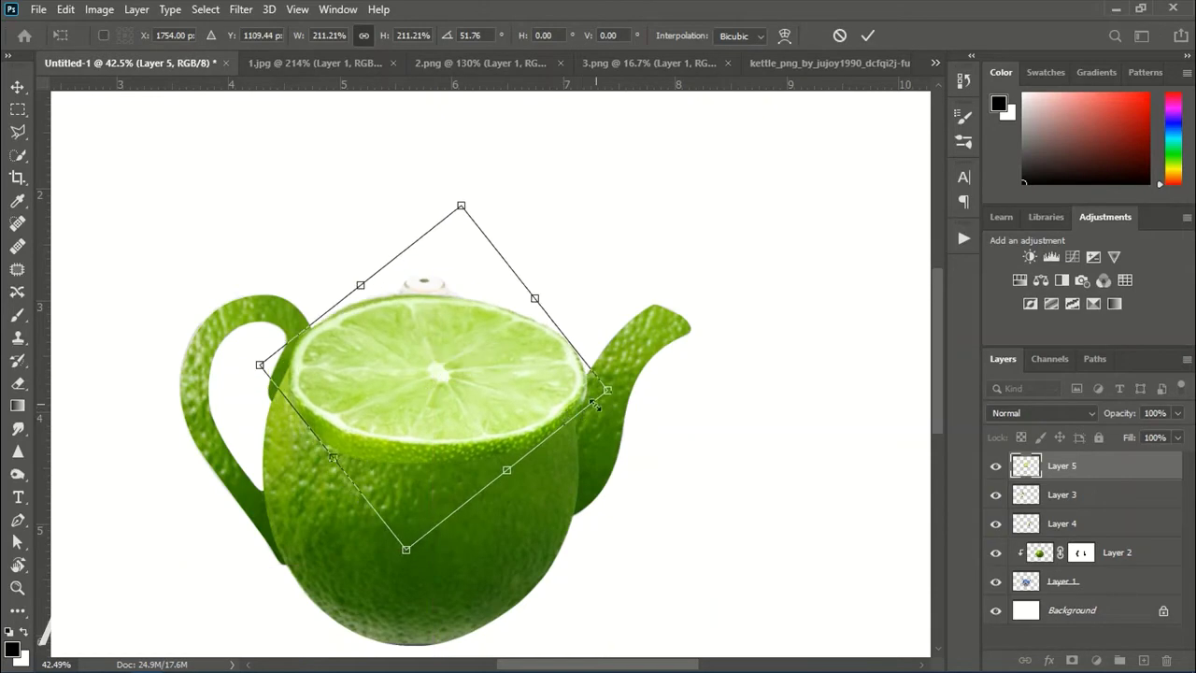
mouse_move(605, 388)
mouse_down()
mouse_move(568, 353)
mouse_move(553, 360)
mouse_up()
drag(267, 355, 290, 358)
scroll(363, 337, up, 3)
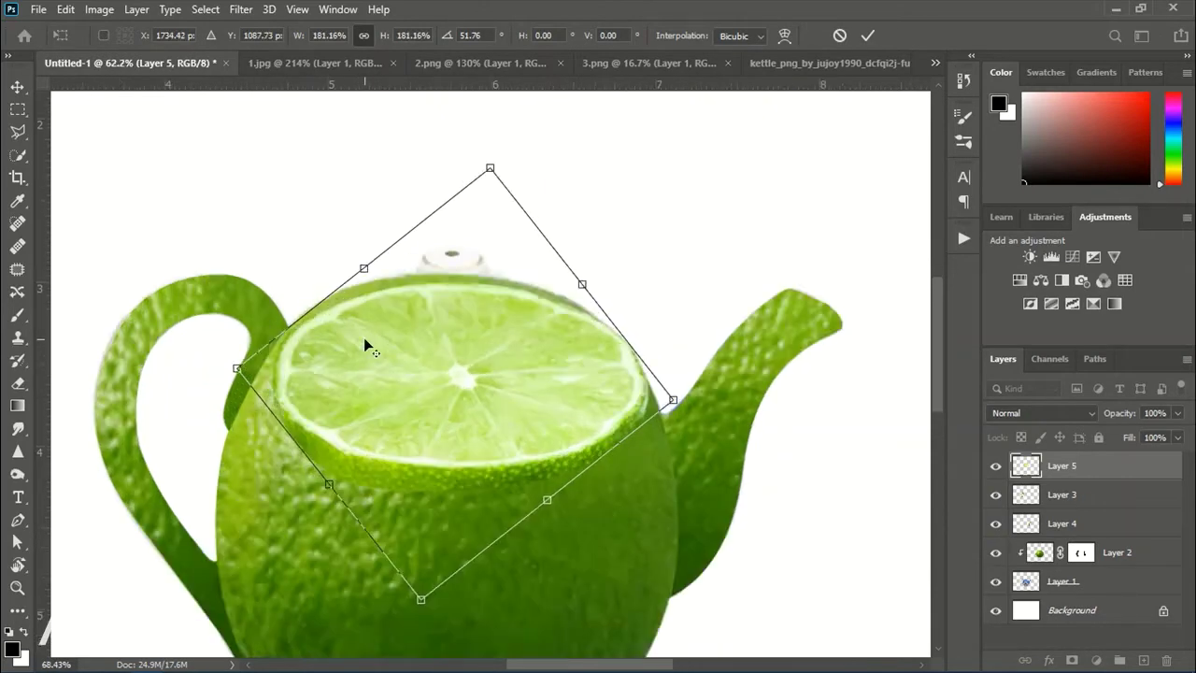
drag(365, 342, 427, 399)
Rotate, skew and reposition the slice to lie flat across the teapot's top
mouse_move(699, 400)
mouse_down()
mouse_move(707, 432)
mouse_move(693, 418)
mouse_up()
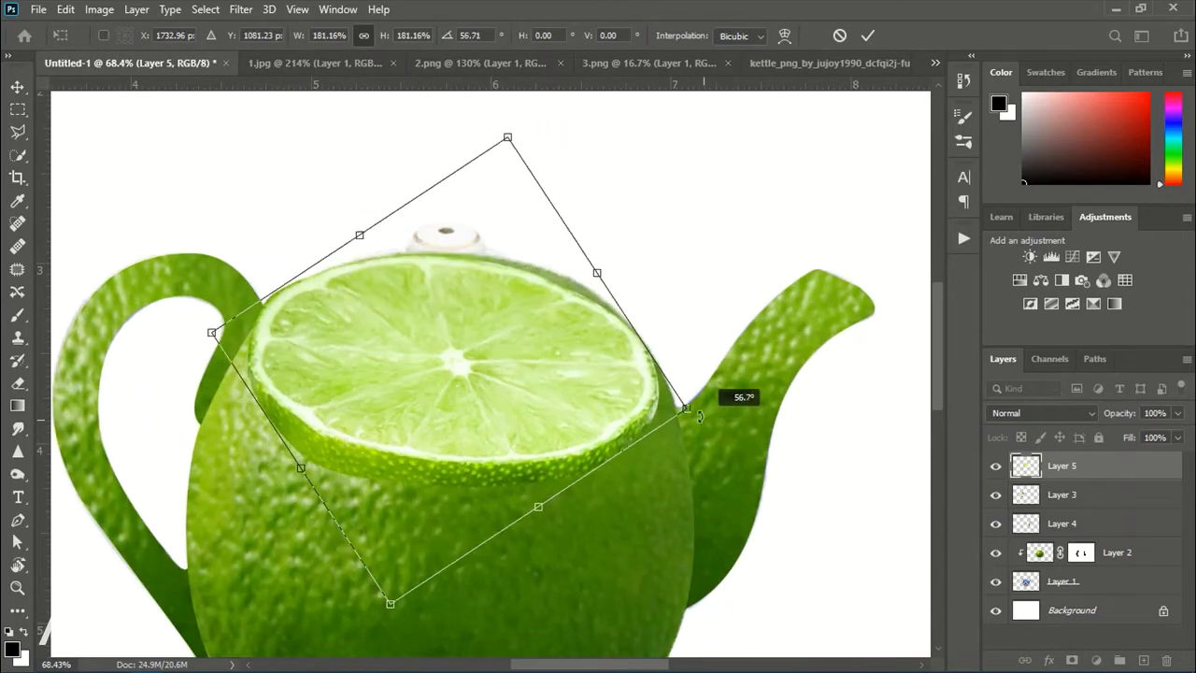
scroll(504, 411, down, 1)
drag(503, 390, 499, 406)
drag(683, 397, 698, 397)
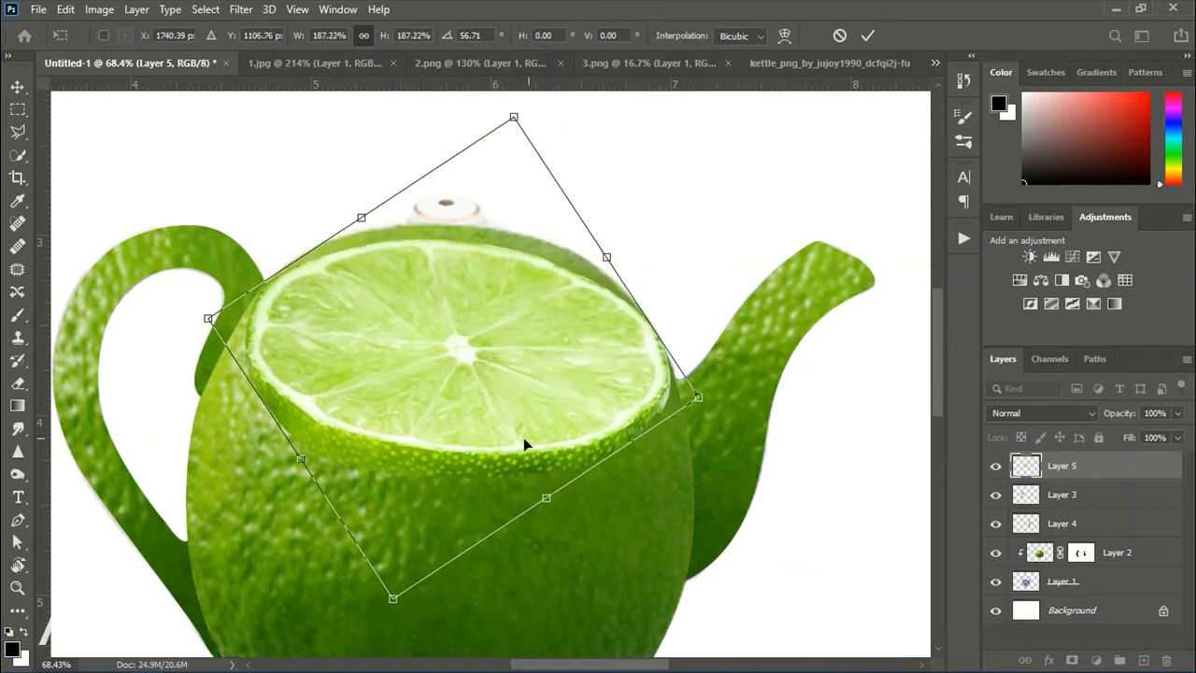
drag(514, 119, 473, 219)
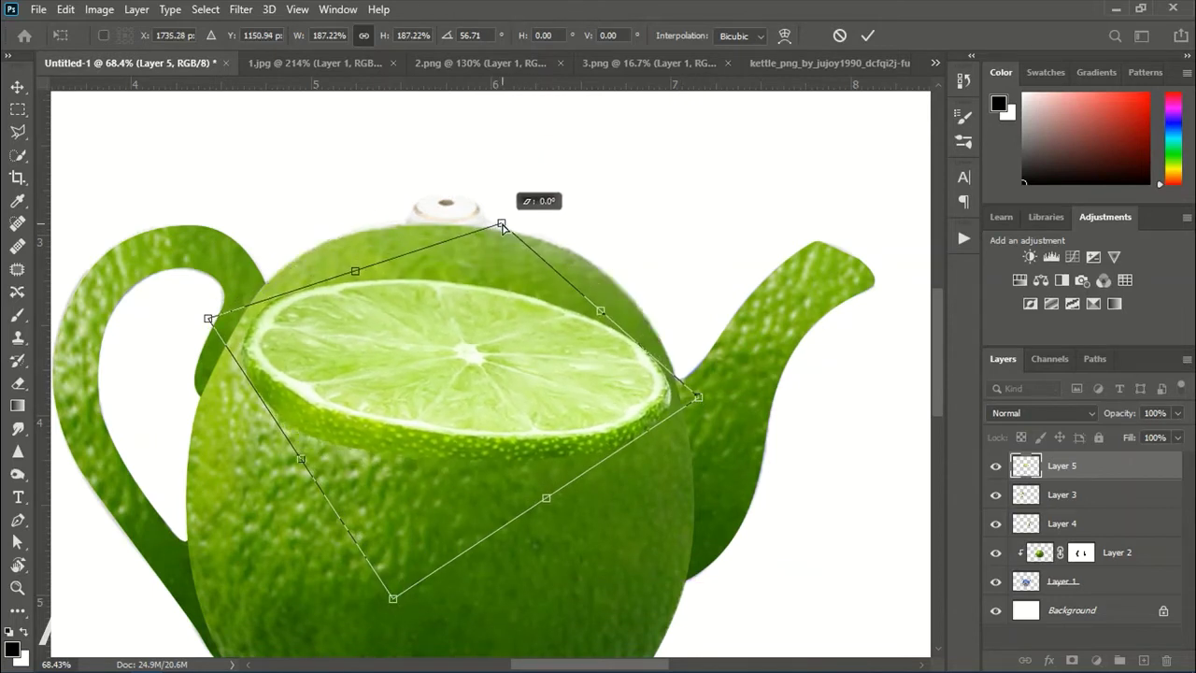
drag(393, 598, 376, 567)
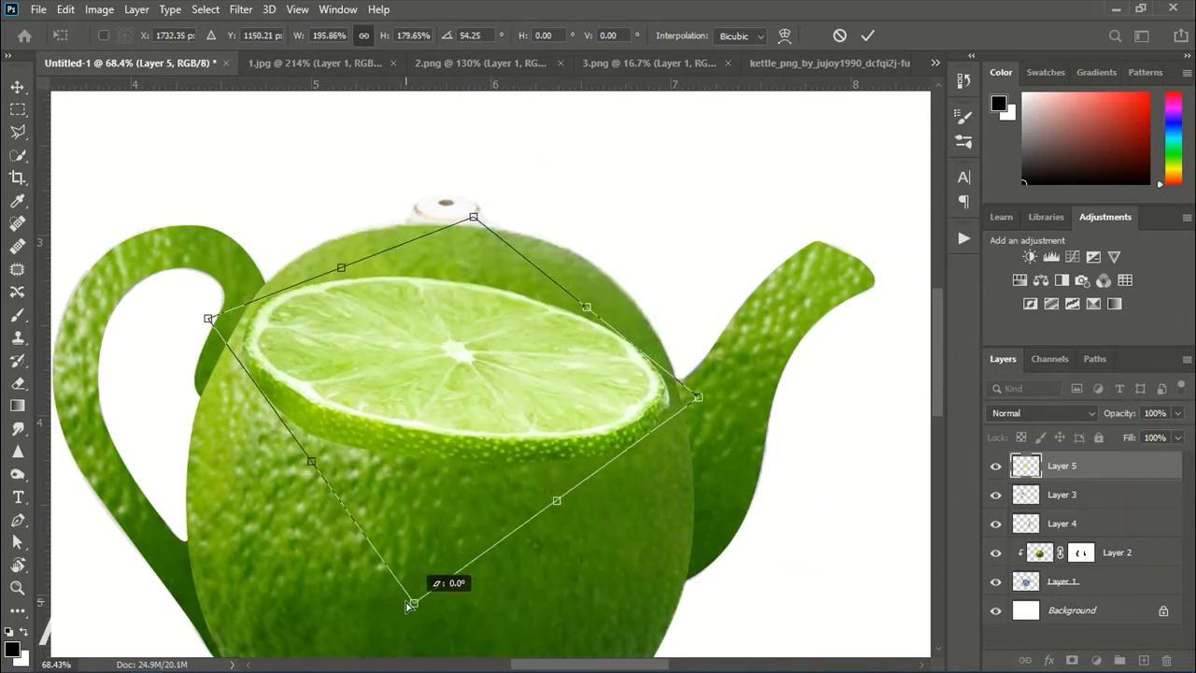
mouse_move(499, 411)
mouse_down()
mouse_move(499, 370)
mouse_move(435, 376)
mouse_up()
key(Return)
Fine-tune the slice to about 94% and nudge it upward on the teapot top
key(ctrl+t)
mouse_move(672, 432)
mouse_down()
mouse_move(660, 439)
mouse_move(666, 421)
mouse_up()
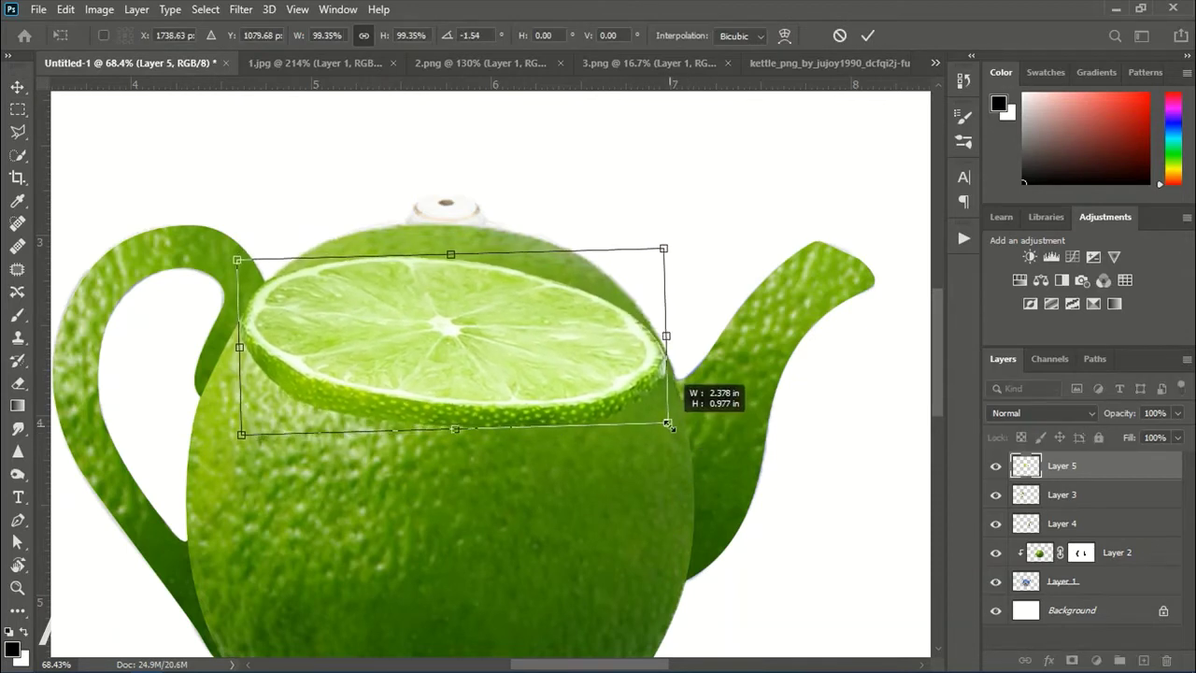
drag(239, 260, 250, 248)
key(Up)
key(Up)
key(Up)
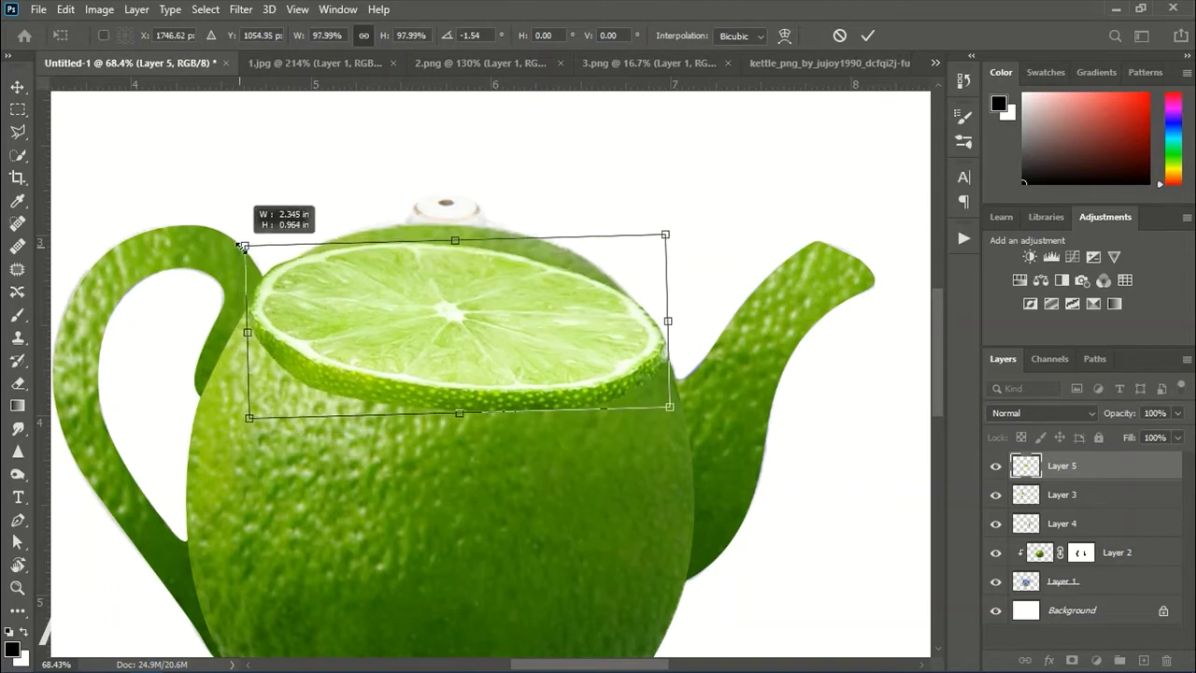
drag(671, 411, 663, 404)
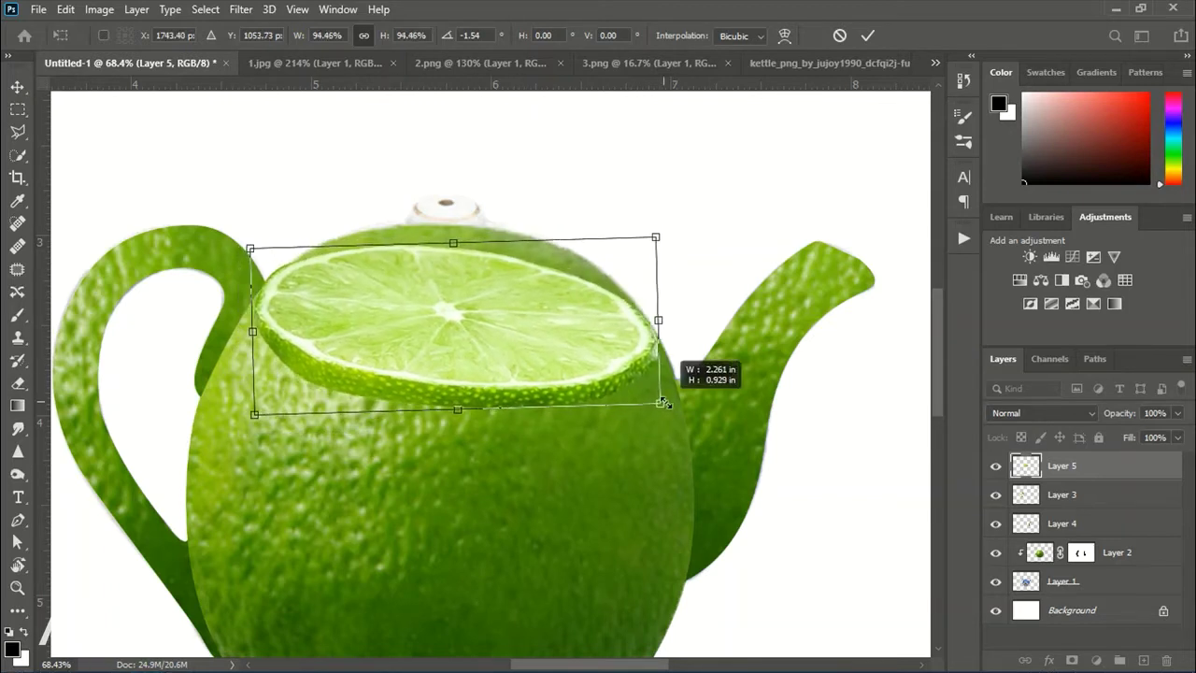
drag(250, 248, 253, 248)
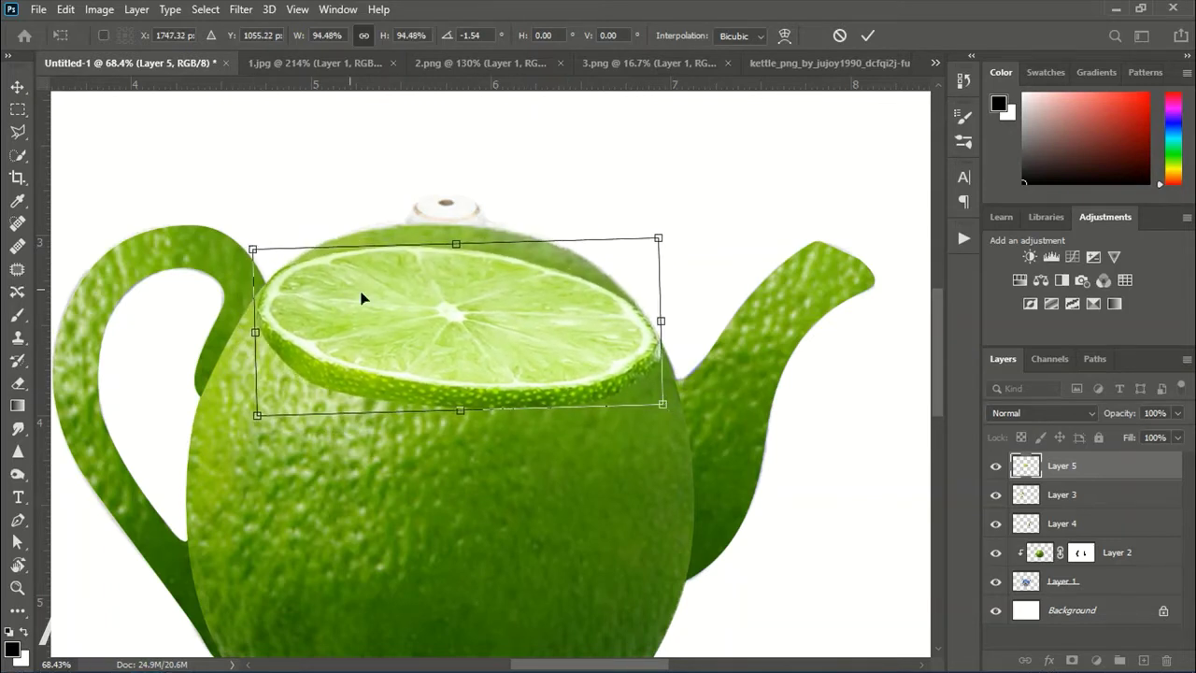
key(Return)
scroll(560, 341, down, 2)
scroll(537, 377, up, 4)
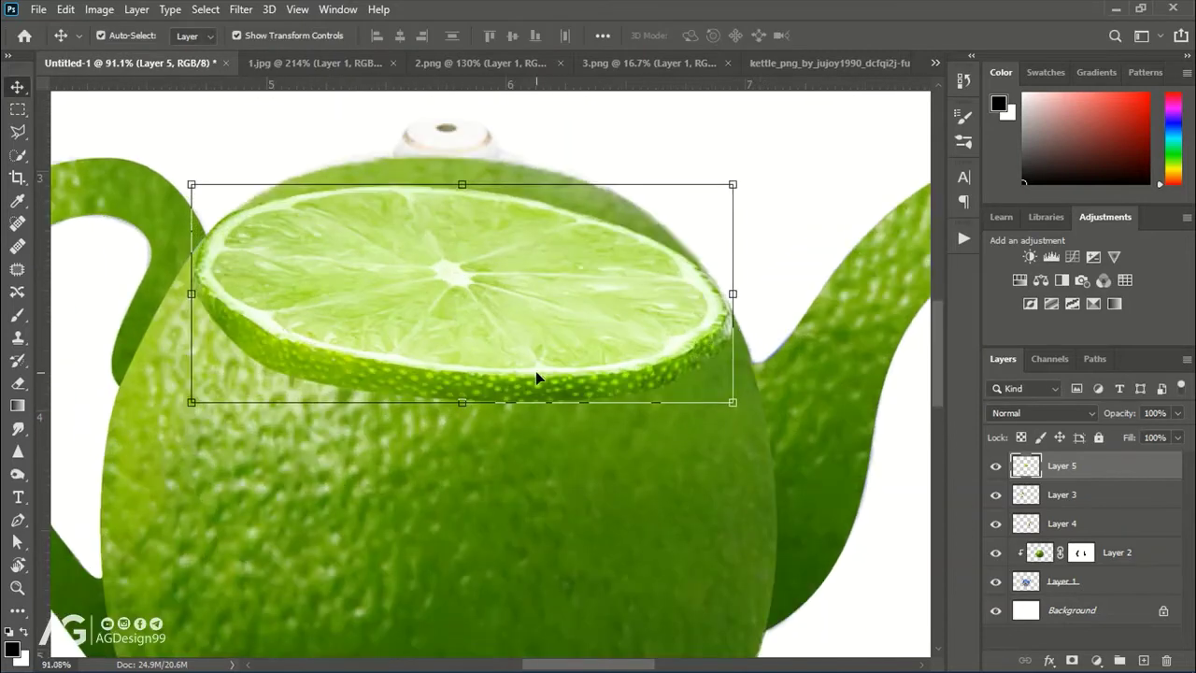
Add a layer mask to Layer 5 and choose a soft round brush
click(1073, 661)
click(17, 315)
click(114, 36)
click(151, 217)
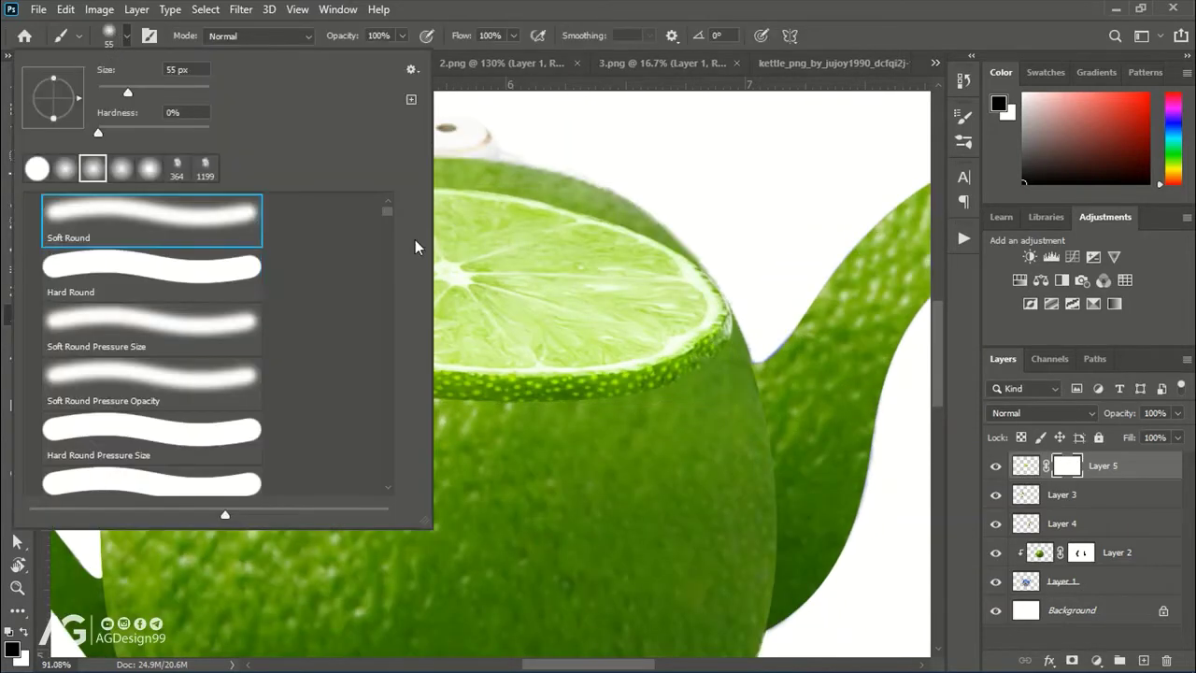
right_click(542, 191)
alt+right_click(466, 351)
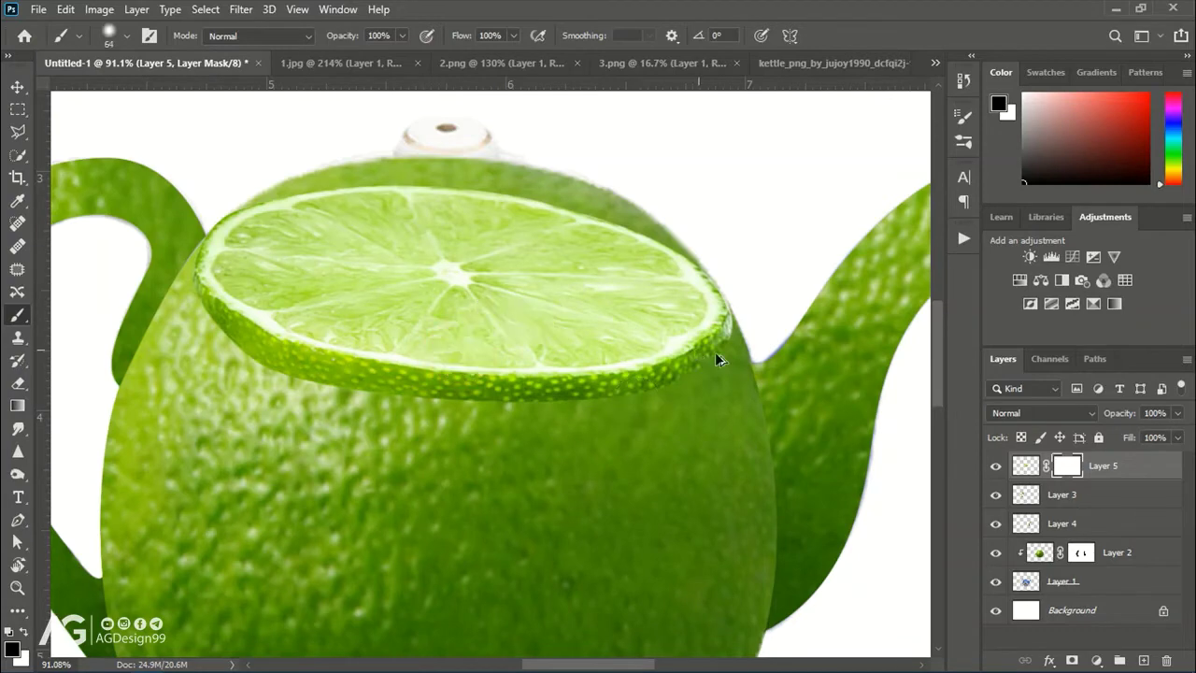
scroll(715, 351, up, 2)
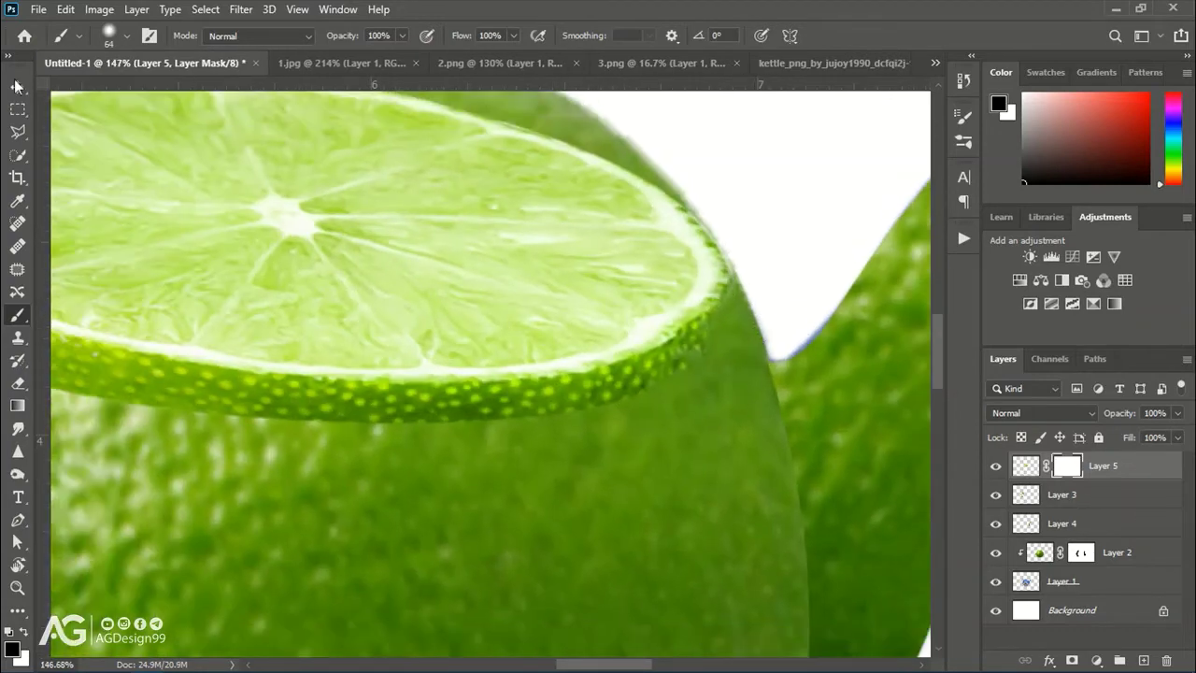
Widen the lime slice slightly, then return to the brush
key(ctrl+t)
drag(741, 248, 744, 249)
key(Return)
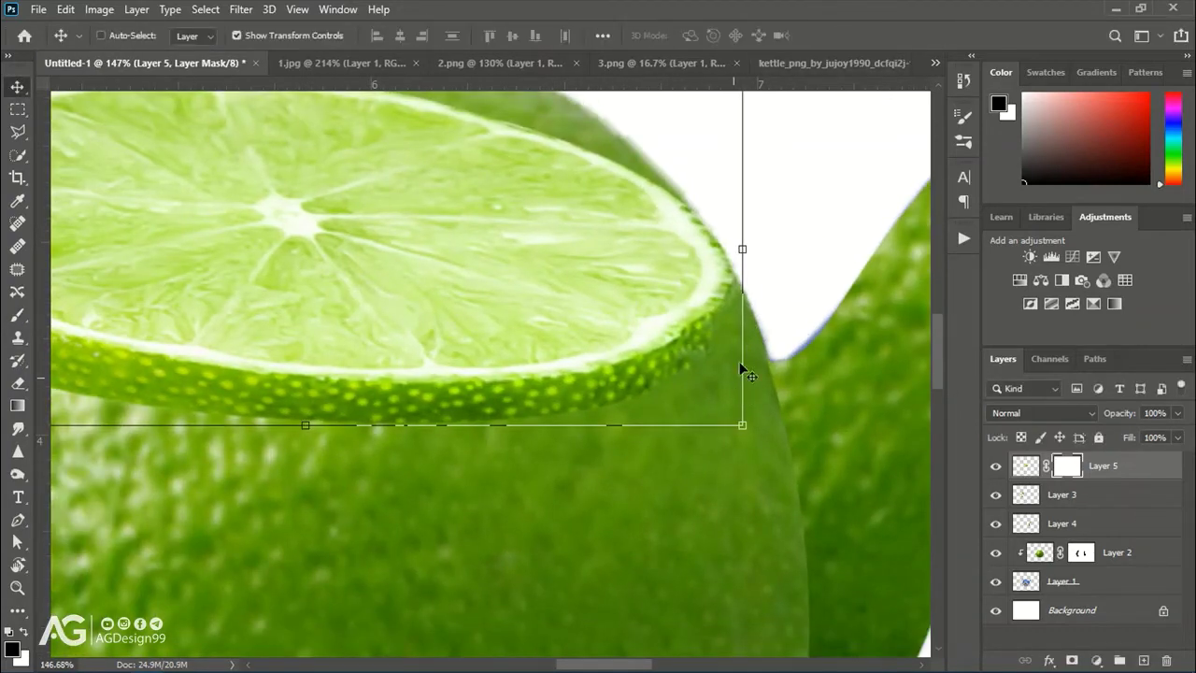
key(b)
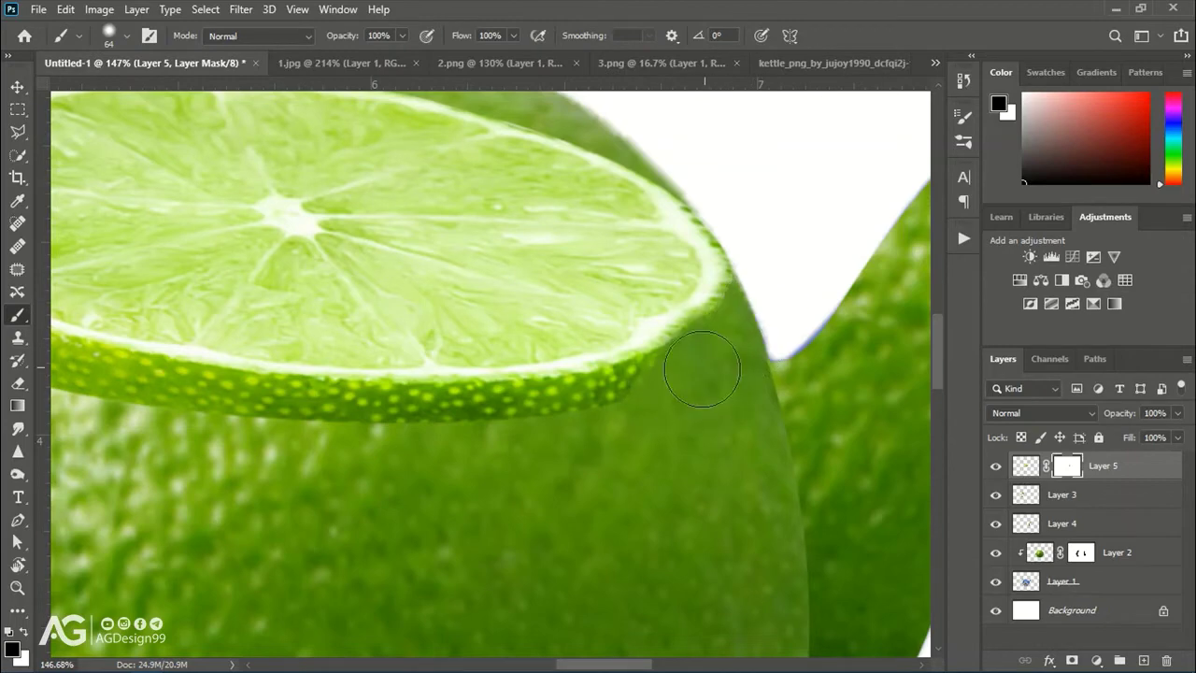
Paint black over the rind dots along the slice edge, then switch to 1.jpg
mouse_move(659, 391)
mouse_down()
mouse_move(530, 407)
mouse_move(753, 421)
mouse_up()
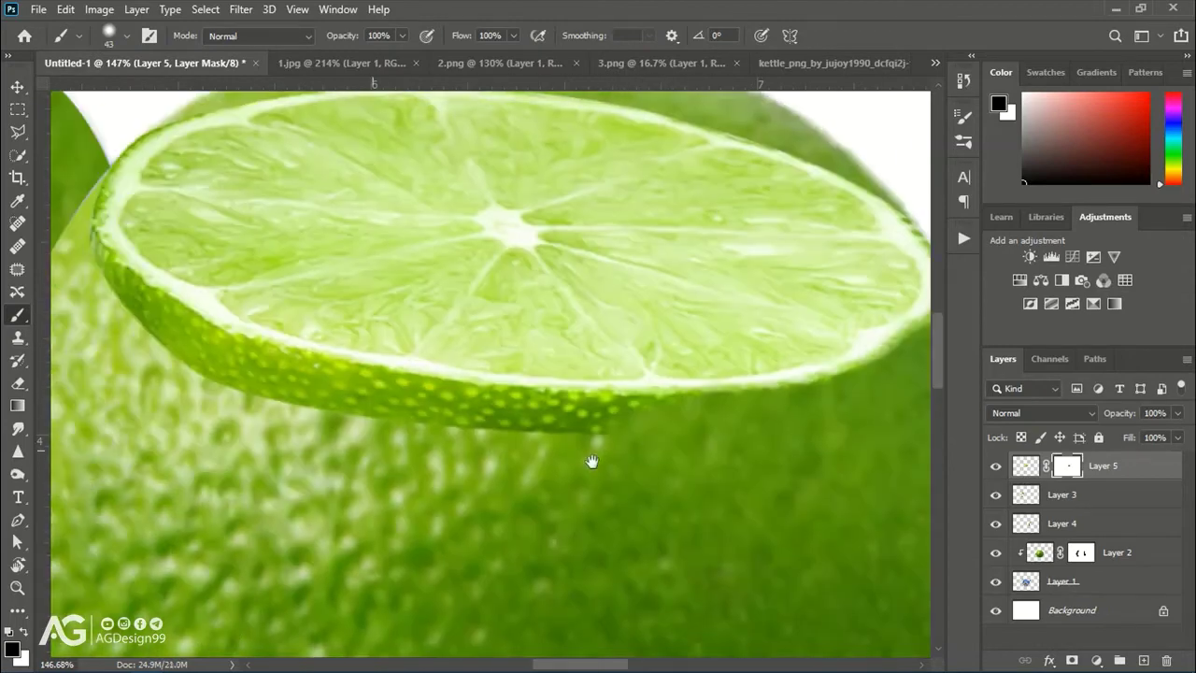
mouse_move(667, 408)
mouse_down()
mouse_move(622, 420)
mouse_move(465, 414)
mouse_move(592, 446)
mouse_move(454, 418)
mouse_move(550, 455)
mouse_move(380, 386)
mouse_move(454, 431)
mouse_up()
drag(413, 375, 468, 459)
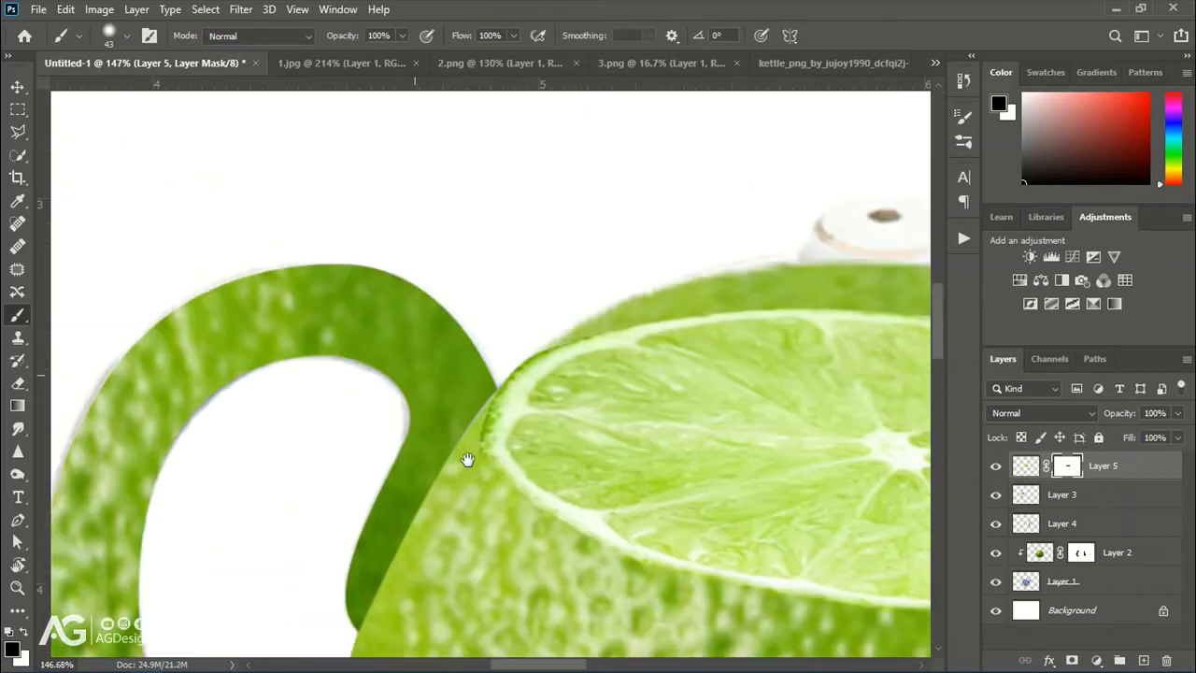
scroll(555, 333, down, 2)
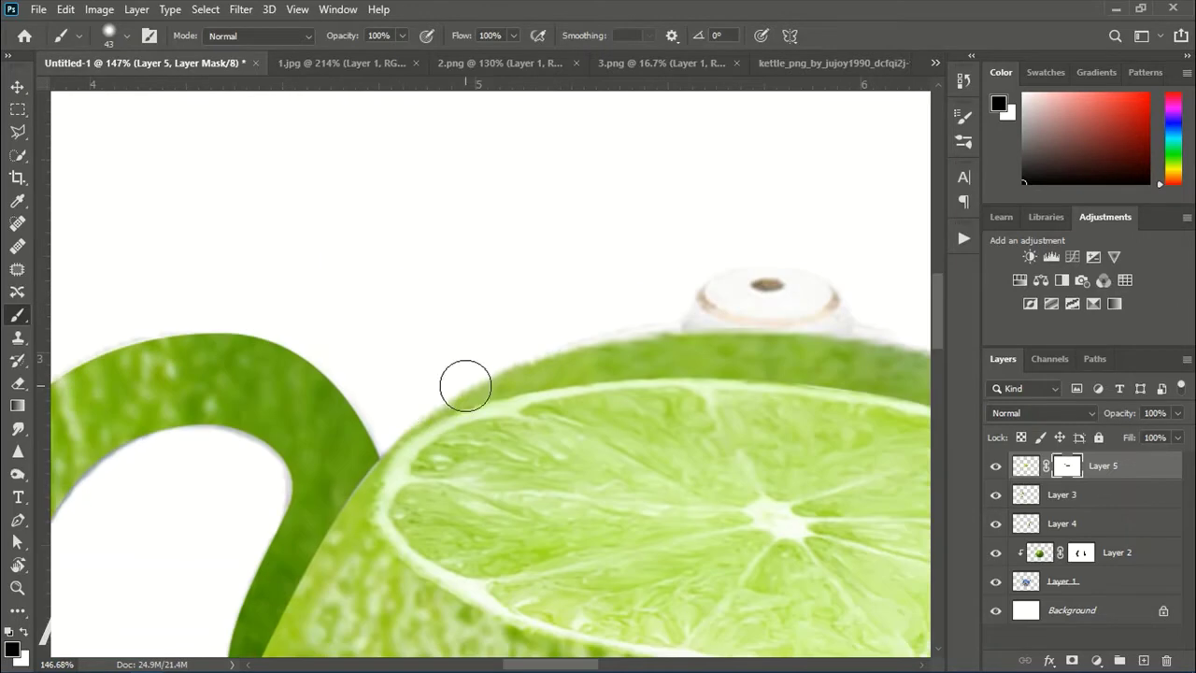
scroll(461, 384, down, 3)
scroll(579, 507, down, 1)
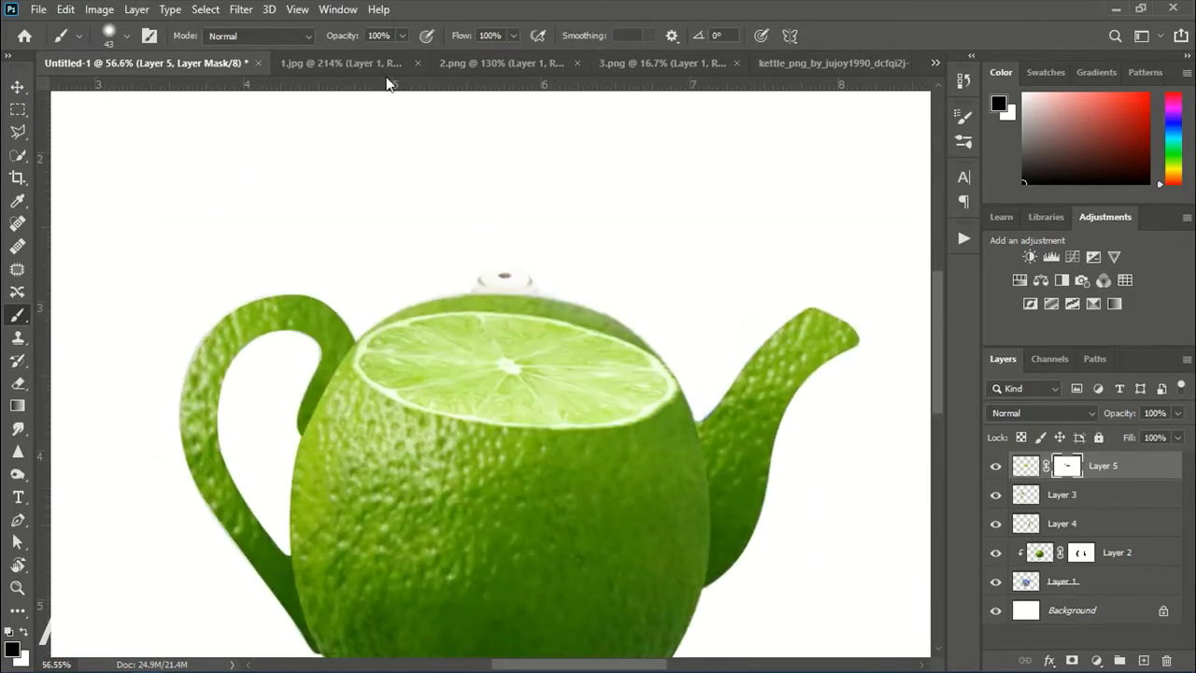
click(373, 62)
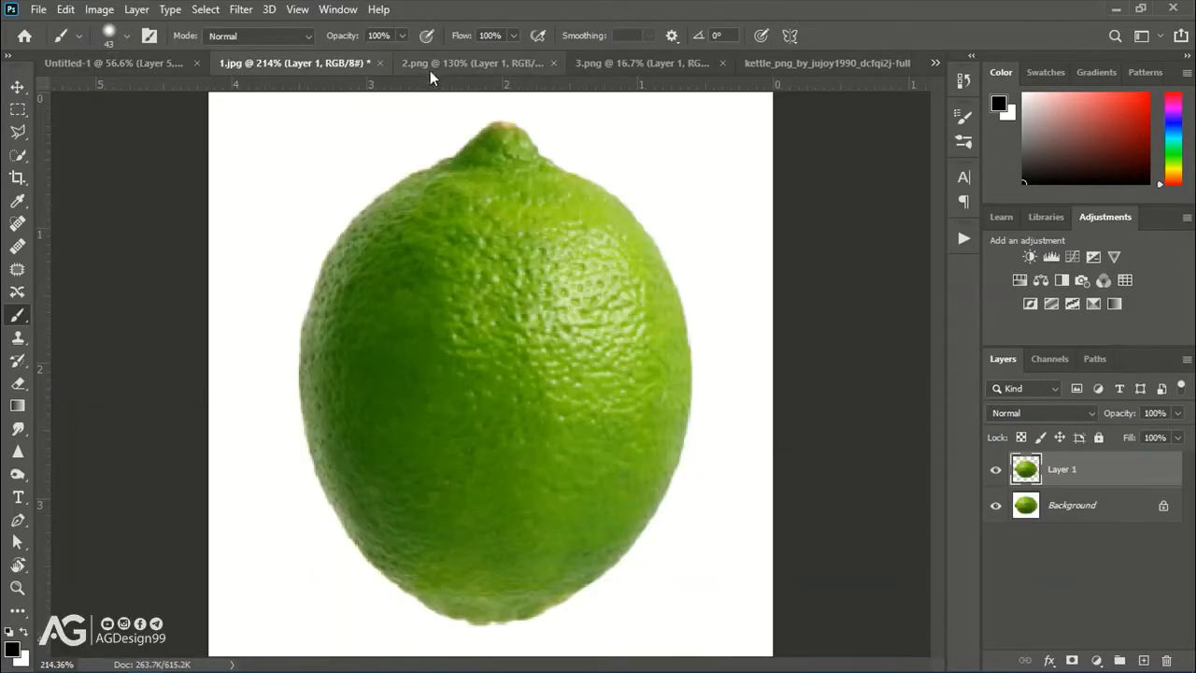
Hide the background in 1.jpg, copy the lime's top, and paste it into Untitled-1
click(995, 505)
click(17, 109)
mouse_move(744, 119)
mouse_down()
mouse_move(252, 341)
mouse_move(254, 287)
mouse_up()
click(65, 9)
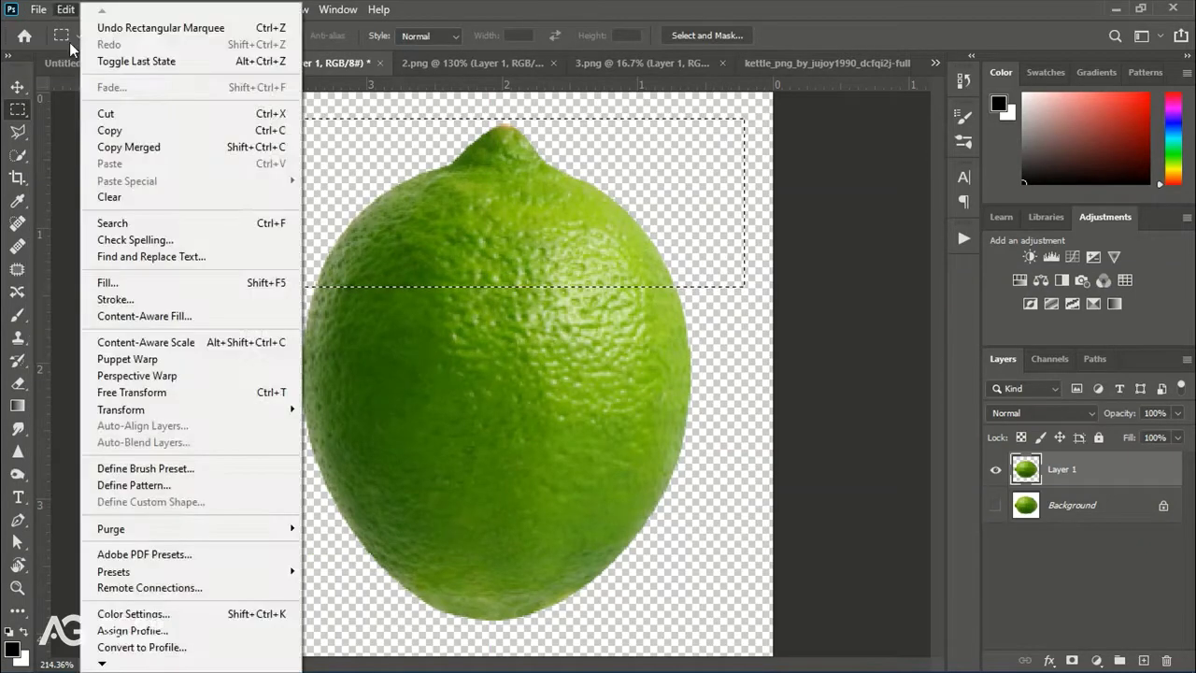
click(109, 130)
click(160, 61)
click(65, 9)
click(110, 163)
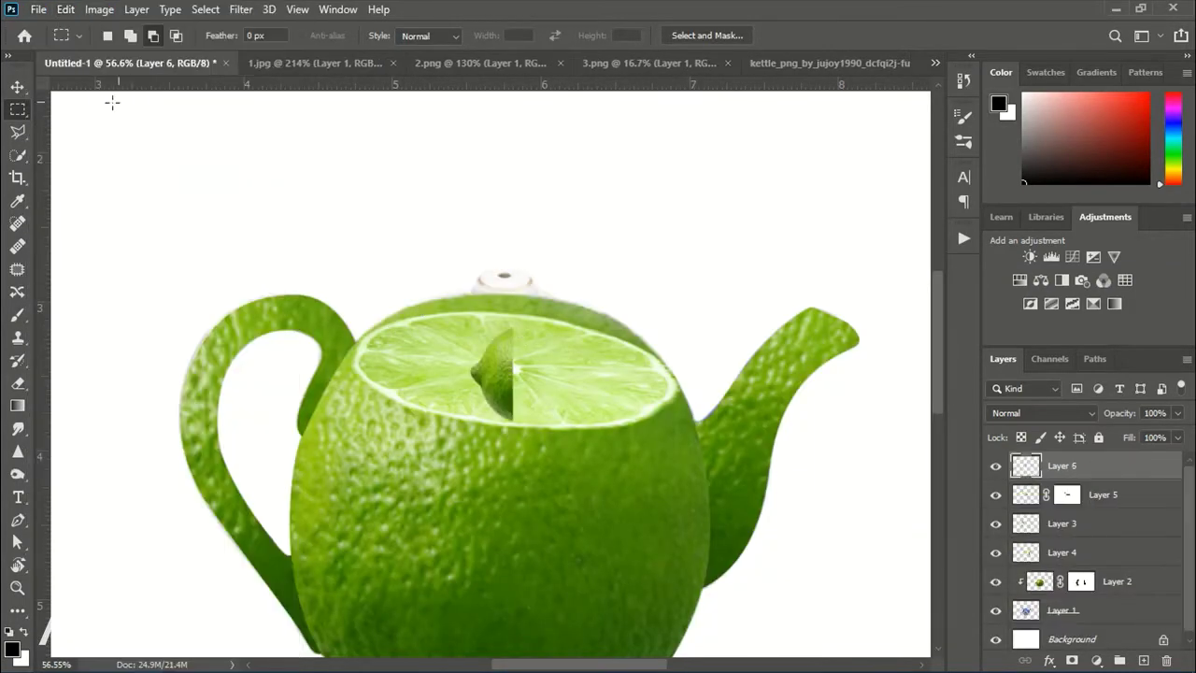
Rotate the pasted lime top 90°, enlarge and tilt it, and place it over the kettle
click(17, 86)
drag(523, 430, 598, 430)
drag(542, 346, 753, 287)
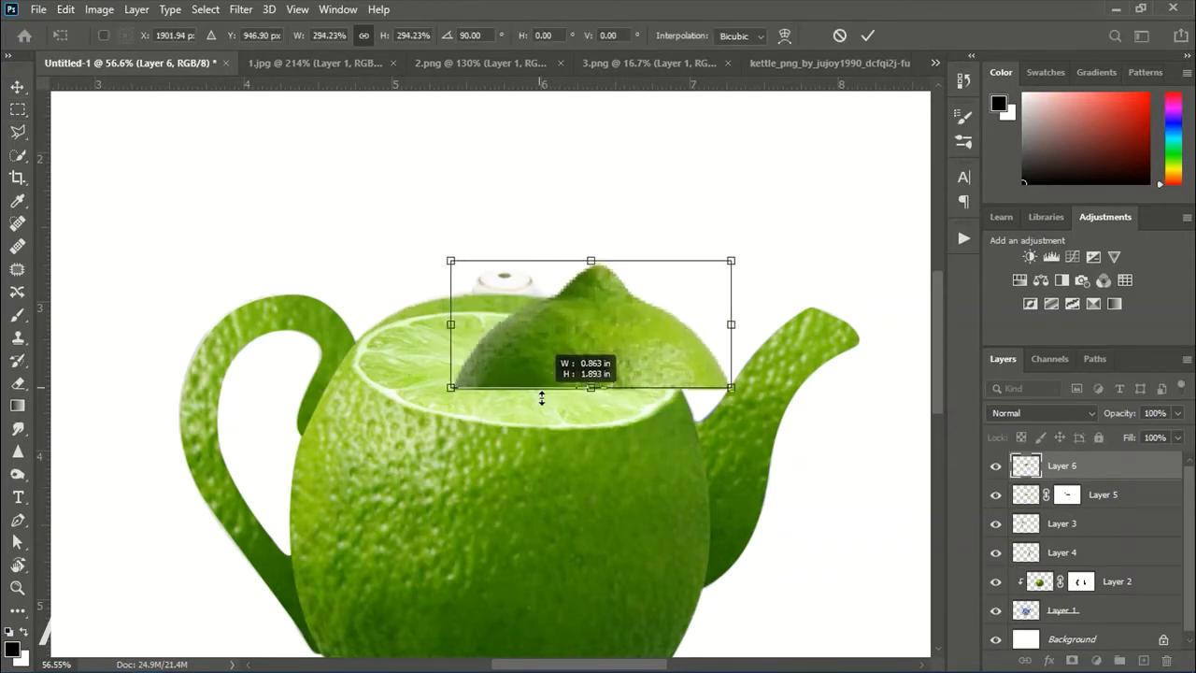
drag(614, 373, 526, 331)
mouse_move(678, 368)
mouse_down()
mouse_move(631, 339)
mouse_move(570, 342)
mouse_up()
drag(565, 236, 560, 227)
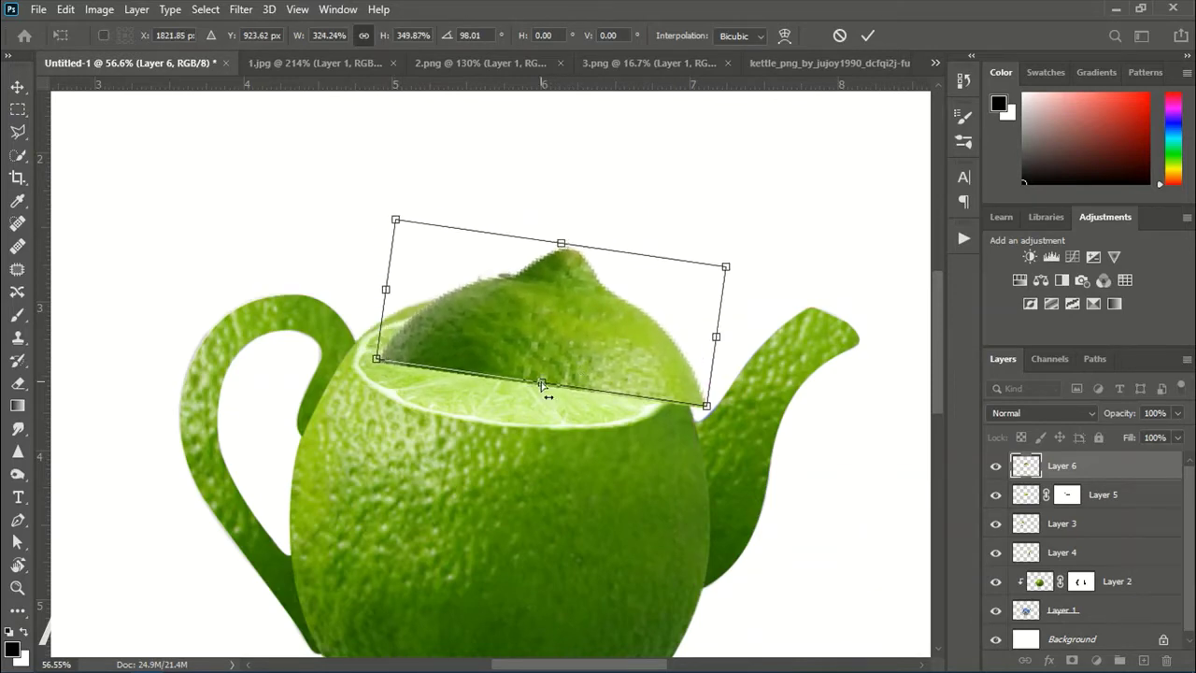
mouse_move(542, 383)
mouse_down()
mouse_move(560, 346)
mouse_move(578, 477)
mouse_up()
key(Return)
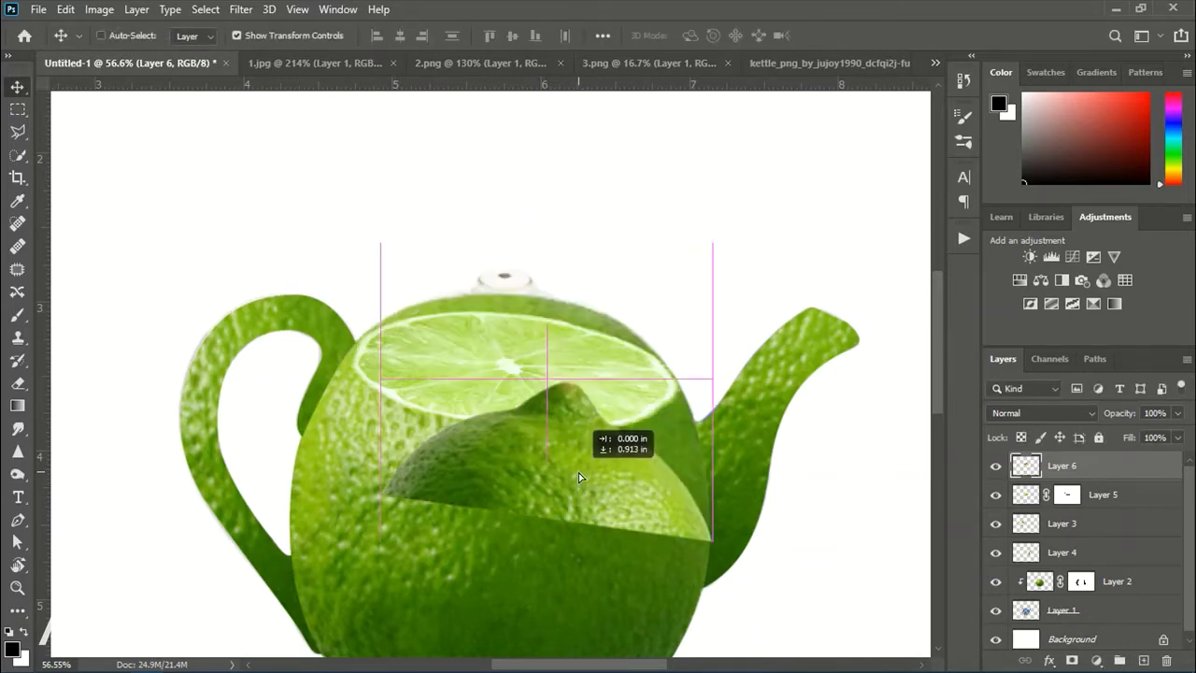
scroll(532, 318, down, 2)
Paint out the kettle's top area on Layer 2's mask
click(1116, 581)
key(b)
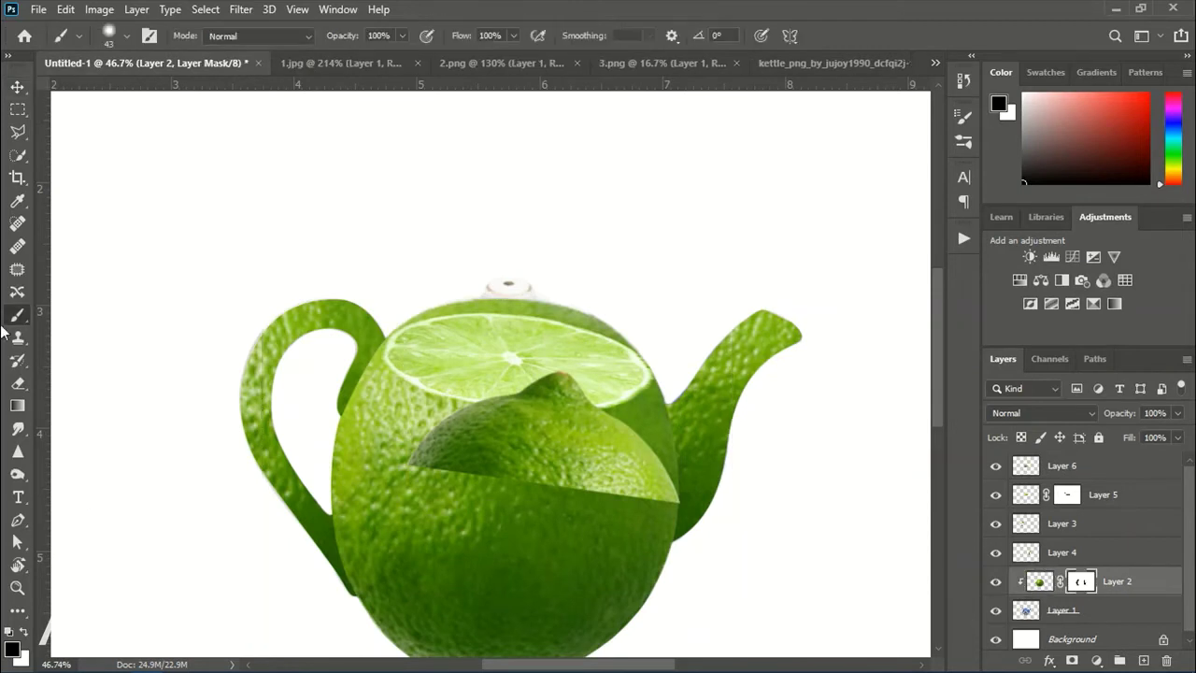
click(617, 329)
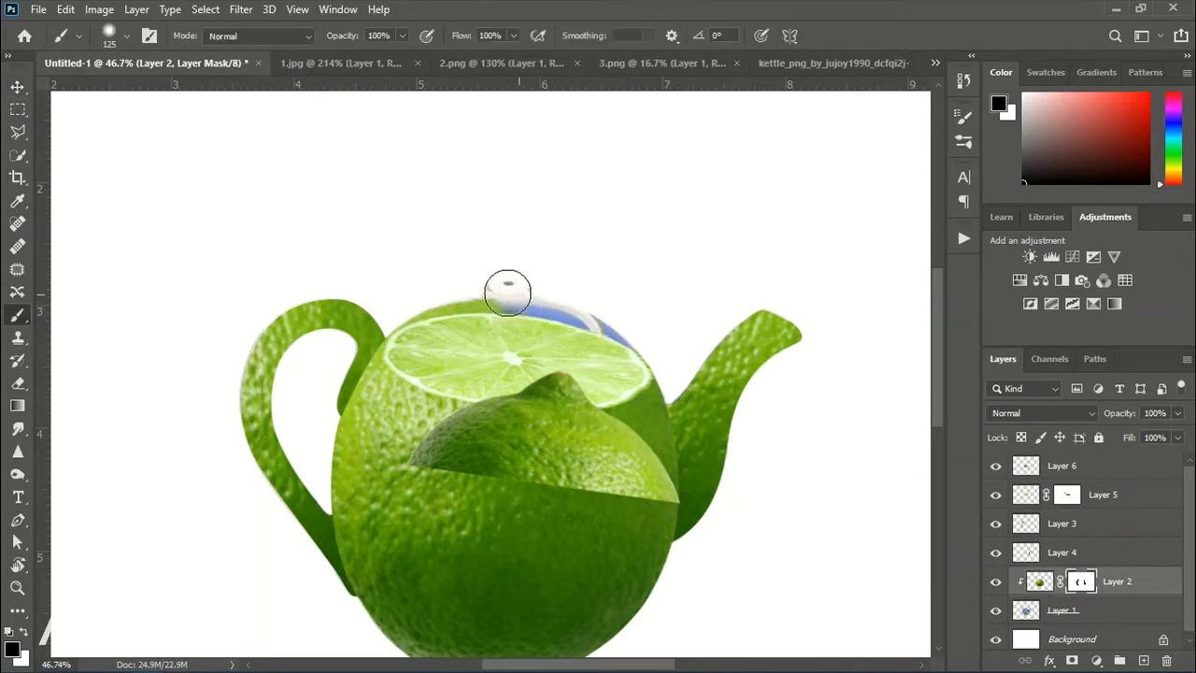
scroll(546, 319, down, 2)
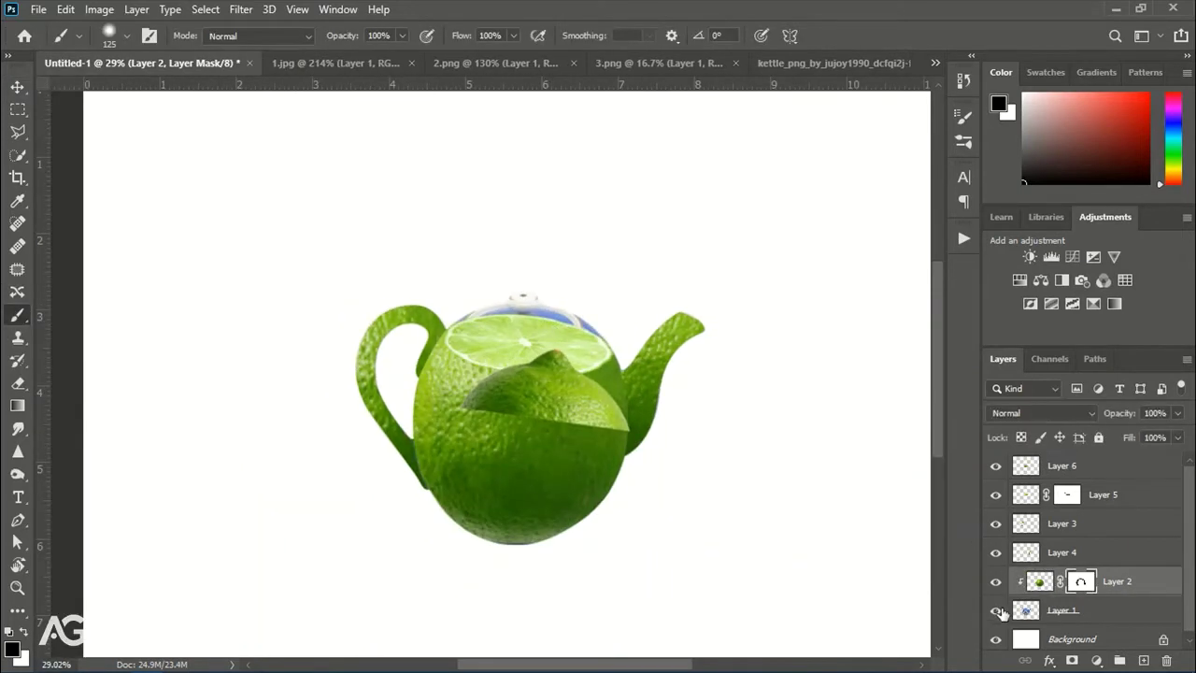
Mask out the bluish kettle top and knob on Layer 1, then raise the lime cap
click(1063, 613)
click(1072, 660)
drag(467, 333, 567, 314)
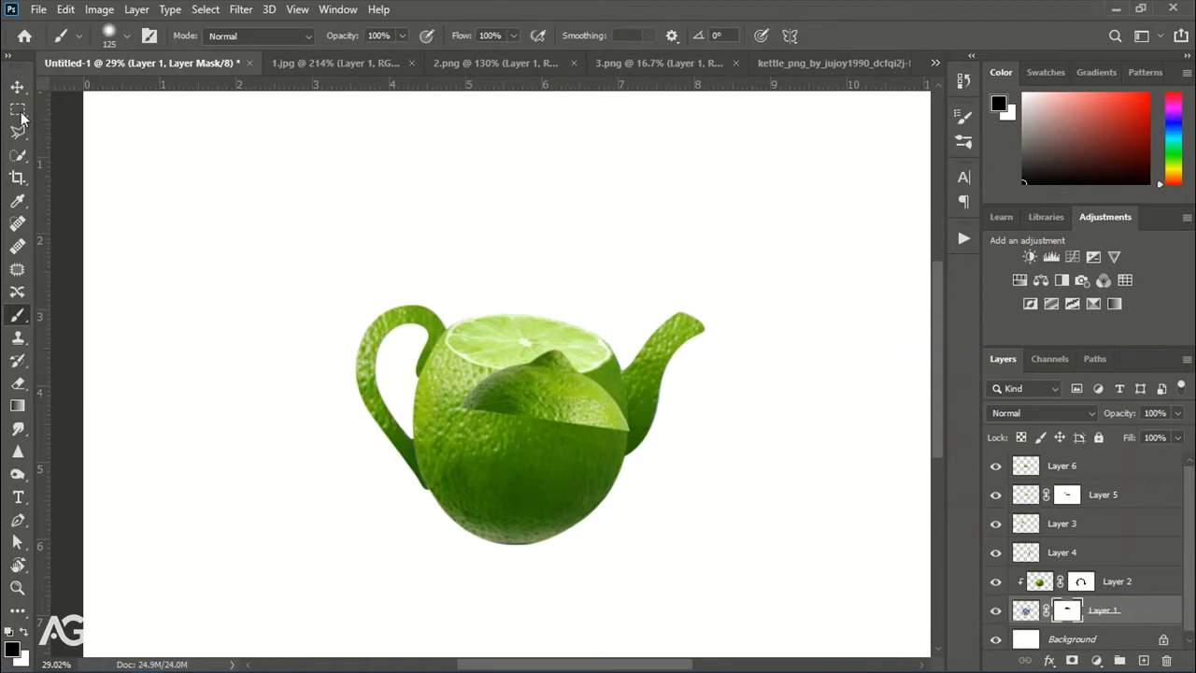
key(v)
mouse_move(573, 395)
mouse_down()
mouse_move(566, 327)
mouse_move(542, 323)
mouse_up()
scroll(566, 336, up, 3)
Skew the lime cap slightly and settle it on the kettle top as a tilted lid
key(ctrl+t)
drag(682, 376, 676, 381)
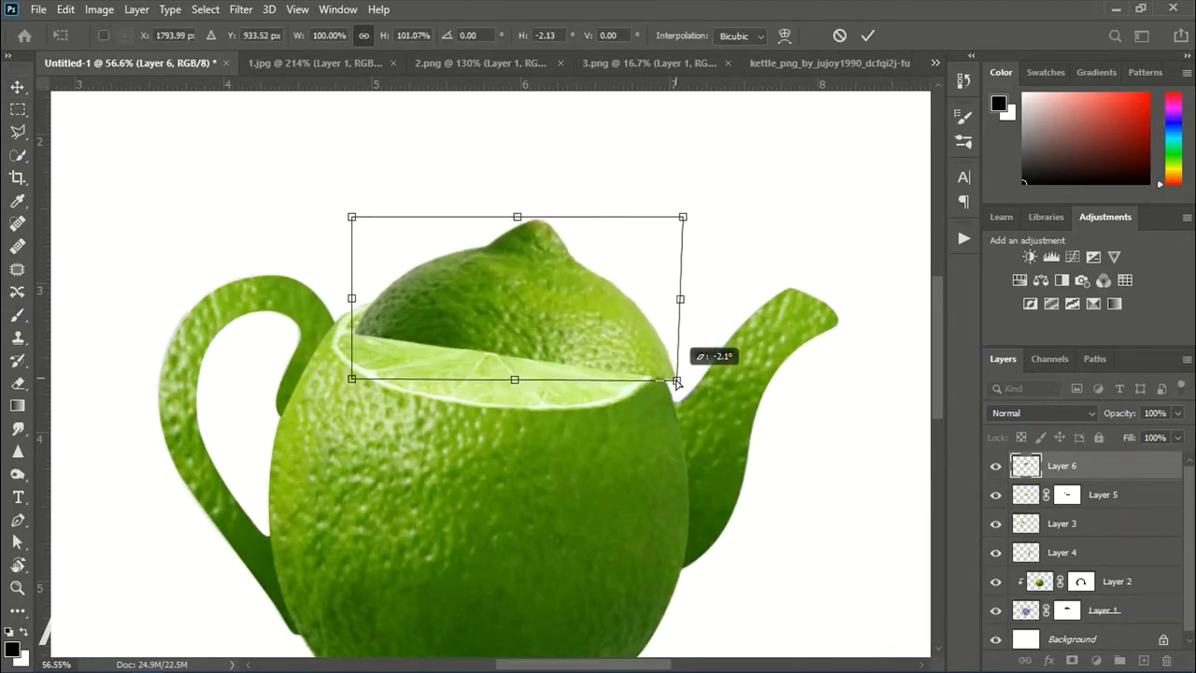
drag(682, 217, 663, 224)
key(Return)
drag(605, 347, 579, 342)
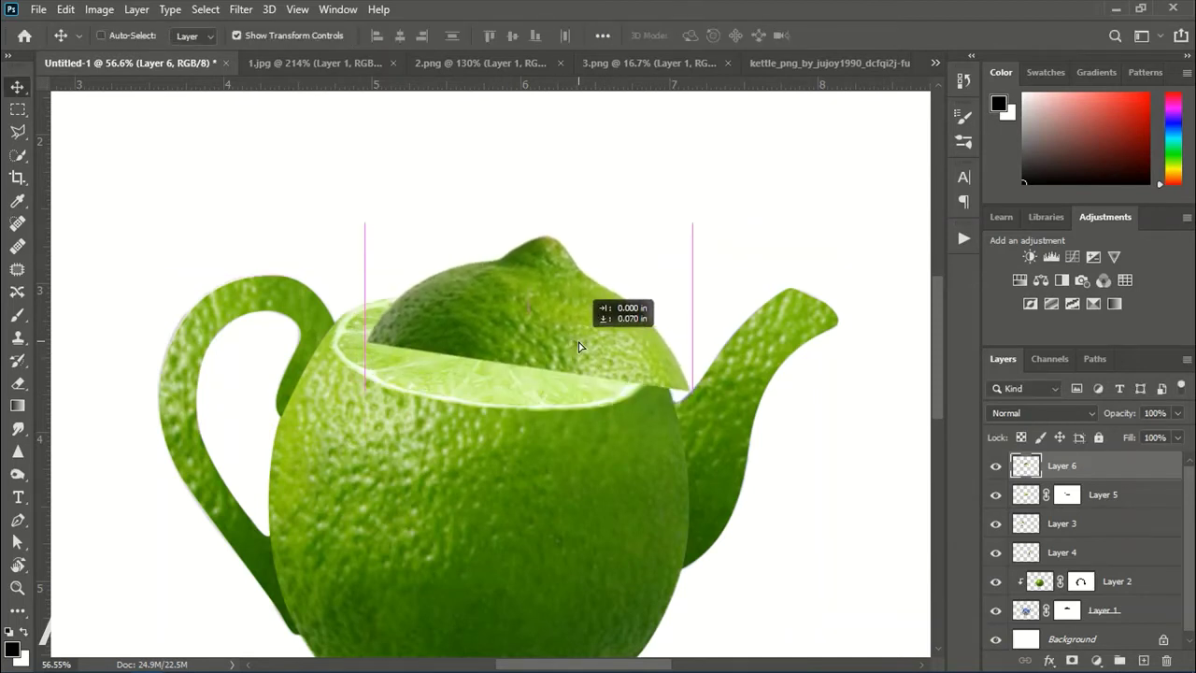
drag(578, 342, 579, 343)
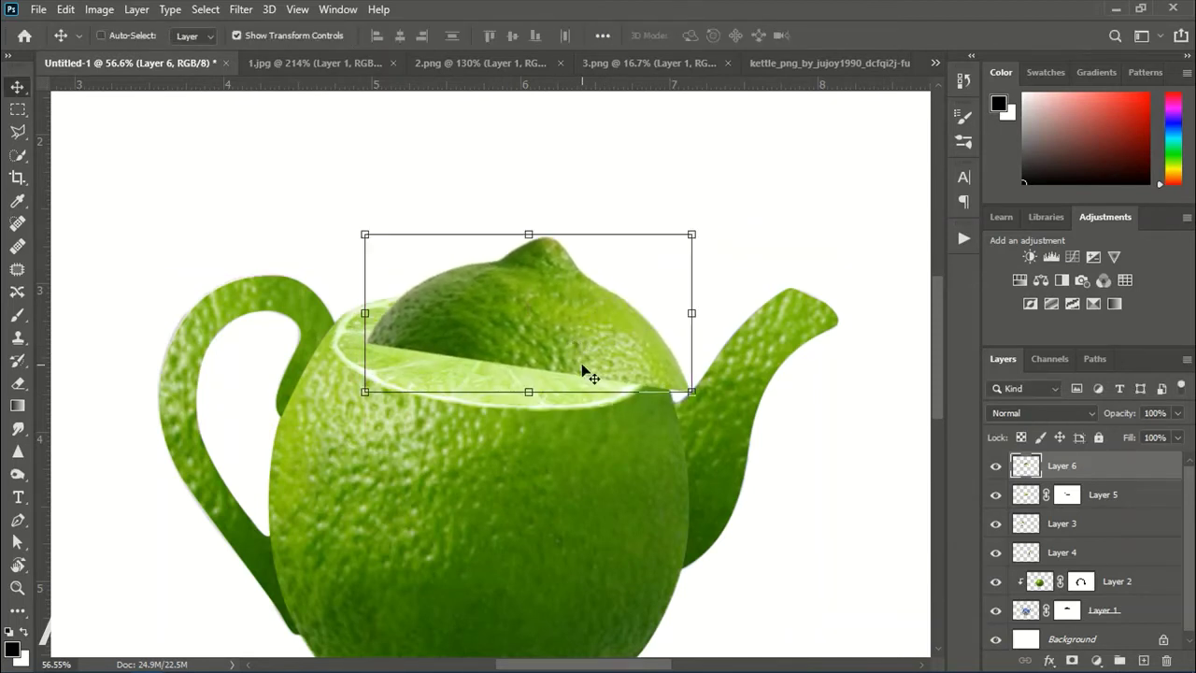
scroll(589, 374, down, 2)
Toggle the lime cap, choose a Hard Round brush, and draw a path along the cut edge
click(995, 465)
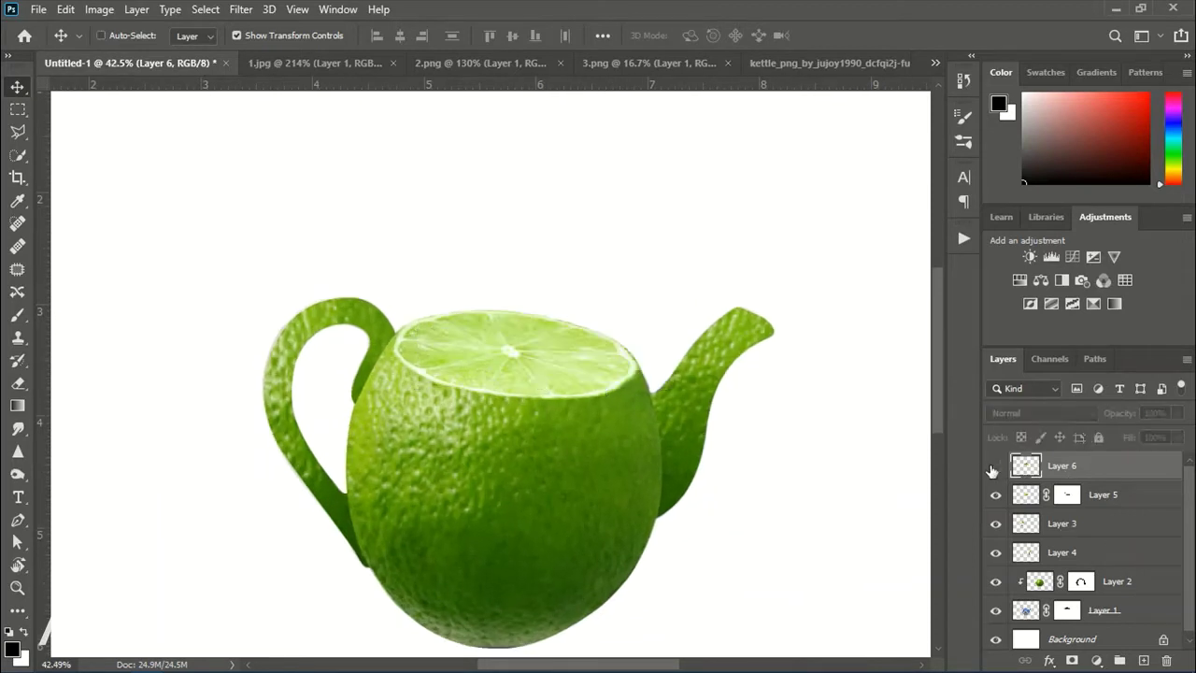
click(26, 316)
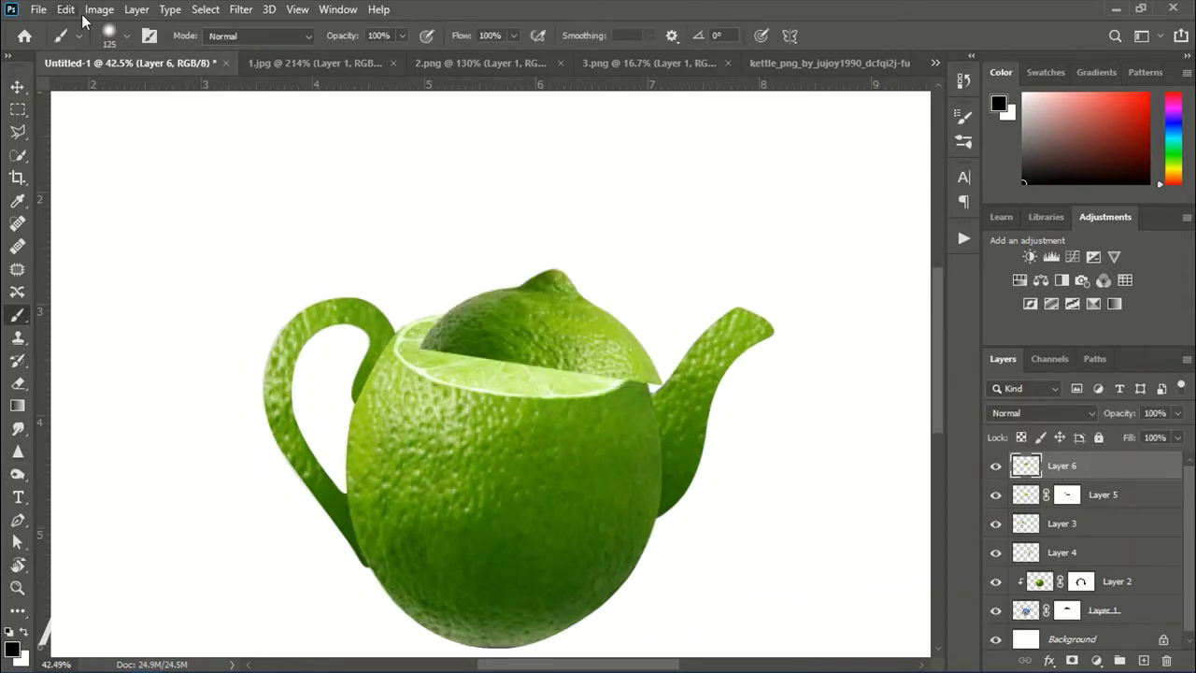
click(127, 37)
click(152, 273)
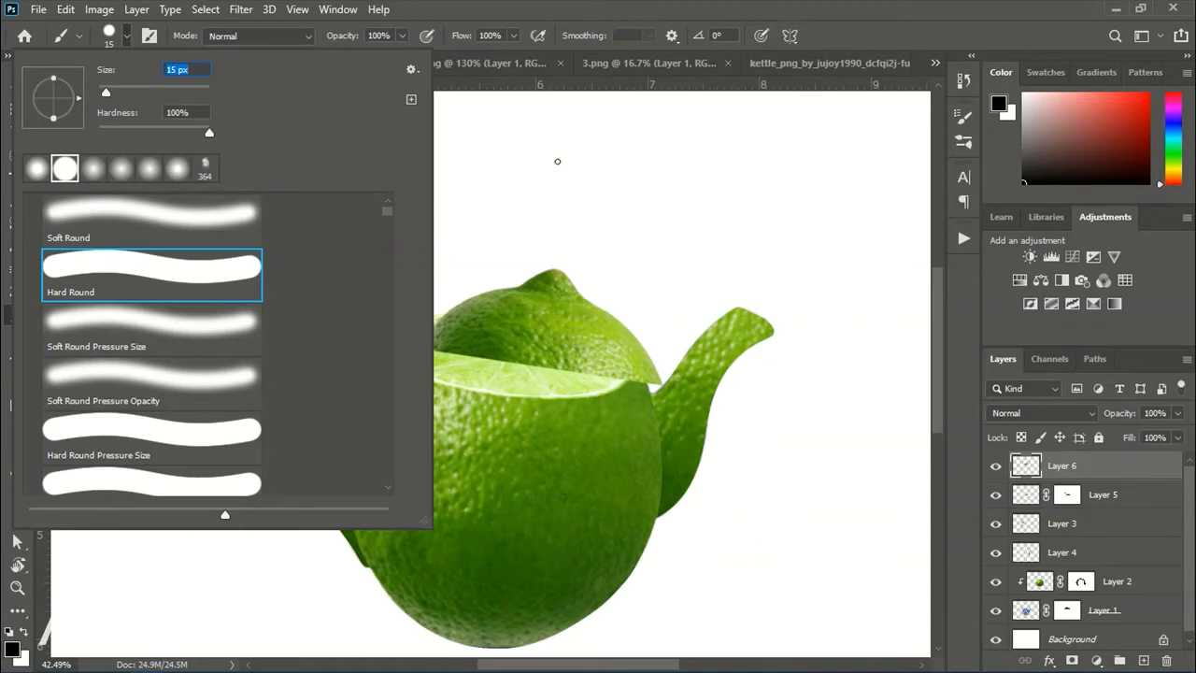
key(Return)
click(18, 520)
scroll(468, 317, up, 4)
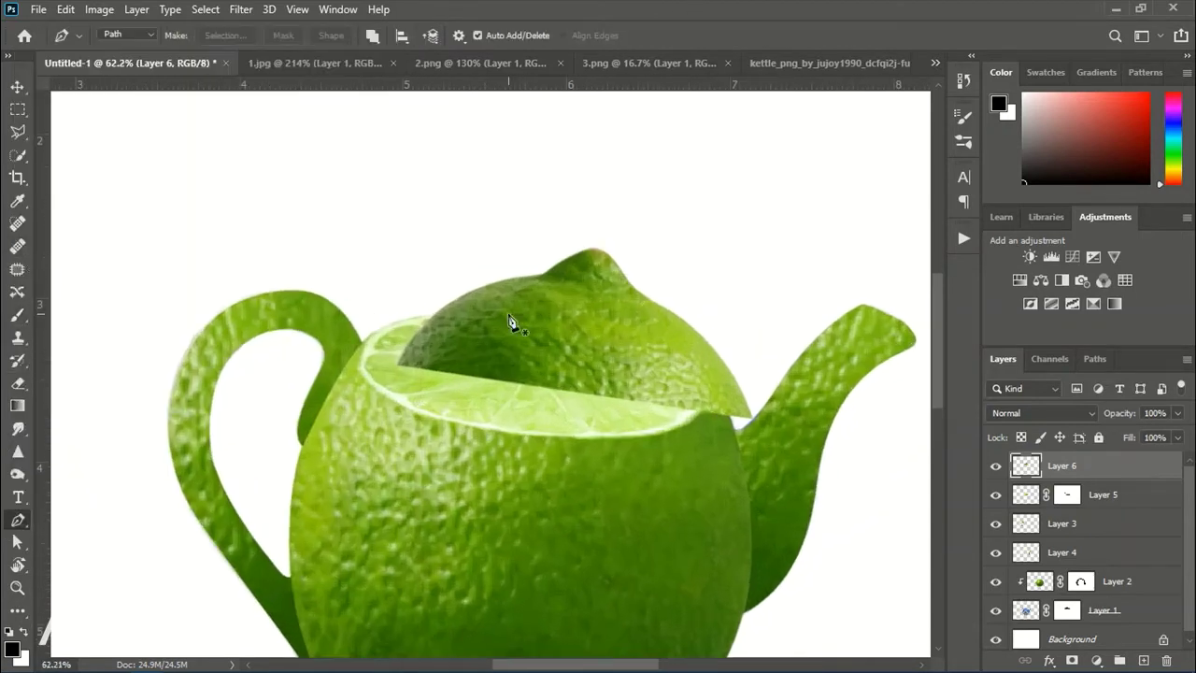
scroll(510, 322, up, 2)
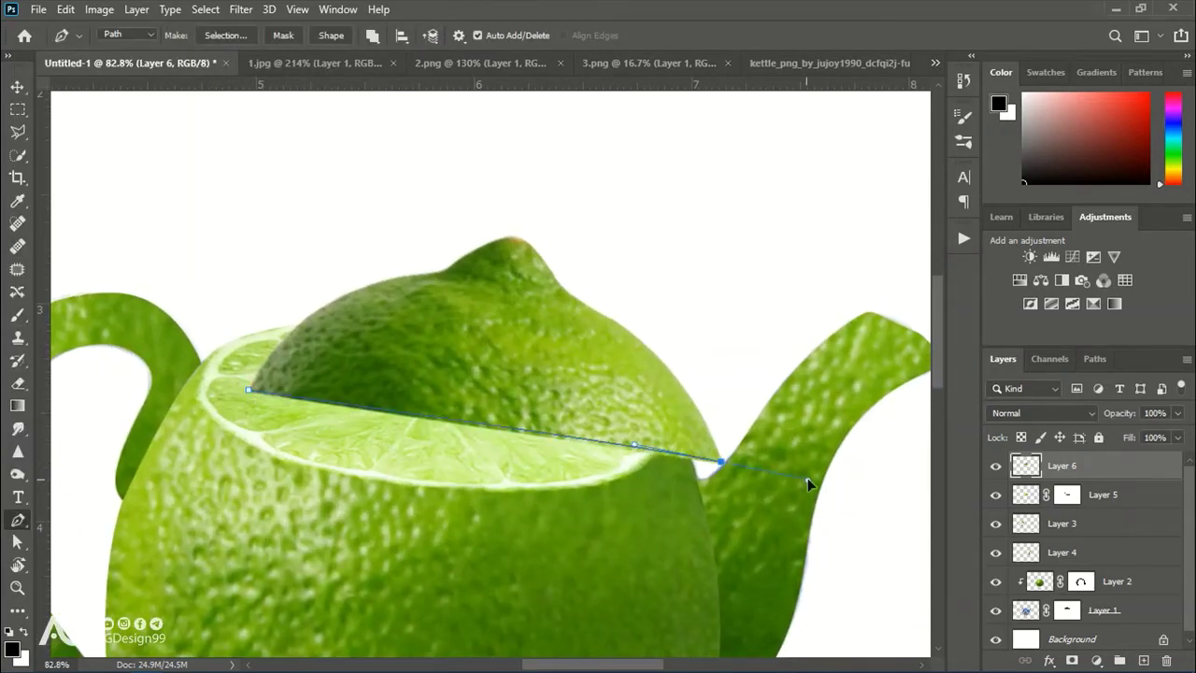
Stroke the path with the brush, undo the dark result, and pick Hard Round Pressure Size
right_click(598, 457)
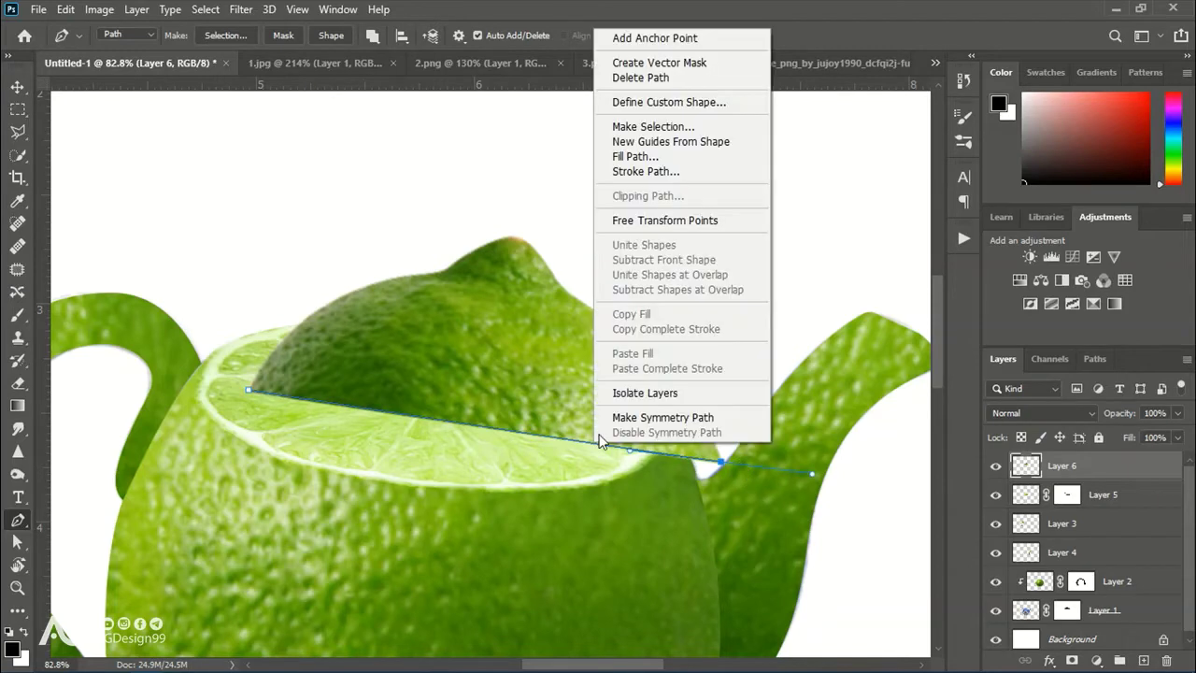
click(626, 172)
click(707, 200)
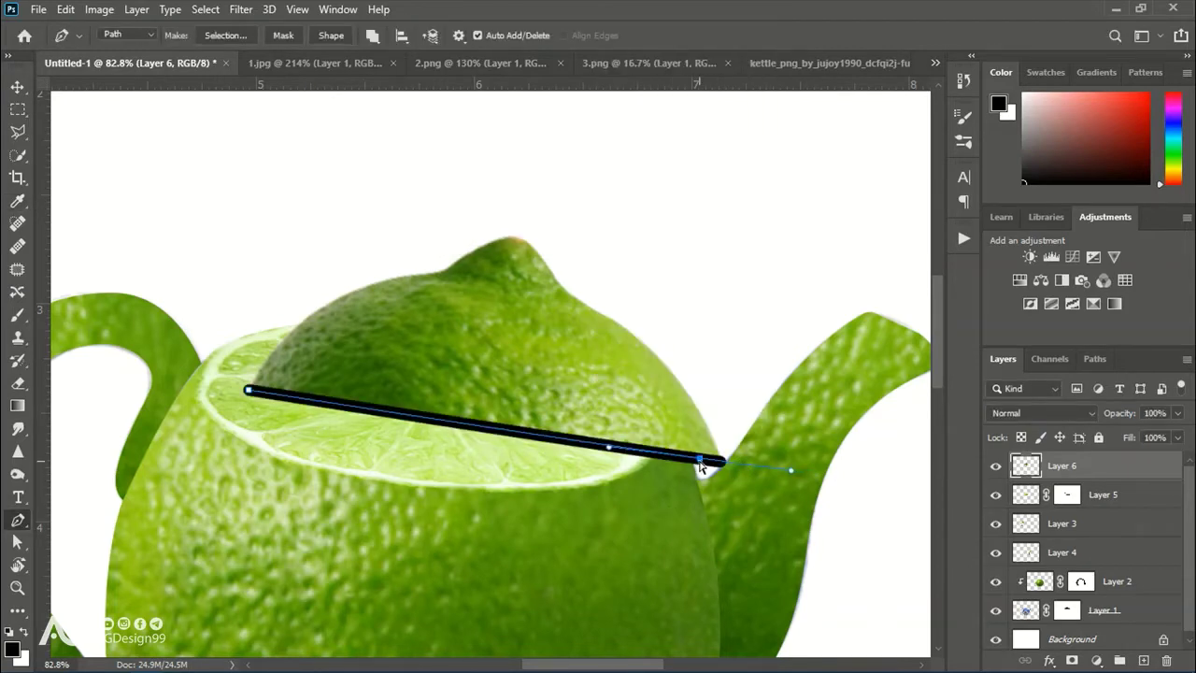
key(ctrl+z)
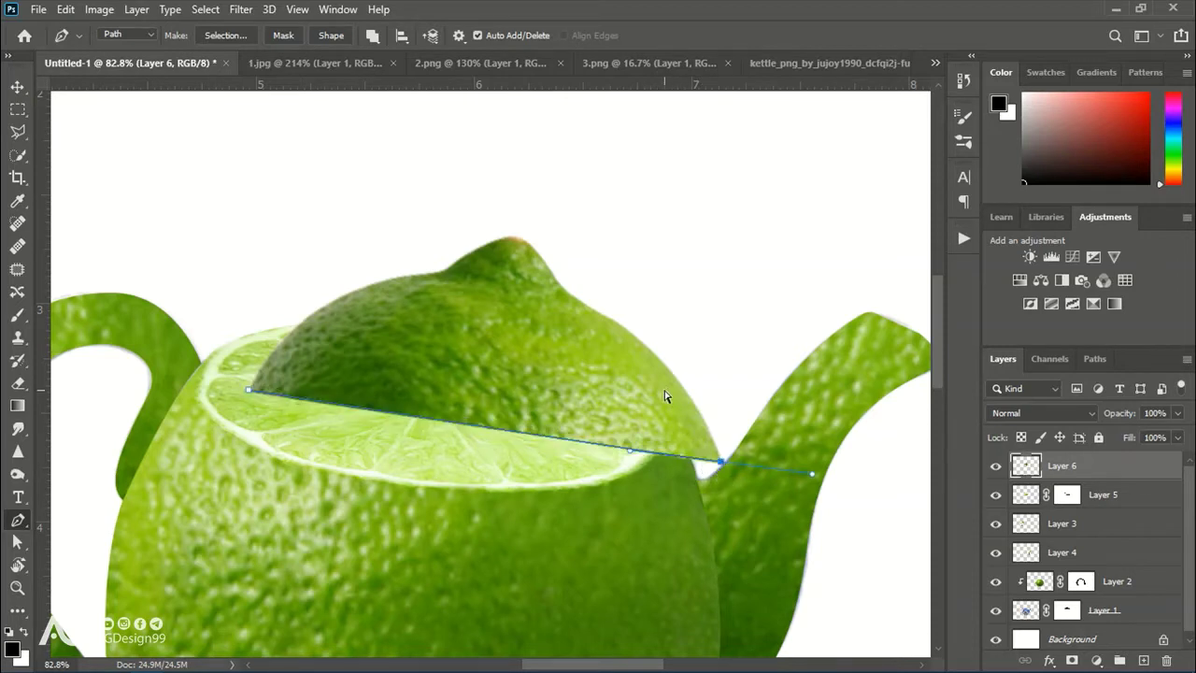
key(b)
right_click(217, 324)
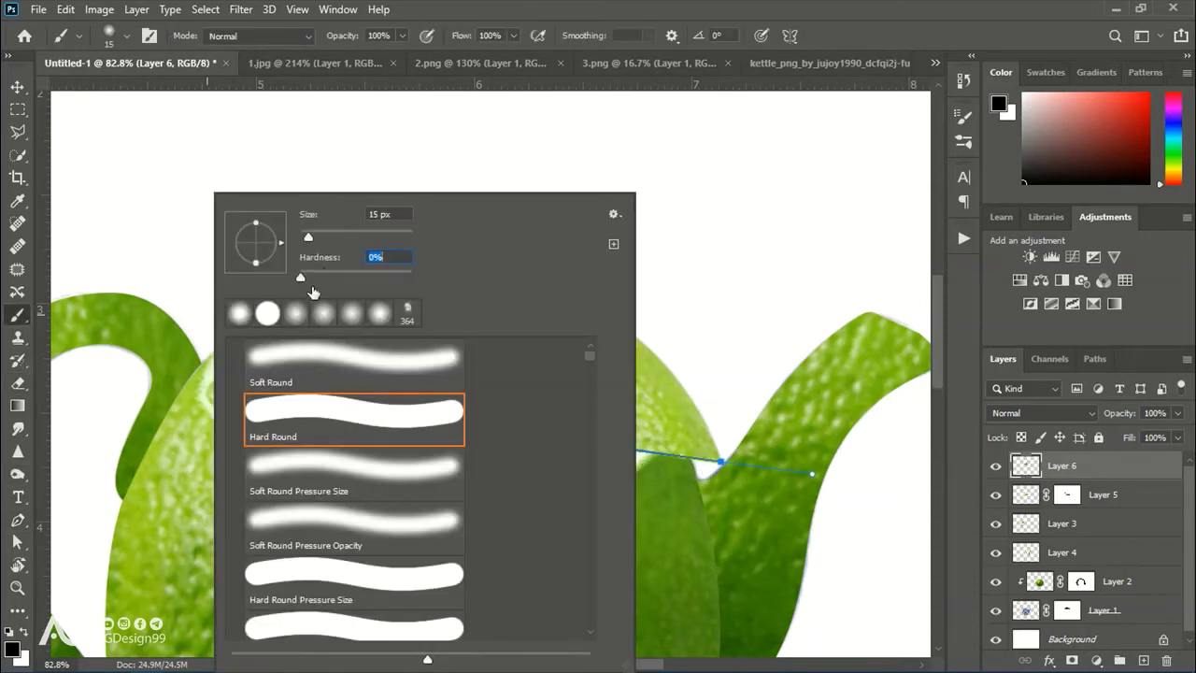
key(period)
key(period)
key(period)
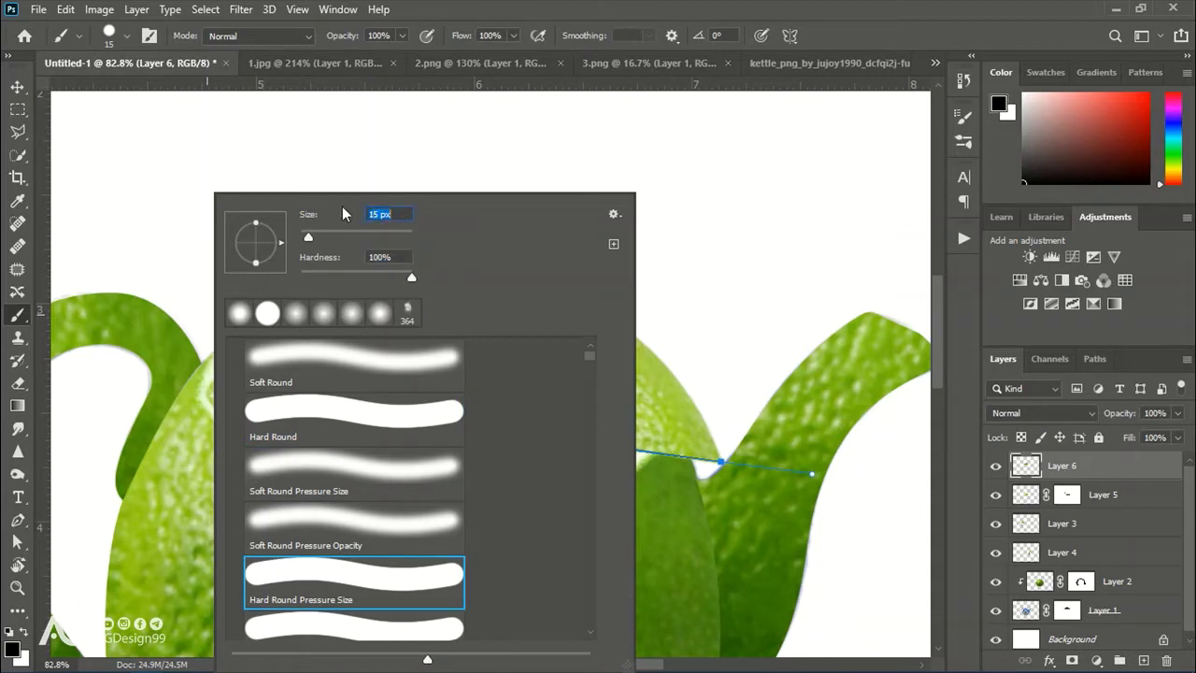
key(Return)
Stroke the path again using the Brush tool, then undo the black stroke
click(11, 520)
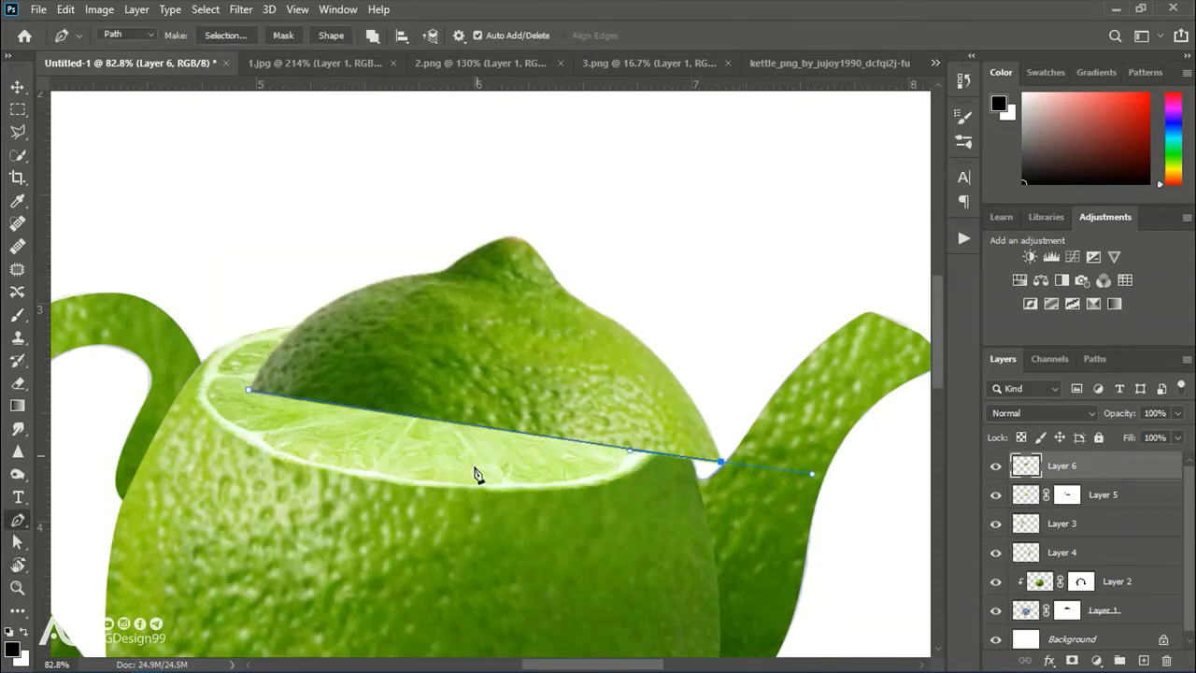
right_click(521, 447)
click(579, 153)
click(580, 196)
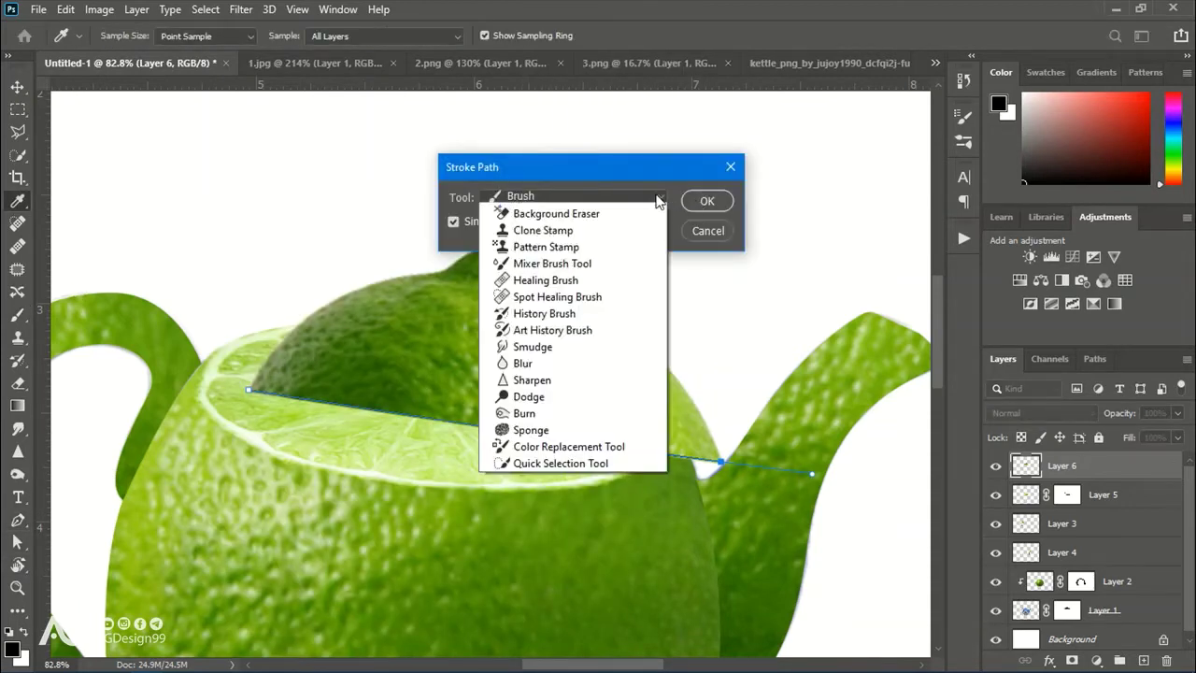
click(533, 227)
click(705, 202)
key(ctrl+z)
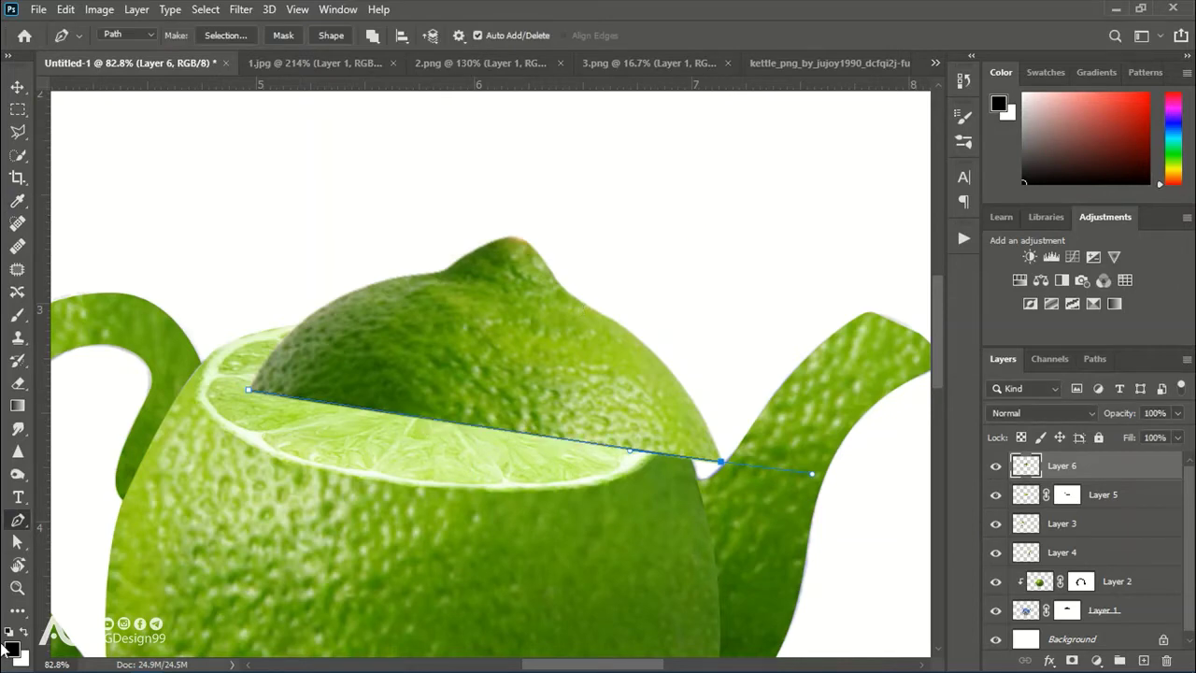
Set the foreground colour to white, stroke the path in white, and hide the path
click(12, 648)
click(739, 323)
click(1127, 317)
right_click(612, 428)
click(671, 161)
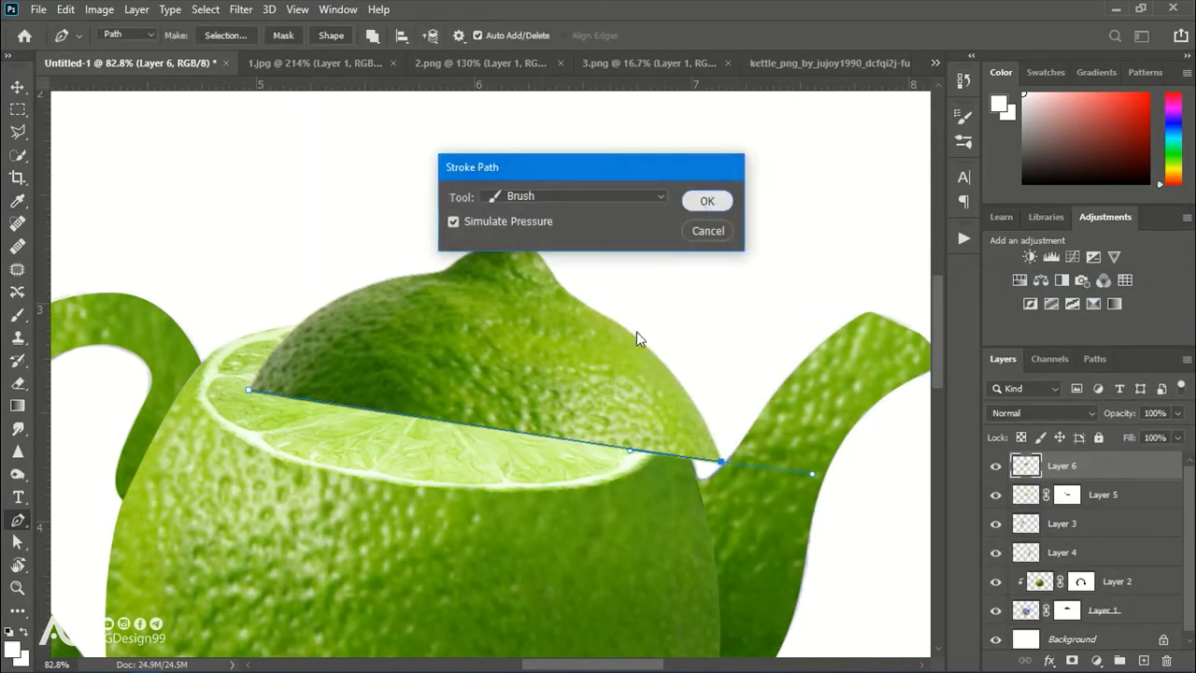
key(Return)
right_click(540, 441)
key(Escape)
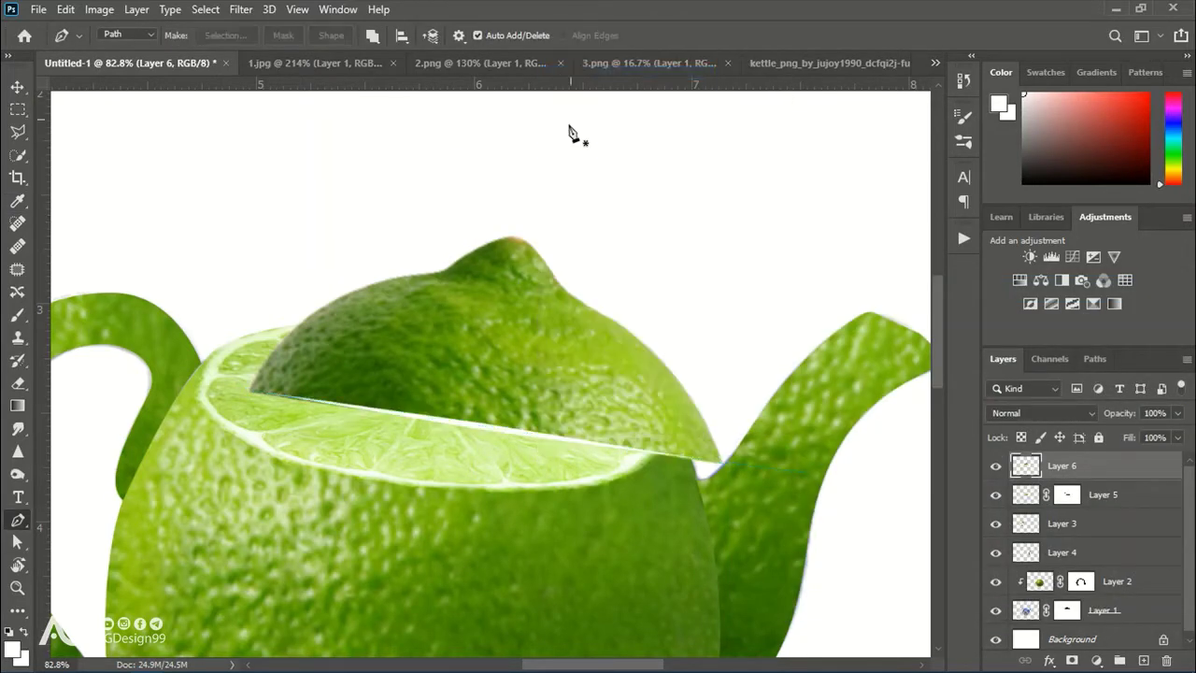
click(17, 87)
scroll(544, 463, up, 2)
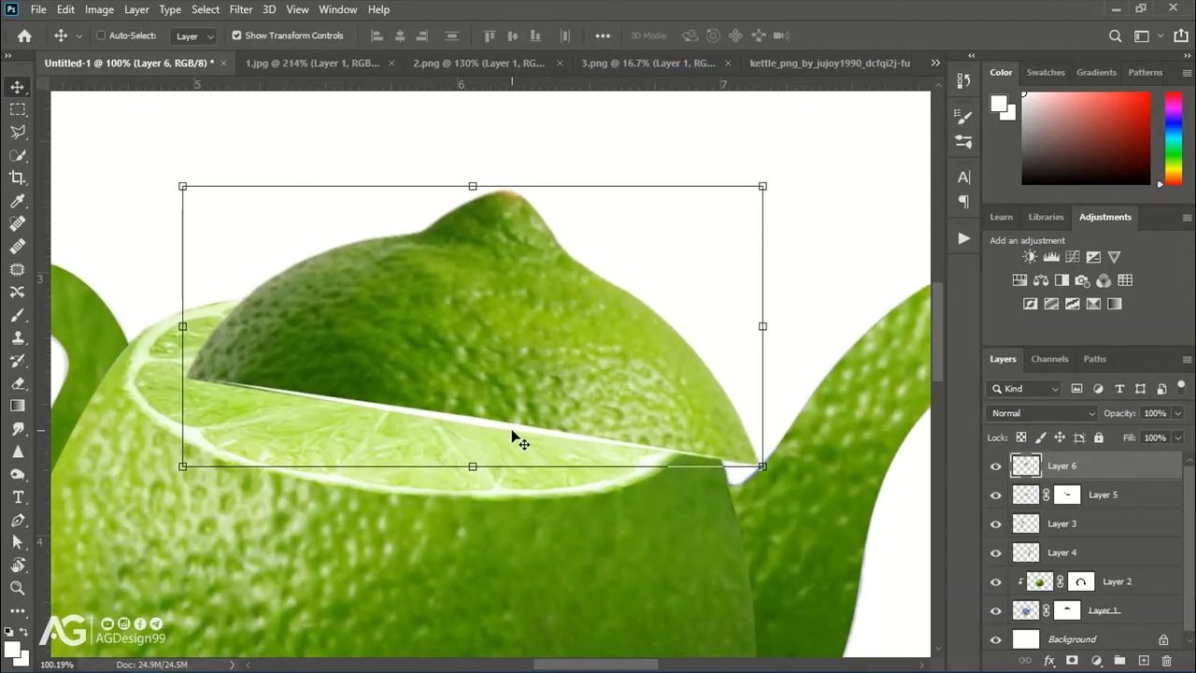
Add Layer 7 above spout Layer 4 and clip it to the spout
scroll(598, 514, down, 4)
scroll(504, 425, up, 2)
scroll(505, 425, up, 2)
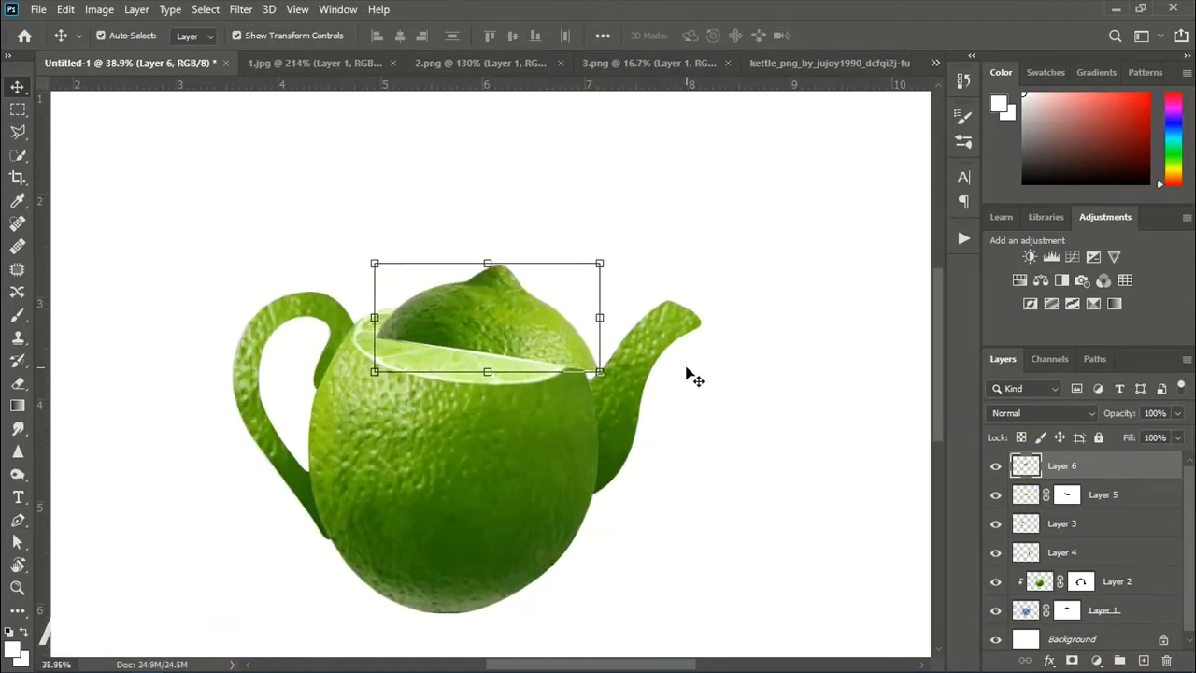
scroll(571, 465, up, 2)
ctrl+click(555, 420)
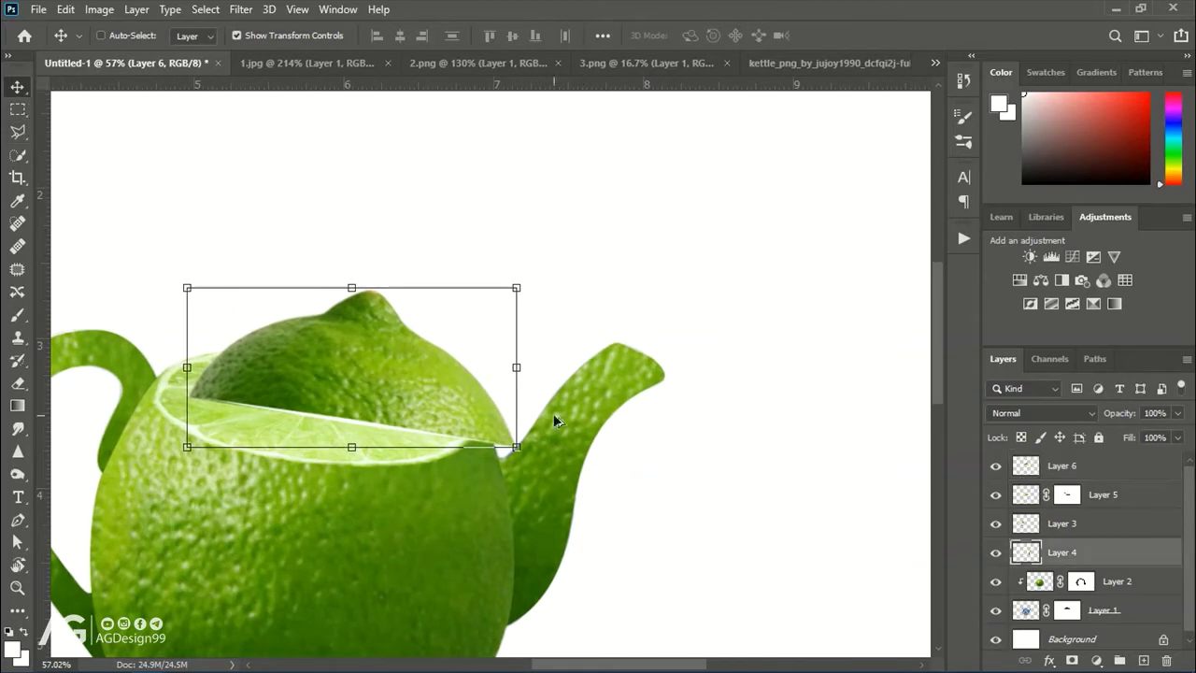
click(1141, 660)
right_click(1098, 564)
click(884, 337)
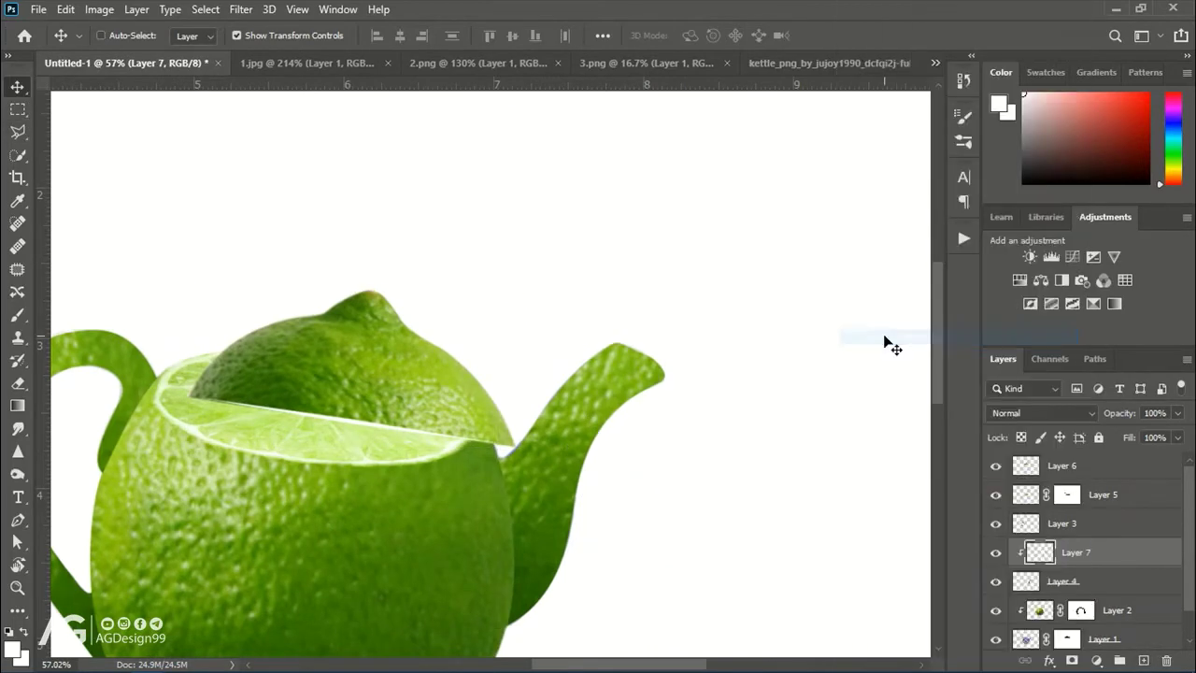
Set a dark green sampled from the lime as the soft brush colour
click(15, 320)
click(12, 648)
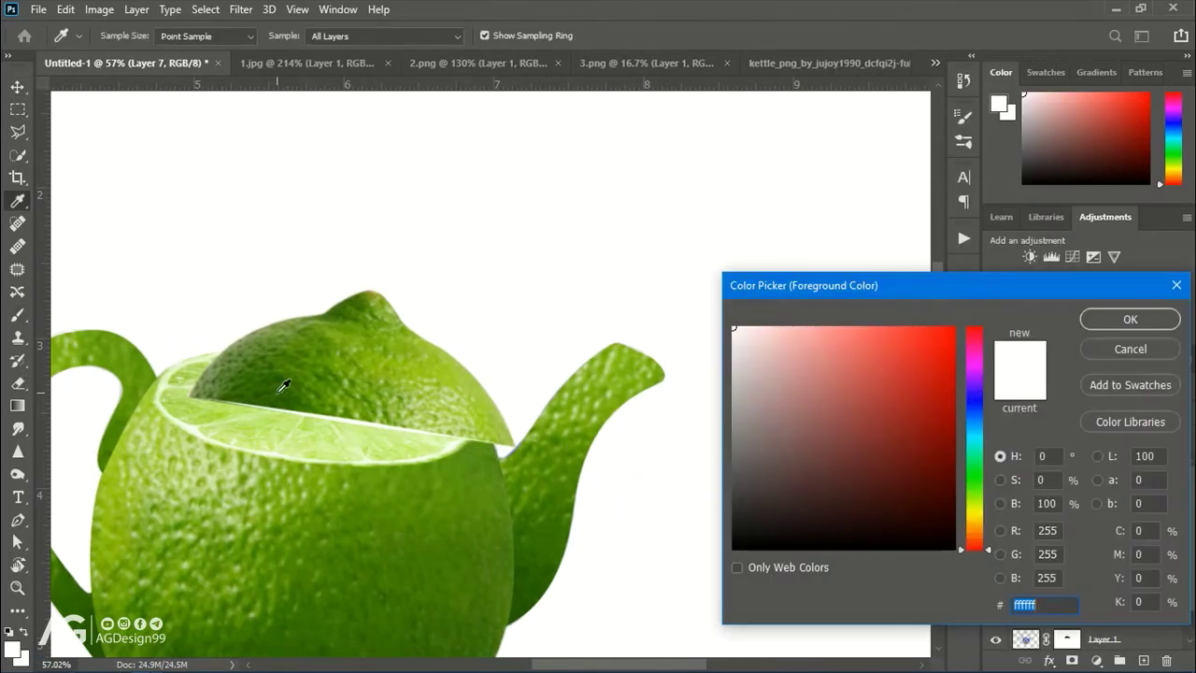
click(939, 489)
click(1134, 308)
right_click(230, 393)
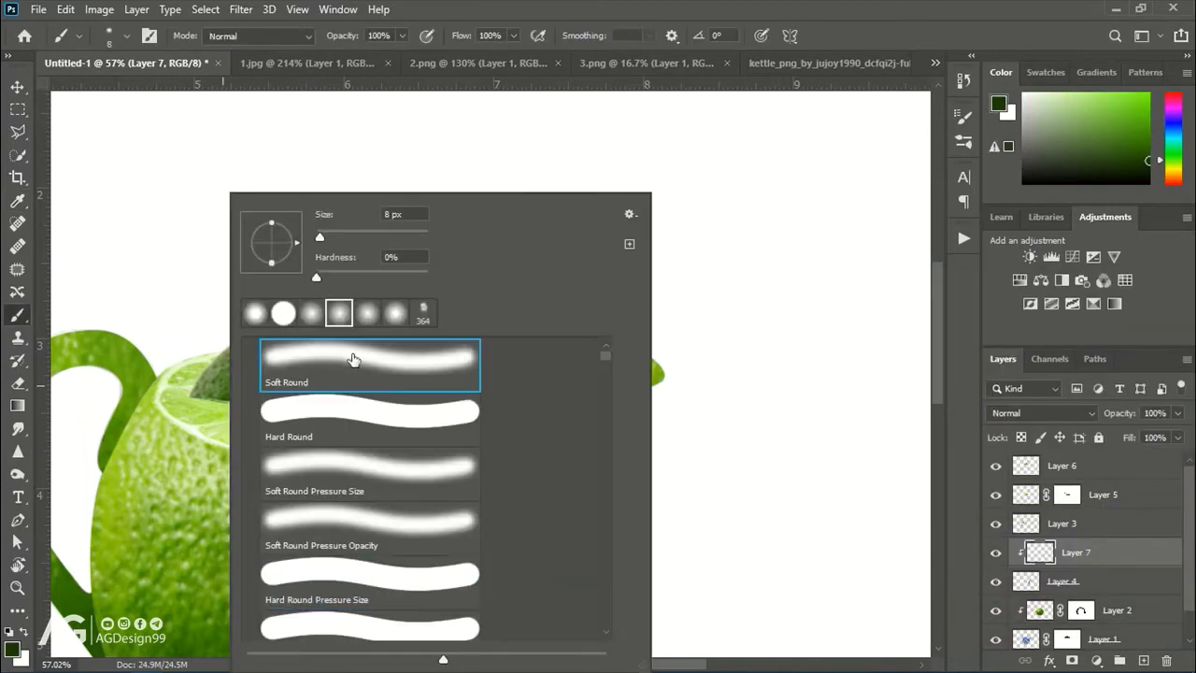
key(Return)
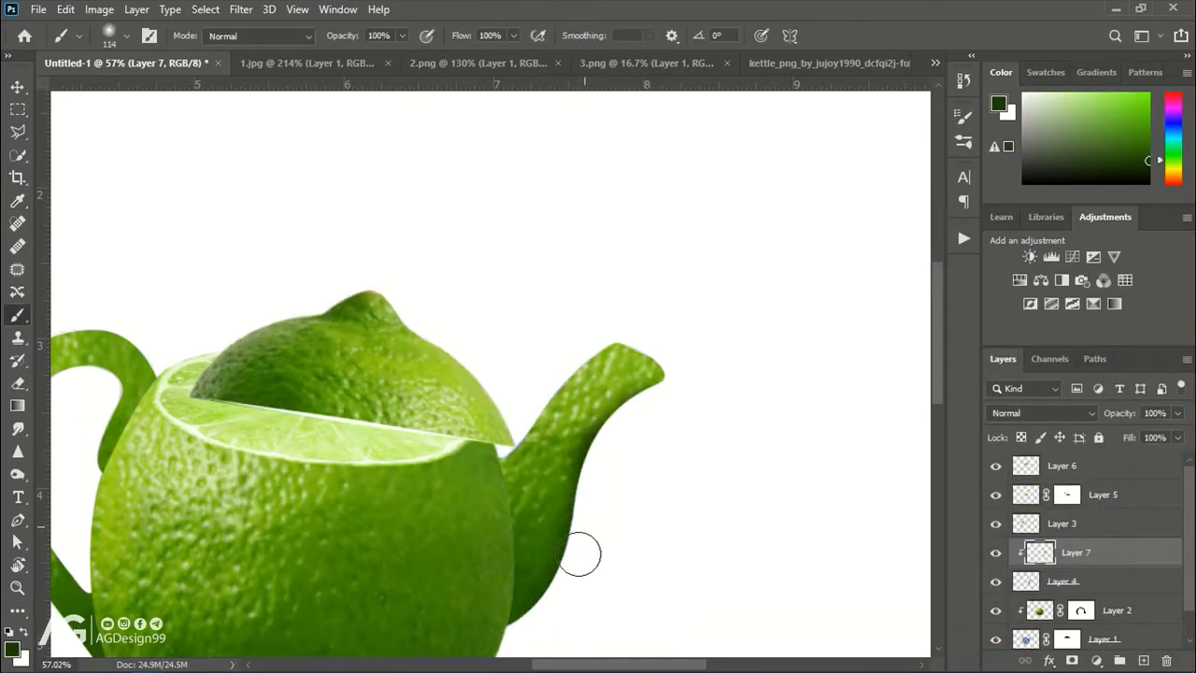
drag(373, 503, 507, 393)
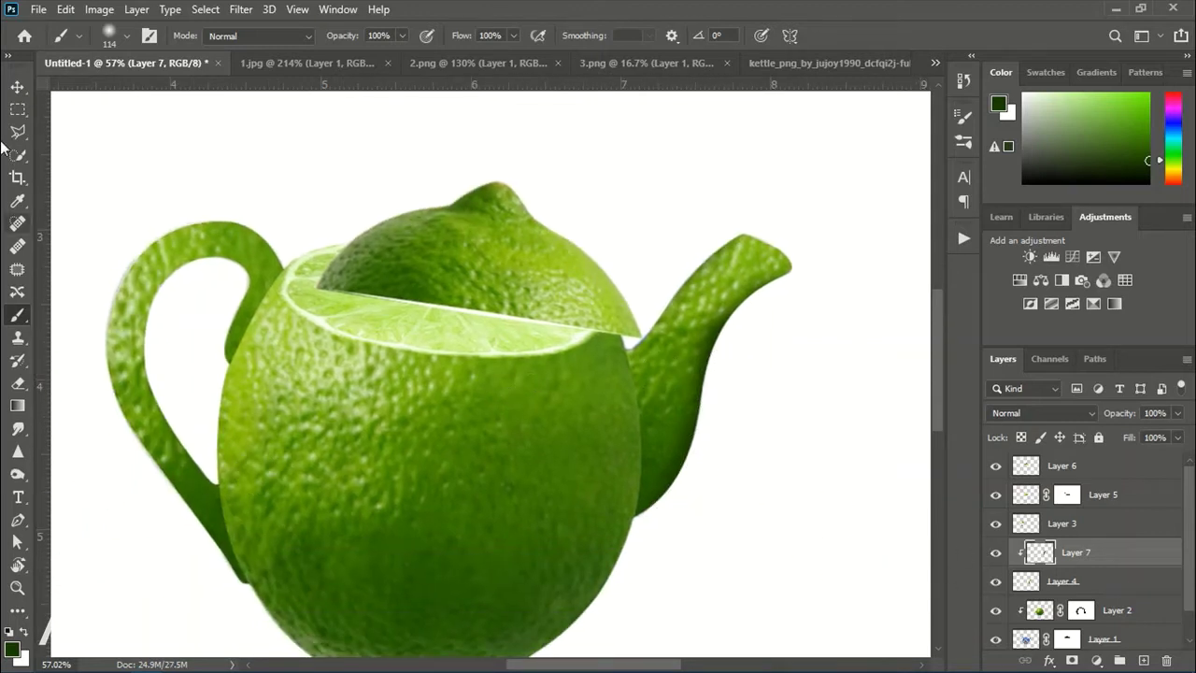
Add Layer 8 above handle Layer 3 and clip it to the handle
key(v)
ctrl+click(192, 263)
drag(225, 393, 347, 359)
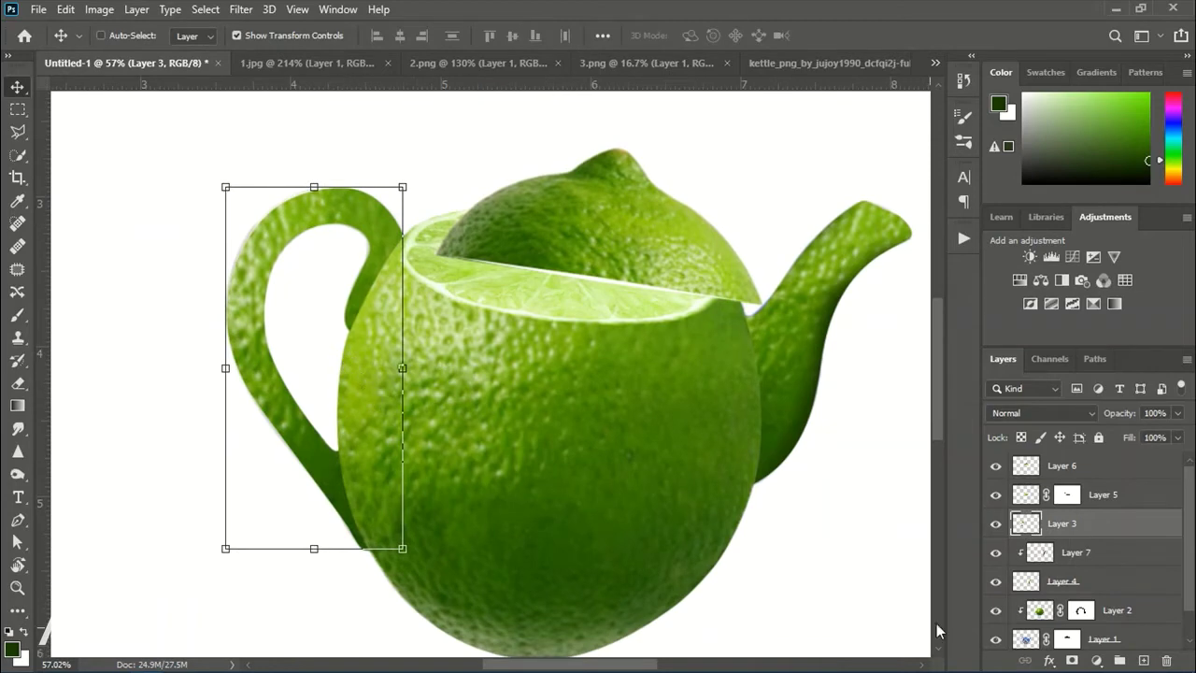
click(1141, 660)
right_click(1083, 528)
click(901, 347)
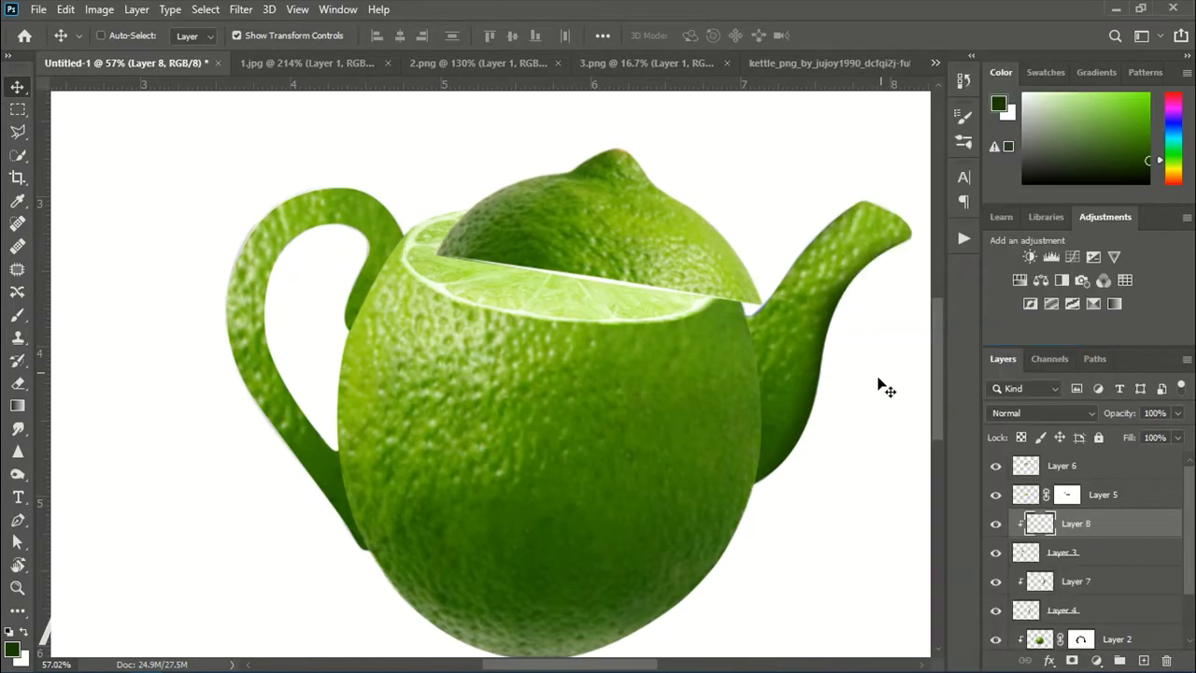
Paint dark green shading along the handle's inner edge
key(b)
scroll(250, 404, up, 3)
scroll(312, 520, down, 1)
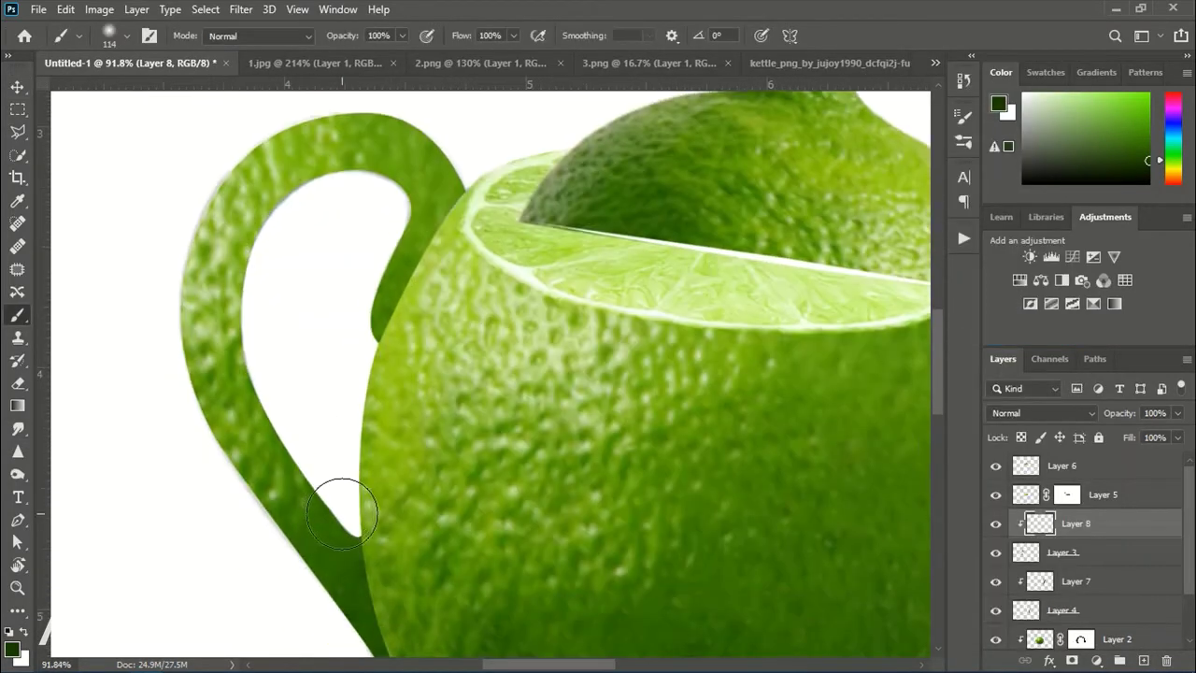
mouse_move(301, 432)
mouse_down()
mouse_move(281, 274)
mouse_move(321, 208)
mouse_move(368, 245)
mouse_move(365, 267)
mouse_up()
scroll(374, 271, up, 1)
scroll(386, 274, up, 2)
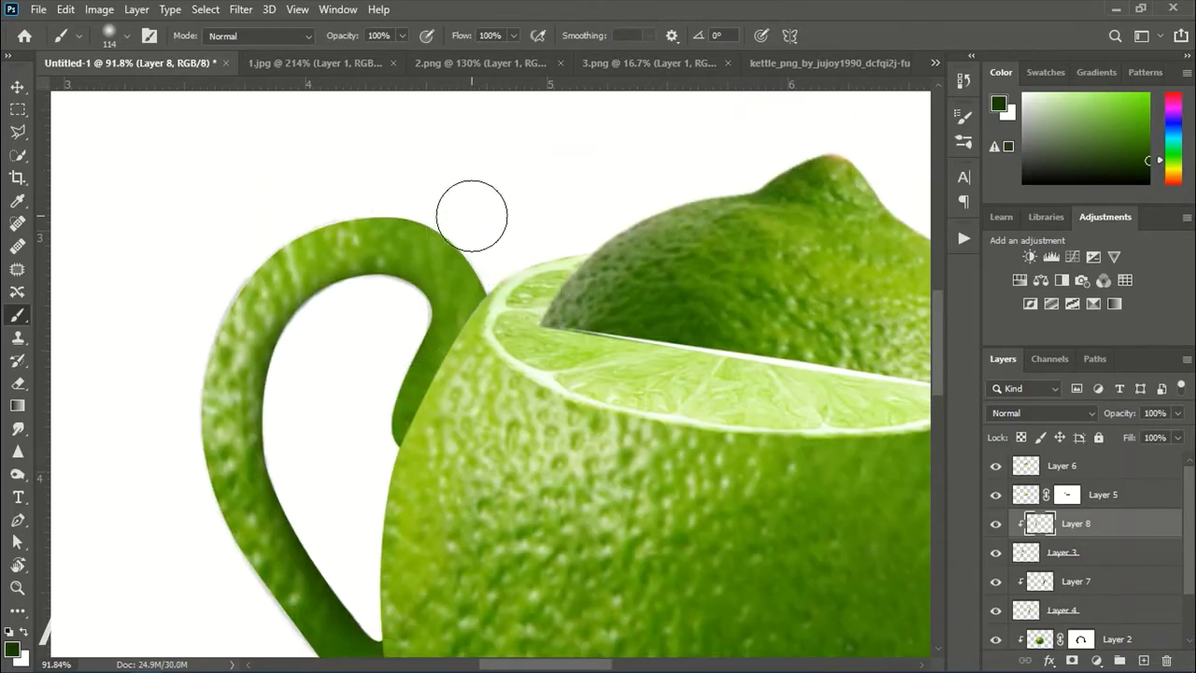
scroll(266, 229, down, 2)
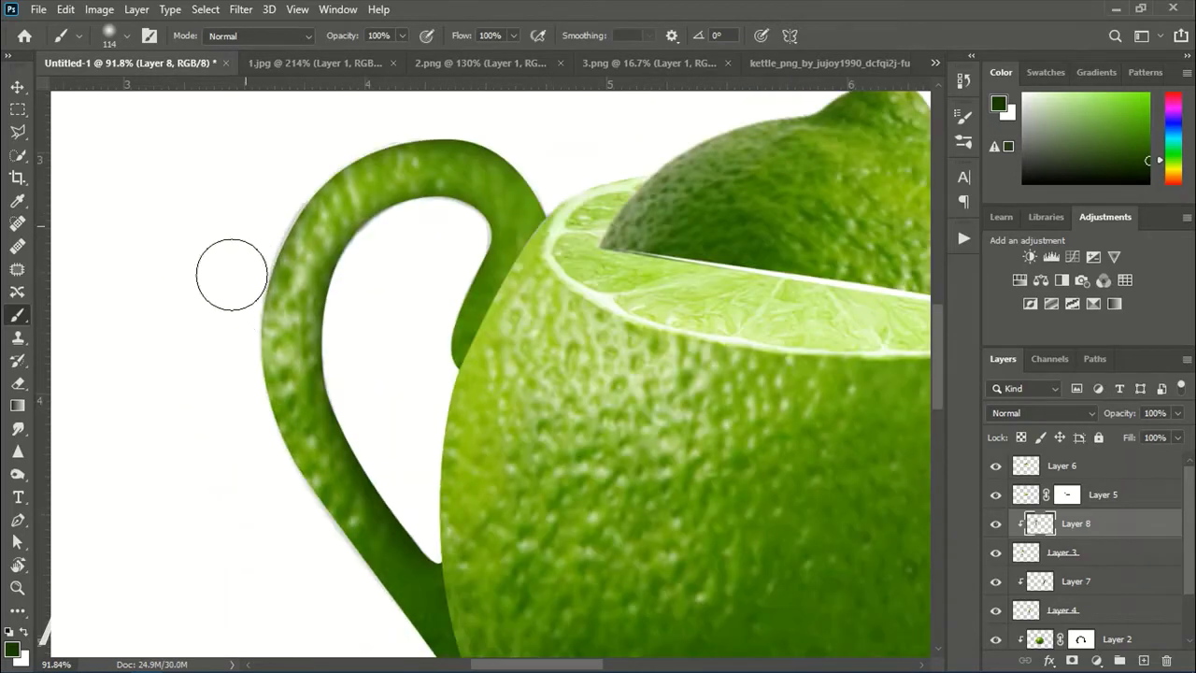
scroll(252, 273, down, 2)
scroll(339, 451, down, 1)
scroll(467, 528, down, 5)
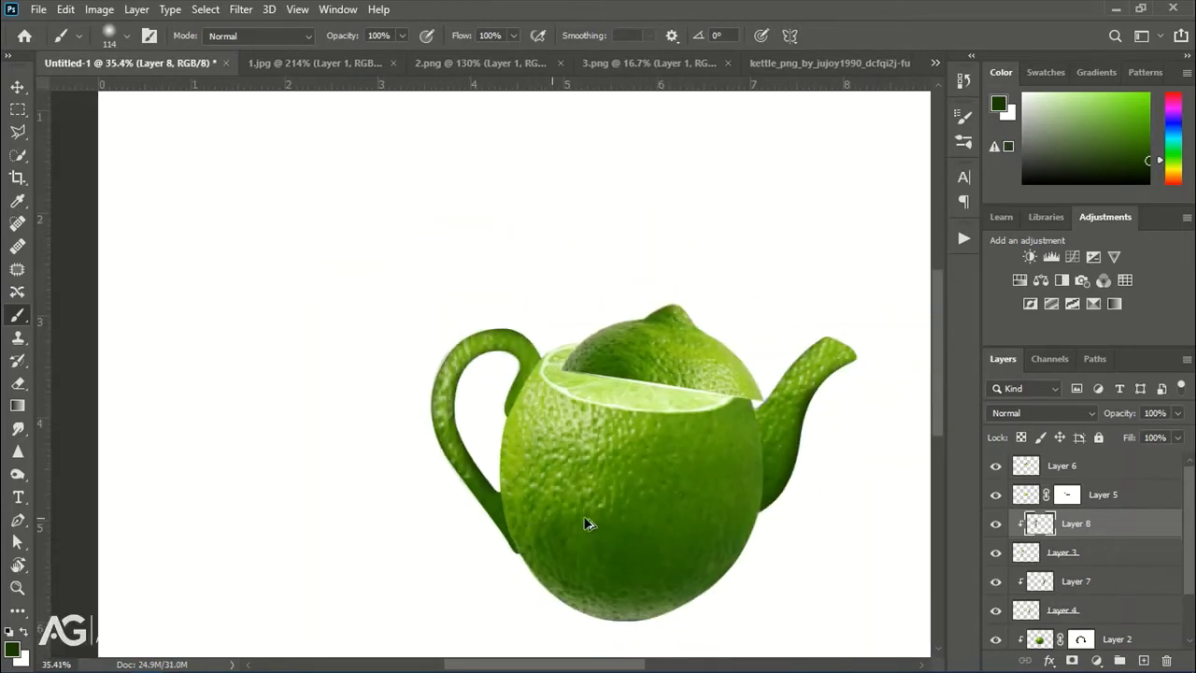
drag(585, 520, 477, 457)
Add Layer 9 above body Layer 2 and darken the body's lower edge
key(v)
click(1037, 638)
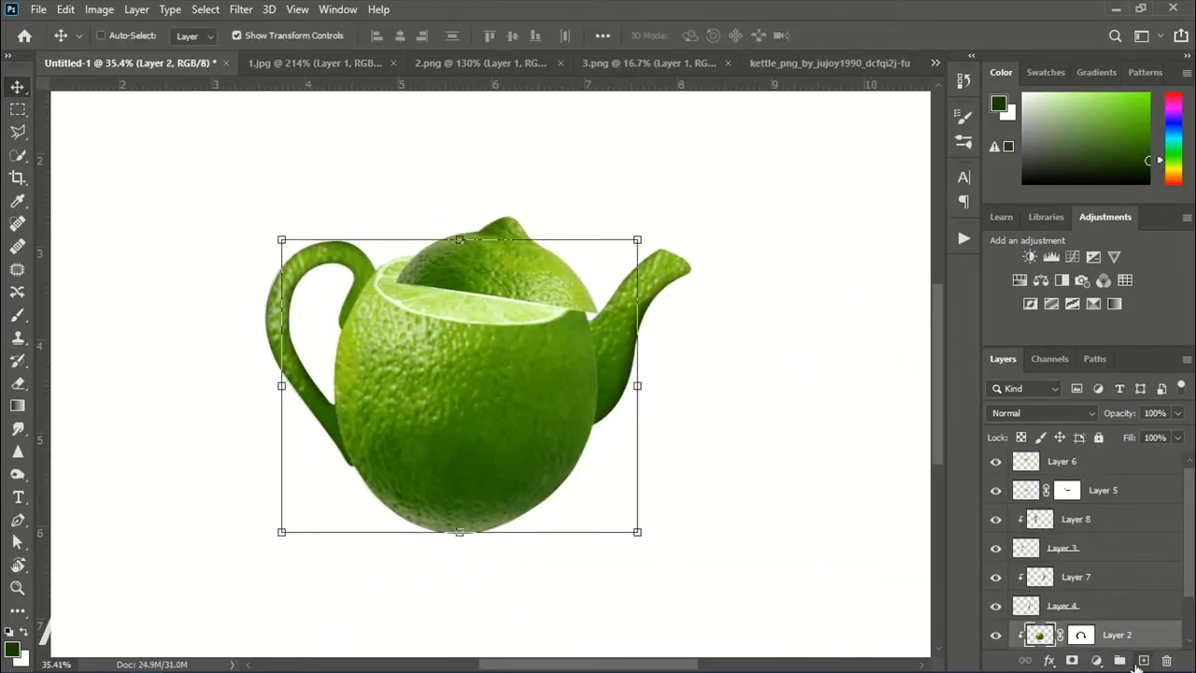
click(1141, 660)
key(b)
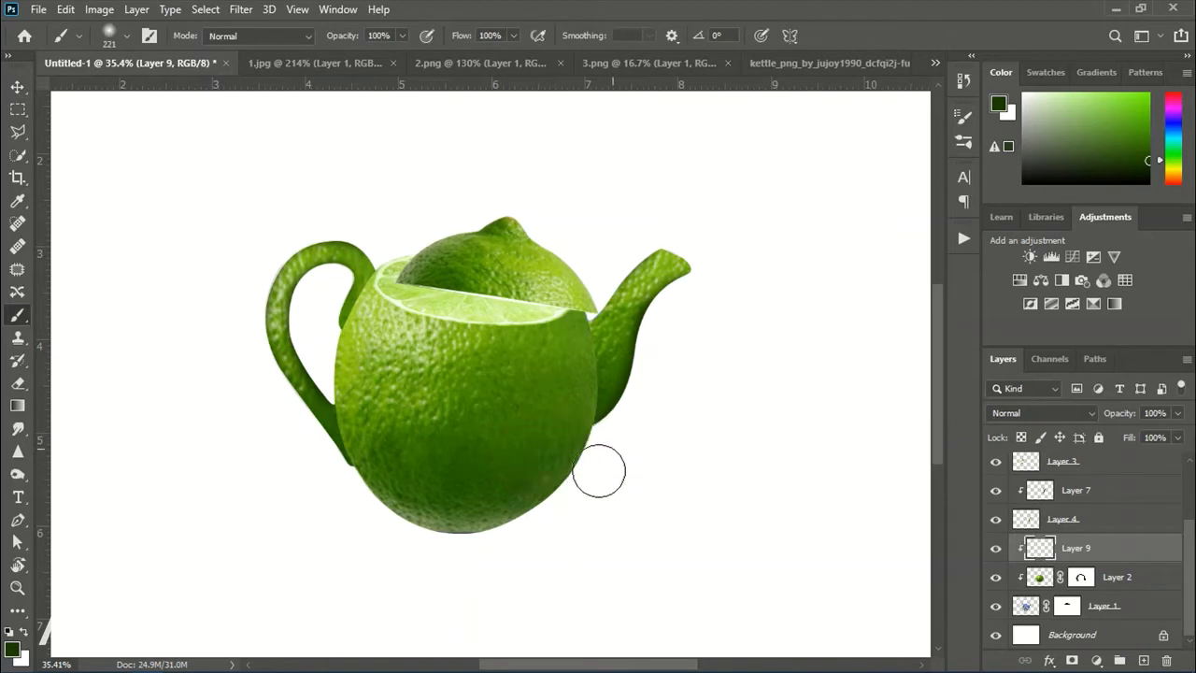
drag(598, 470, 363, 522)
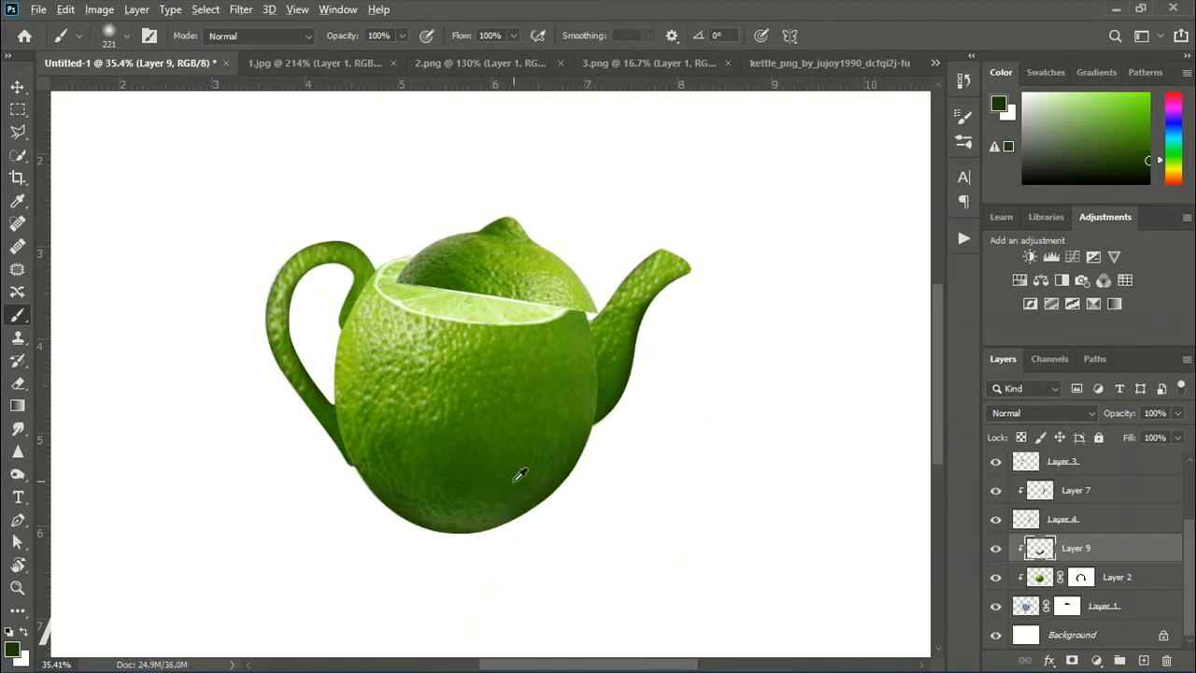
scroll(520, 475, down, 1)
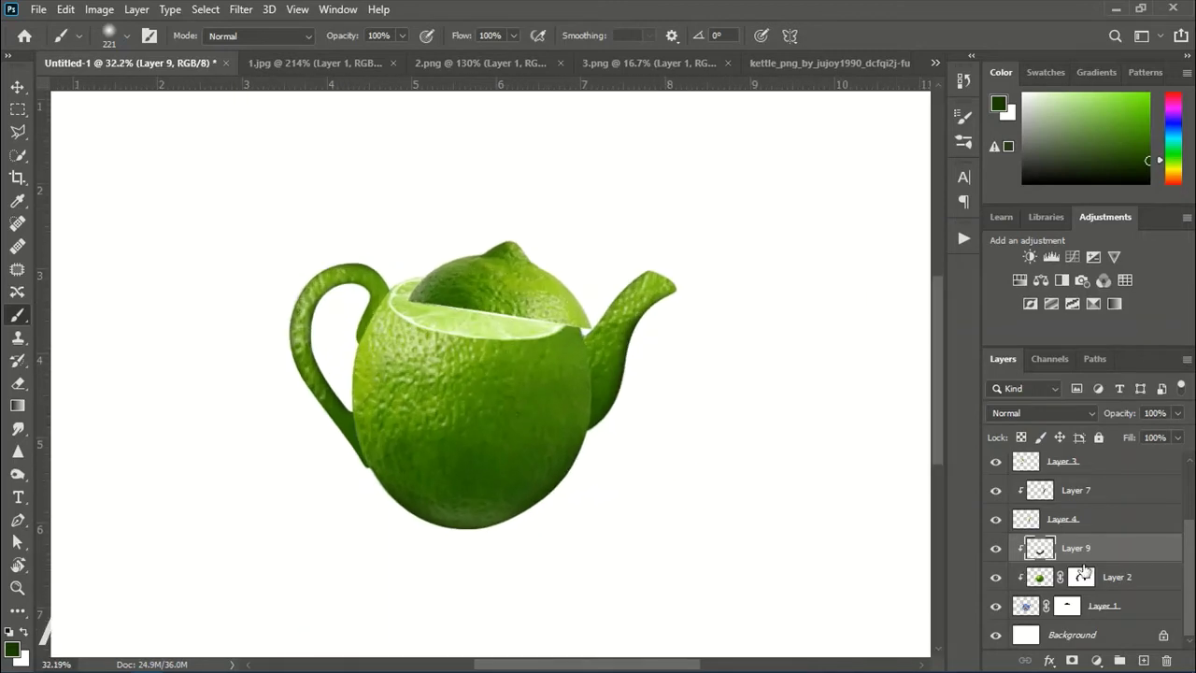
key(alt+period)
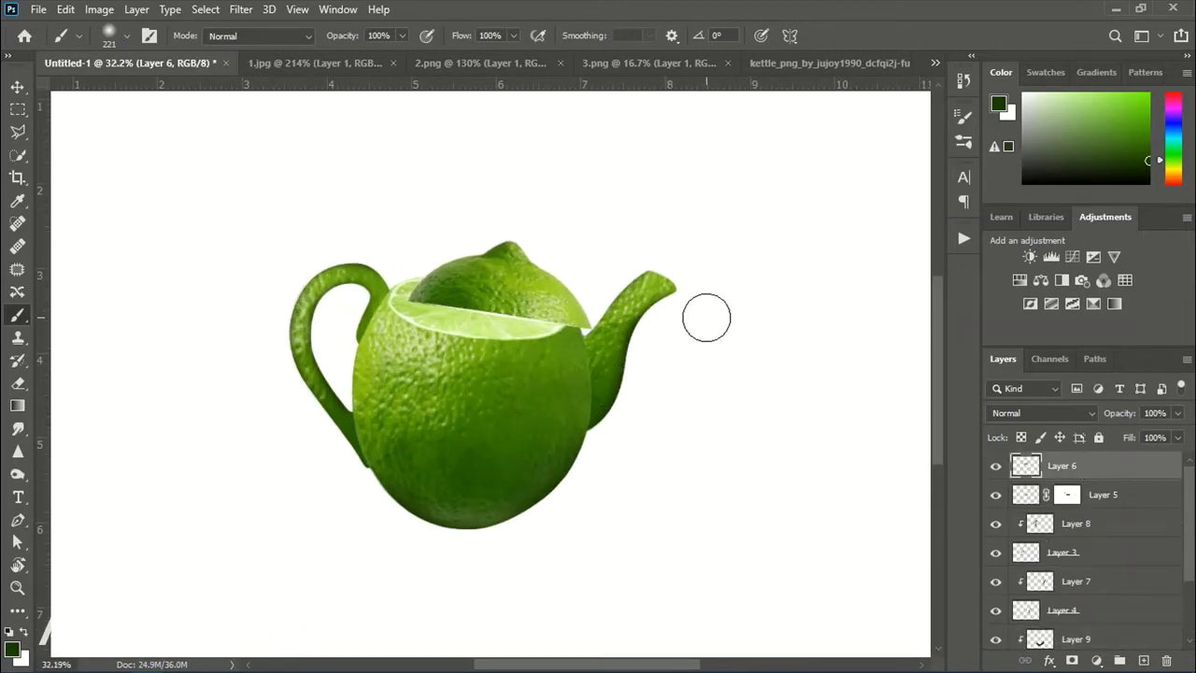
Clip Layer 7 to the spout and lower spout Layer 4 opacity to 60%
key(v)
click(621, 318)
scroll(707, 246, up, 5)
key(p)
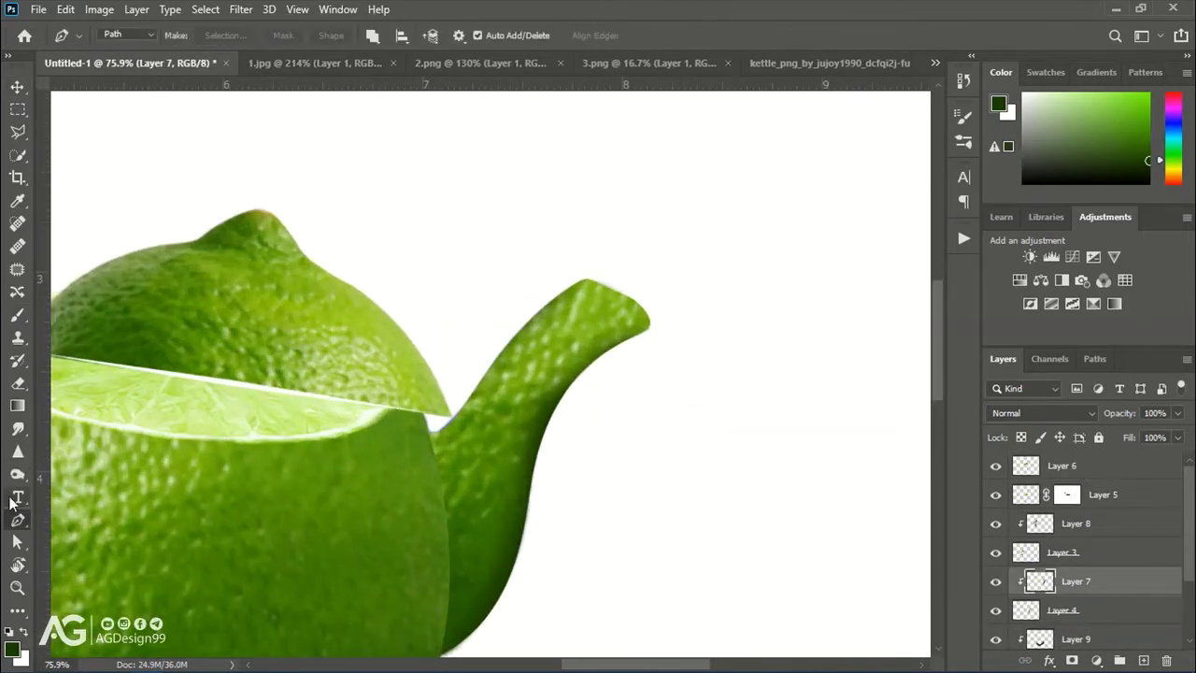
alt+click(1016, 581)
click(1026, 610)
click(1177, 413)
drag(1181, 435, 1146, 434)
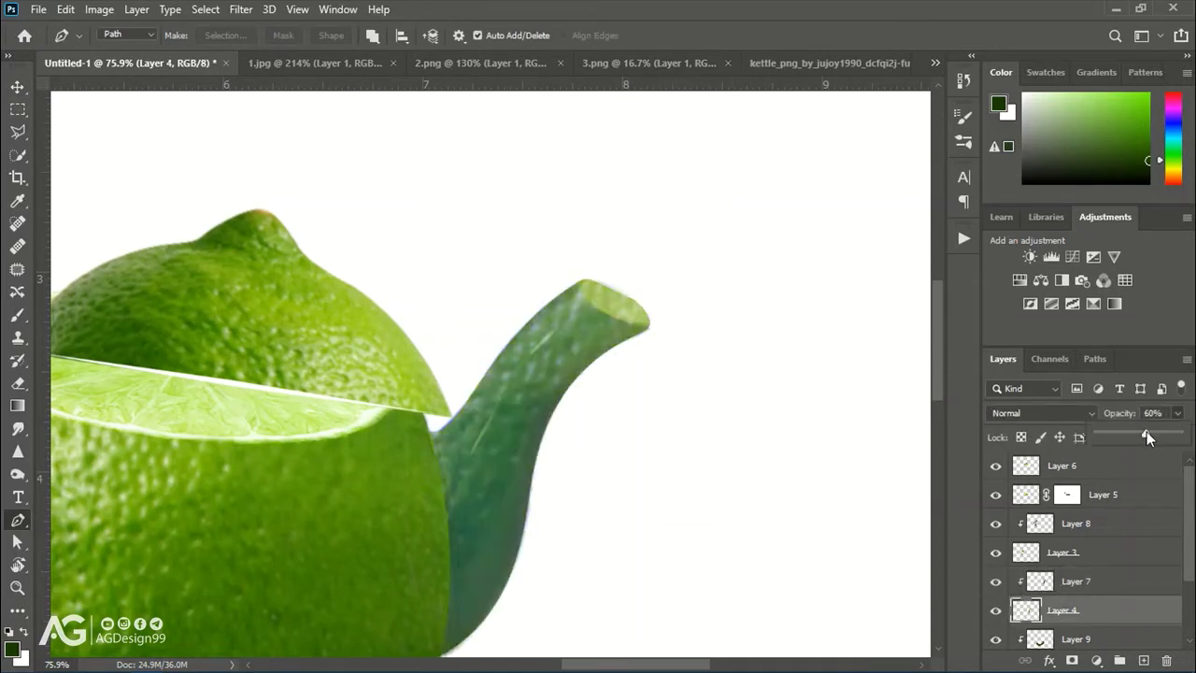
Draw a closed oval pen path around the spout opening and make it Shape 1
click(649, 325)
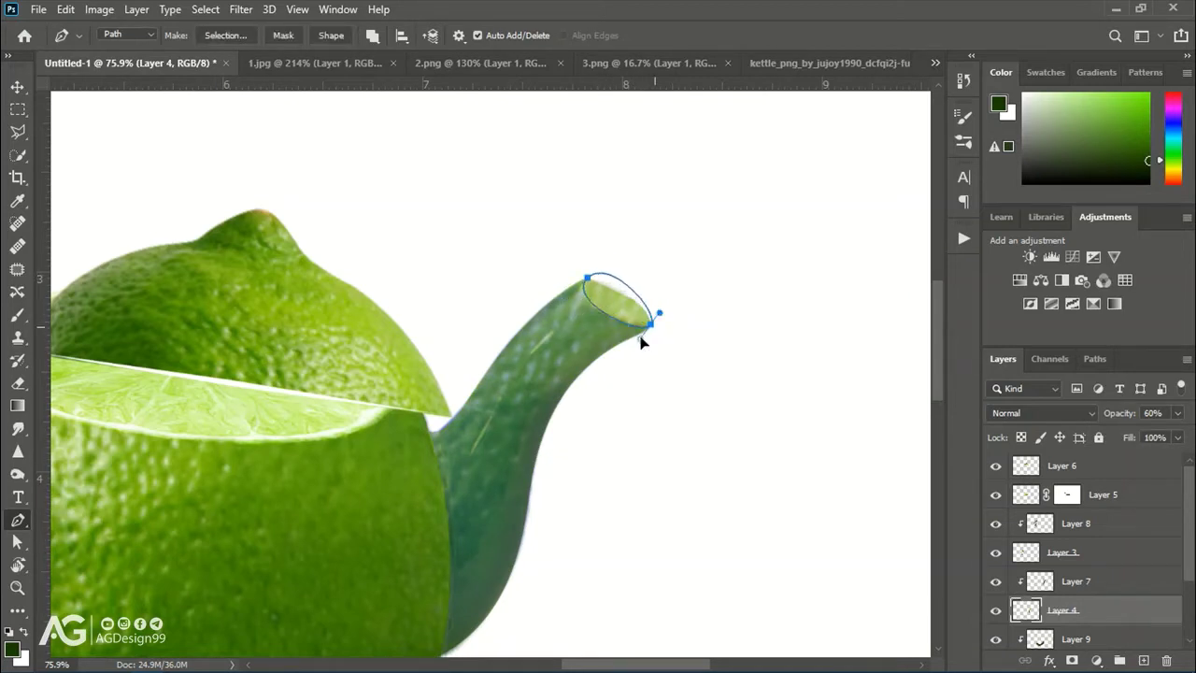
scroll(633, 316, up, 3)
scroll(654, 328, up, 2)
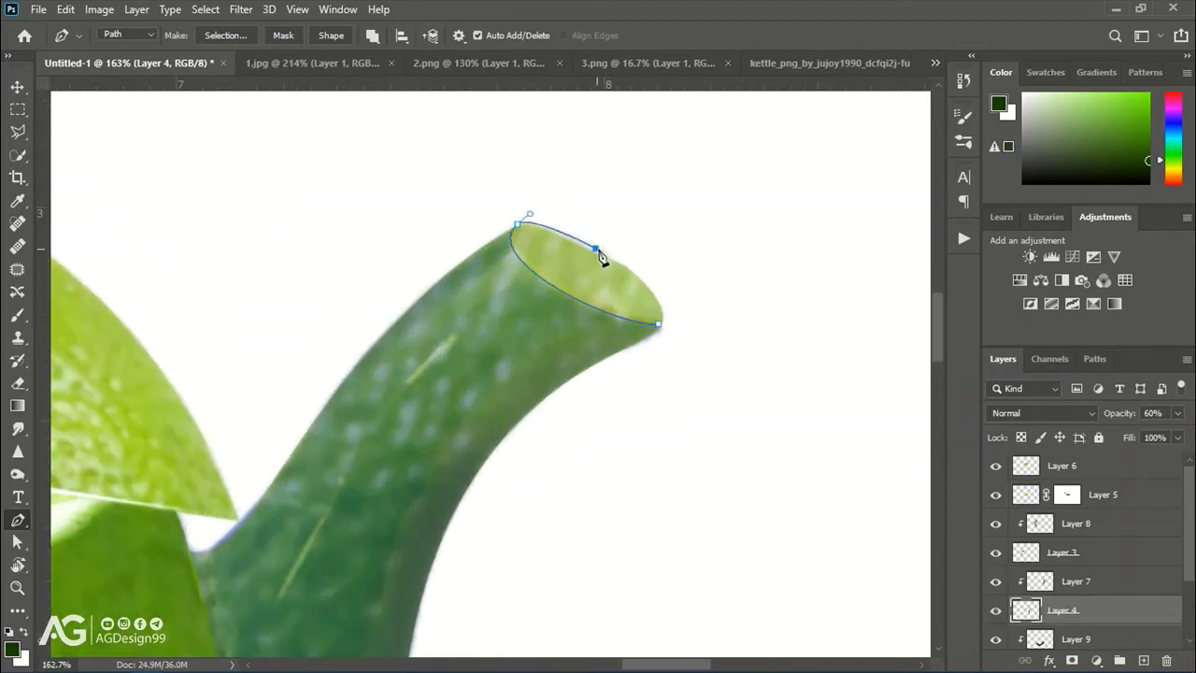
drag(657, 327, 660, 346)
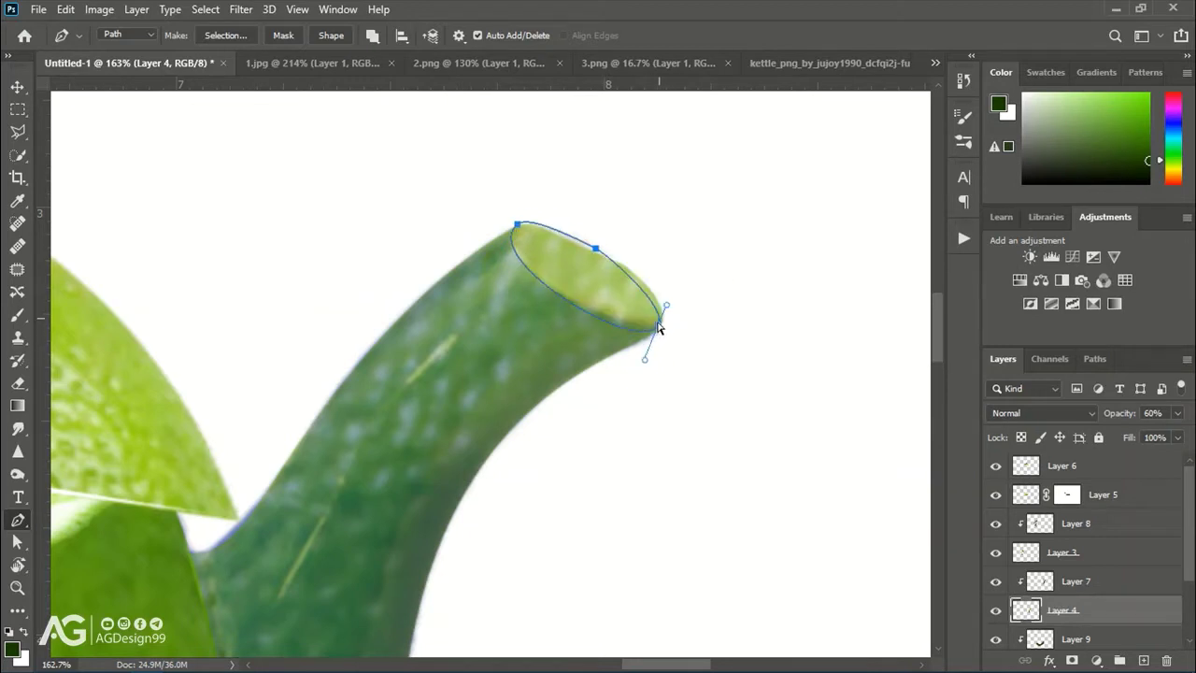
click(658, 326)
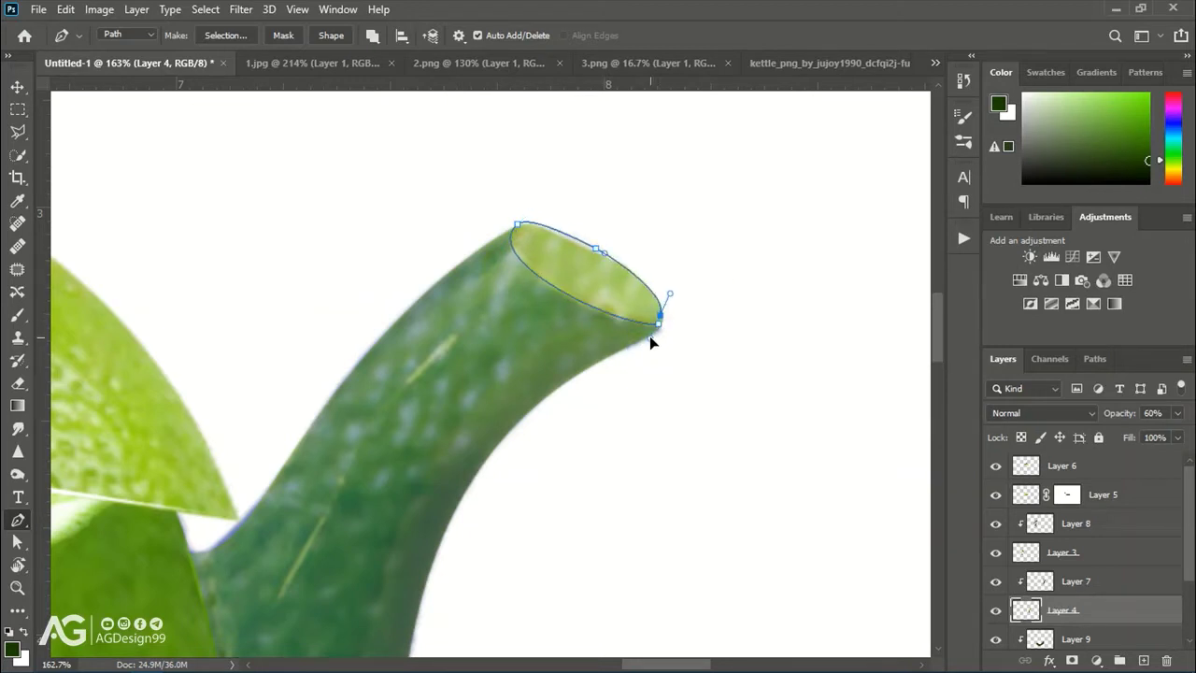
scroll(649, 338, up, 2)
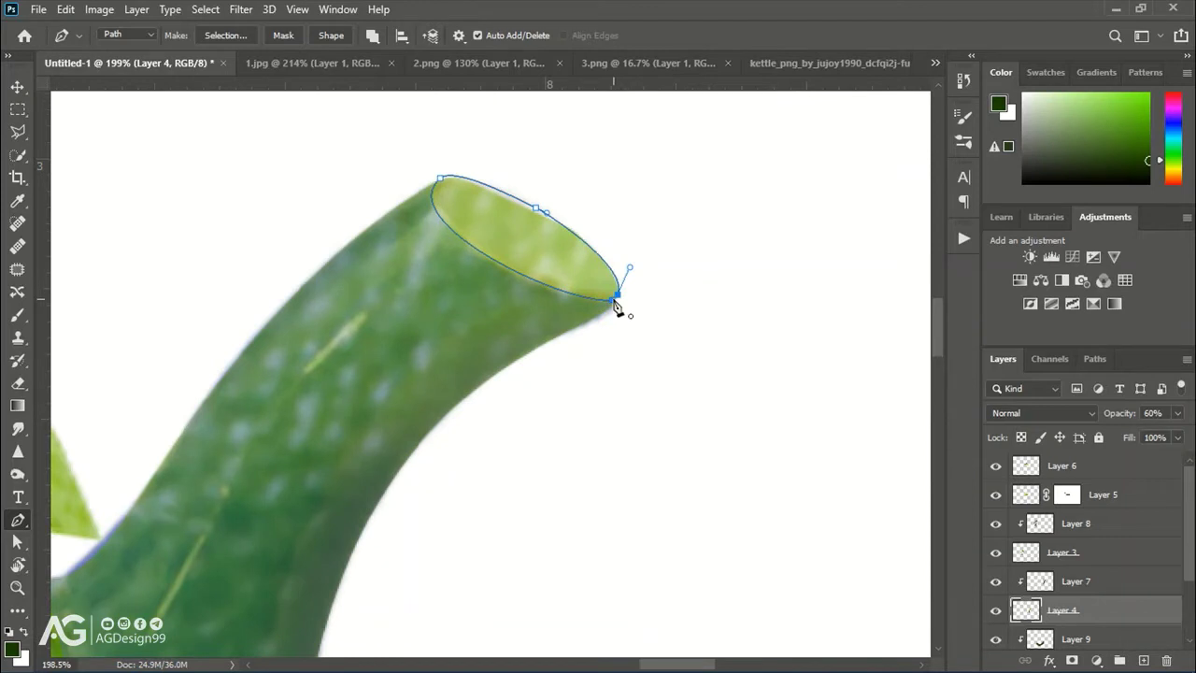
scroll(625, 302, down, 3)
scroll(568, 309, down, 7)
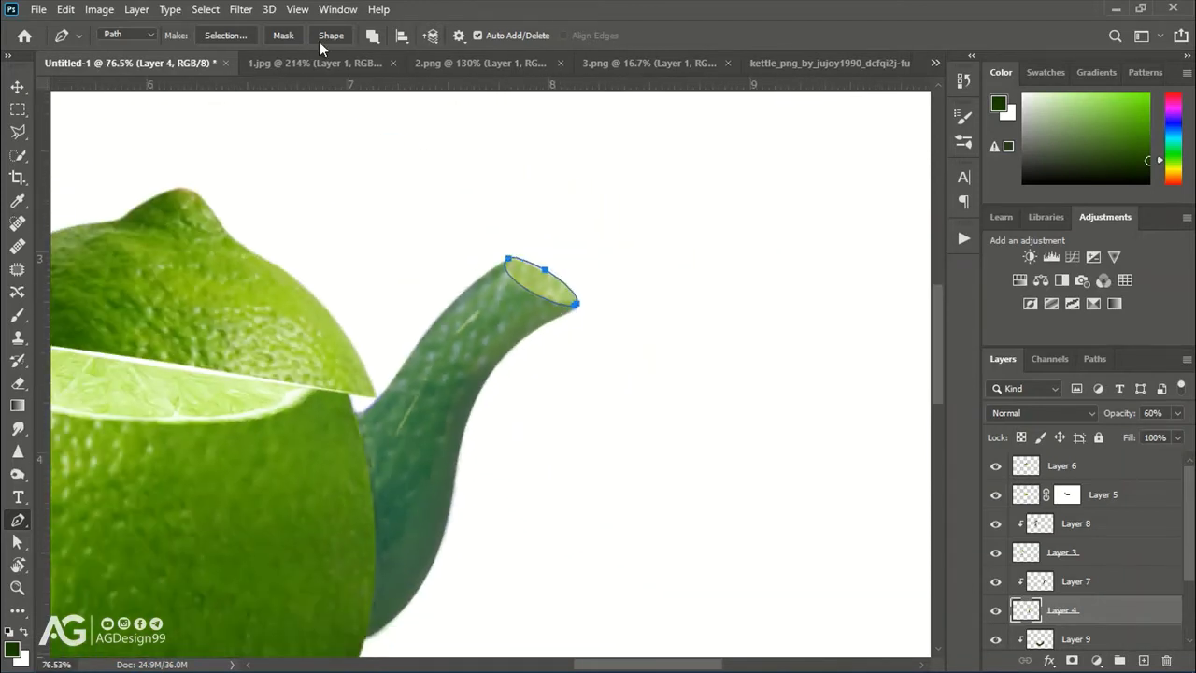
click(327, 36)
scroll(540, 284, up, 8)
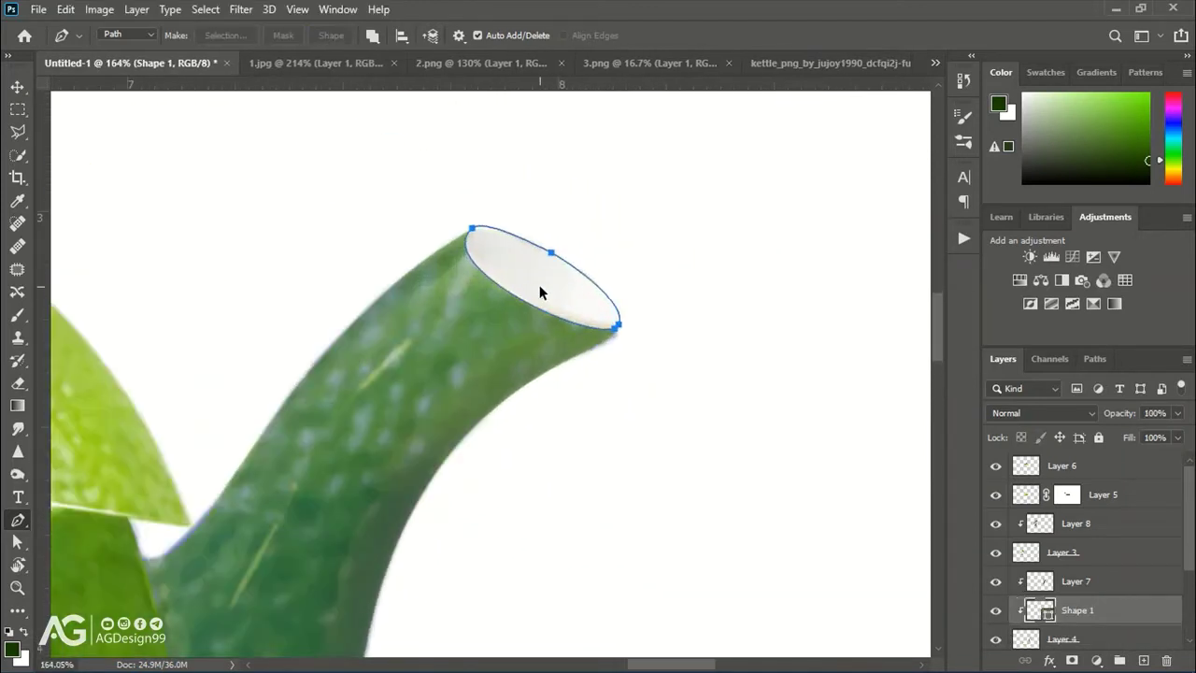
scroll(540, 284, up, 1)
click(1046, 618)
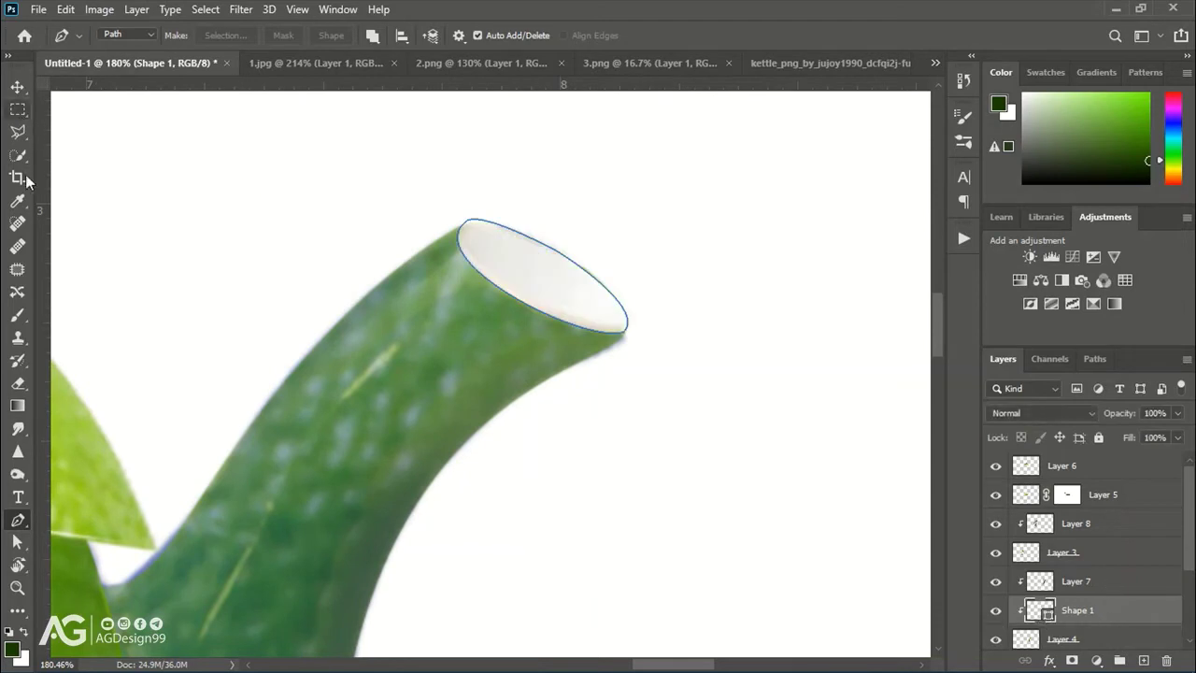
Set the pen to shape mode and delete the stray empty Layer 10
click(372, 36)
click(411, 67)
click(1143, 661)
click(378, 44)
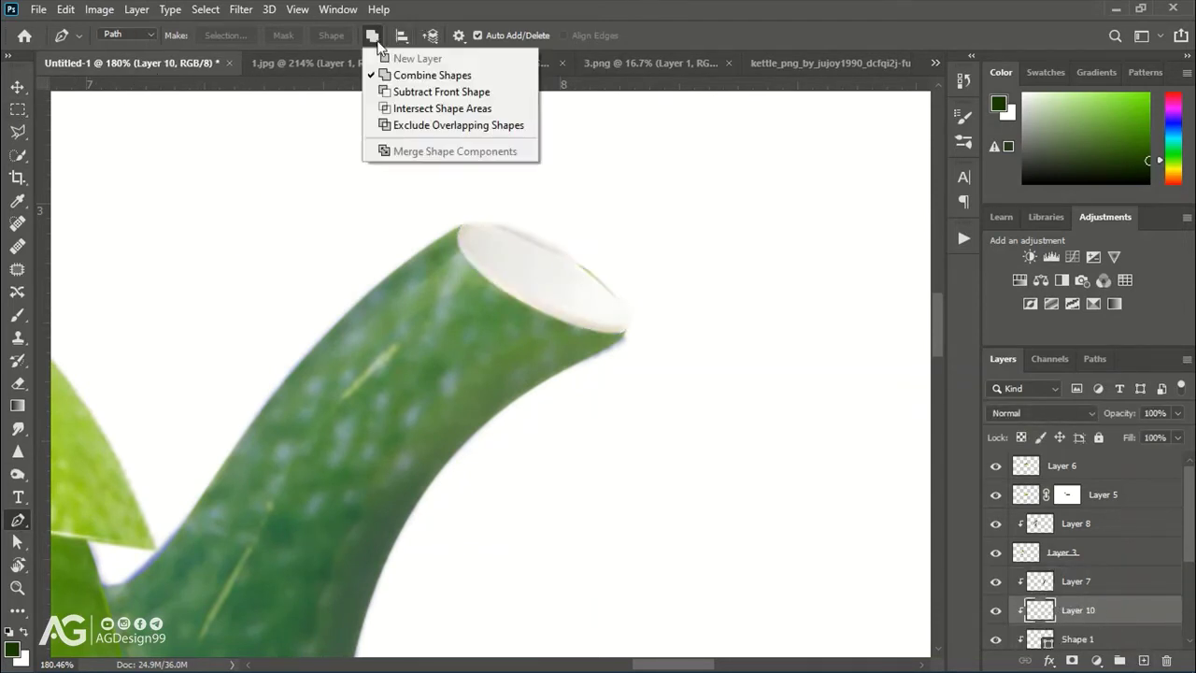
click(126, 34)
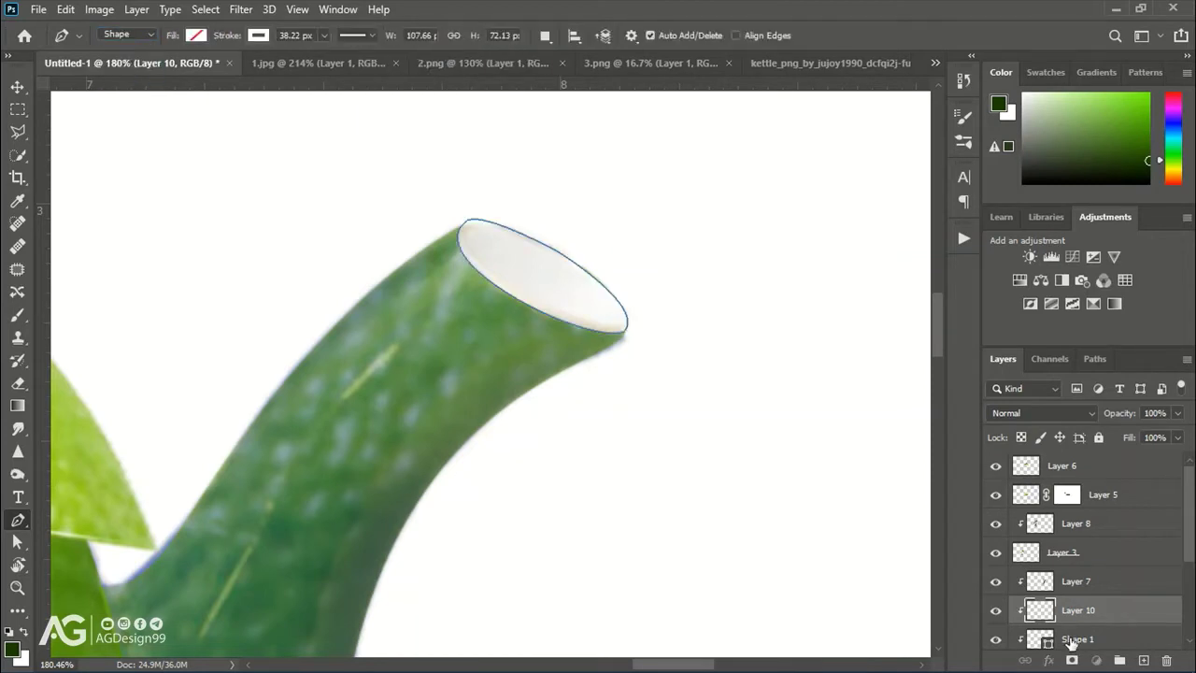
drag(1078, 610, 1161, 654)
Fill the Shape 1 oval with grey afafaf
click(258, 36)
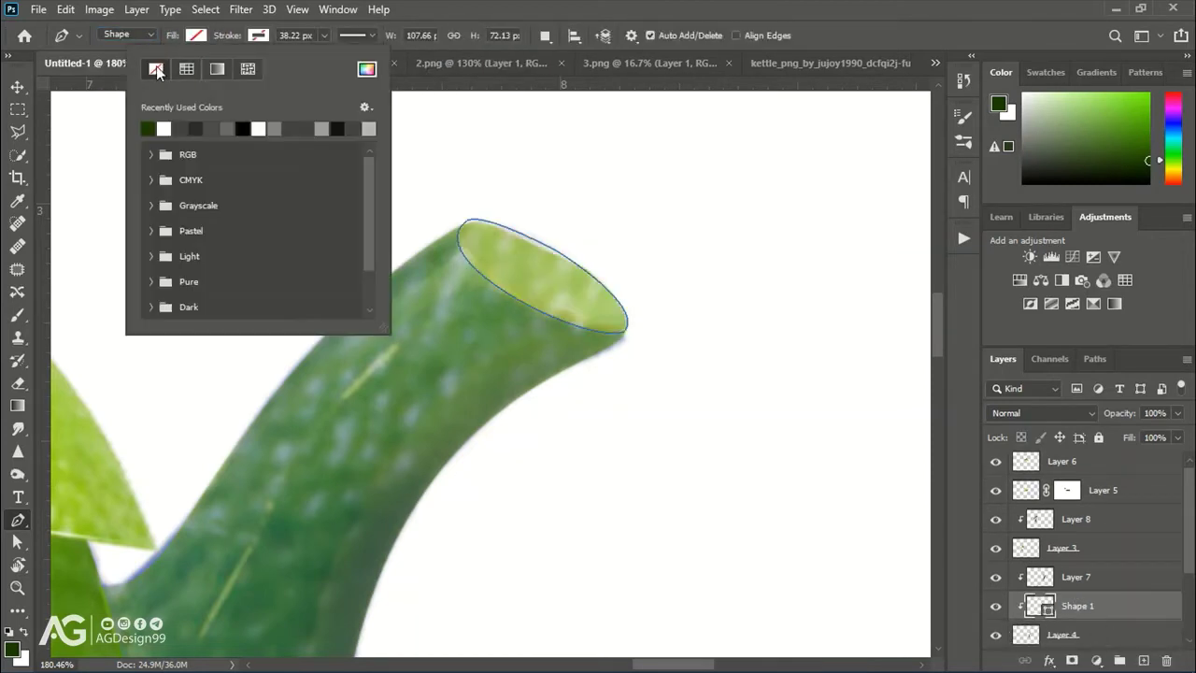
click(323, 40)
click(197, 36)
click(213, 128)
click(305, 68)
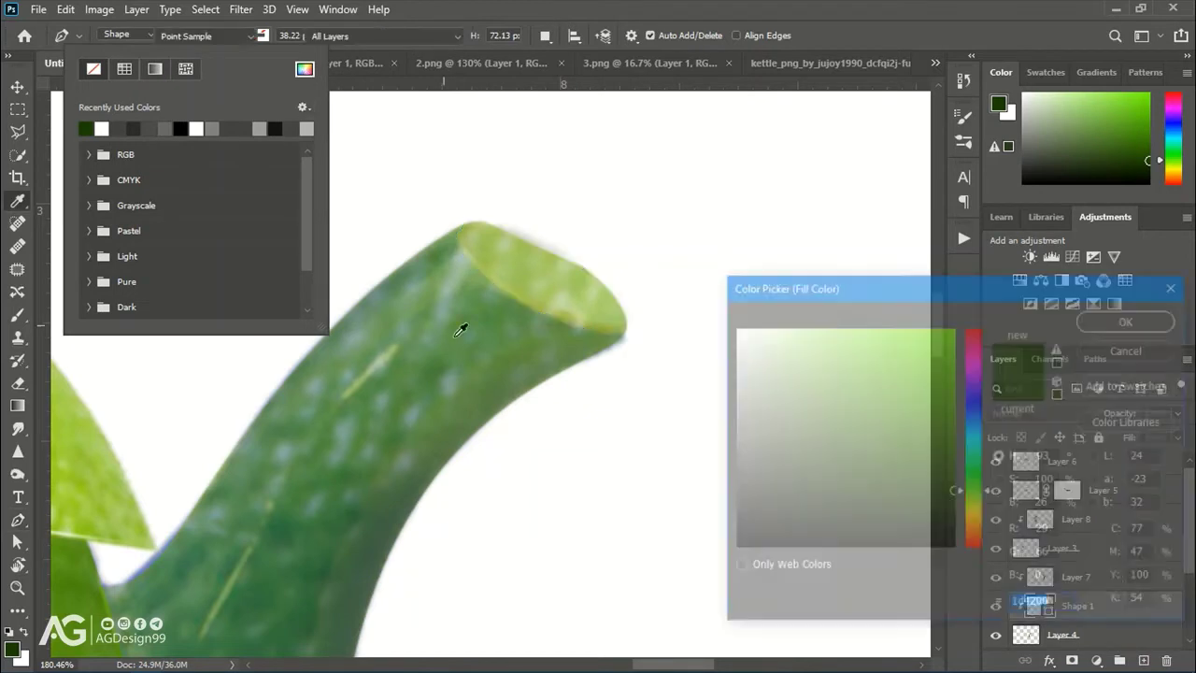
click(1129, 319)
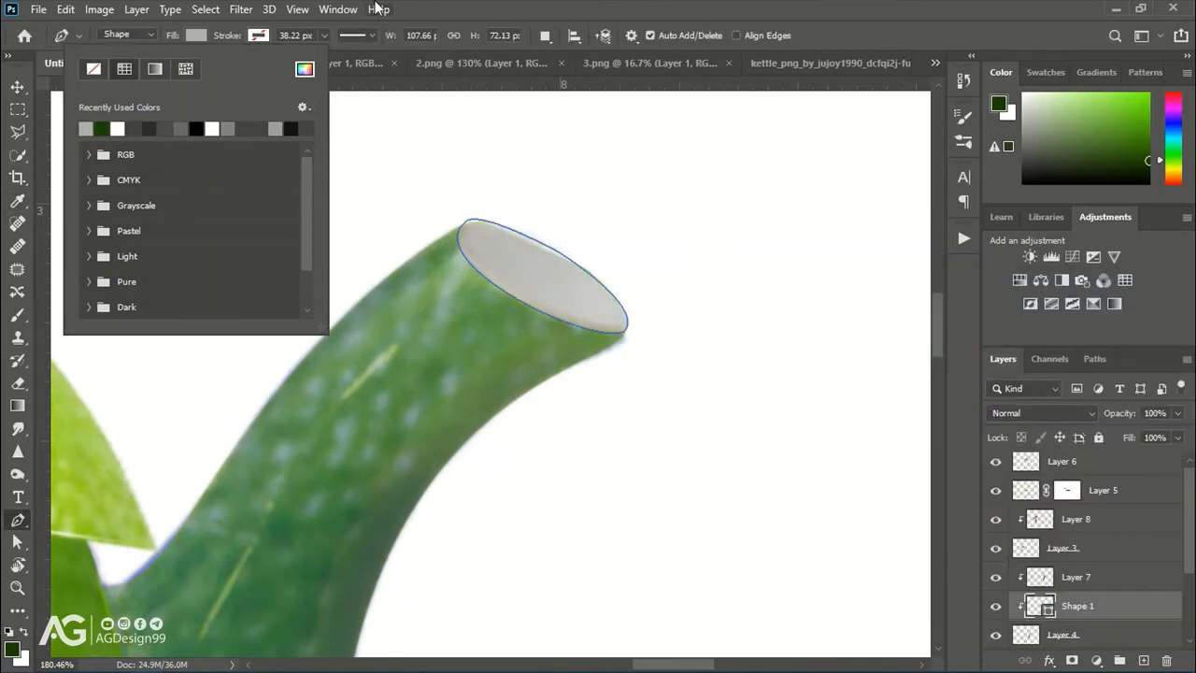
key(Return)
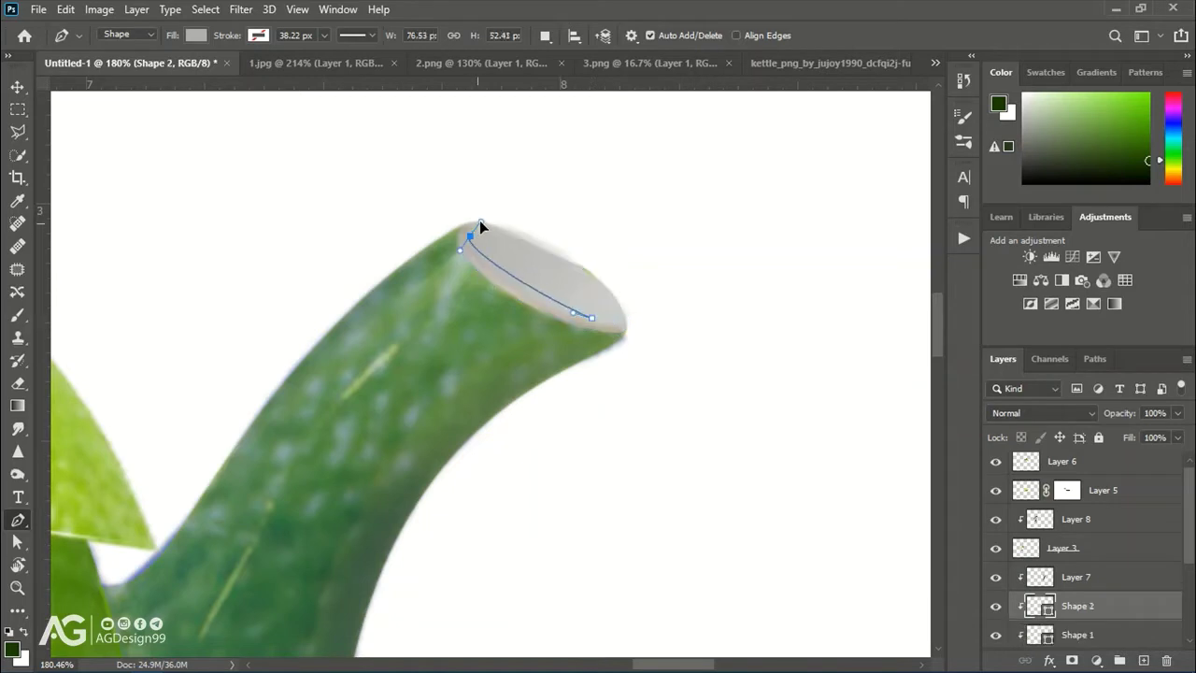
Shape a smaller inner oval as Shape 2 inside the spout opening
drag(469, 236, 473, 240)
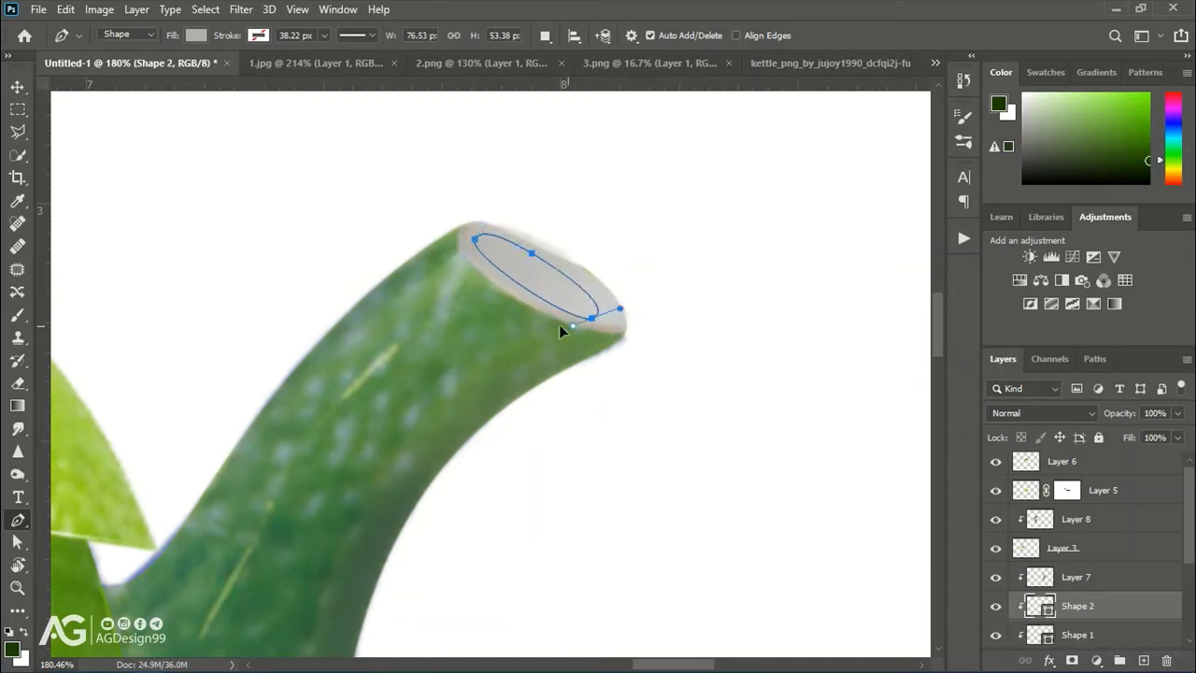
drag(615, 308, 586, 321)
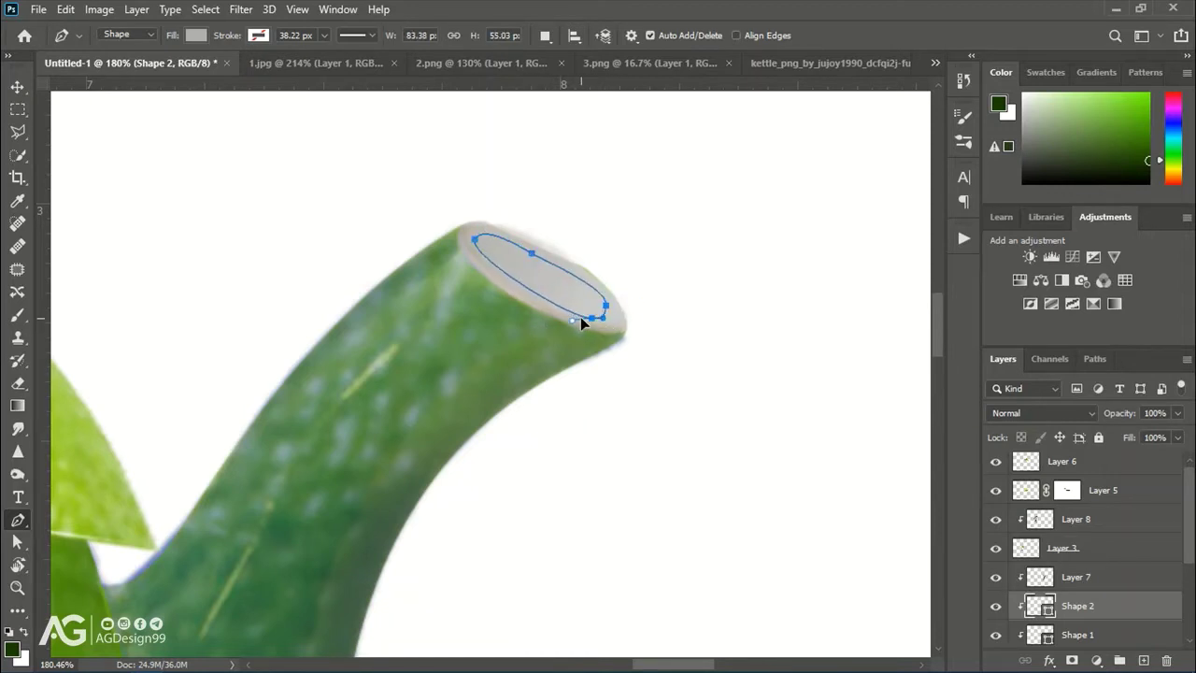
drag(532, 259, 530, 253)
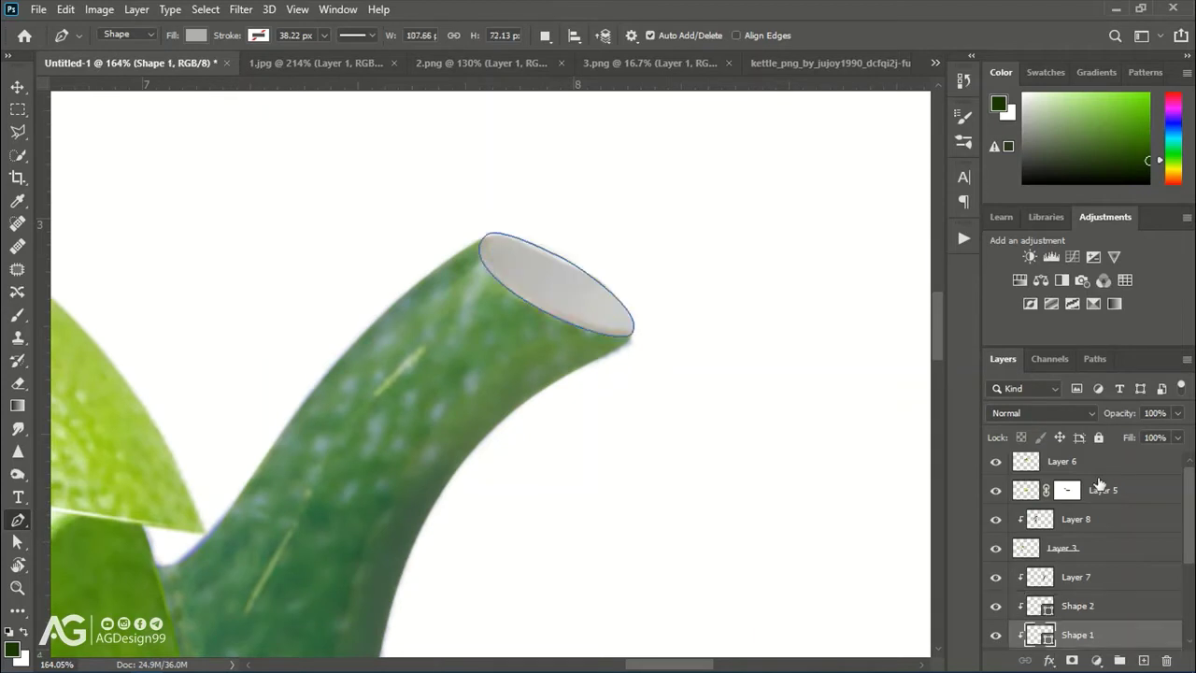
scroll(1068, 526, down, 1)
scroll(1066, 526, down, 1)
click(1075, 606)
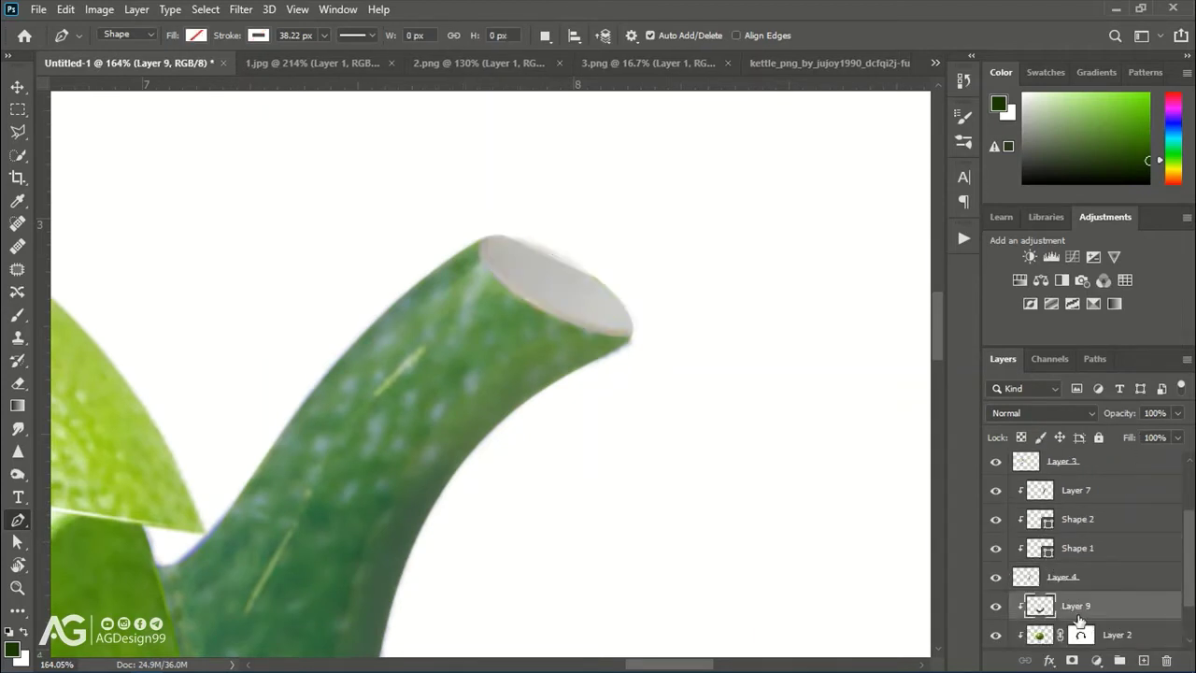
Set spout Layer 4 opacity to 100%
click(1062, 576)
click(1155, 413)
text(100)
key(Return)
Combine Shape 1 and Shape 2 with Subtract Front Shape to form a grey ring
click(1077, 550)
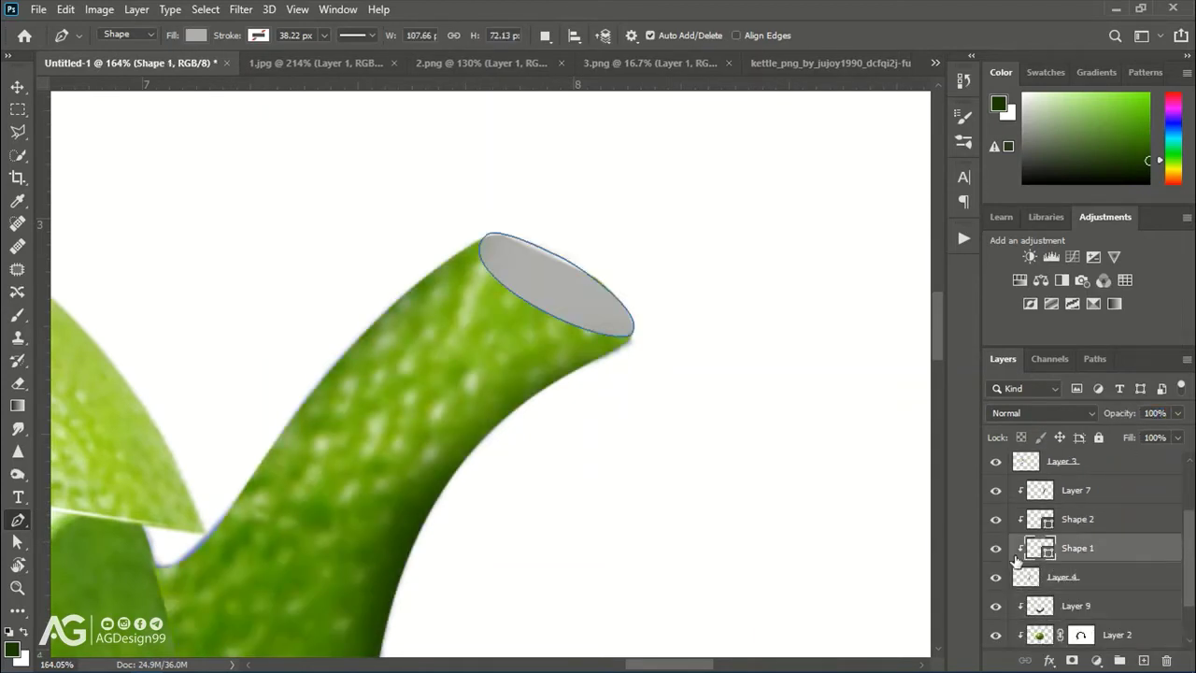
click(1074, 519)
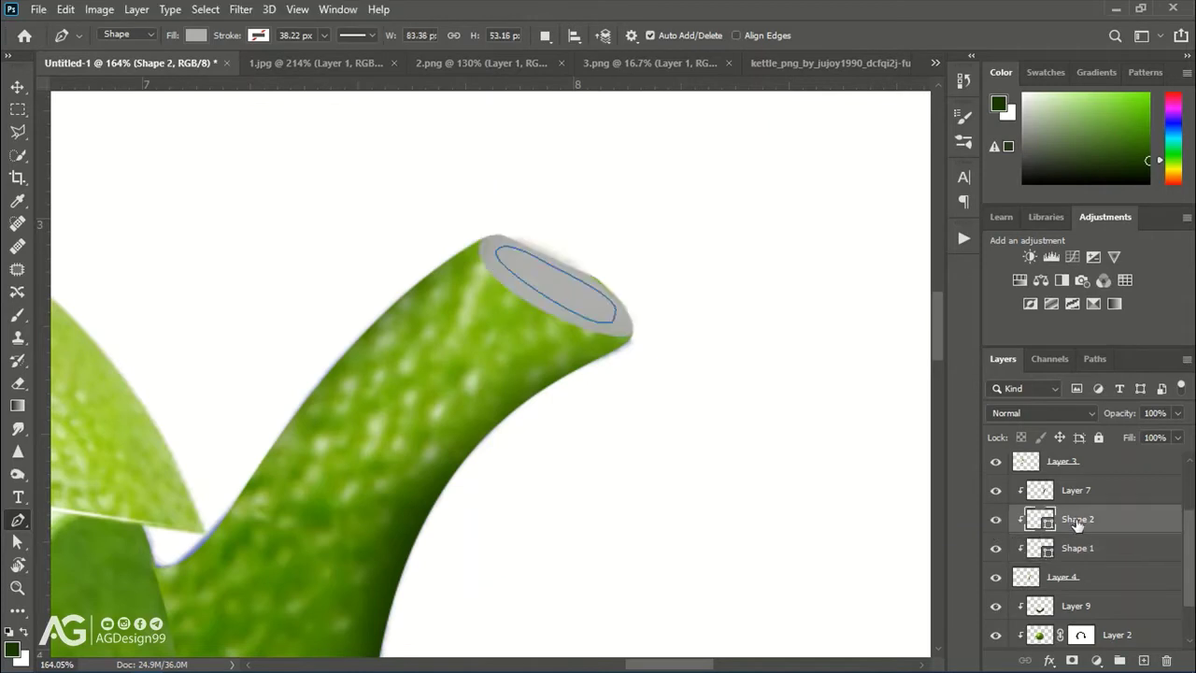
shift+click(1084, 550)
click(545, 36)
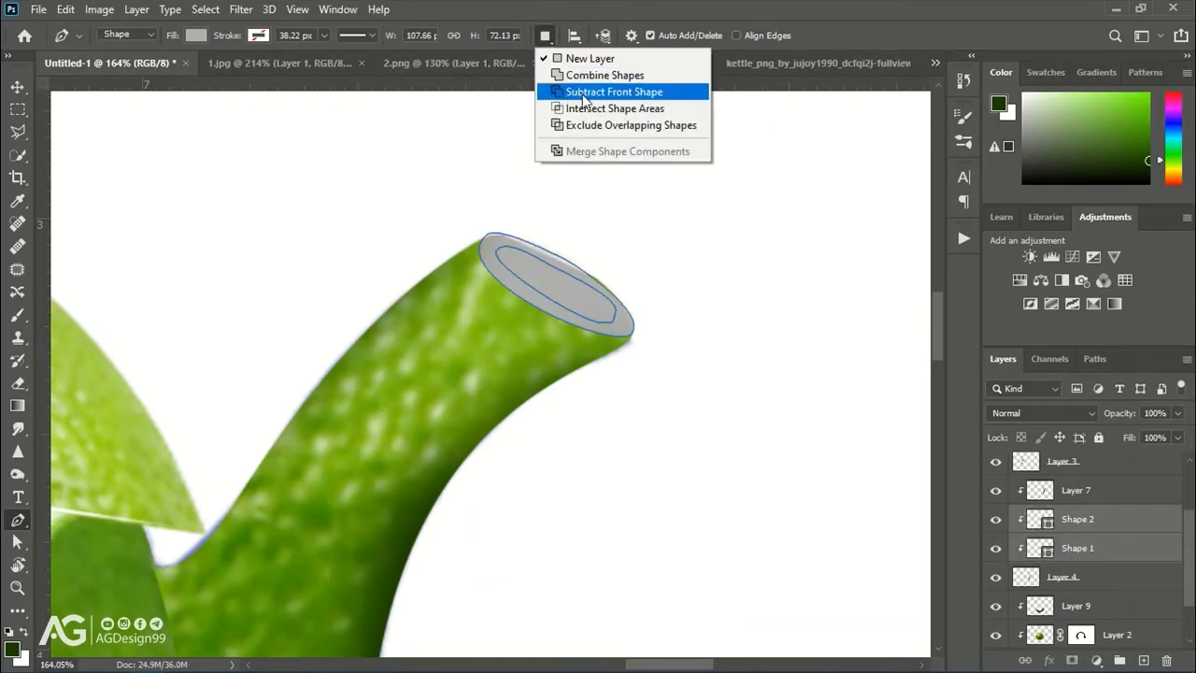
click(593, 88)
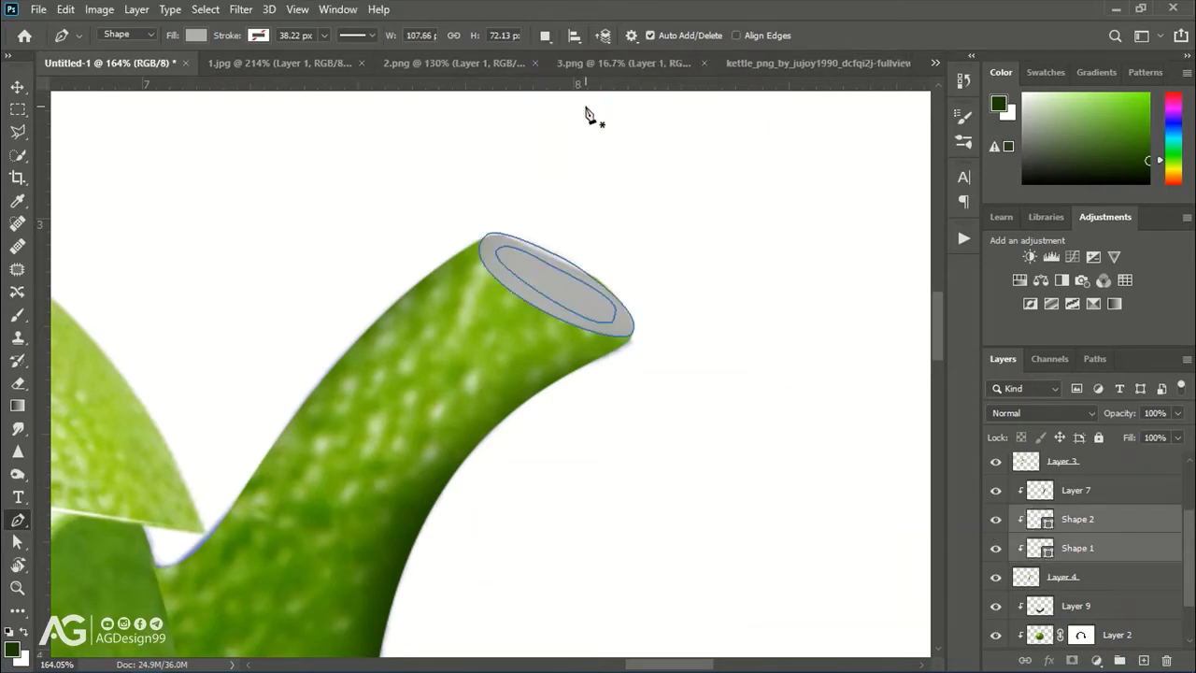
click(136, 9)
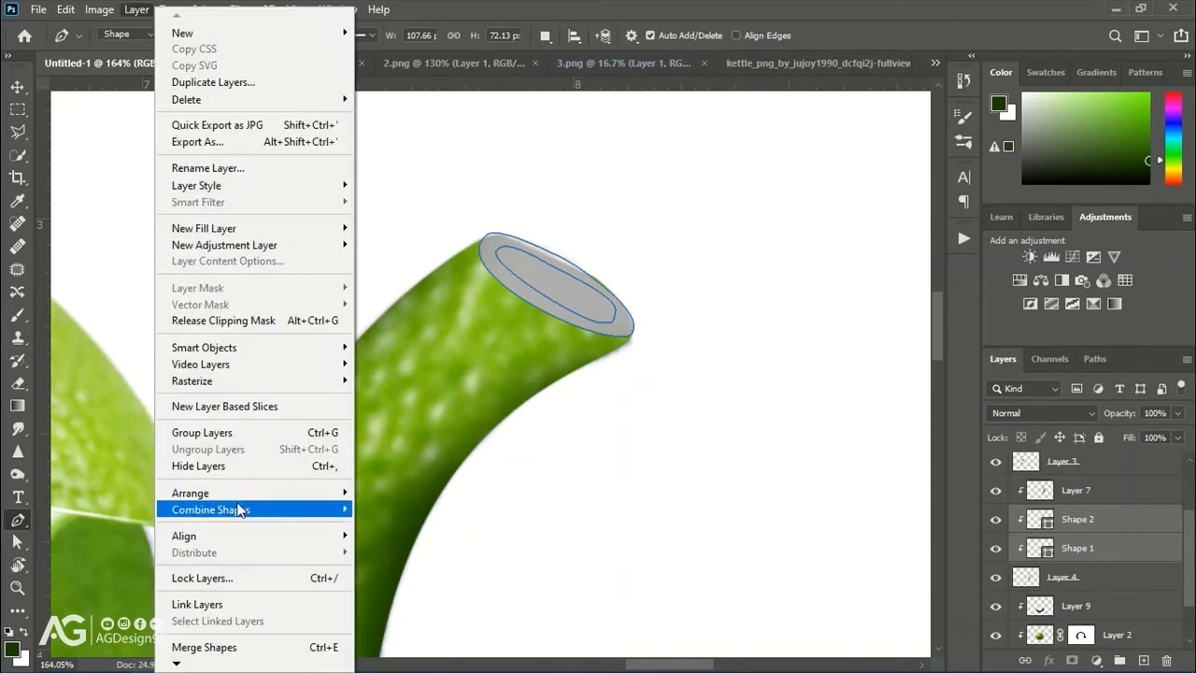
click(392, 524)
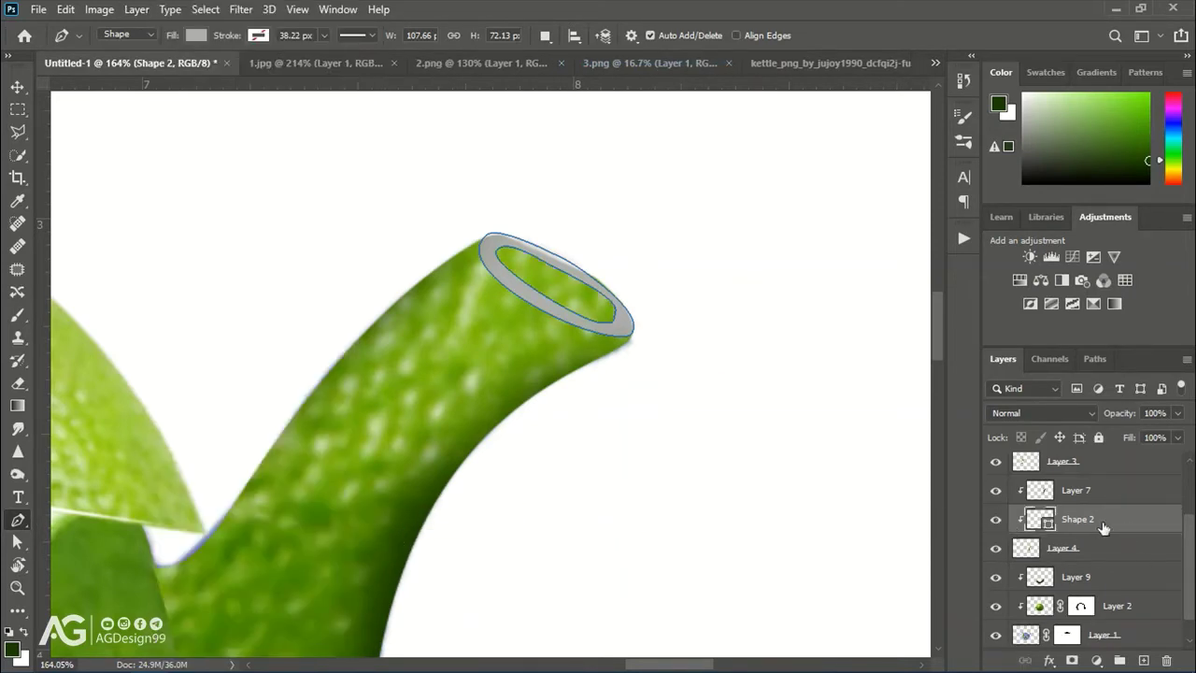
scroll(1103, 529, down, 1)
click(1080, 576)
click(1040, 547)
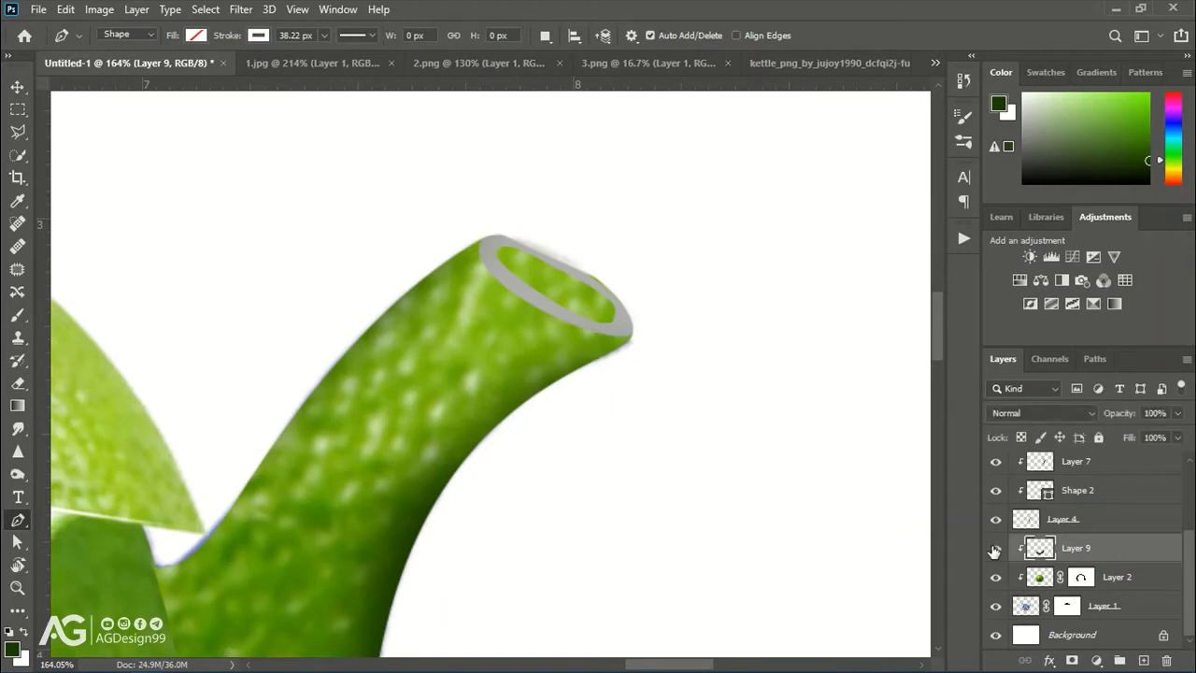
click(1060, 520)
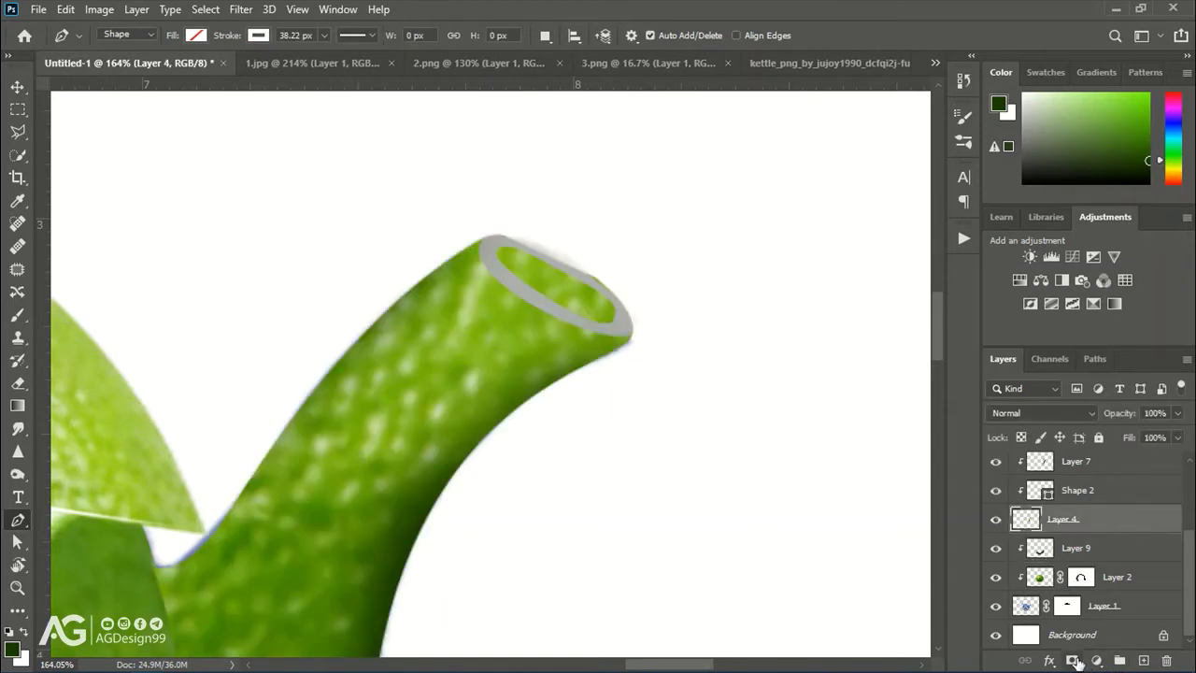
Mask spout Layer 4 and paint a pale inner wall inside the opening
click(1074, 661)
key(b)
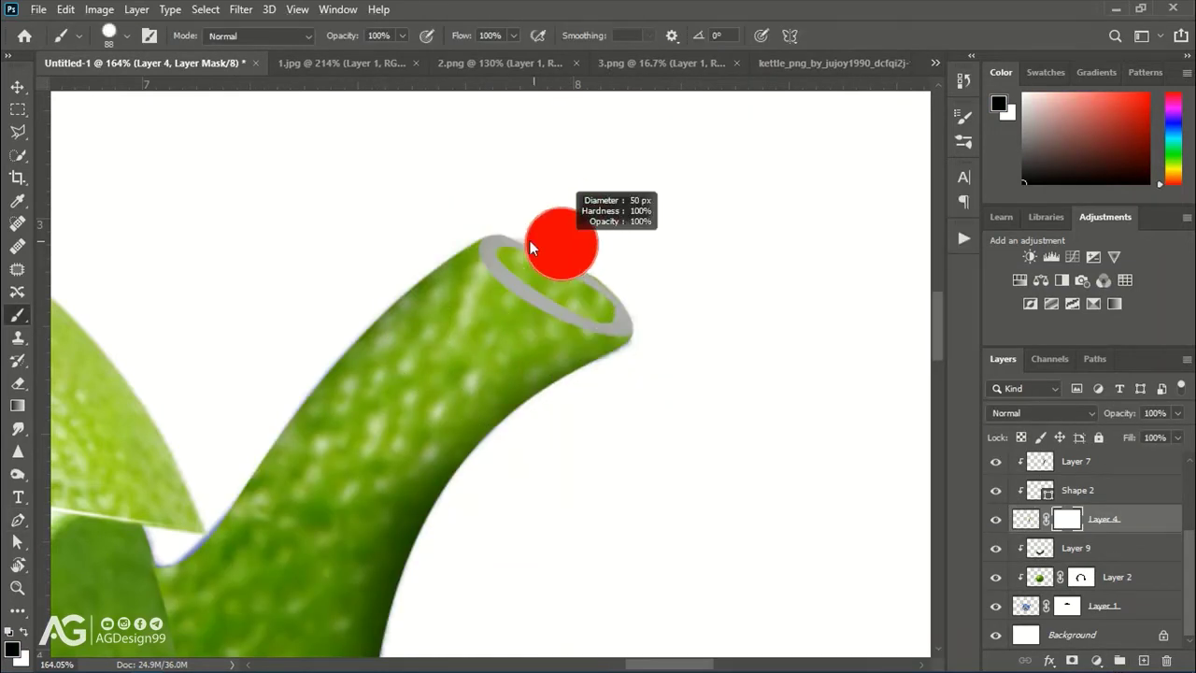
drag(558, 291, 609, 306)
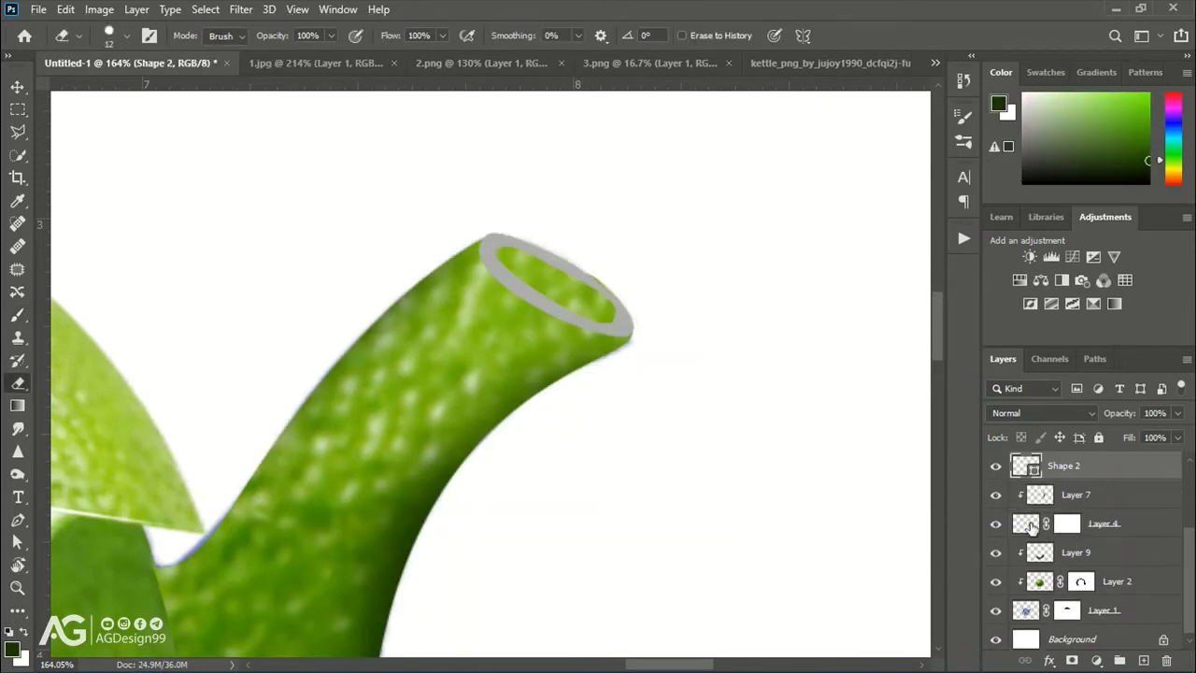
click(1031, 528)
click(1066, 523)
key(b)
drag(619, 308, 534, 273)
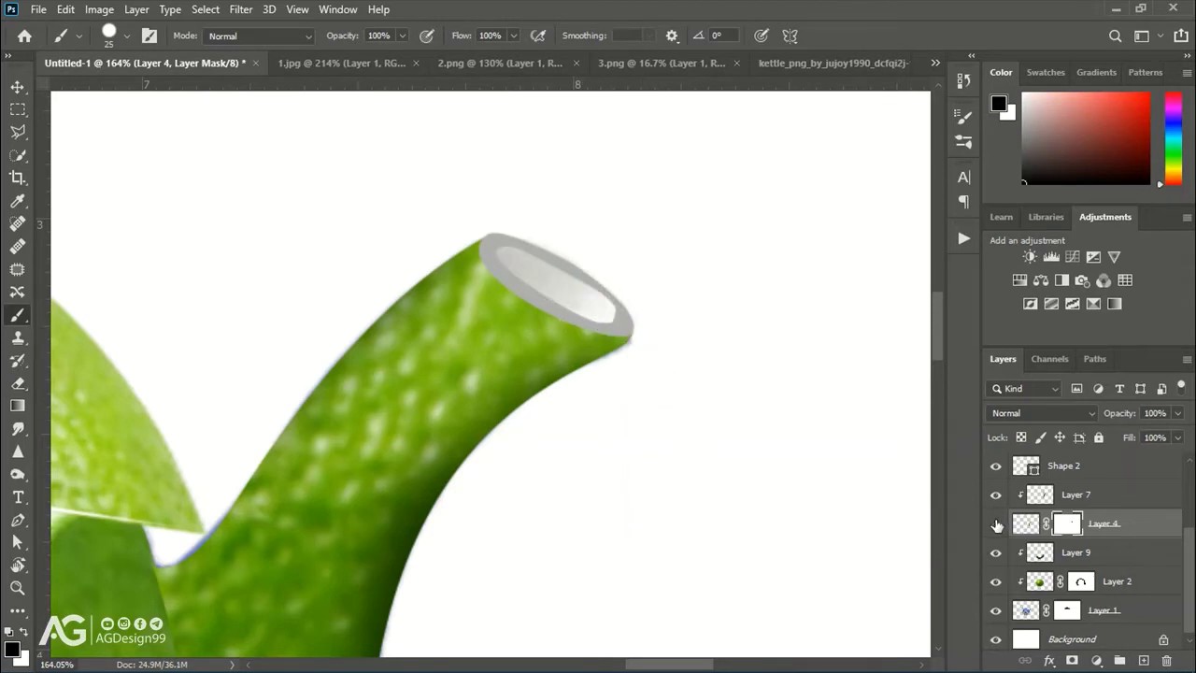
Select a rectangular patch of lime texture from the teapot body
click(17, 110)
scroll(280, 411, down, 3)
drag(279, 411, 371, 566)
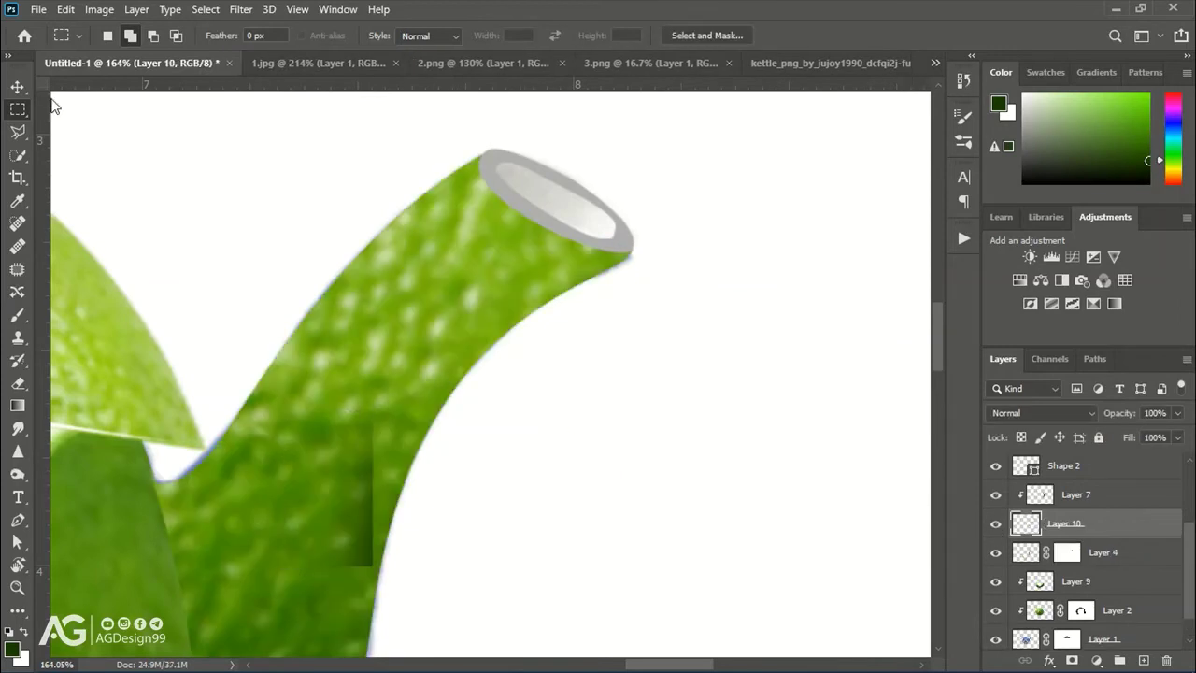
Move Layer 10's patch above Shape 2, rotate it about 18° over the spout tip, and clip it
key(v)
drag(327, 487, 772, 221)
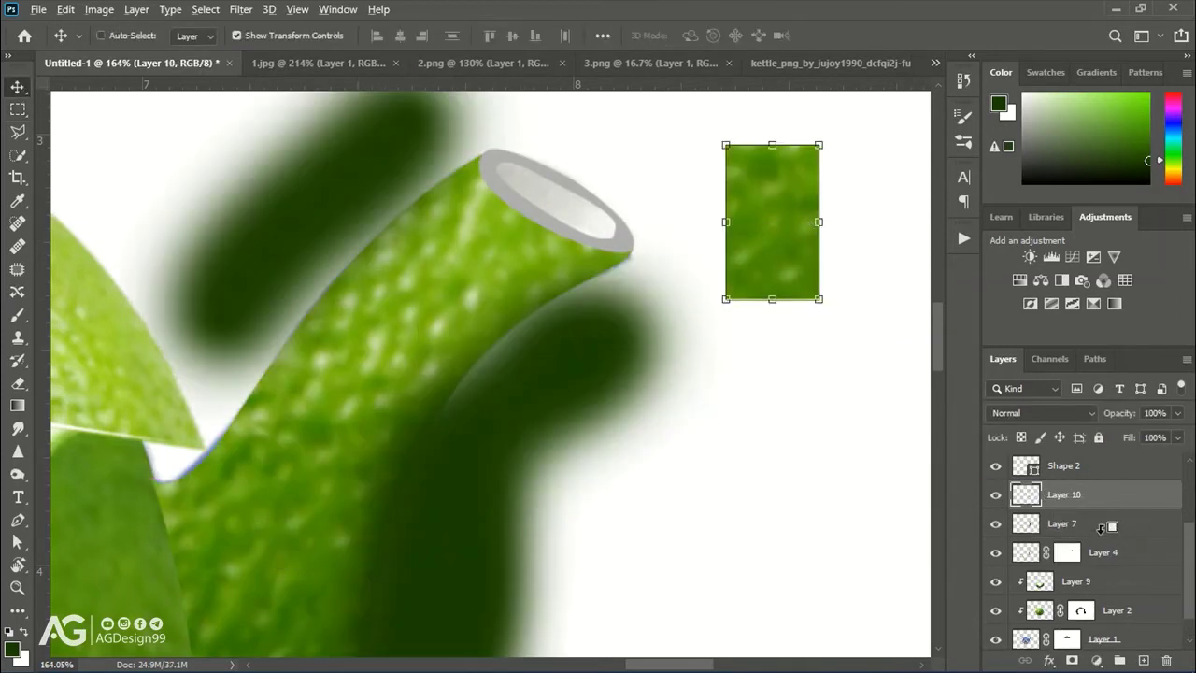
mouse_move(1103, 483)
mouse_down()
mouse_move(1077, 500)
mouse_move(1075, 459)
mouse_up()
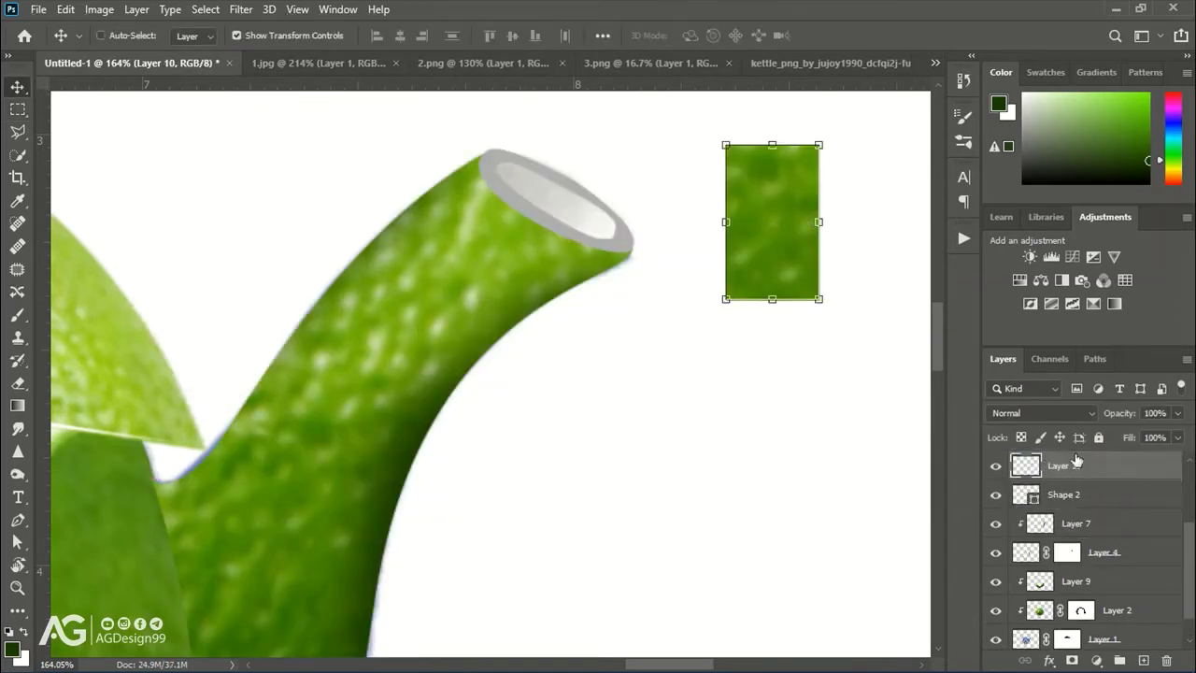
drag(772, 267, 540, 236)
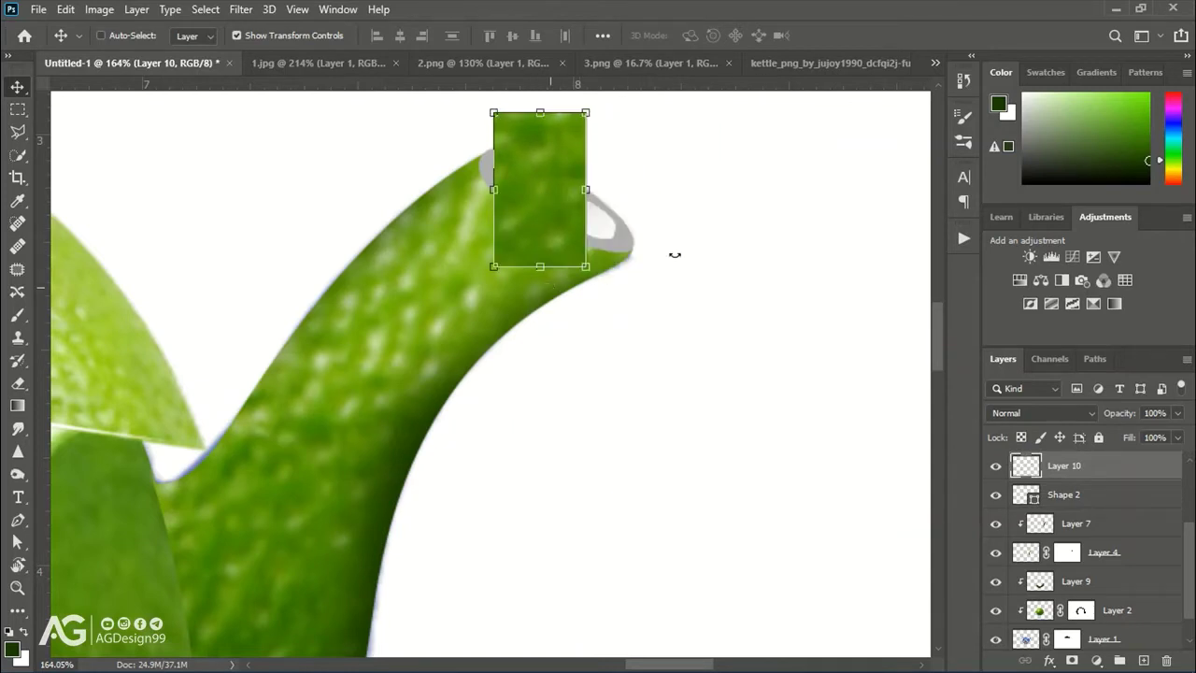
drag(675, 254, 667, 182)
key(Return)
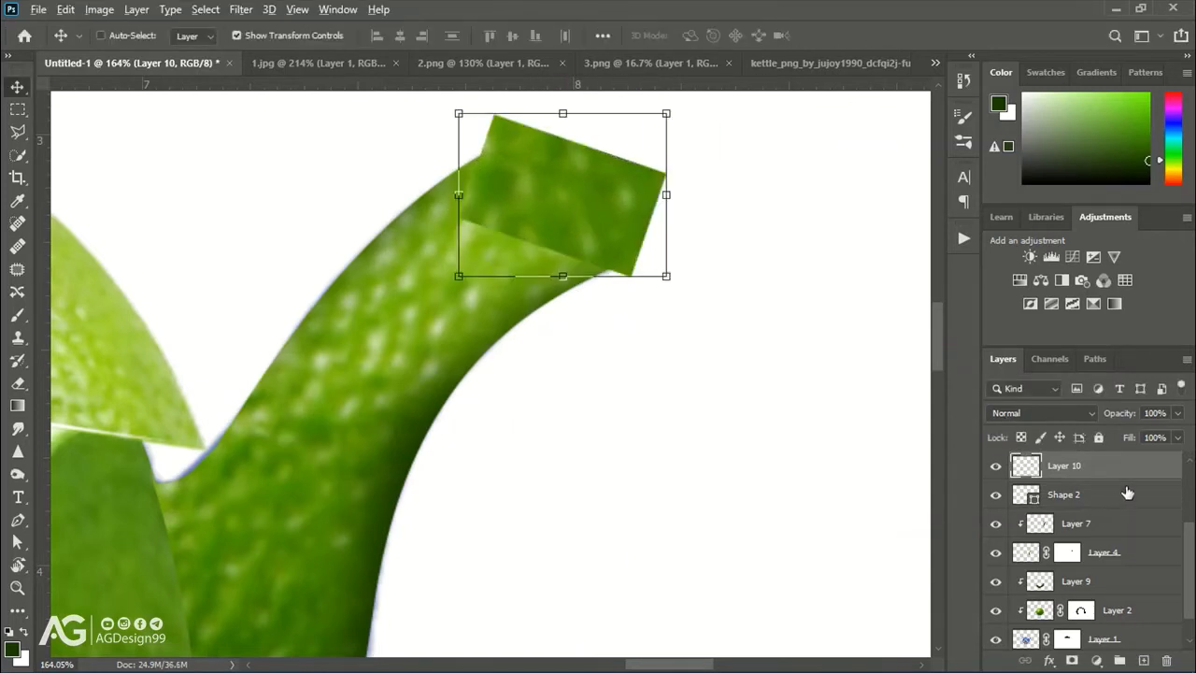
alt+click(1127, 493)
scroll(742, 349, down, 5)
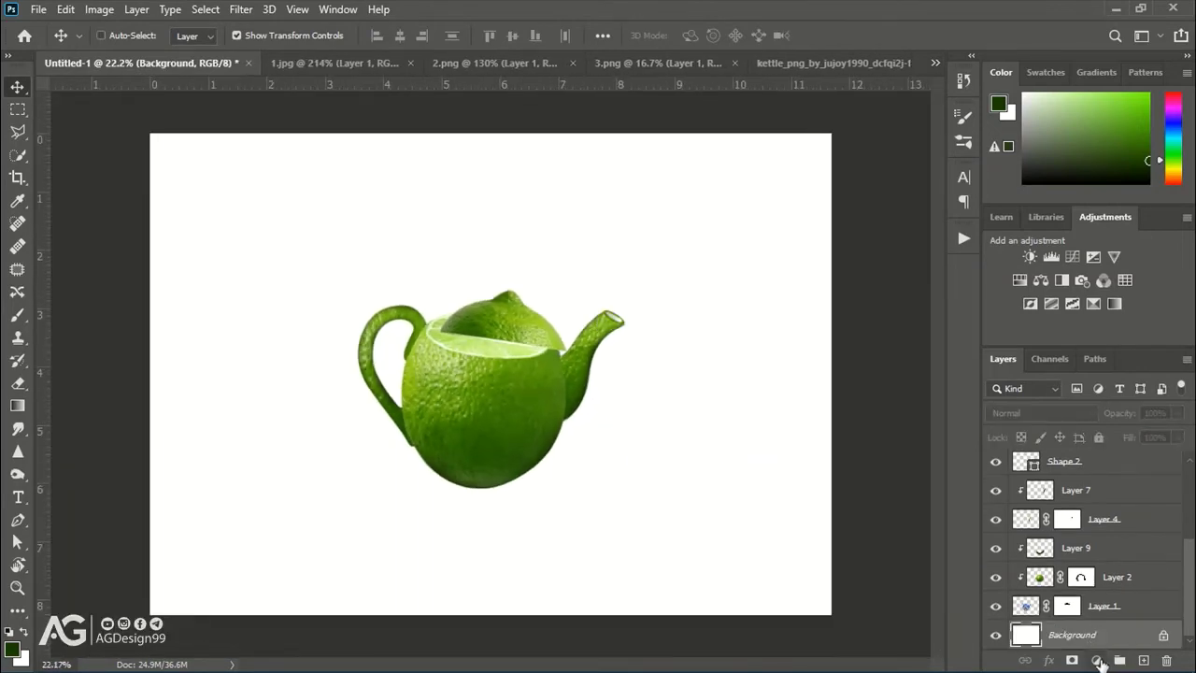
Unlock the Background as Layer 0 and add a white-to-grey Gradient Overlay
click(1163, 634)
right_click(1145, 634)
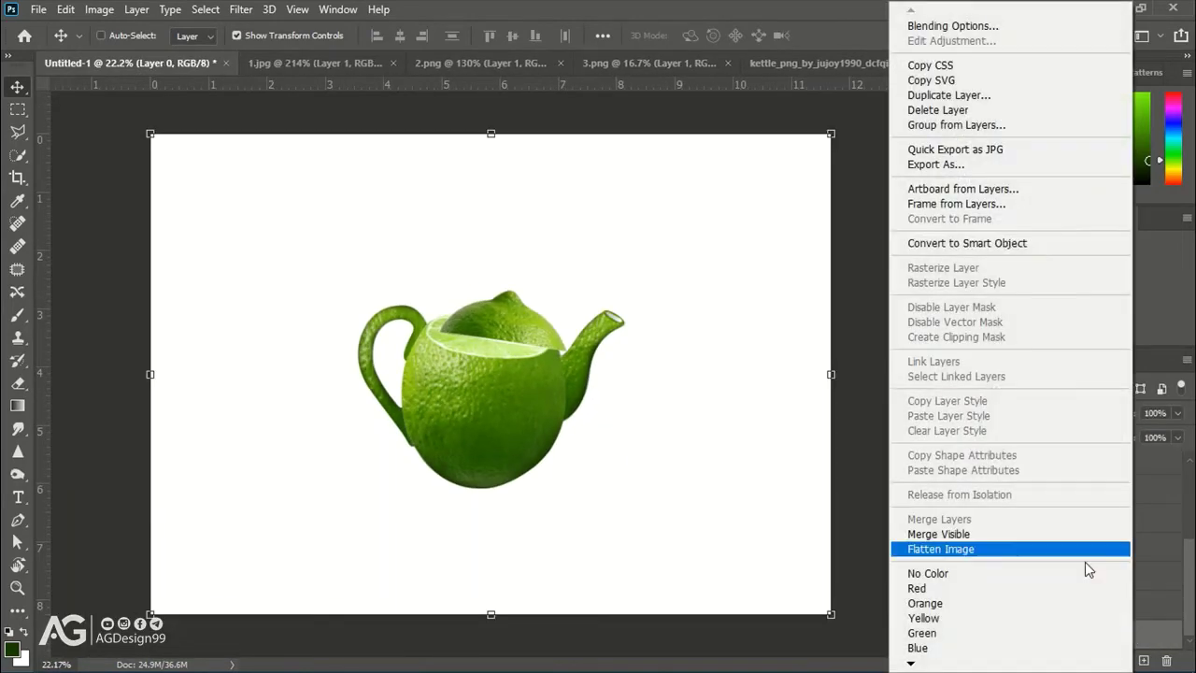
click(952, 26)
click(567, 486)
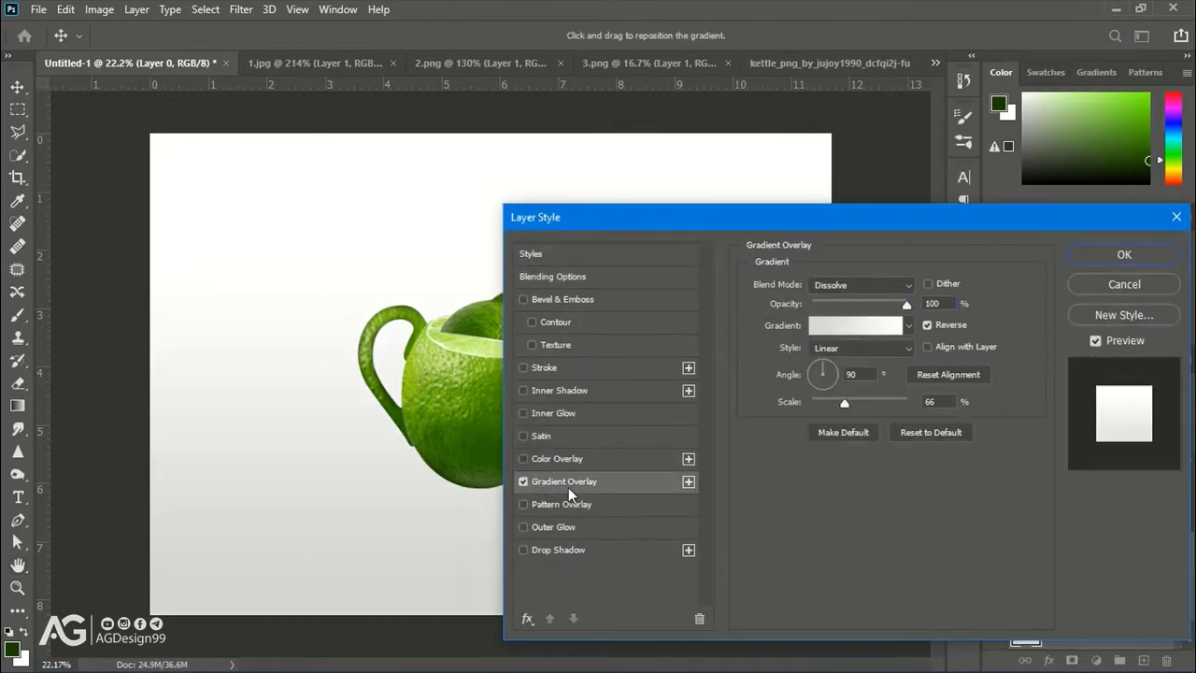
mouse_move(741, 218)
mouse_down()
mouse_move(772, 225)
mouse_move(832, 208)
mouse_up()
click(947, 315)
click(1065, 490)
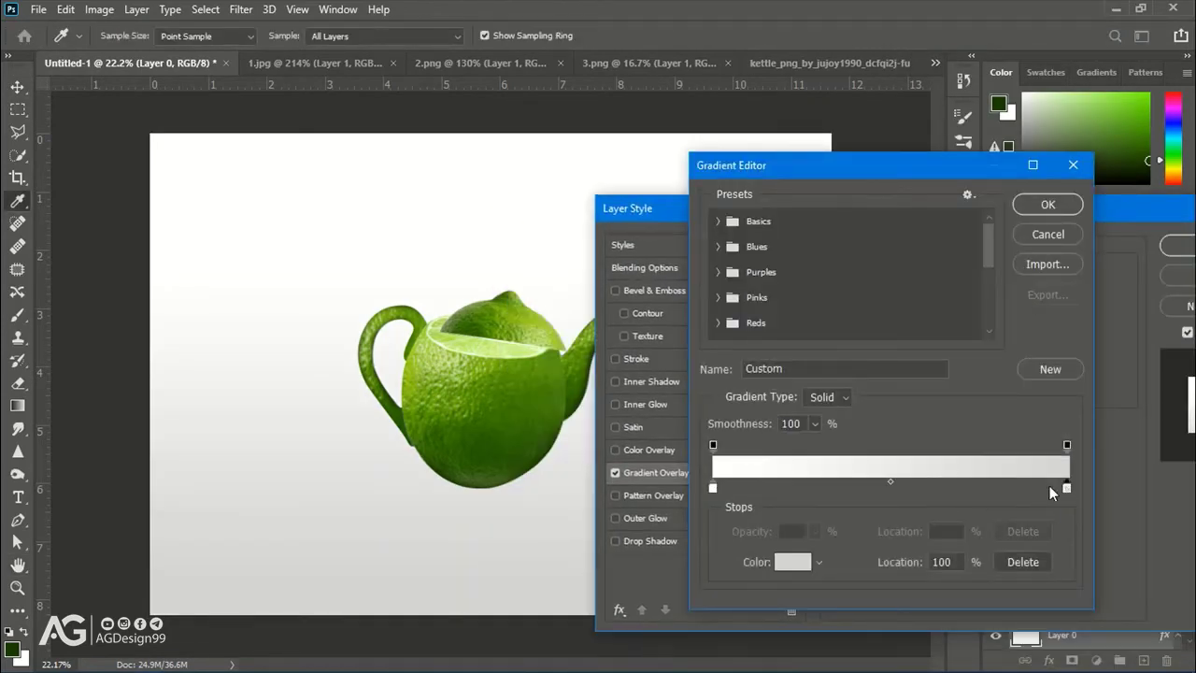
double_click(1065, 490)
click(725, 402)
key(Return)
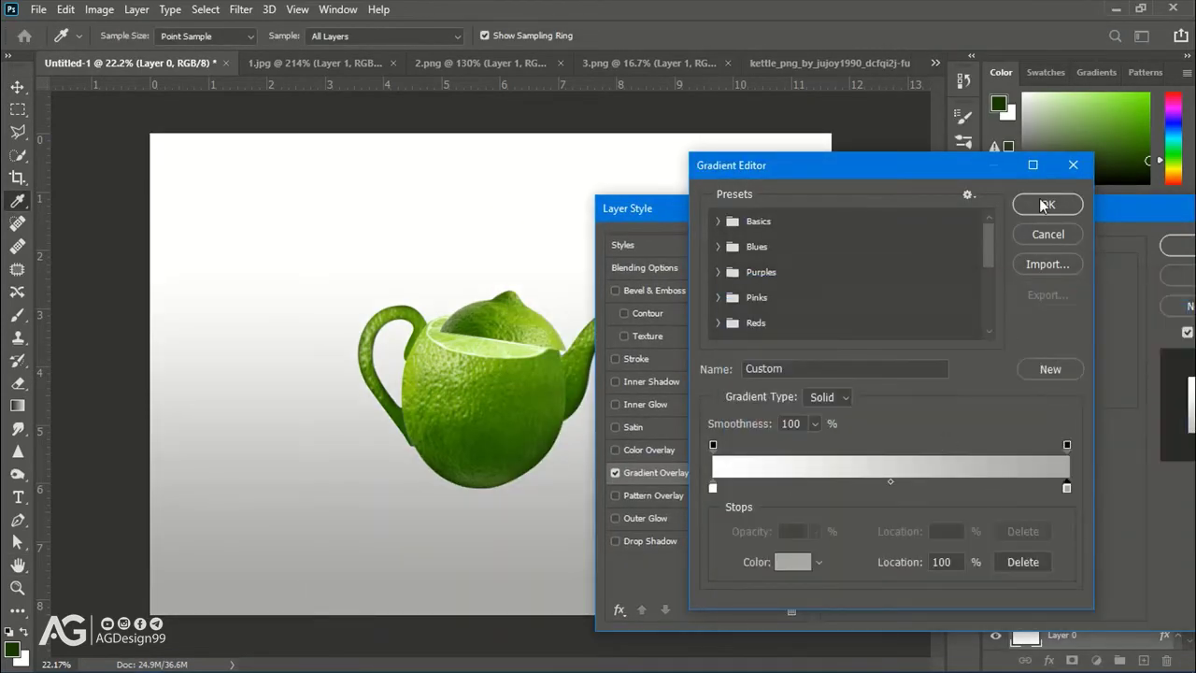
click(1045, 205)
Make the gradient radial and reversed at scale 150, centred behind the teapot
click(948, 337)
click(934, 364)
drag(881, 214, 939, 212)
click(1084, 313)
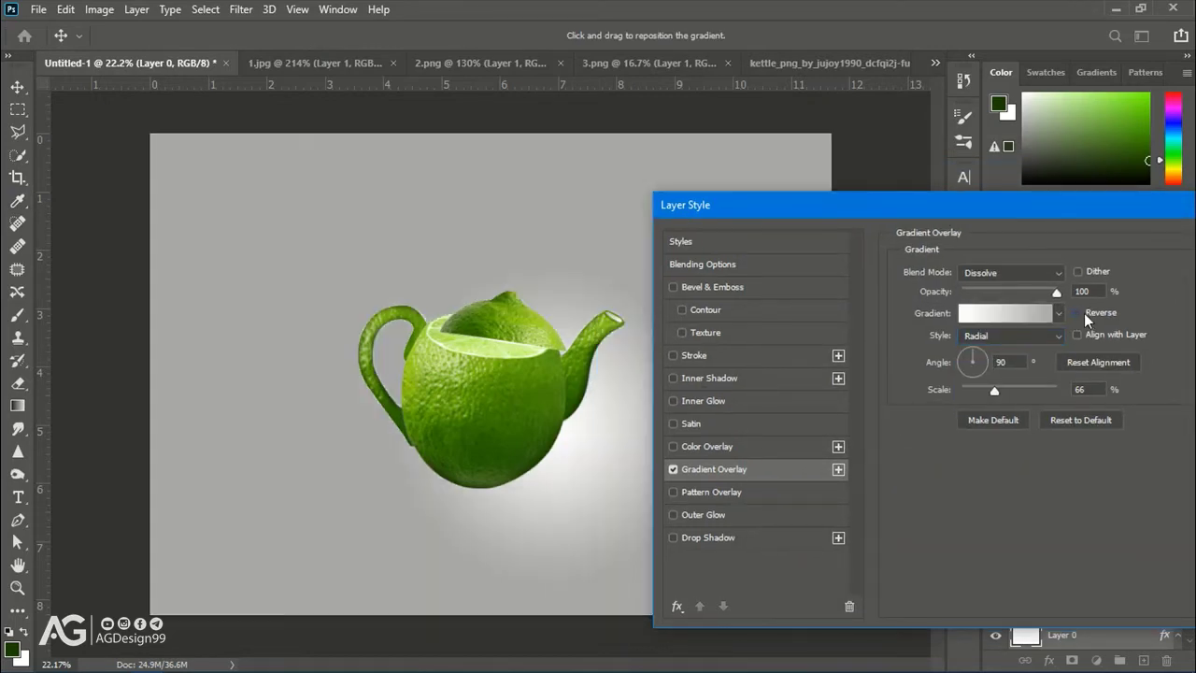
drag(589, 409, 520, 380)
drag(994, 390, 1057, 389)
mouse_move(523, 373)
mouse_down()
mouse_move(546, 394)
mouse_move(523, 401)
mouse_up()
Set the gradient stops to light and deeper lime-sampled greens and apply the overlay
click(988, 315)
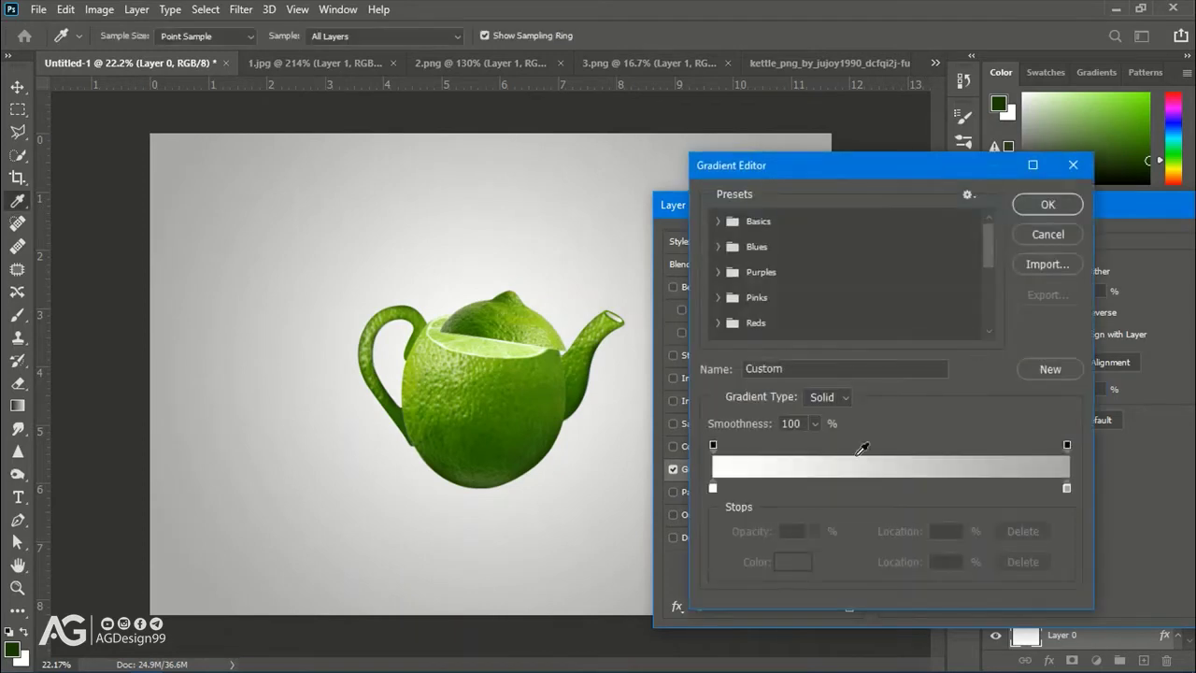
double_click(713, 486)
click(498, 345)
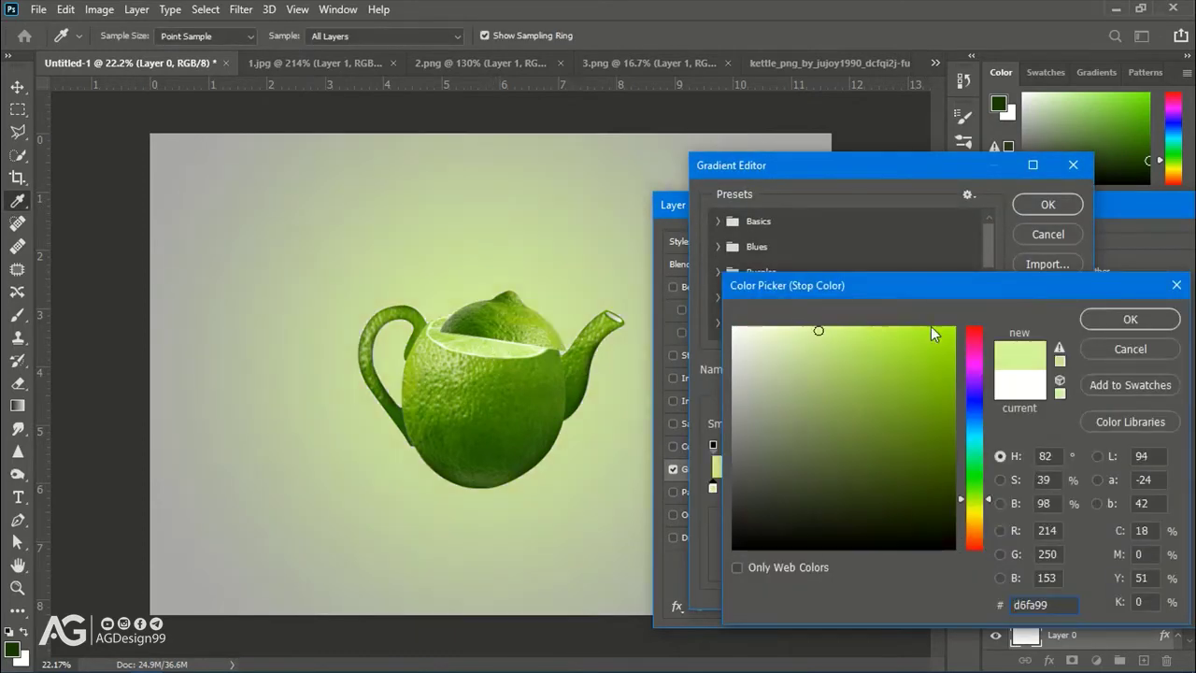
click(1129, 318)
mouse_move(583, 459)
mouse_down()
mouse_move(534, 430)
mouse_move(499, 329)
mouse_move(457, 364)
mouse_up()
click(1130, 319)
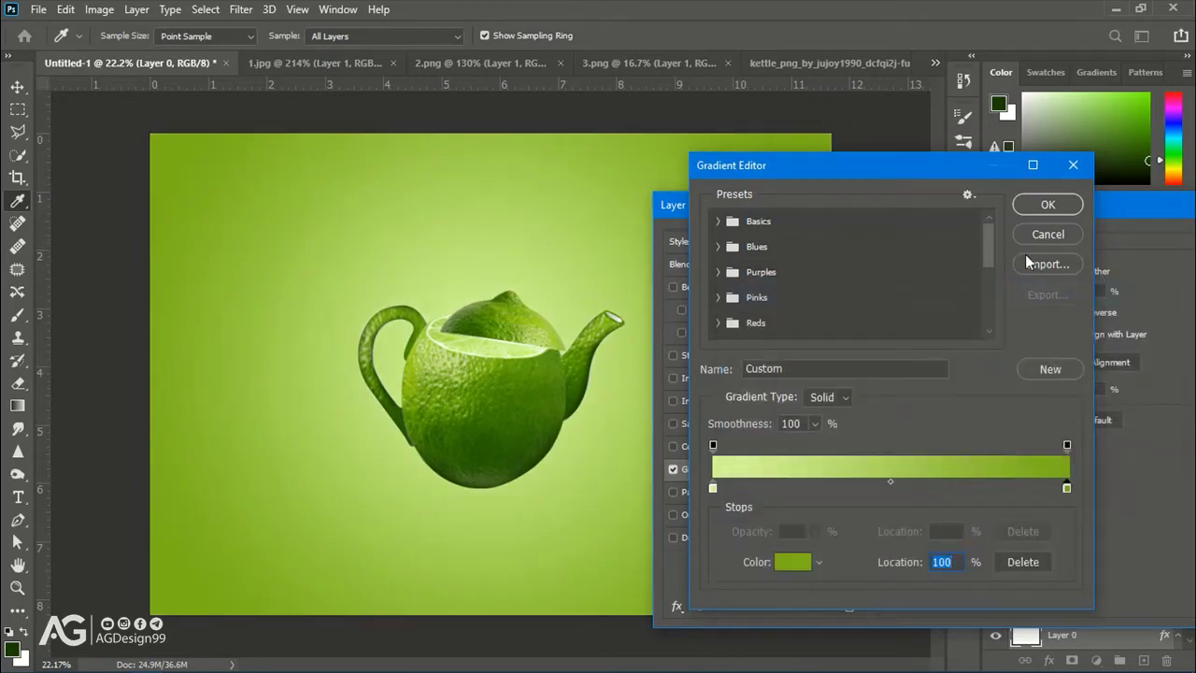
click(1047, 204)
click(1156, 251)
Bring the smoke from 3.png into the teapot document, rotated about 34° and scaled onto the spout tip
click(1062, 465)
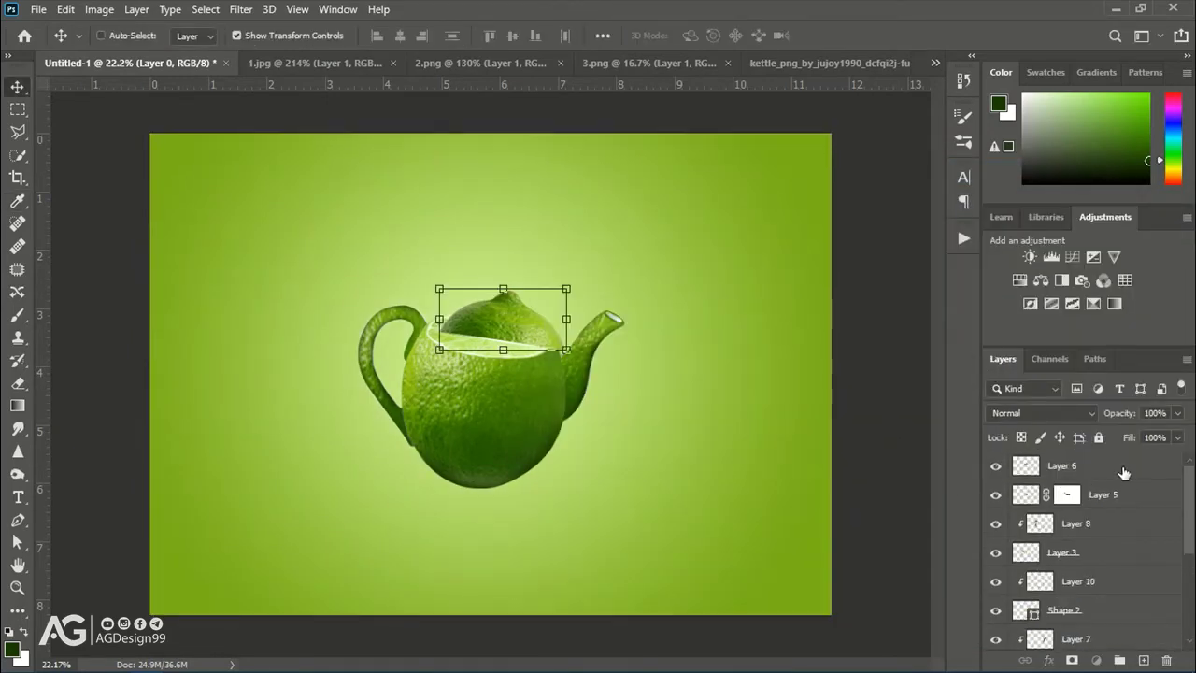
click(667, 69)
drag(537, 200, 579, 326)
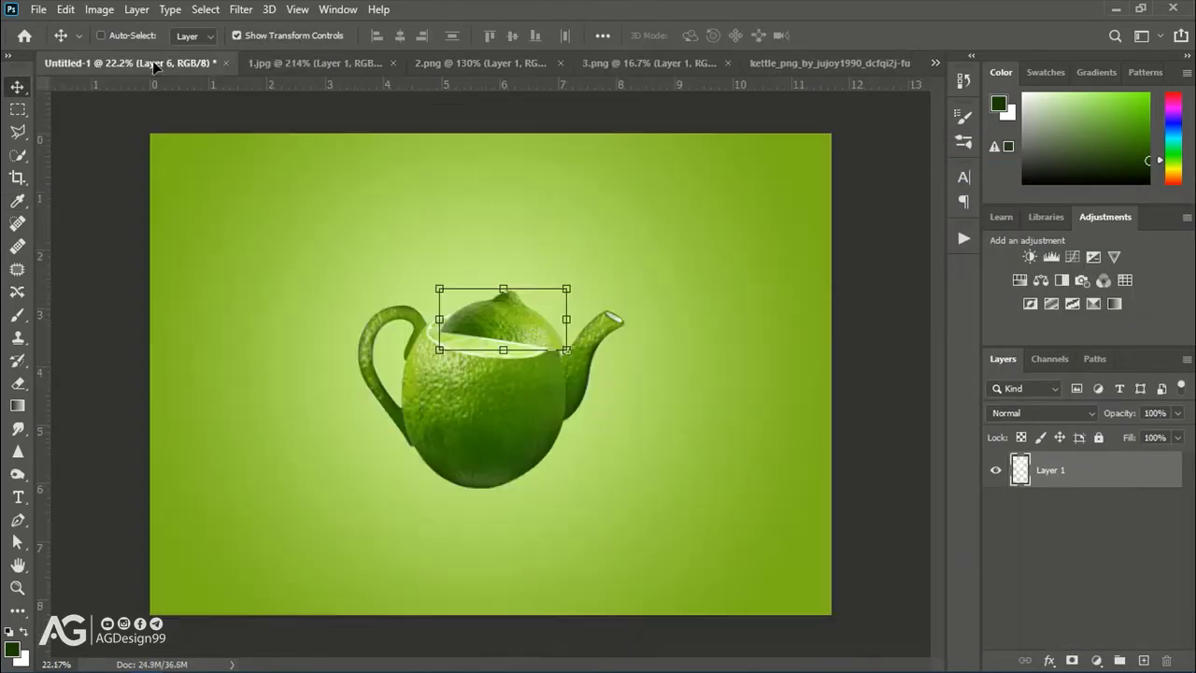
scroll(631, 161, down, 3)
drag(631, 161, 481, 413)
drag(458, 467, 561, 310)
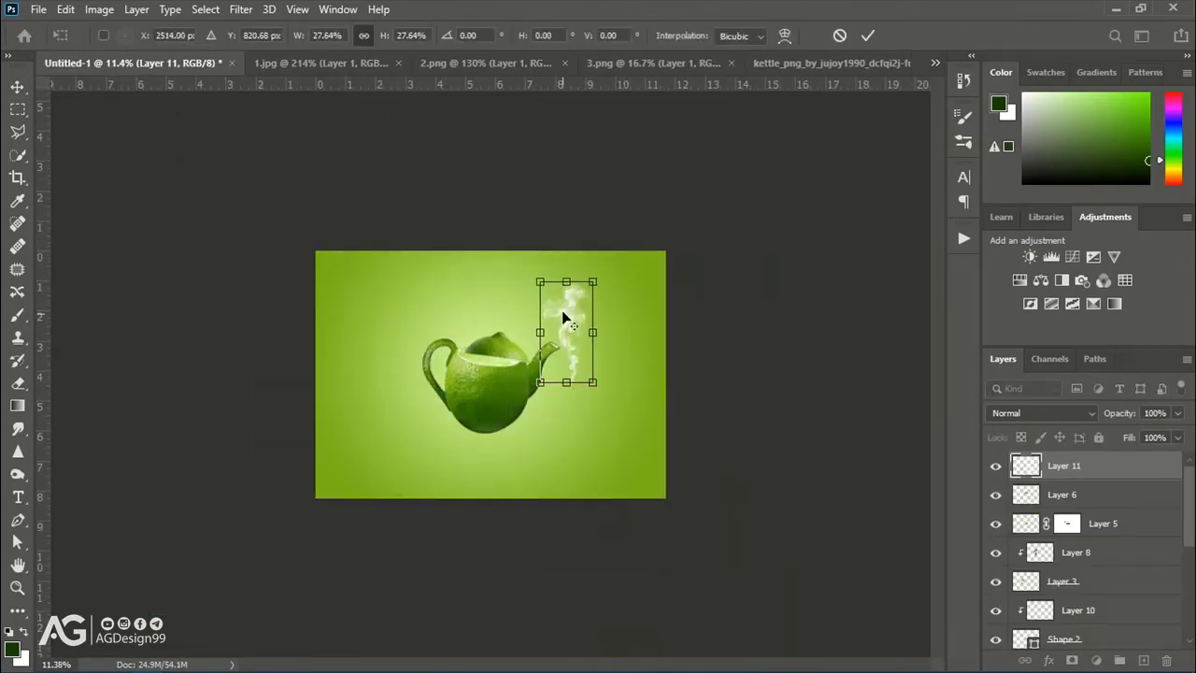
scroll(561, 310, up, 3)
mouse_move(708, 146)
mouse_down()
mouse_move(747, 230)
mouse_move(700, 208)
mouse_up()
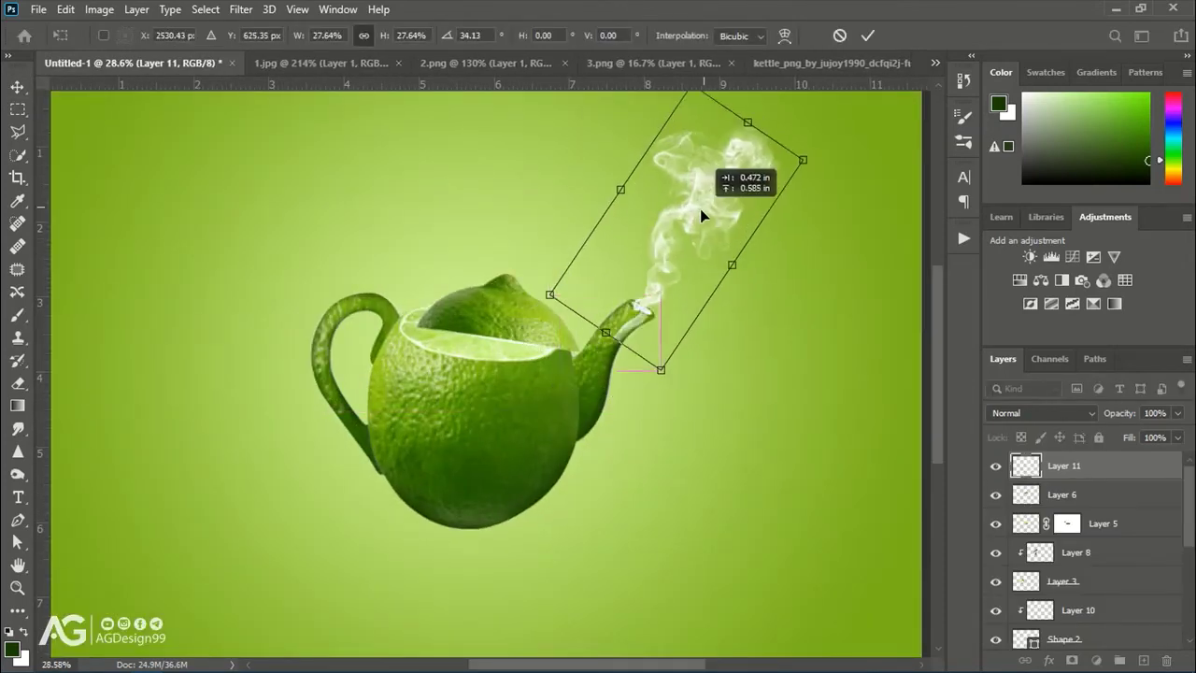
drag(636, 247, 671, 249)
key(Return)
Add a layer mask to the smoke layer, pick the Brush, and select Layer 1's mask
scroll(655, 288, up, 3)
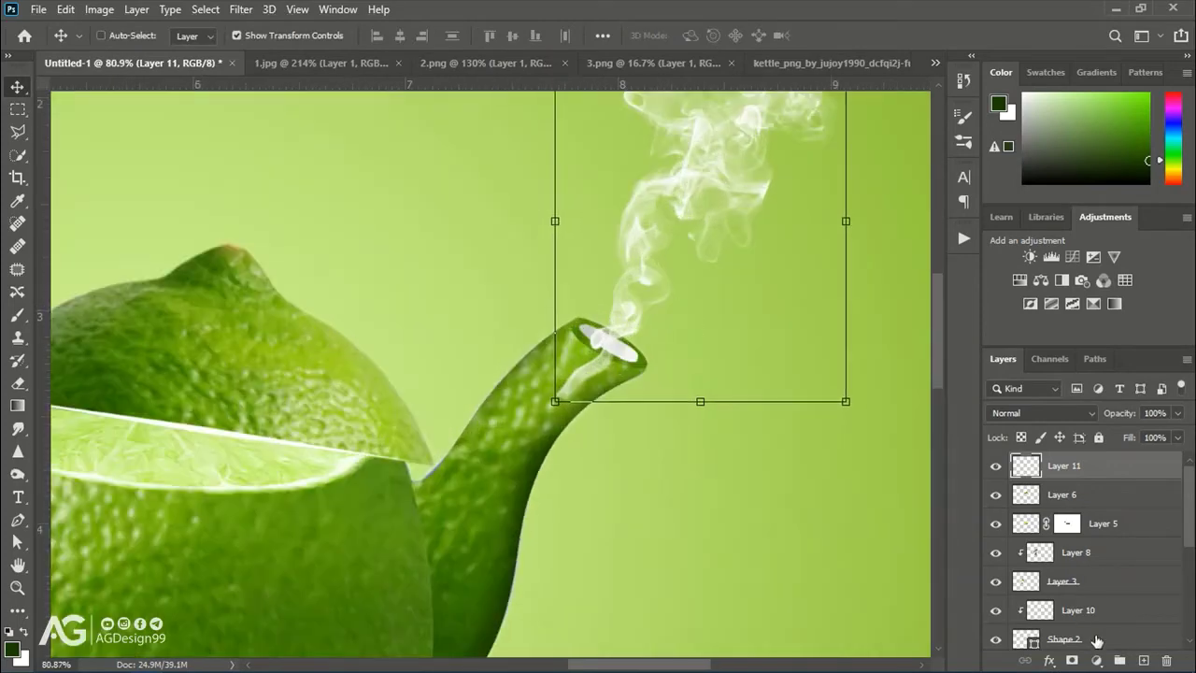
click(1072, 659)
key(b)
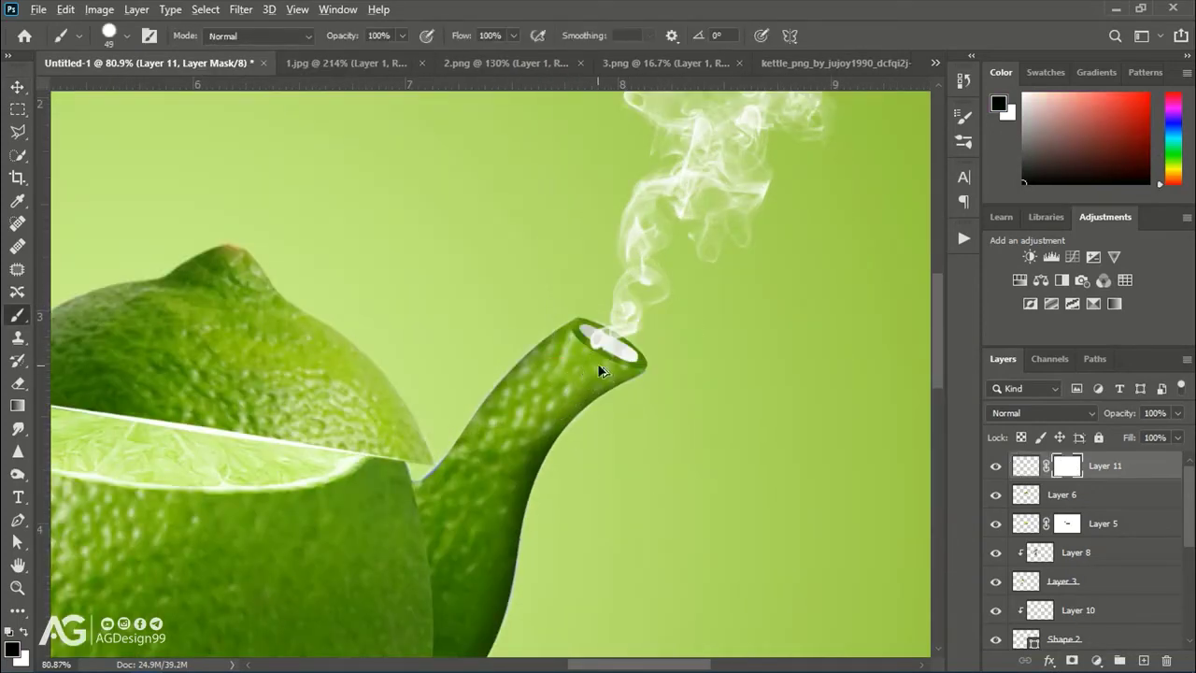
scroll(600, 371, up, 3)
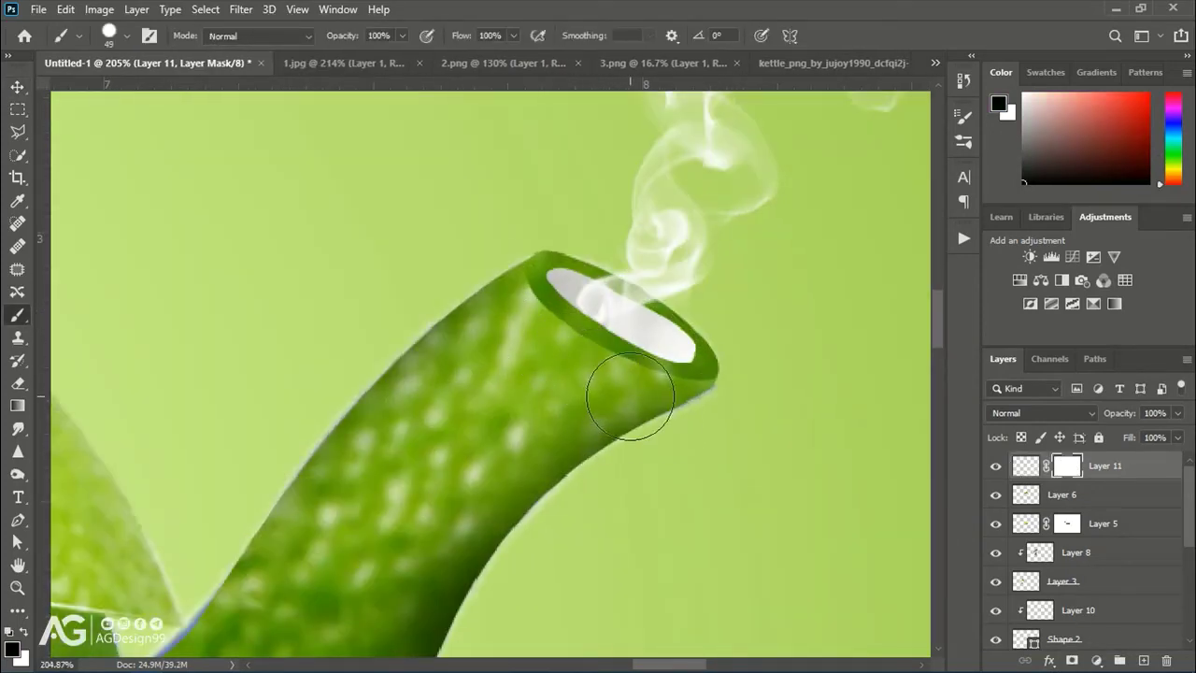
scroll(595, 446, down, 3)
scroll(595, 445, down, 3)
scroll(1062, 609, down, 5)
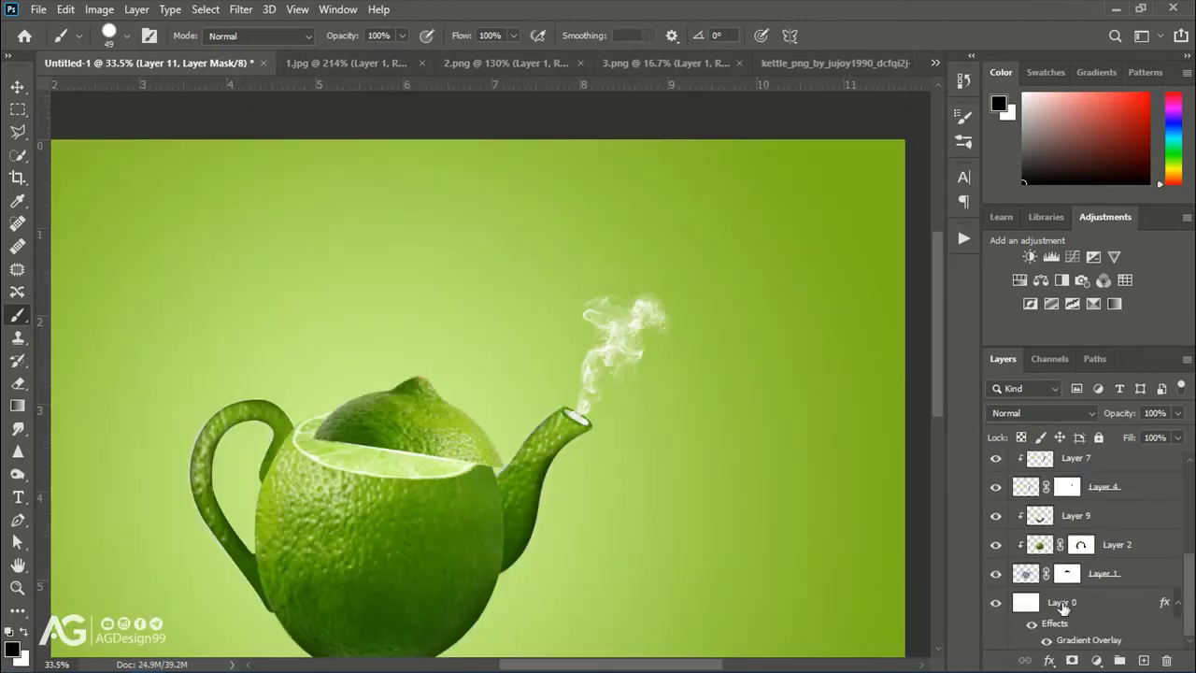
click(1025, 576)
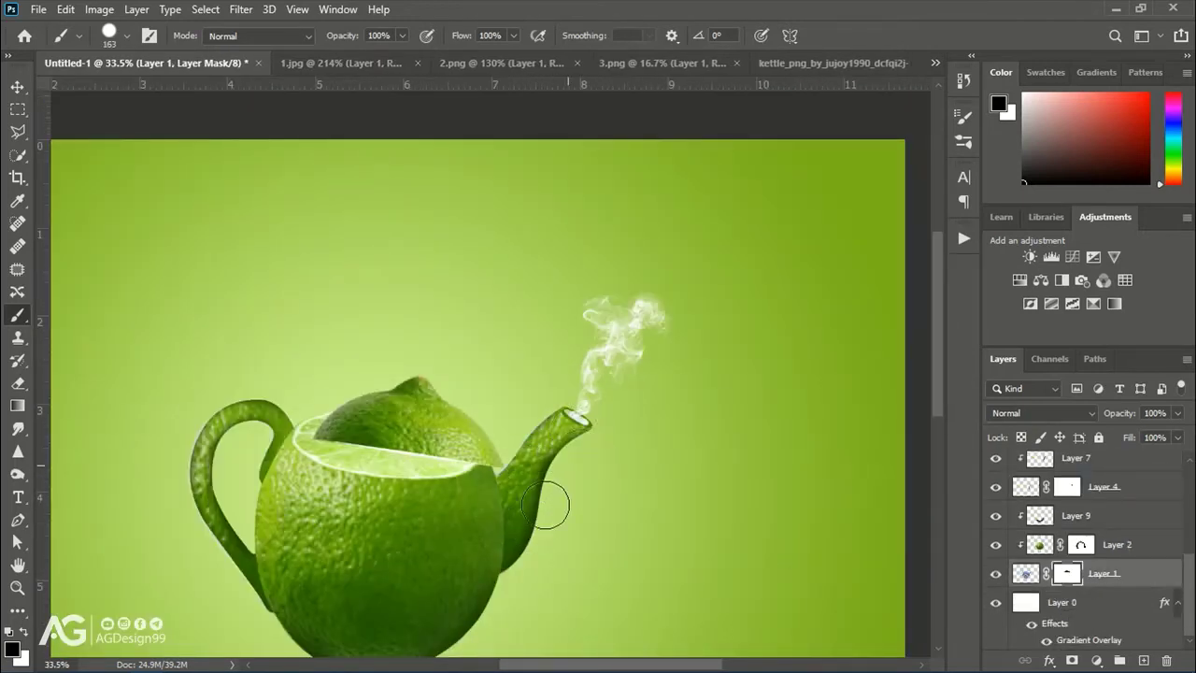
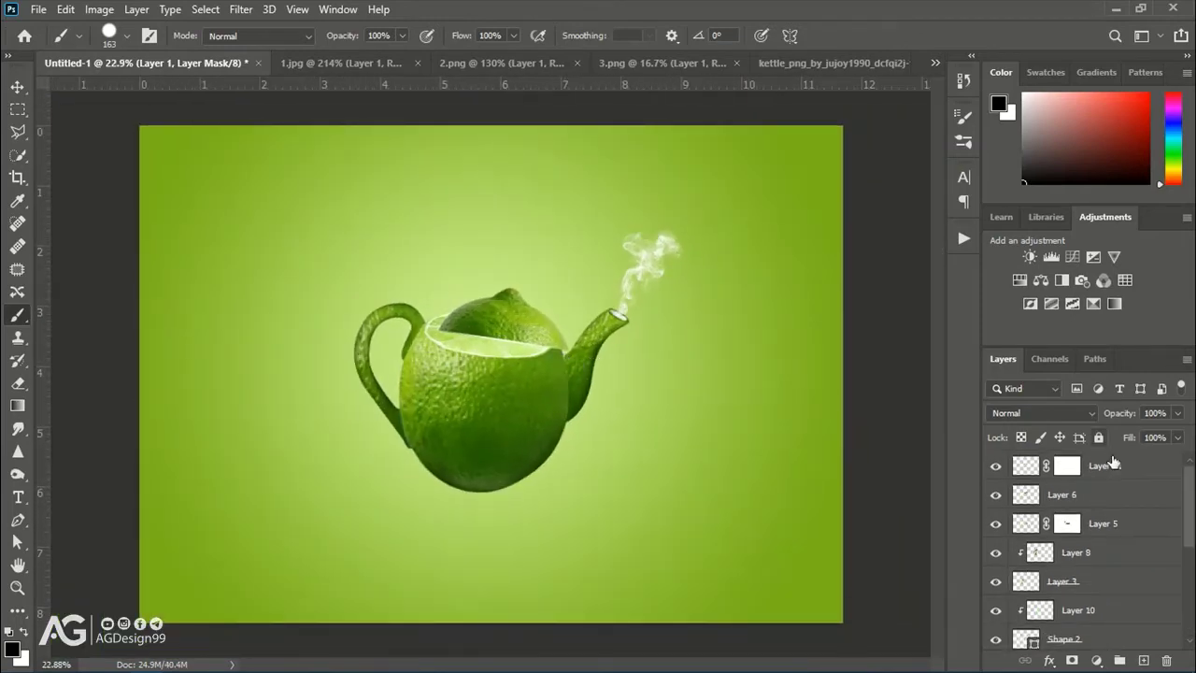
On a new layer, fill a rectangular selection below-left of the teapot with white
click(1142, 660)
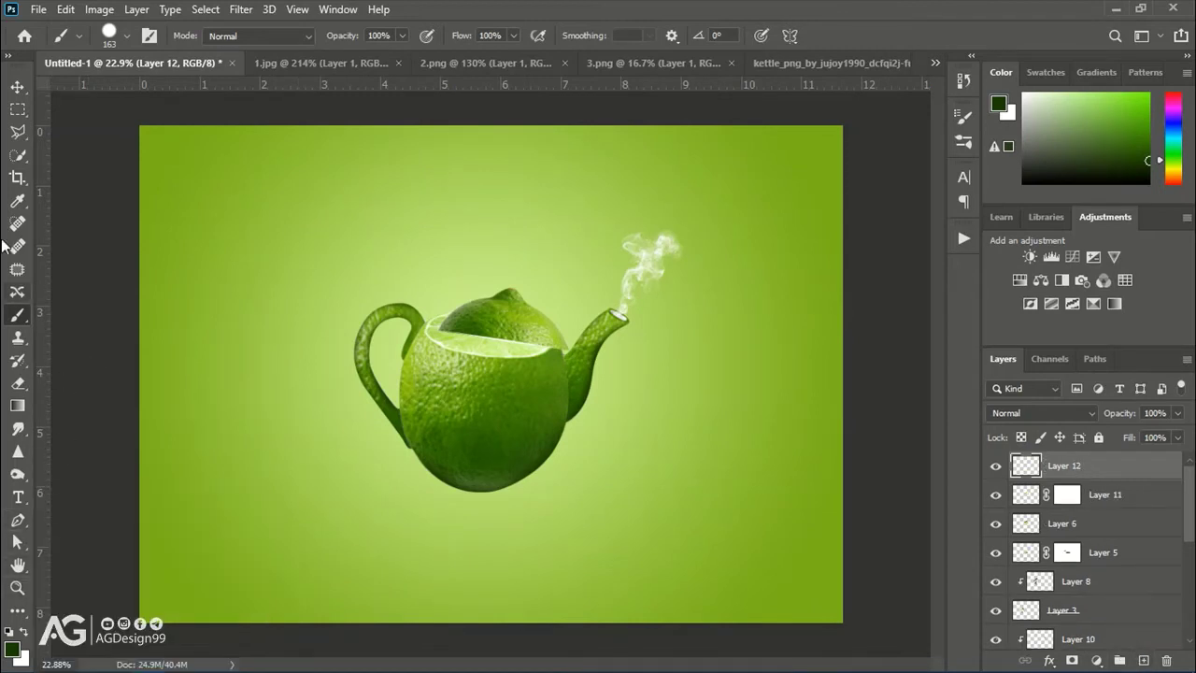
click(18, 109)
drag(256, 487, 330, 561)
click(338, 594)
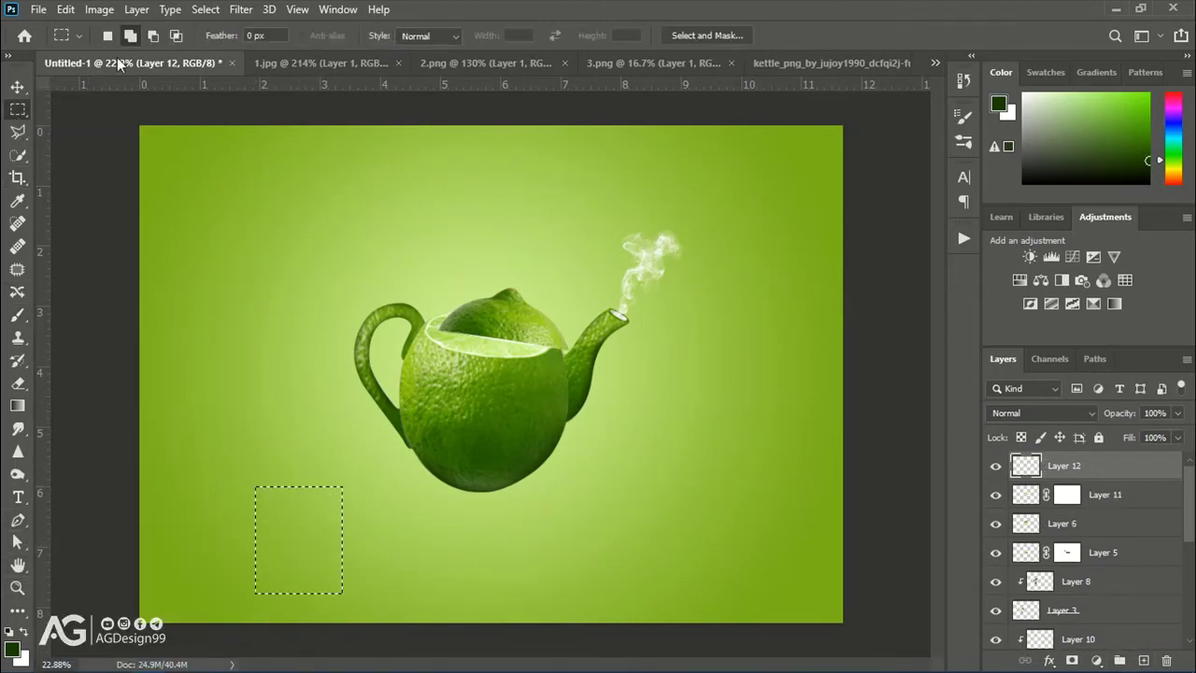
click(65, 10)
click(116, 299)
click(710, 183)
click(81, 10)
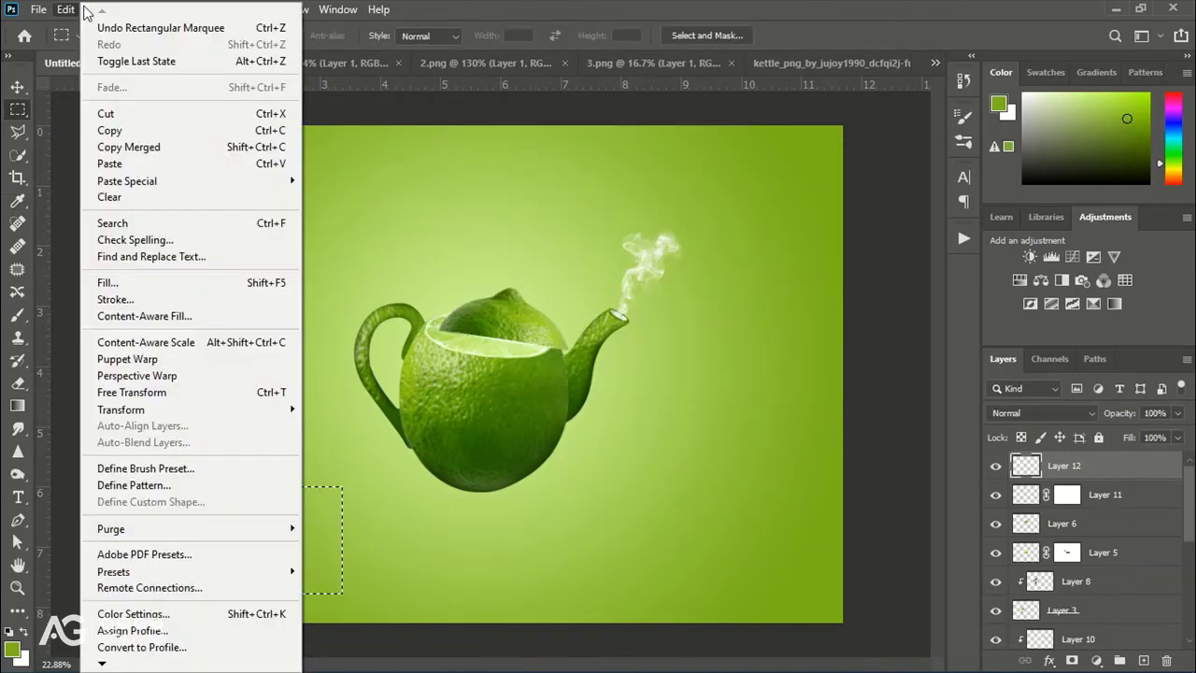
click(107, 282)
click(593, 210)
key(Return)
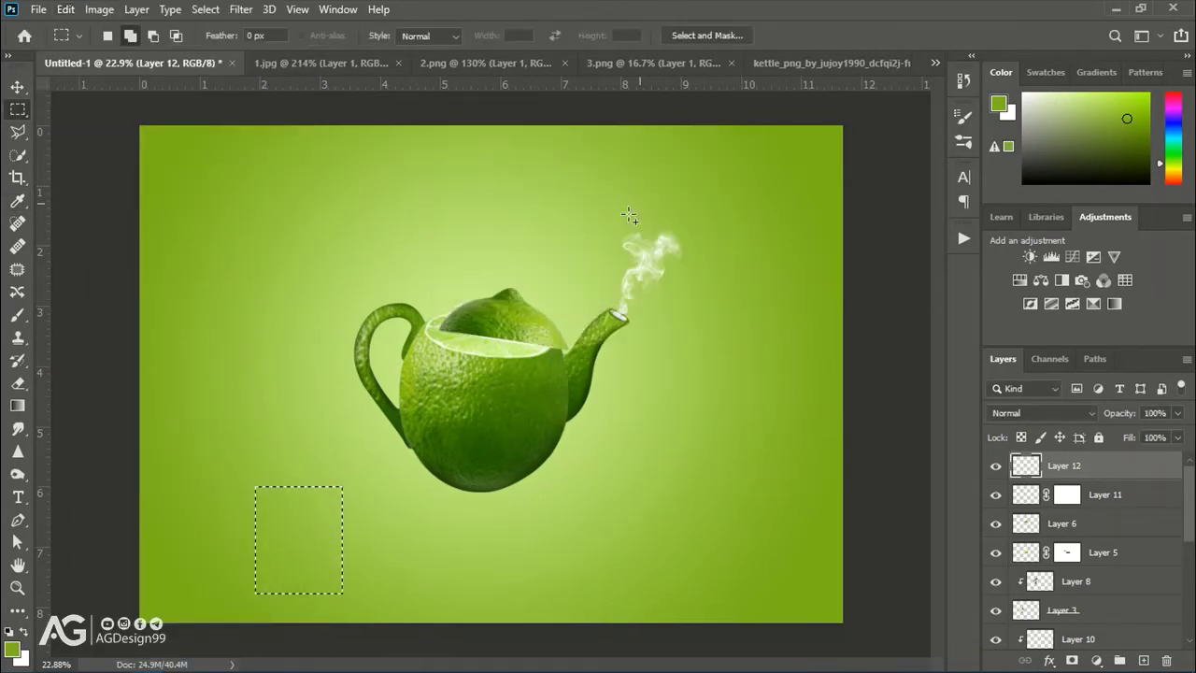
Clip two corners off the white rectangle using a Polygonal Lasso selection, inverse and clear
key(ctrl+d)
key(v)
scroll(301, 552, up, 3)
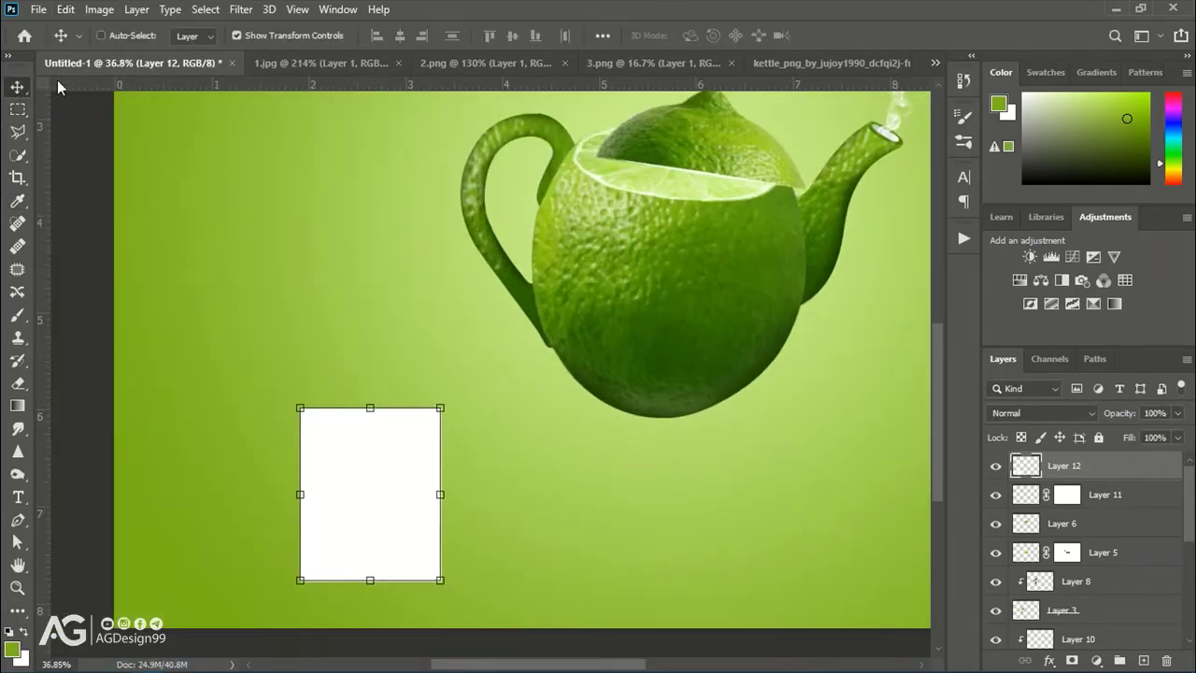
key(l)
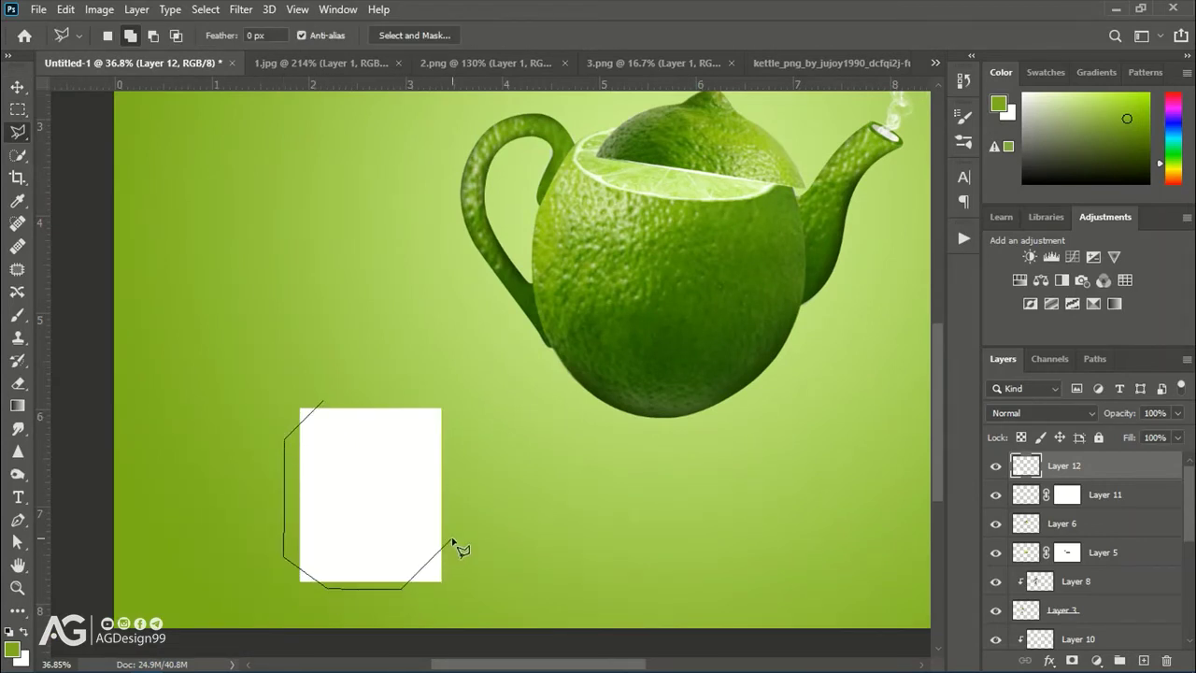
click(206, 9)
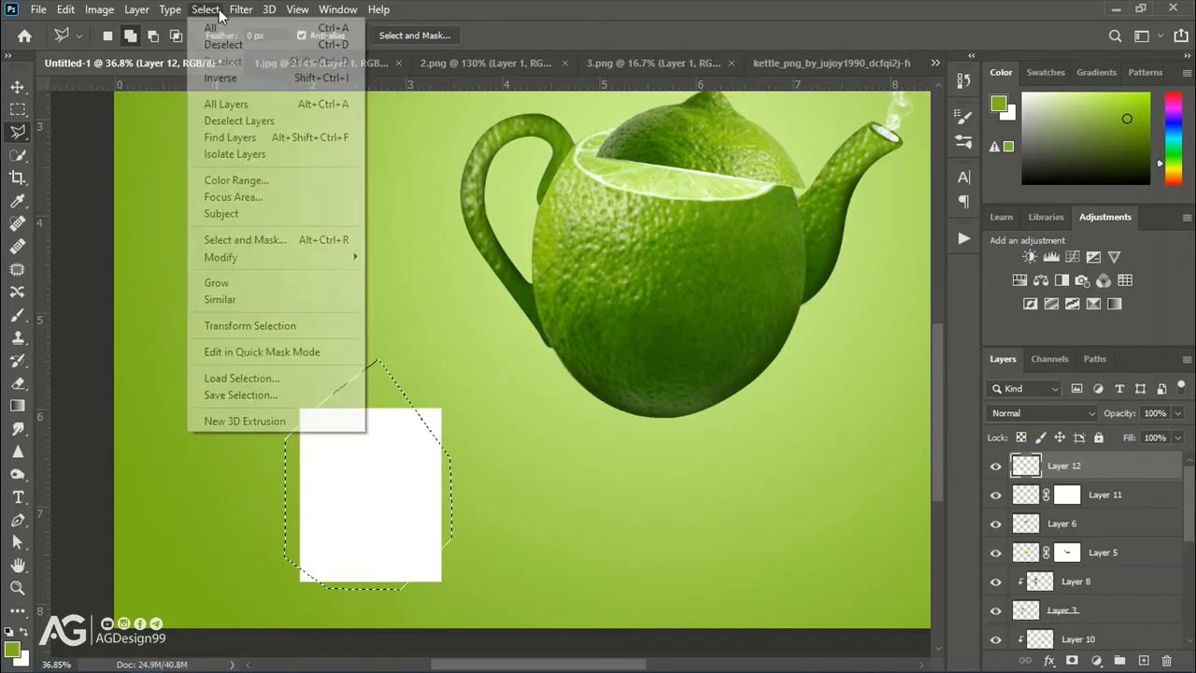
click(225, 77)
click(65, 9)
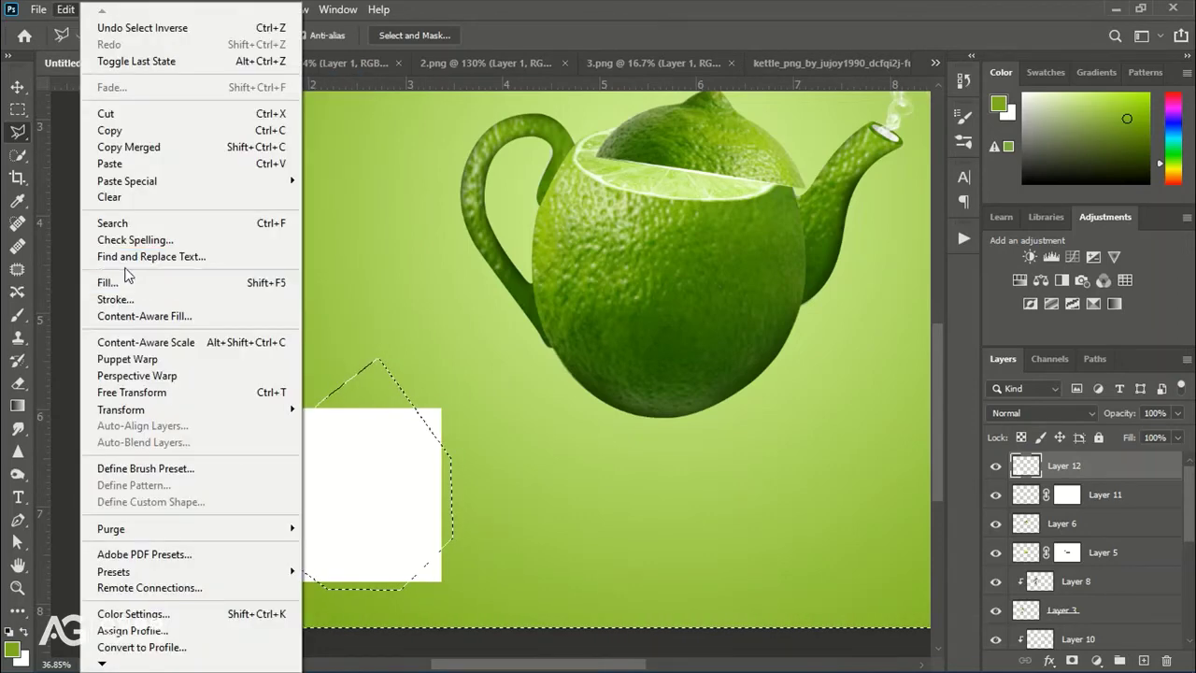
click(112, 197)
key(ctrl+d)
scroll(392, 478, down, 2)
Duplicate the white shape, flip the copy horizontally, offset it left, and merge both halves
click(17, 90)
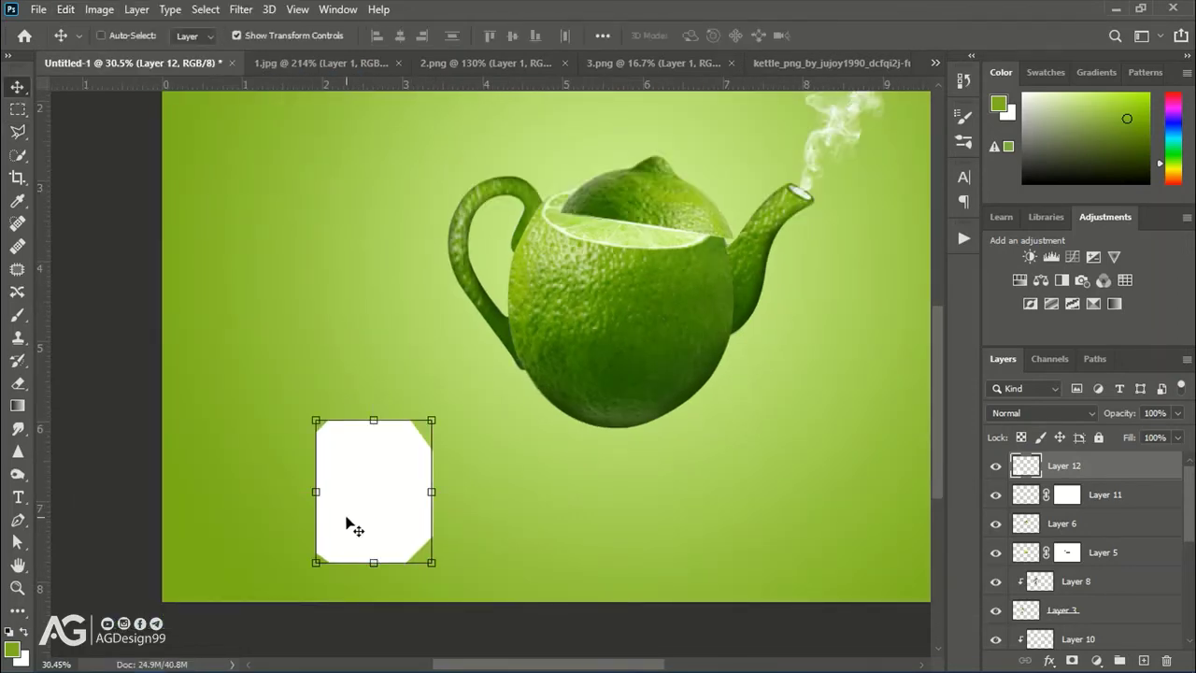
key(ctrl+j)
key(ctrl+t)
right_click(417, 512)
click(467, 531)
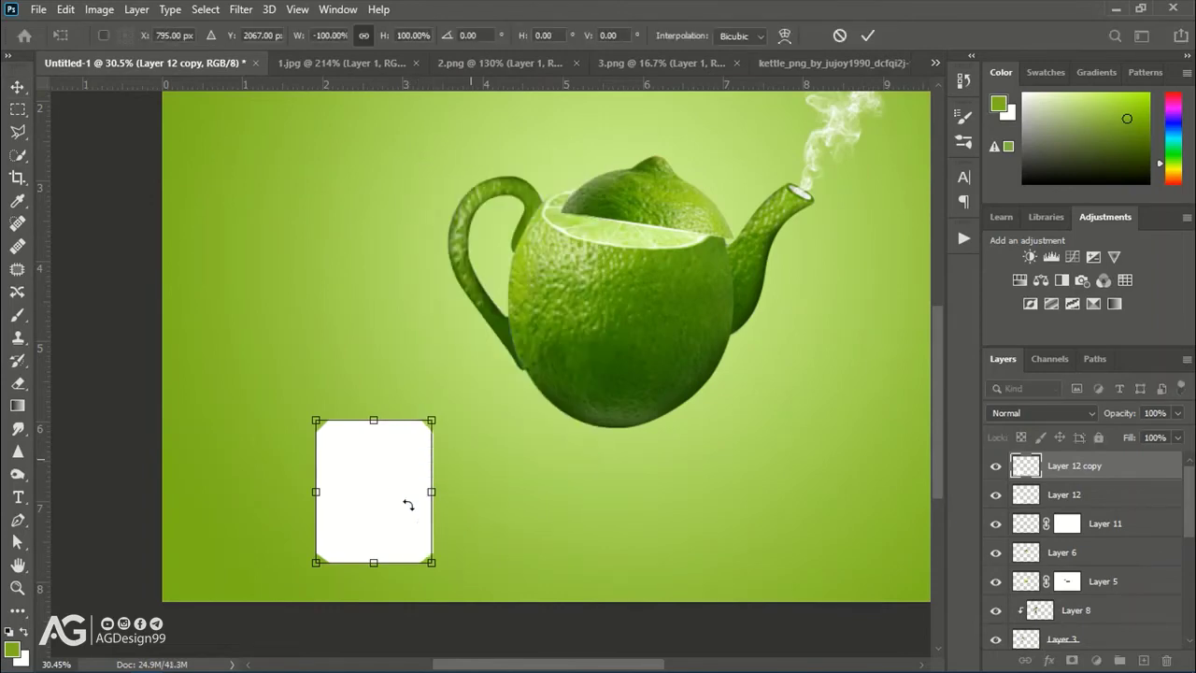
drag(408, 502, 295, 517)
key(Return)
shift+click(1074, 494)
right_click(1074, 494)
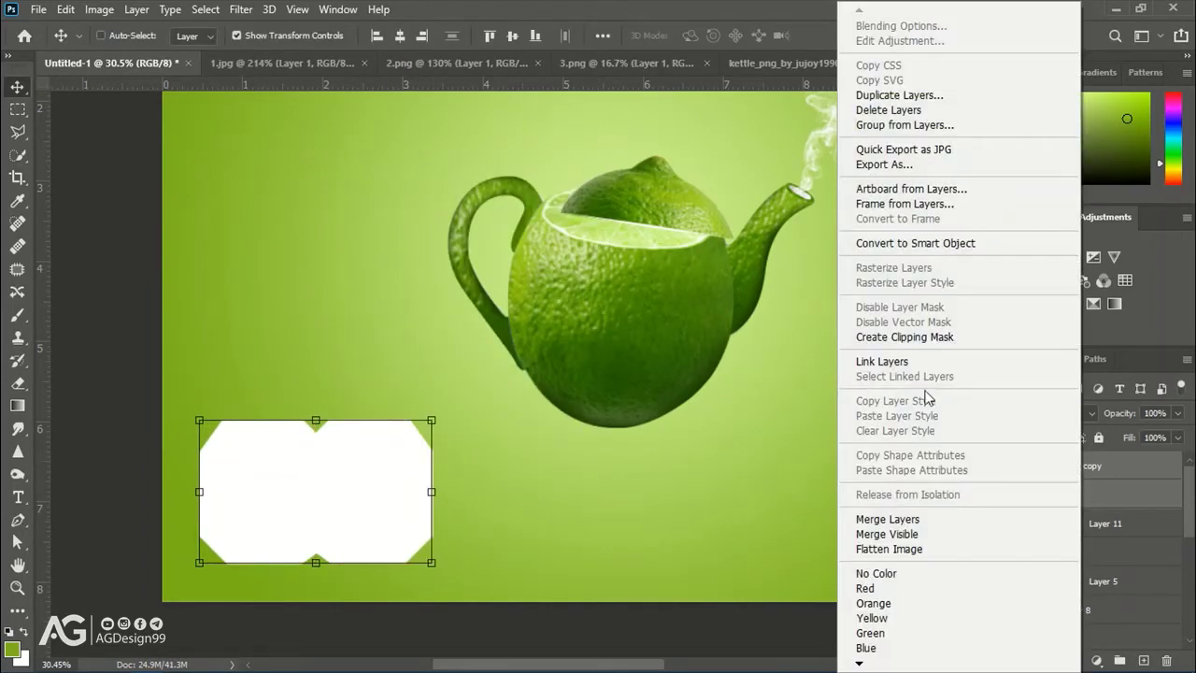
click(878, 519)
Scale the merged tag down and position it just under the teapot's bottom
drag(199, 491, 267, 492)
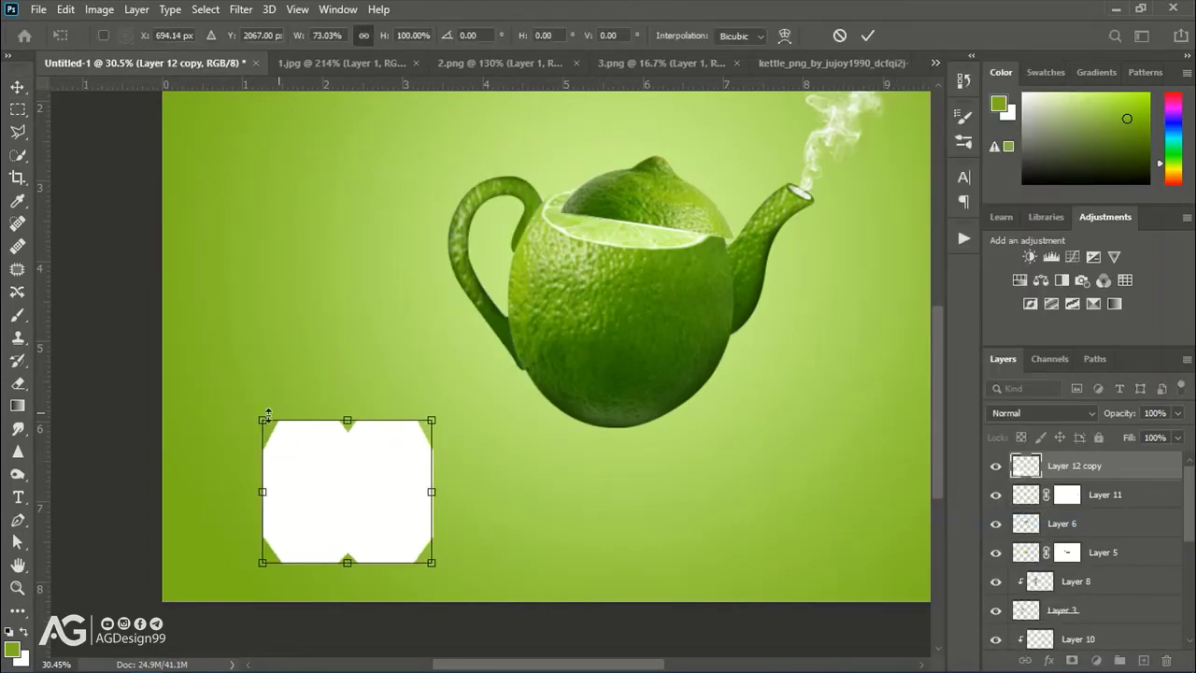
mouse_move(267, 421)
mouse_down()
mouse_move(329, 467)
mouse_move(331, 446)
mouse_up()
key(Return)
drag(368, 499, 671, 379)
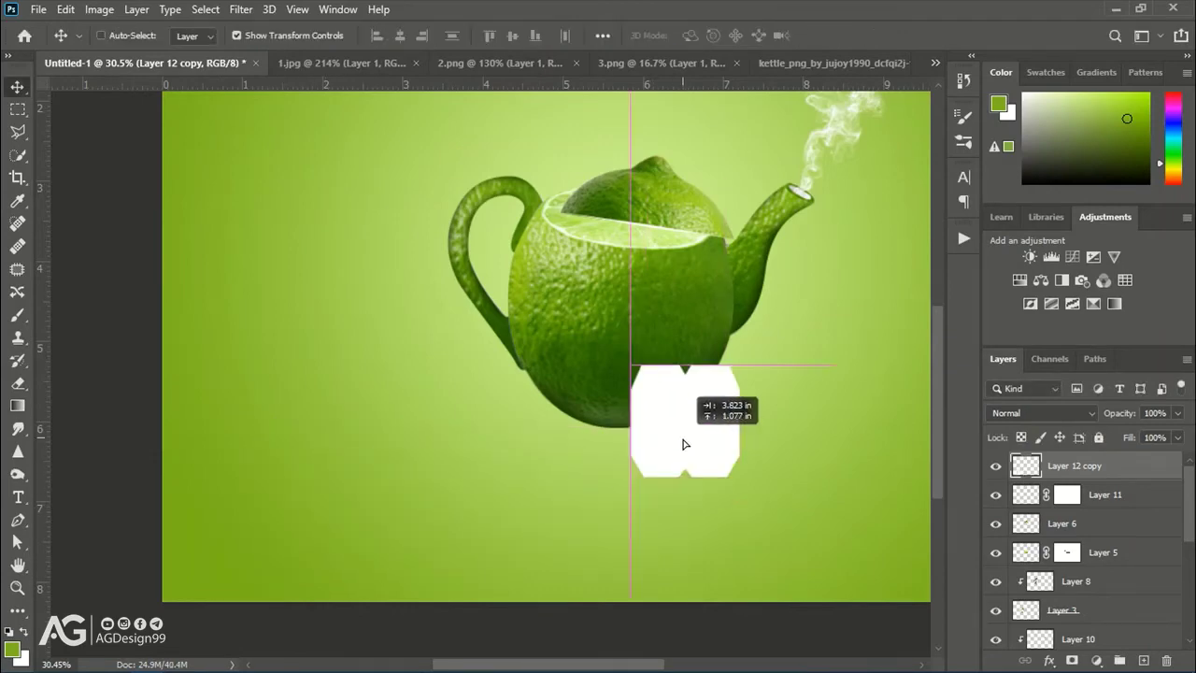
key(ctrl+t)
drag(621, 330, 672, 379)
scroll(707, 414, up, 5)
drag(598, 364, 613, 377)
key(Return)
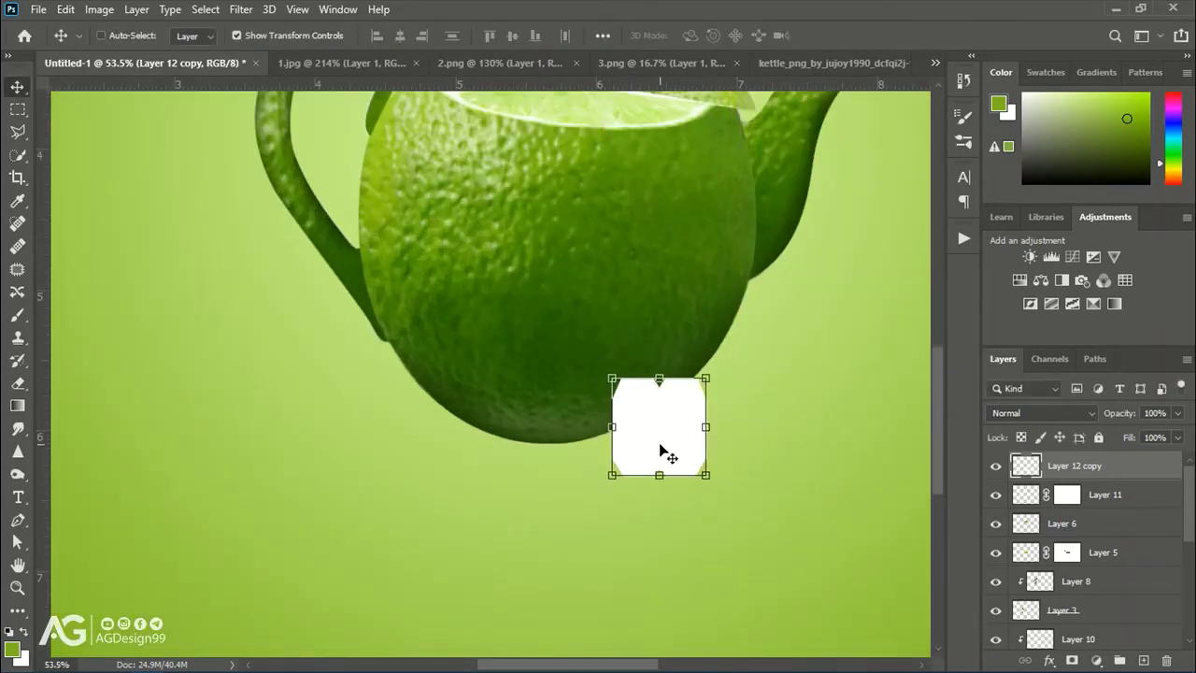
scroll(685, 432, down, 2)
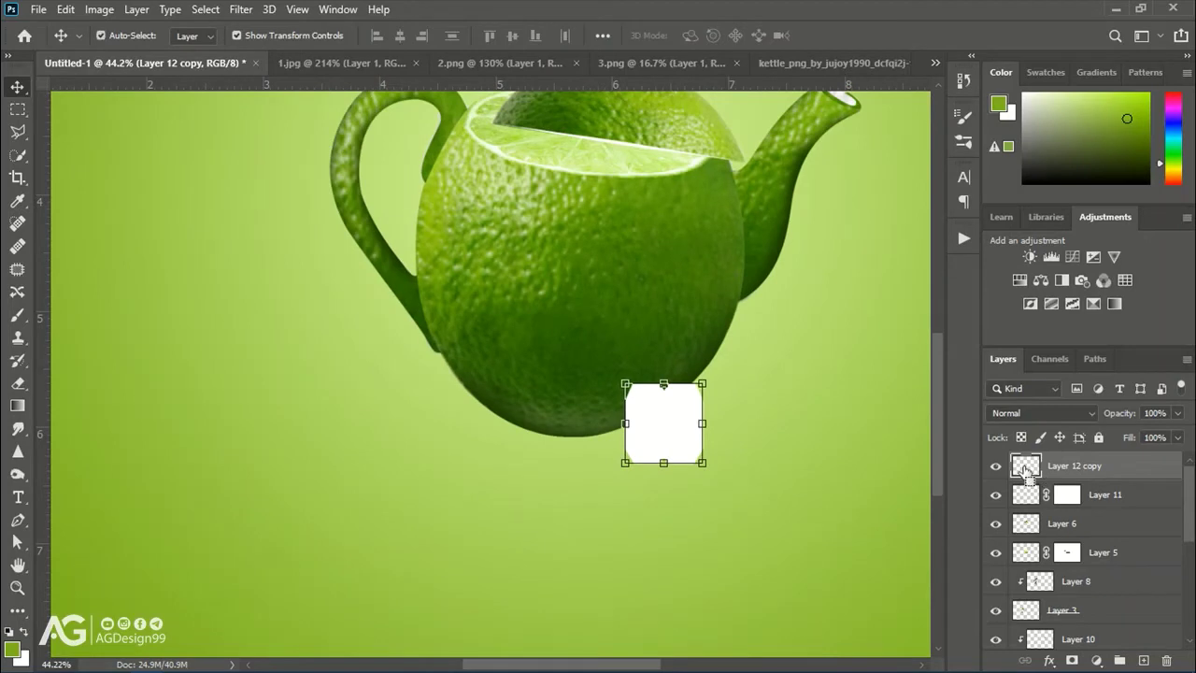
Set a dark brown foreground colour and paint over the tag with a Hard Round brush
key(b)
alt+click(560, 401)
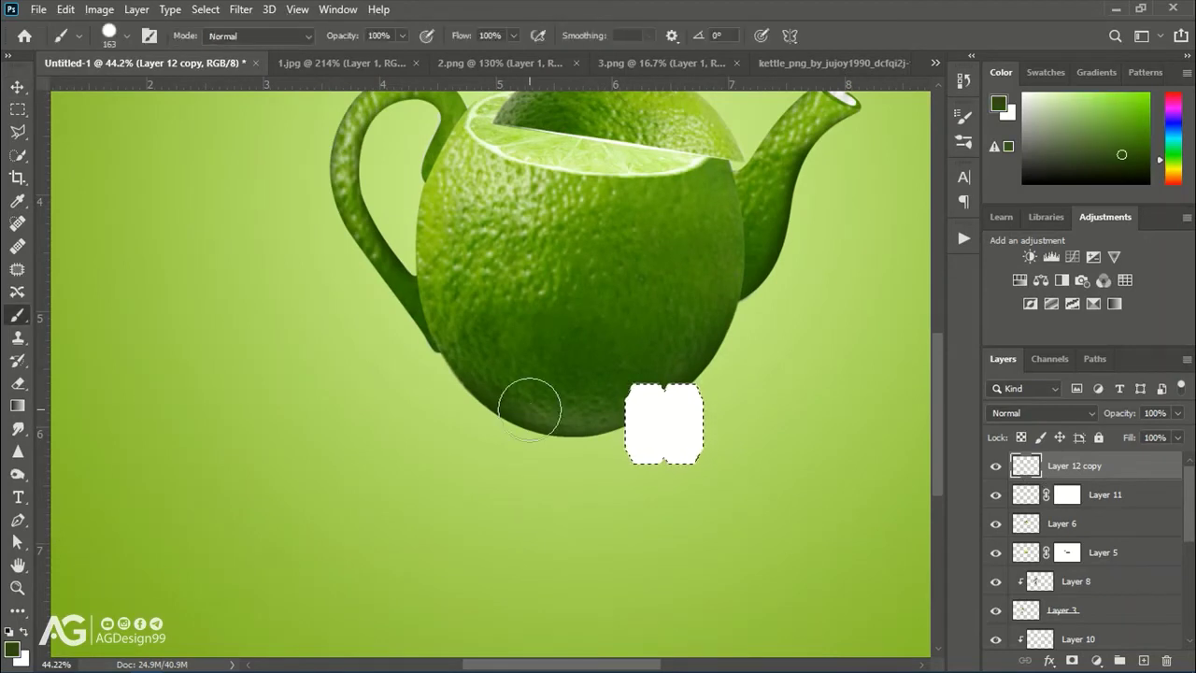
click(12, 647)
click(975, 536)
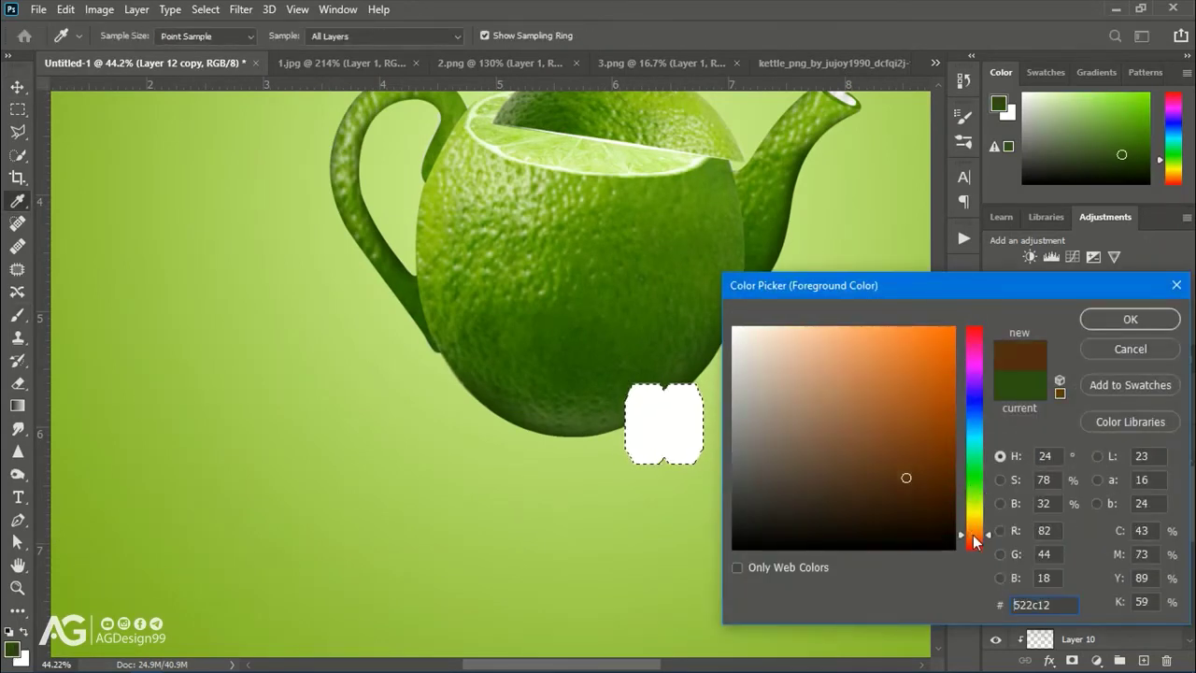
click(848, 469)
key(Return)
right_click(648, 400)
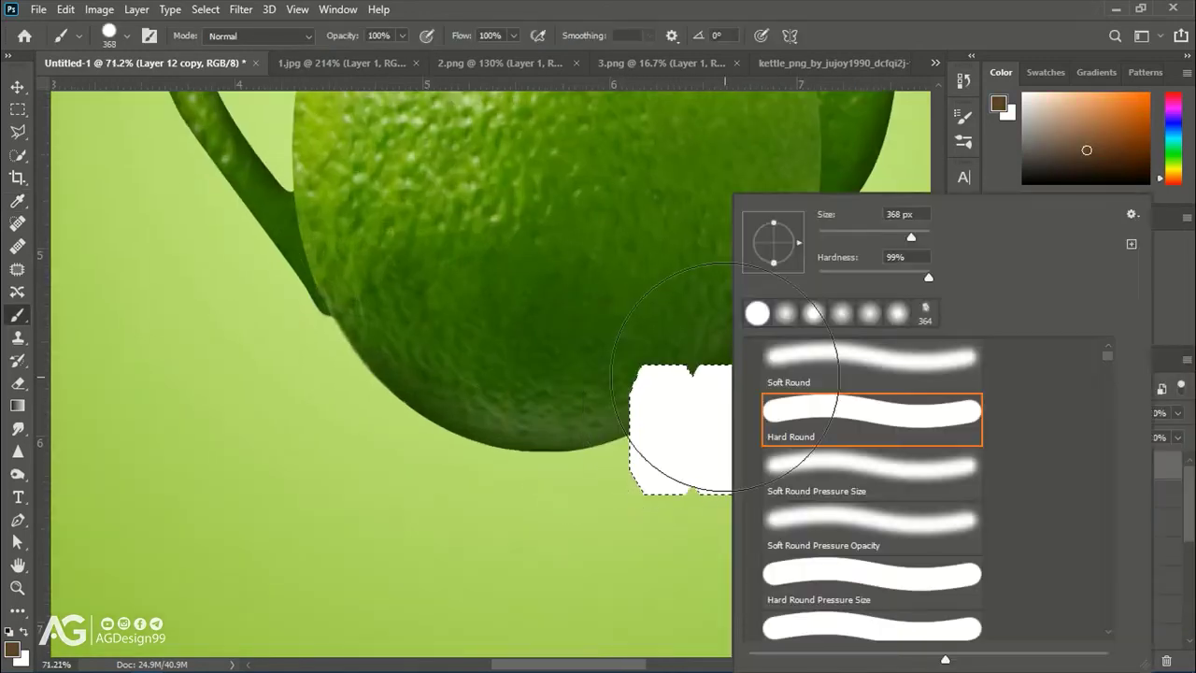
double_click(837, 346)
mouse_move(729, 402)
mouse_down()
mouse_move(775, 320)
mouse_move(560, 373)
mouse_move(781, 538)
mouse_move(801, 521)
mouse_move(681, 280)
mouse_move(552, 521)
mouse_up()
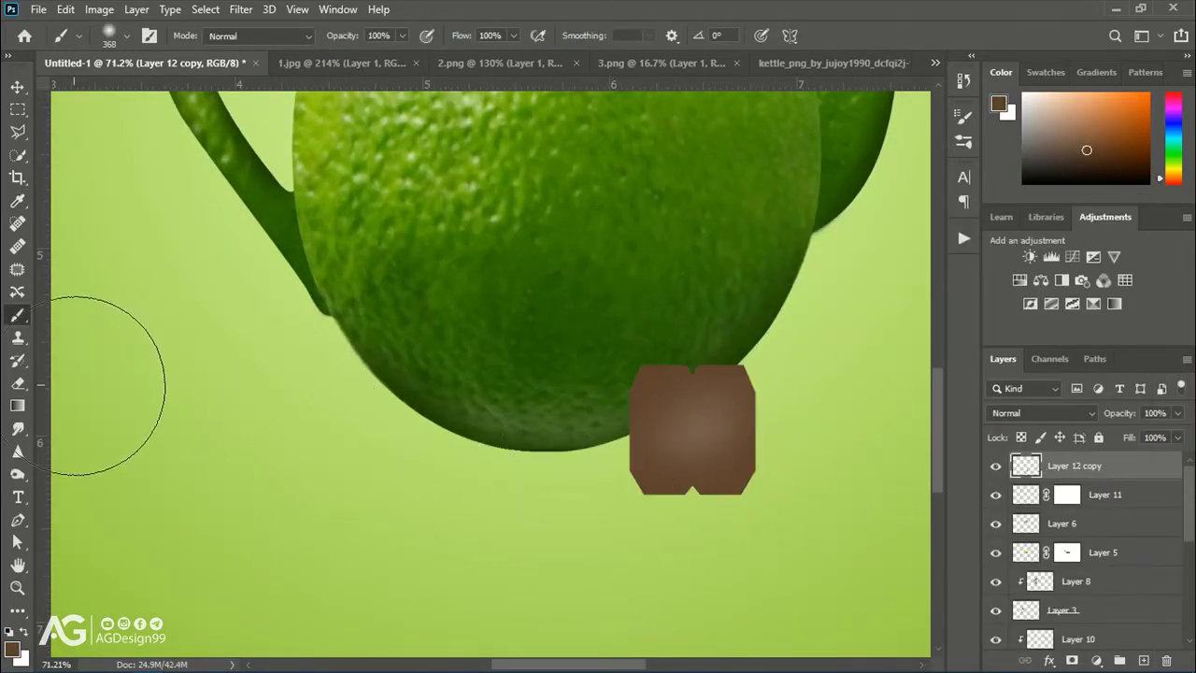
key(ctrl+d)
Add the text 'TEA' at 24 pt over the brown tag
key(t)
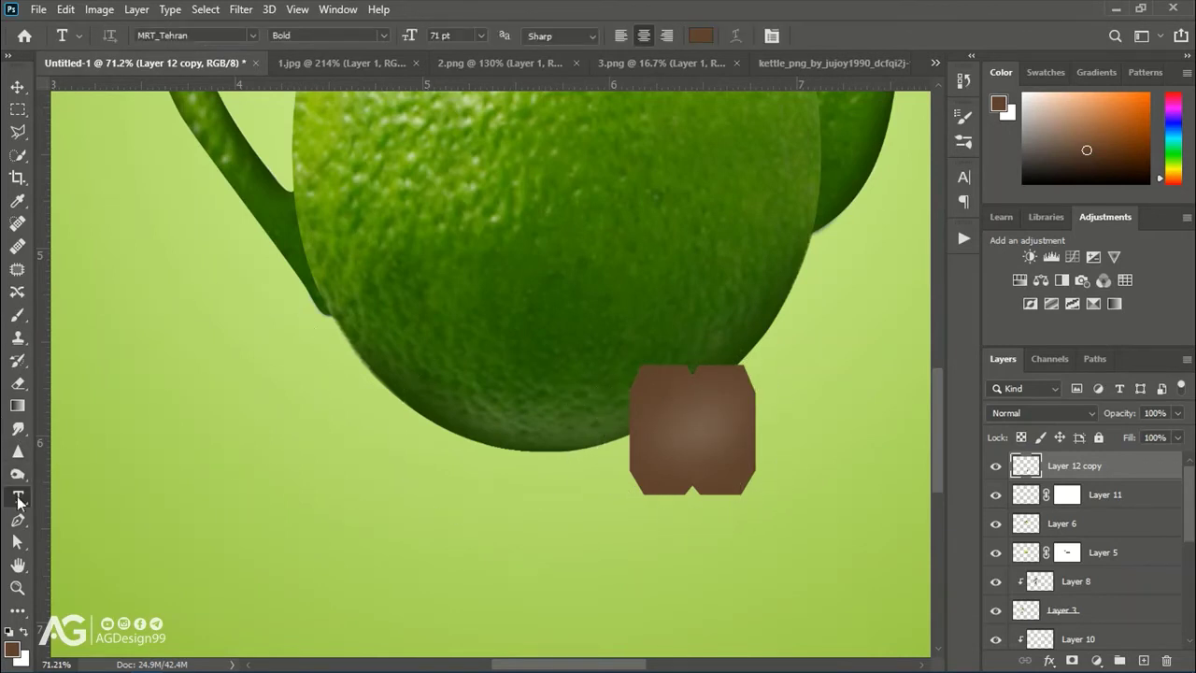
click(701, 41)
text(ffffff)
click(876, 375)
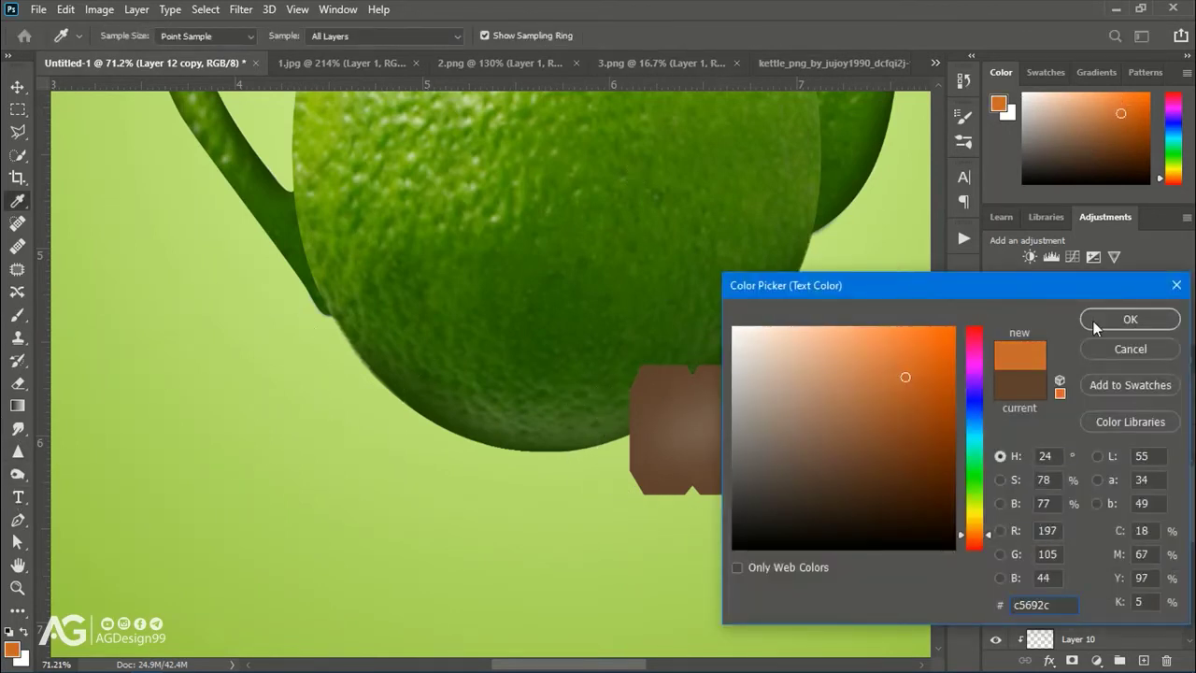
click(1094, 323)
click(676, 439)
click(481, 36)
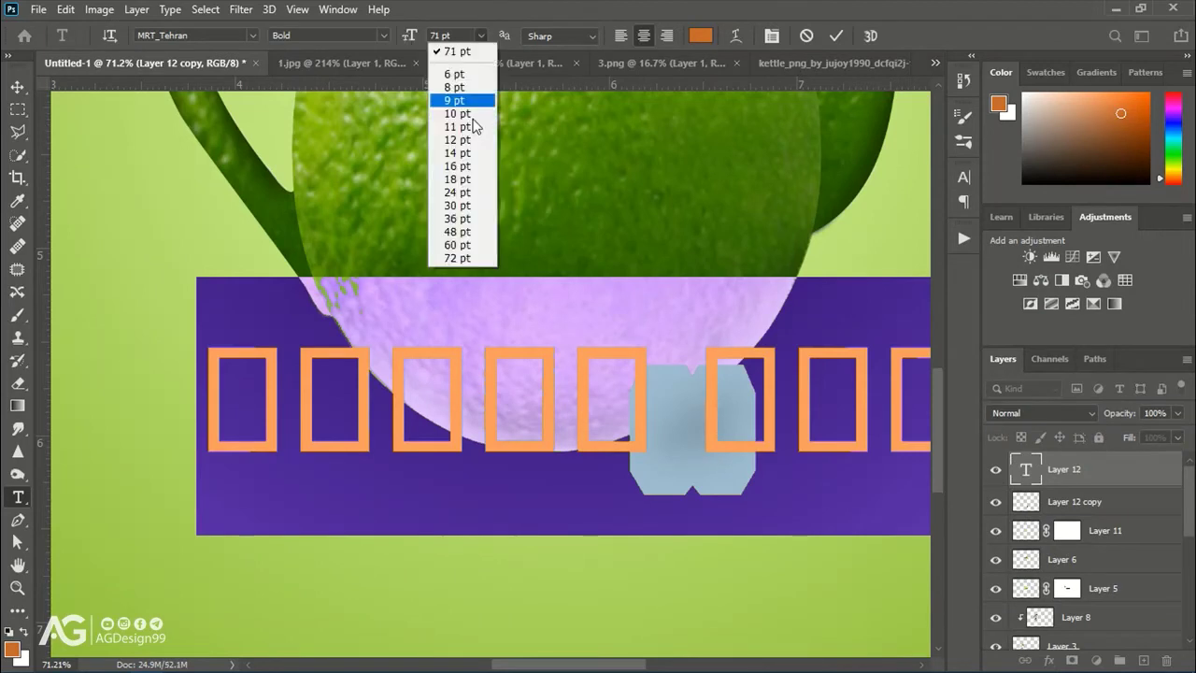
click(467, 181)
text(TEA)
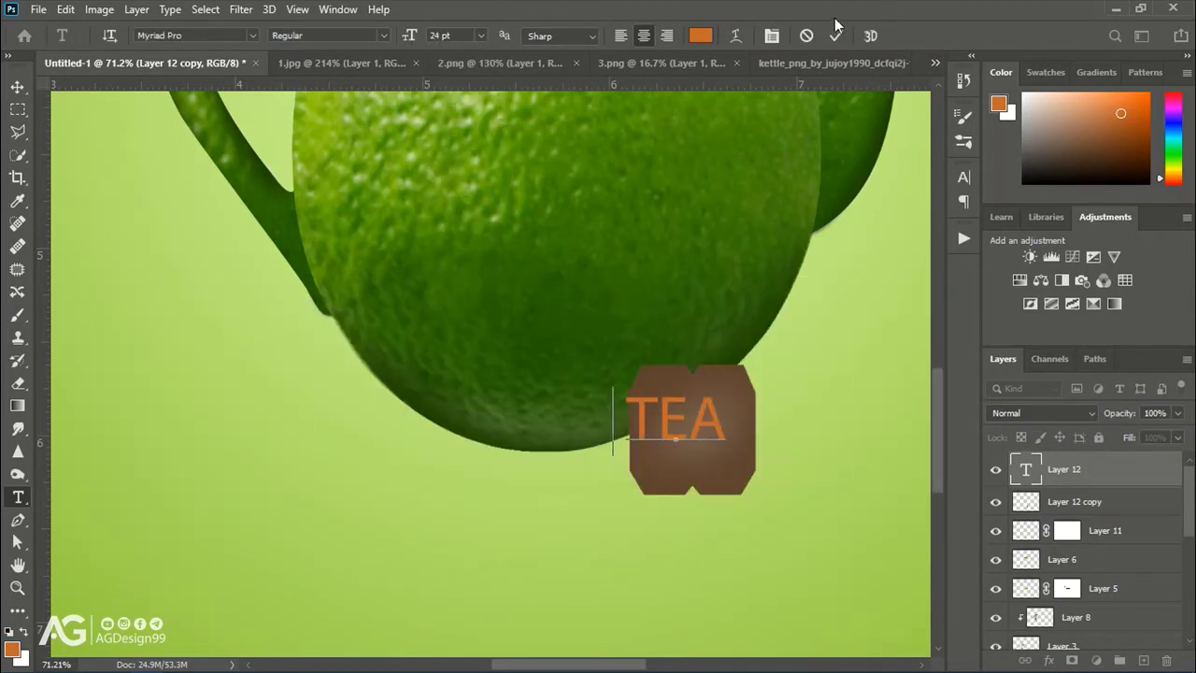
click(836, 34)
Centre the TEA text on the tag and recolour it grey
key(v)
drag(693, 435, 710, 449)
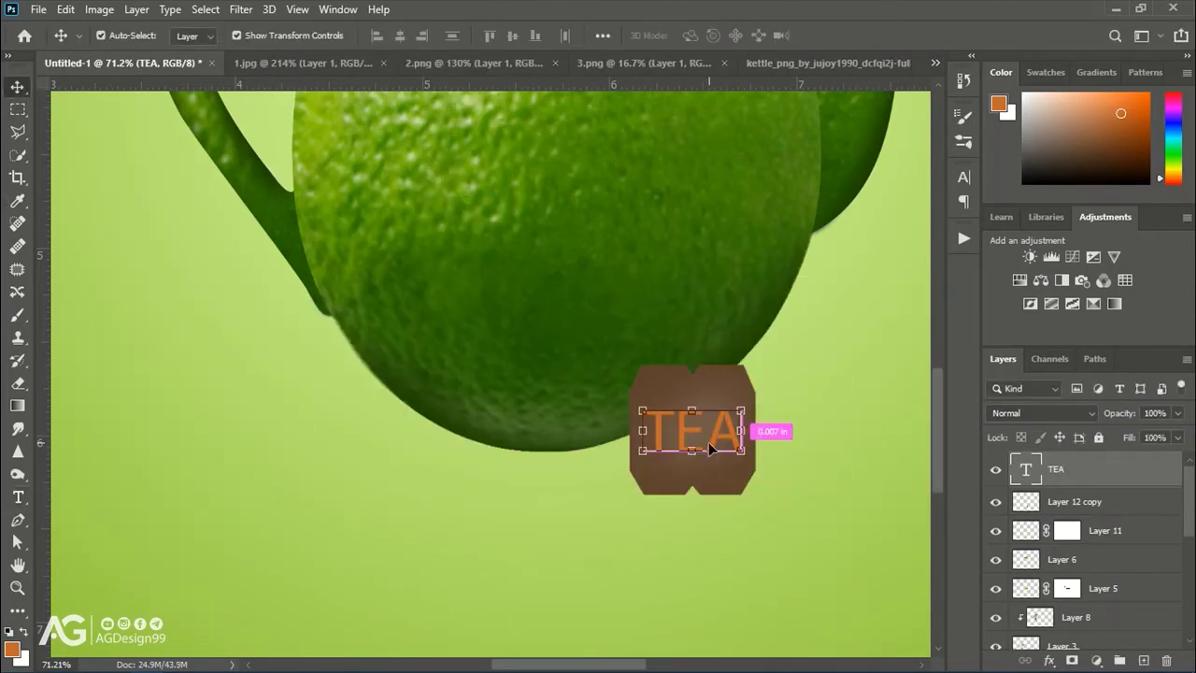
double_click(1027, 473)
click(700, 35)
text(b3b3b3)
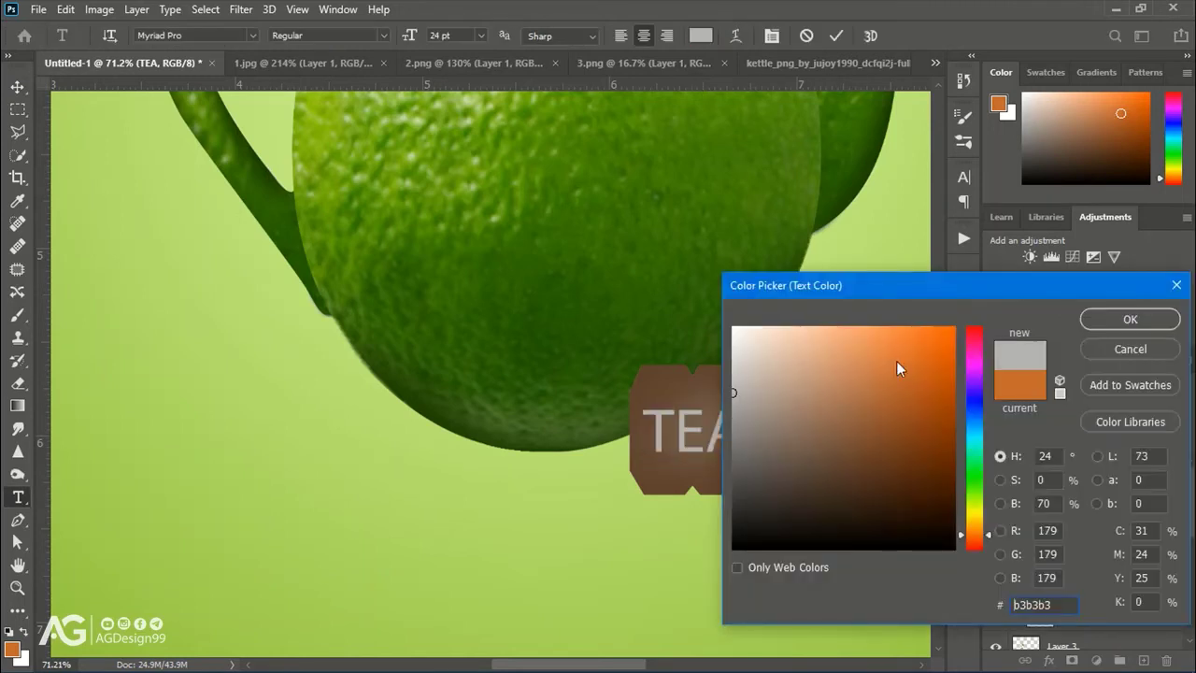
click(1129, 319)
click(17, 86)
Convert the TEA text layer and combine it with the brown tag
right_click(1094, 467)
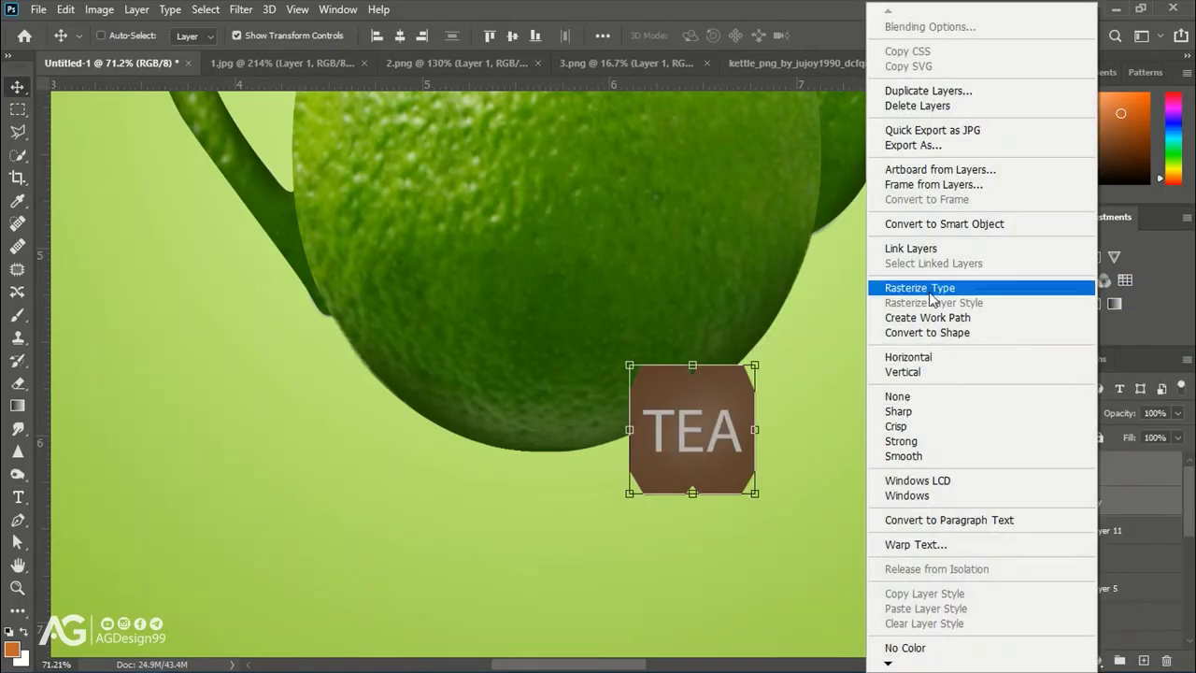
click(944, 223)
key(ctrl+t)
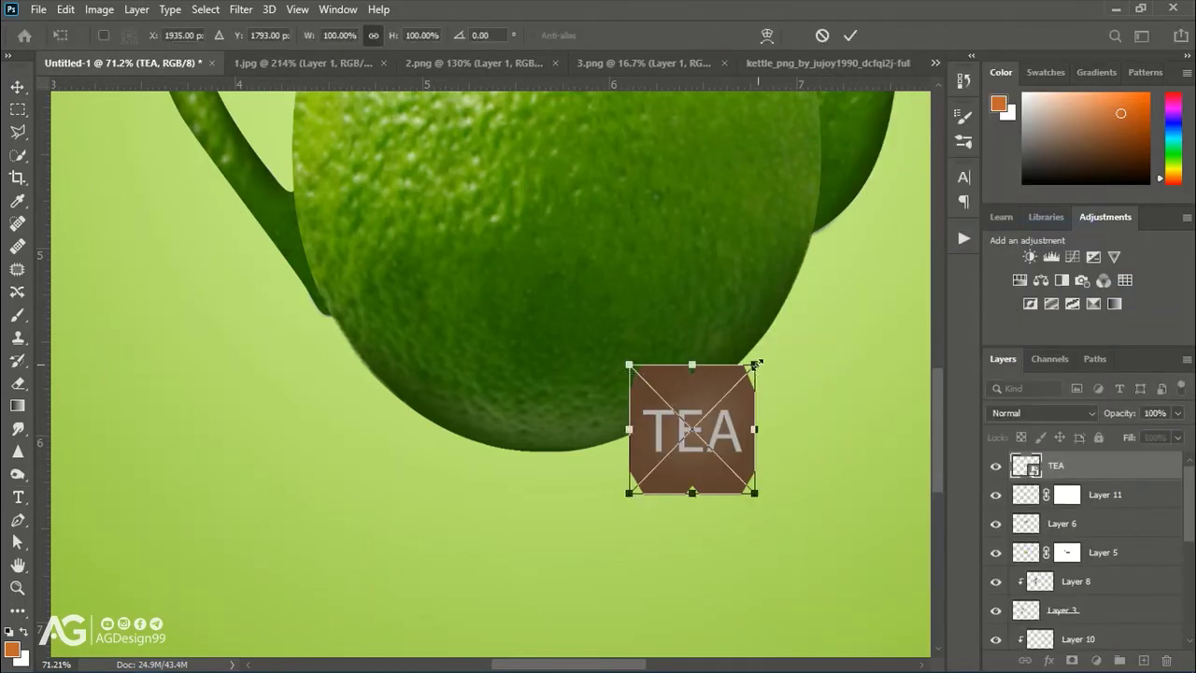
key(Return)
Distort the tag's corners inward and tilt it so it hangs skewed below the lime
key(ctrl+t)
drag(755, 366, 736, 351)
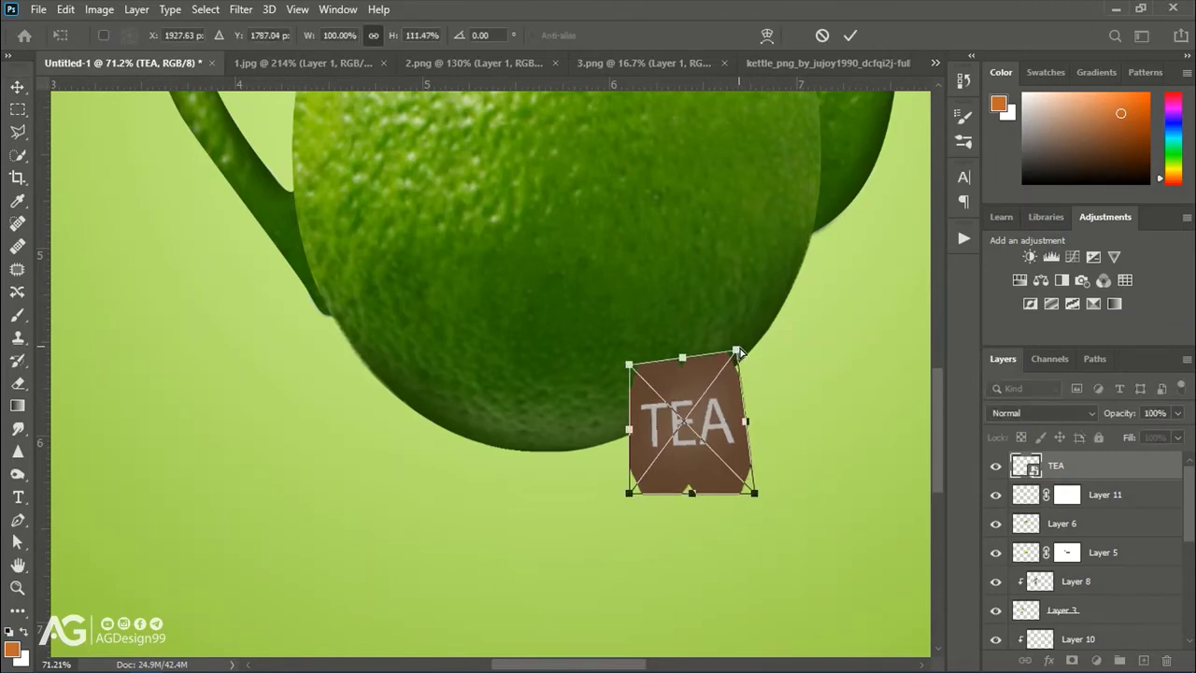
drag(755, 492, 732, 469)
drag(627, 504, 631, 496)
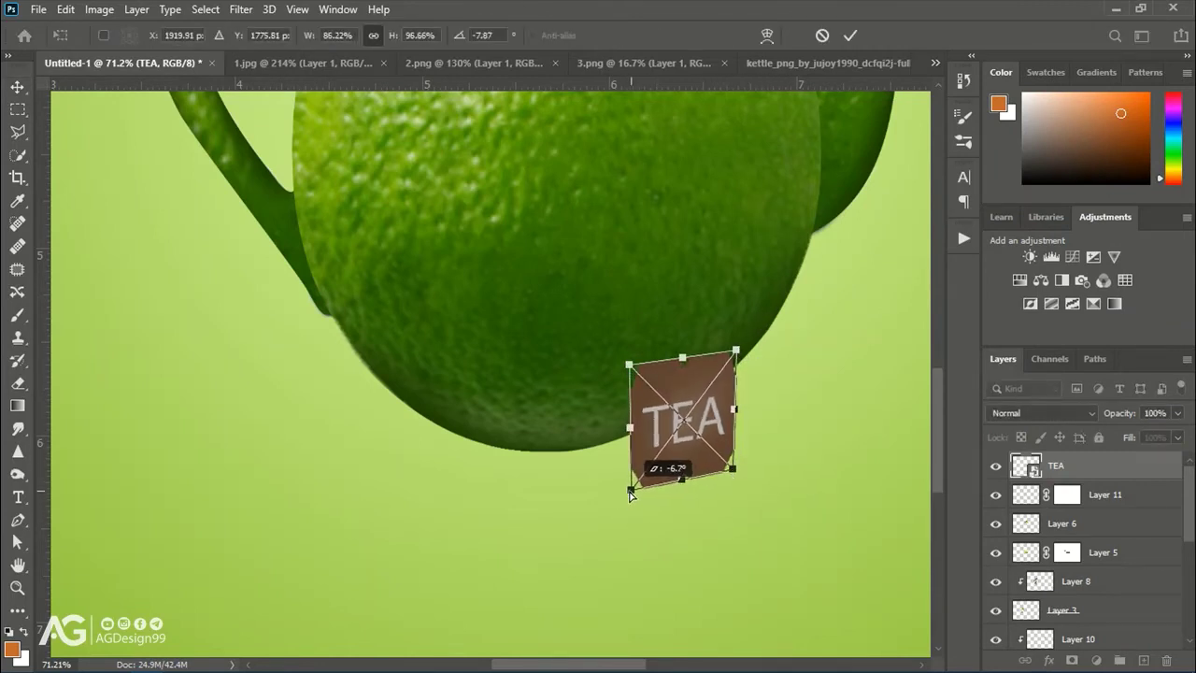
drag(628, 367, 625, 365)
drag(736, 350, 729, 353)
key(Return)
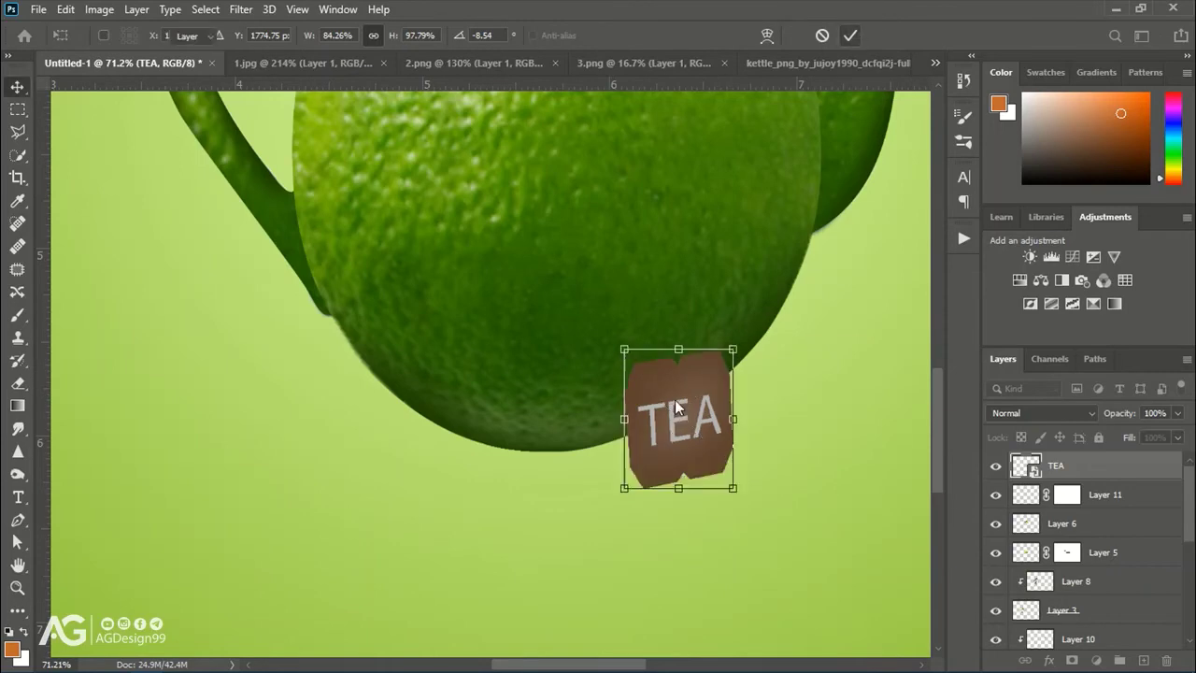
scroll(669, 462, down, 2)
scroll(668, 461, up, 2)
Set up a small Hard Round brush of about 6 px
key(p)
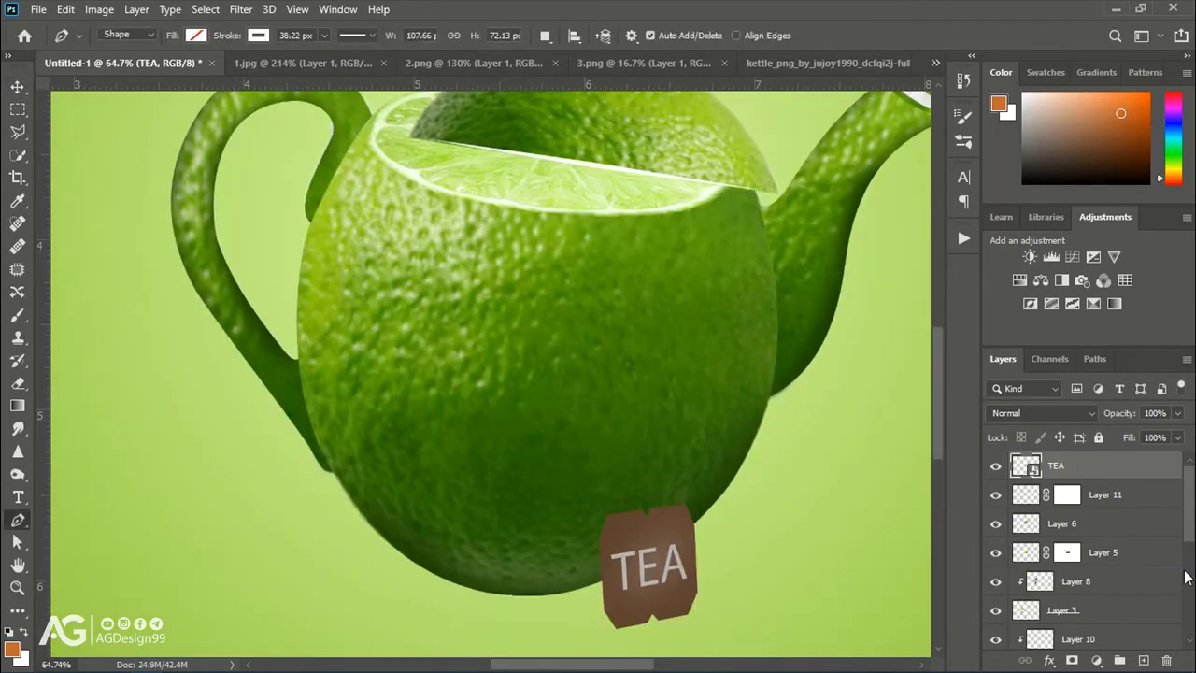
click(196, 34)
key(Escape)
key(b)
click(116, 37)
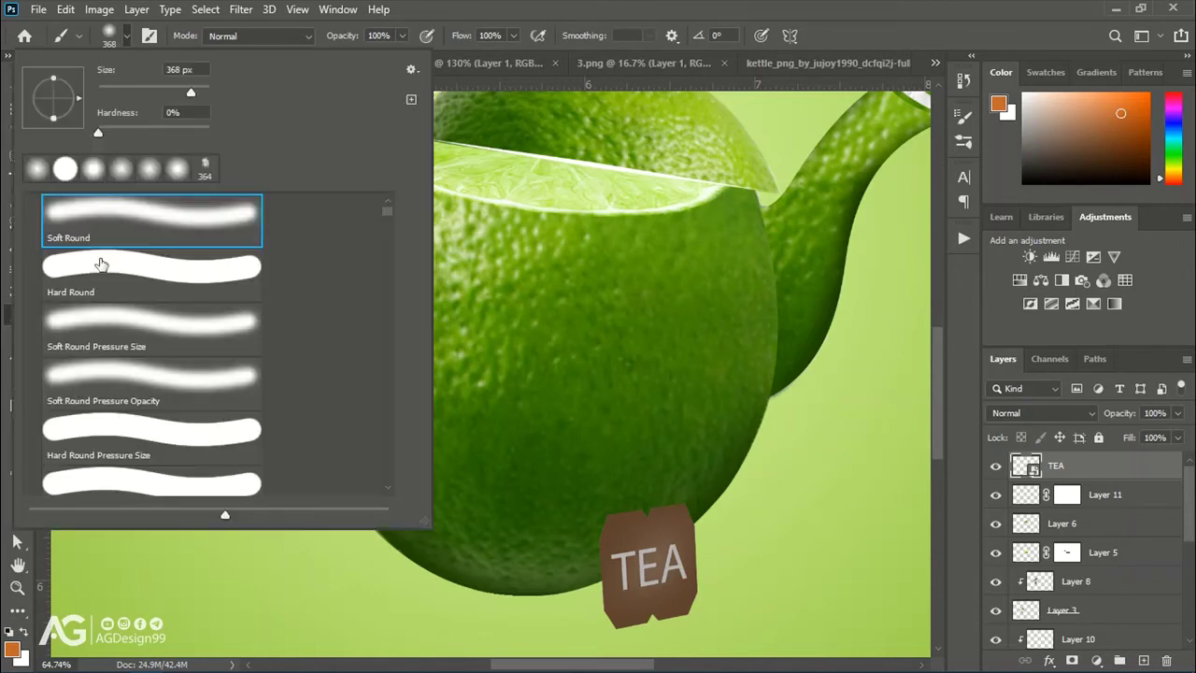
click(96, 266)
drag(110, 85, 103, 93)
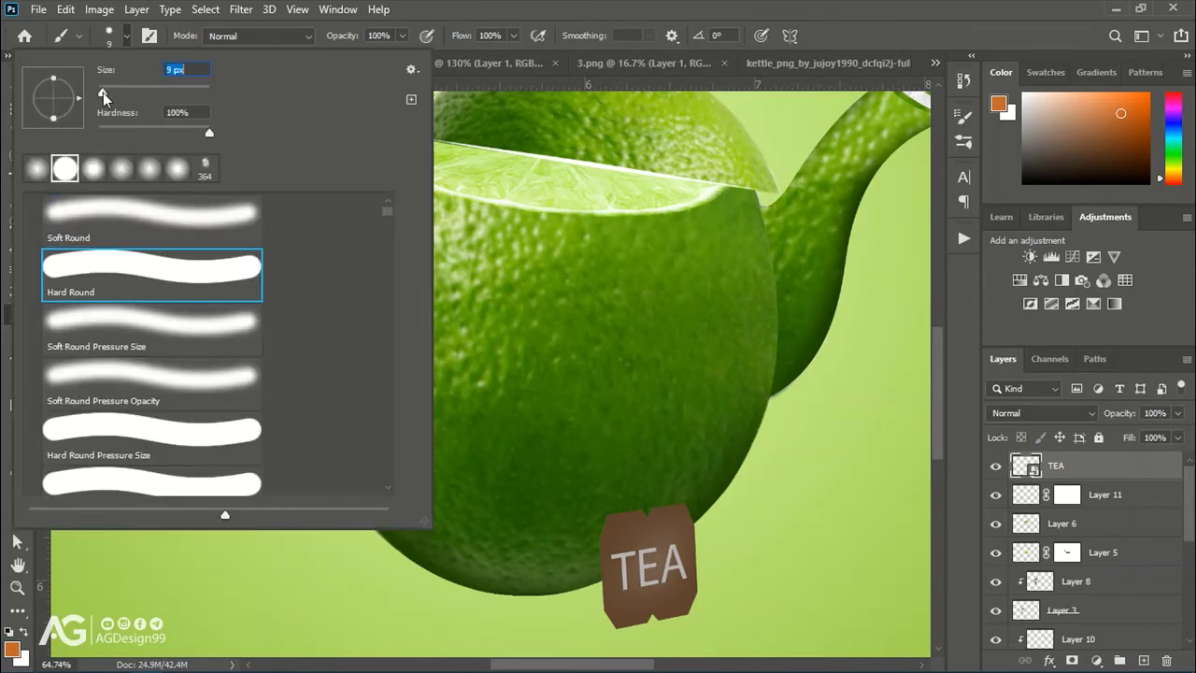
key(Return)
On a new layer, draw a first string curve with the Pen, then delete the unwanted shape layer
click(1144, 661)
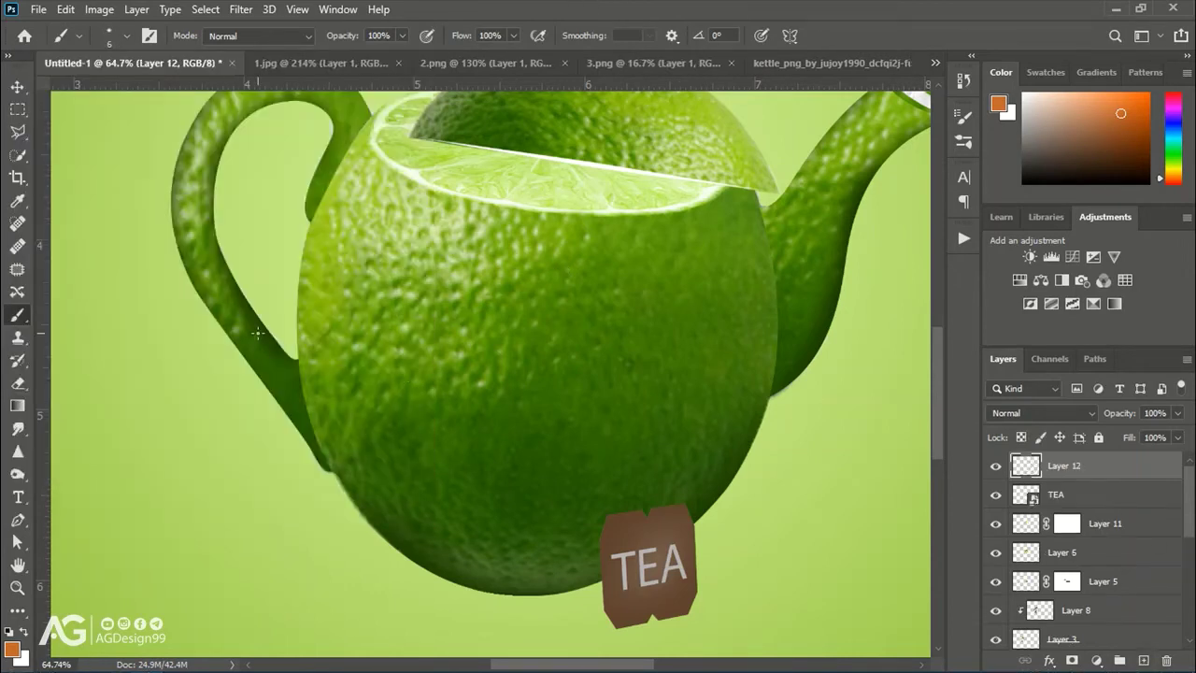
key(p)
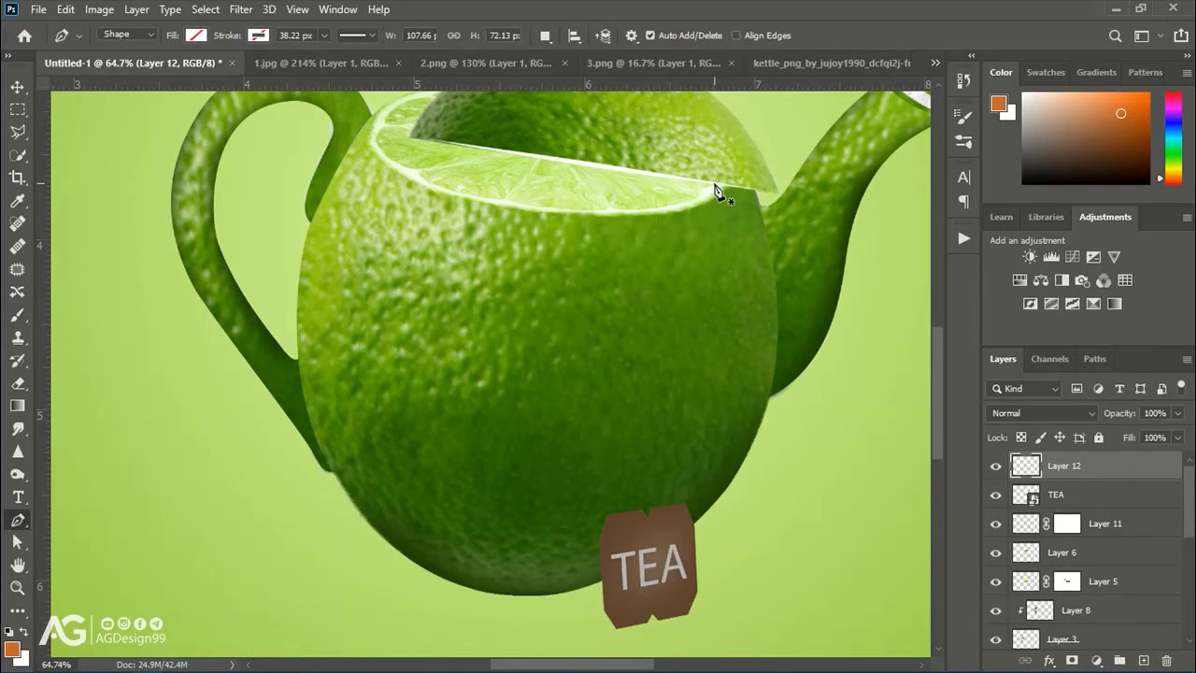
click(714, 184)
drag(634, 371, 635, 435)
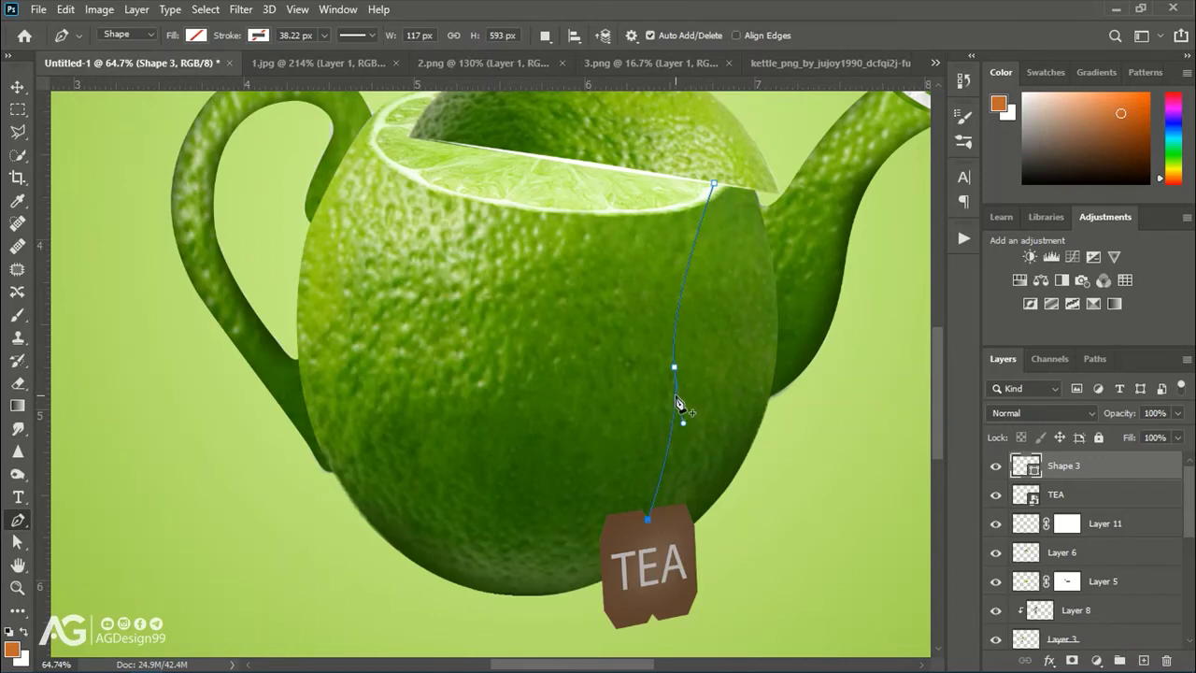
right_click(678, 404)
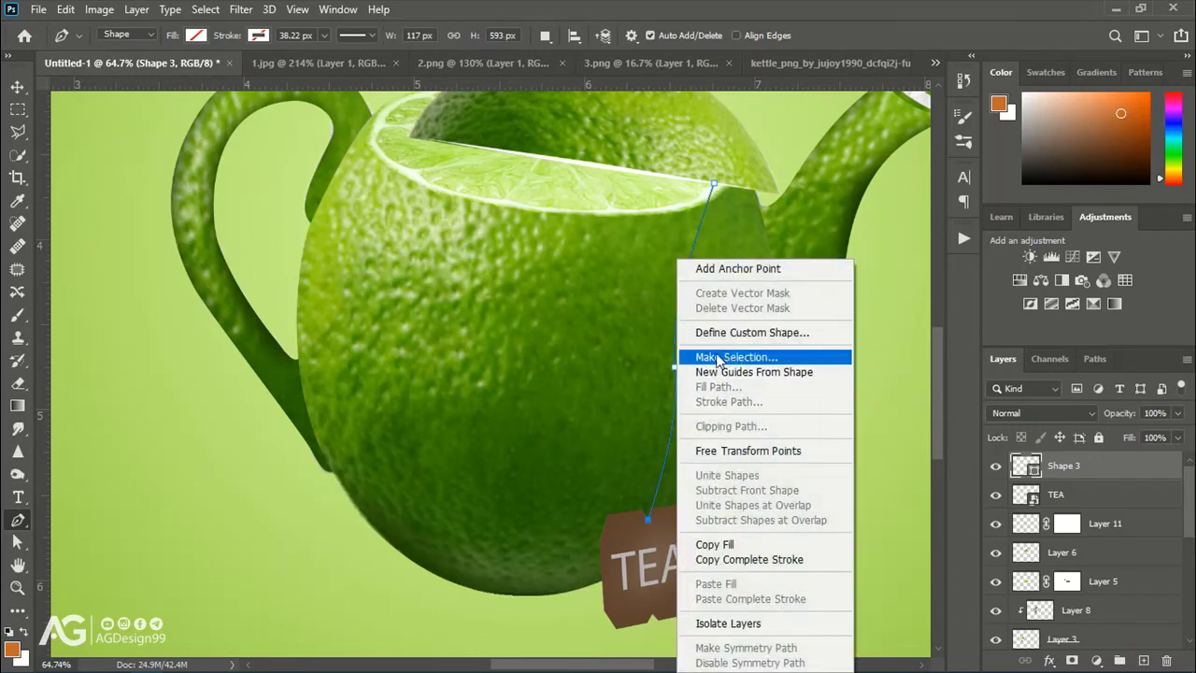
right_click(654, 491)
key(Escape)
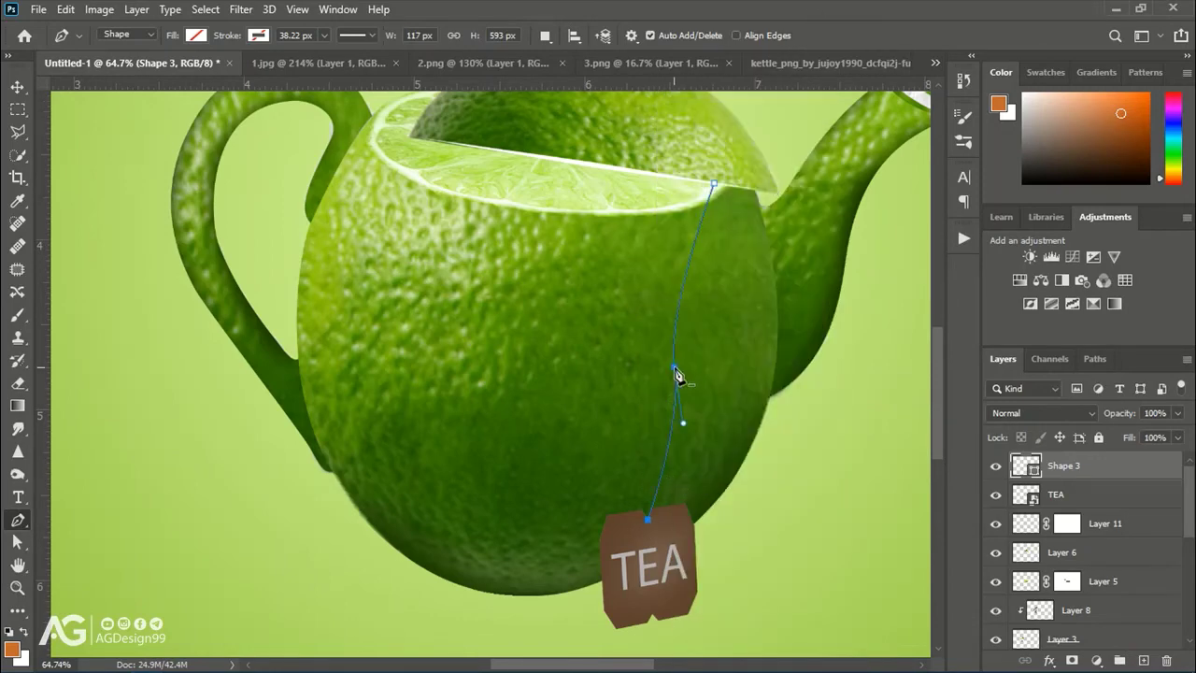
right_click(675, 370)
click(857, 34)
key(Delete)
On a fresh layer, draw the string as a plain path from the lid edge to the tag
click(1144, 661)
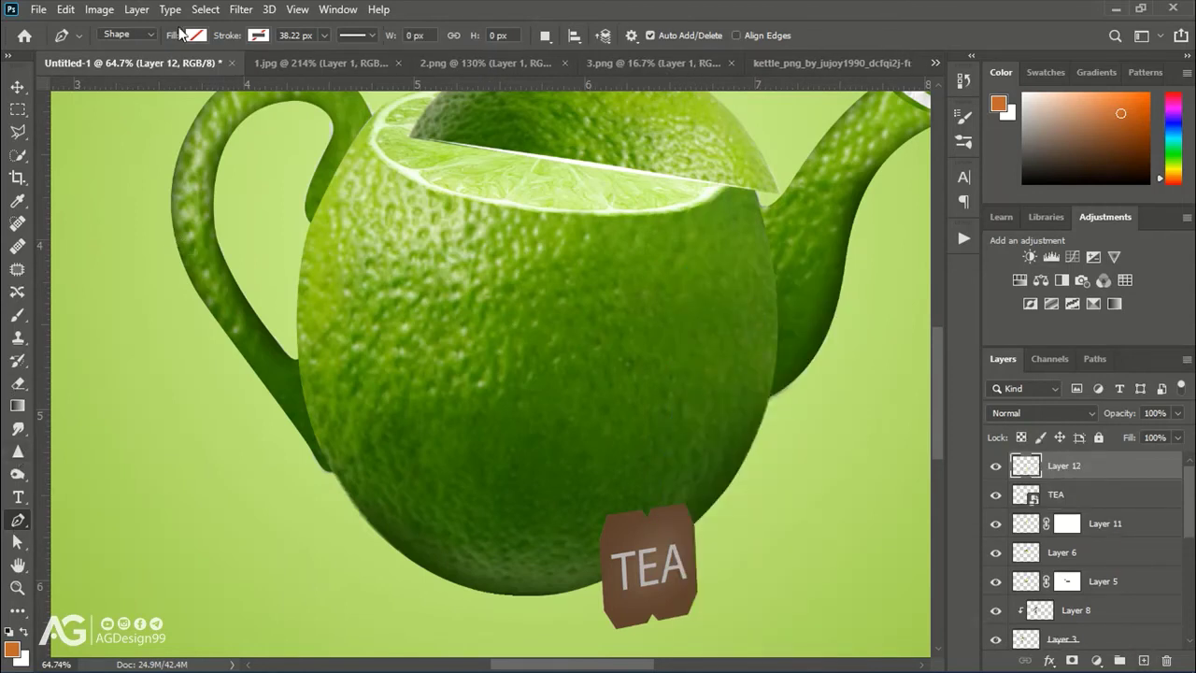
click(126, 35)
click(117, 58)
click(714, 184)
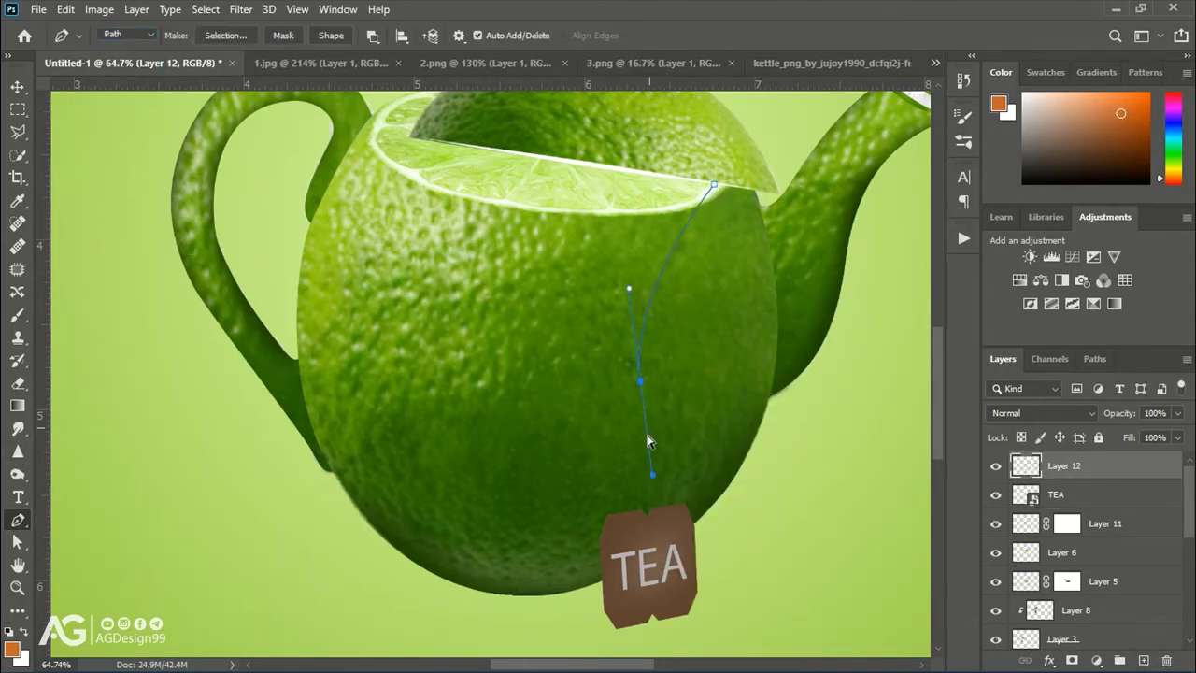
right_click(651, 526)
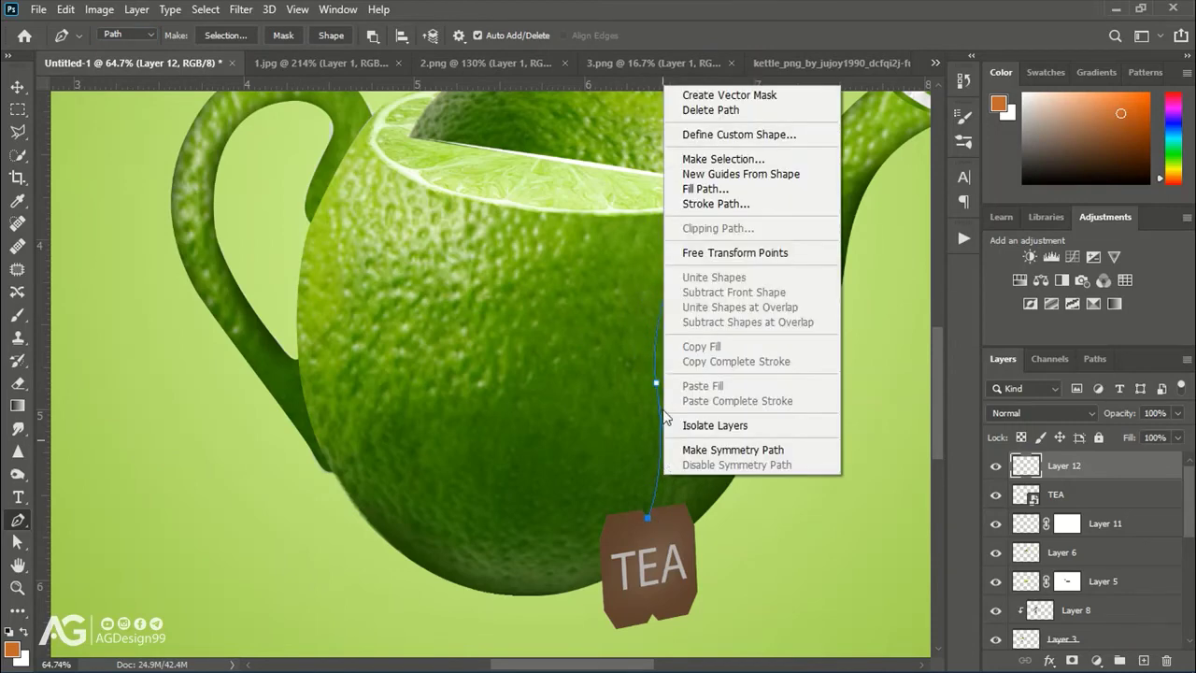
click(710, 197)
click(705, 200)
key(ctrl+z)
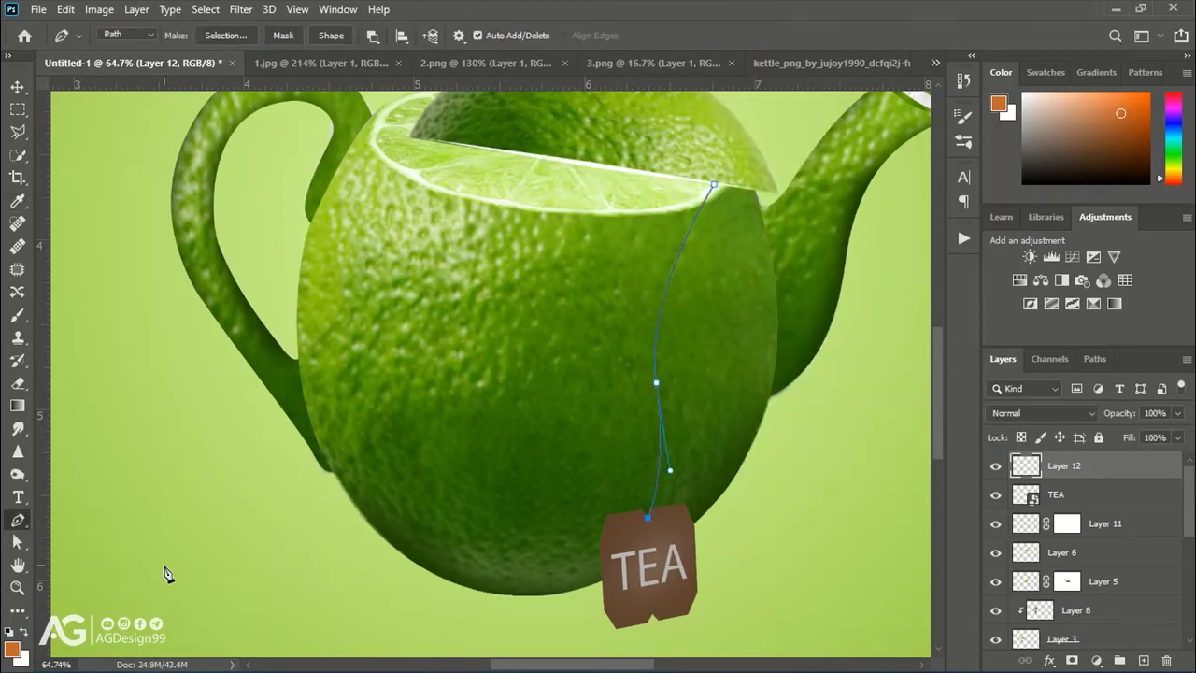
Stroke the string path with white using the brush, then delete the path
click(13, 649)
click(1129, 318)
right_click(657, 397)
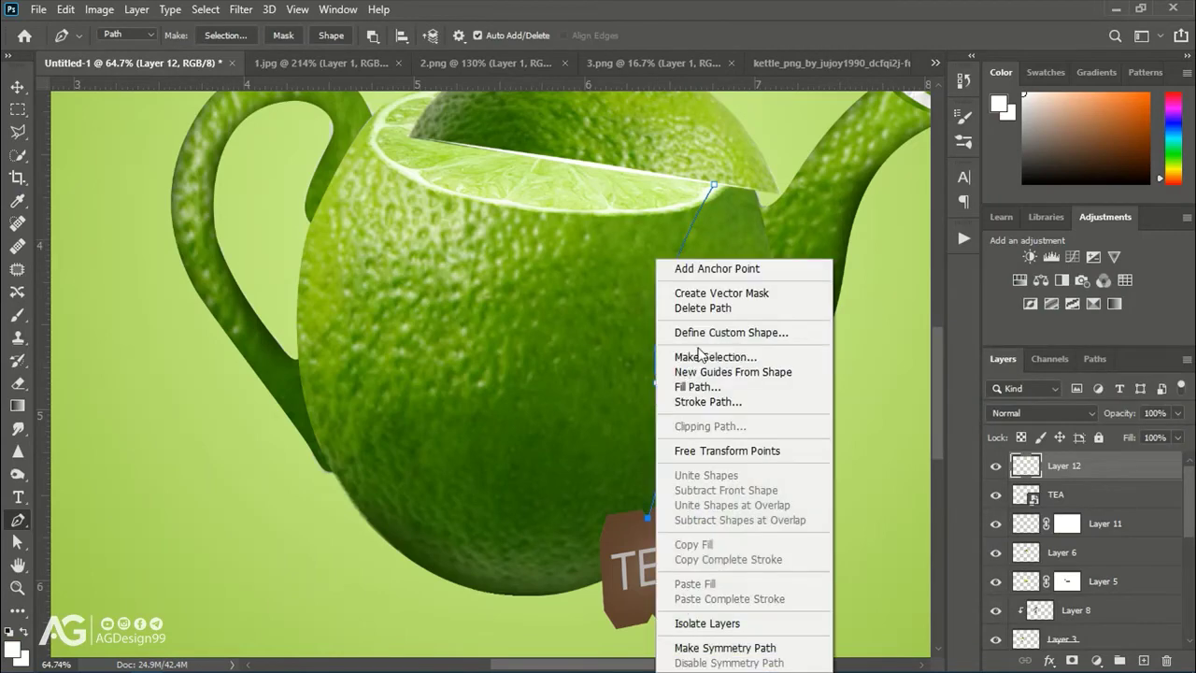
click(708, 402)
click(704, 196)
right_click(669, 448)
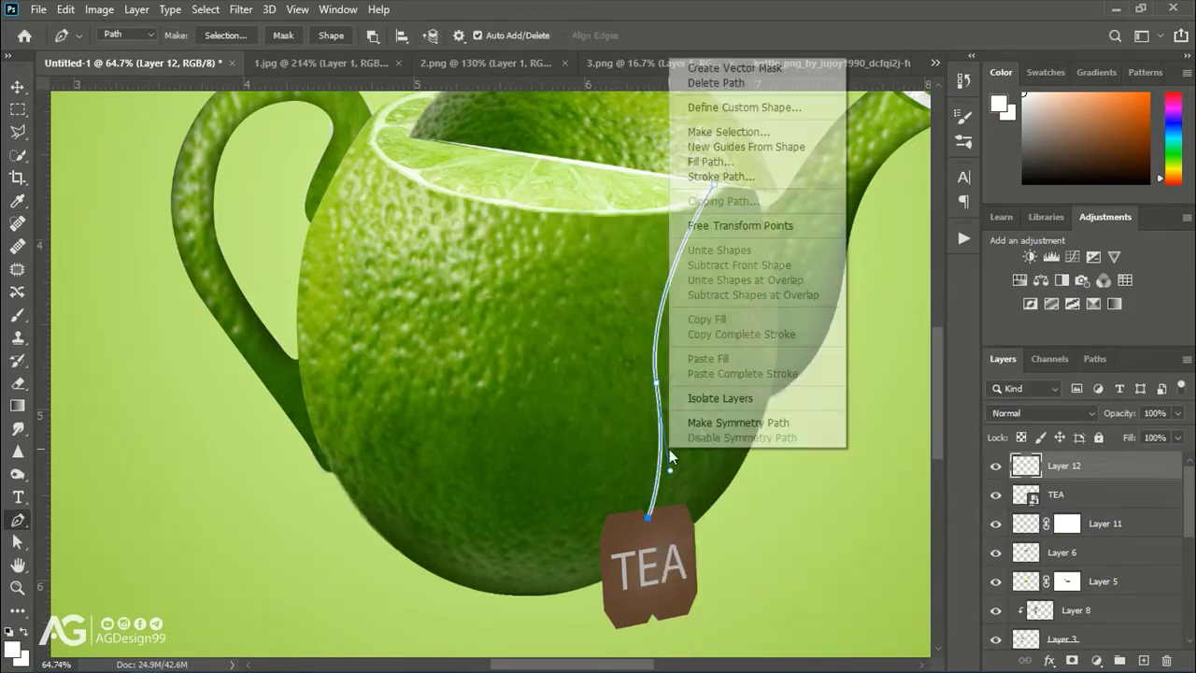
click(715, 83)
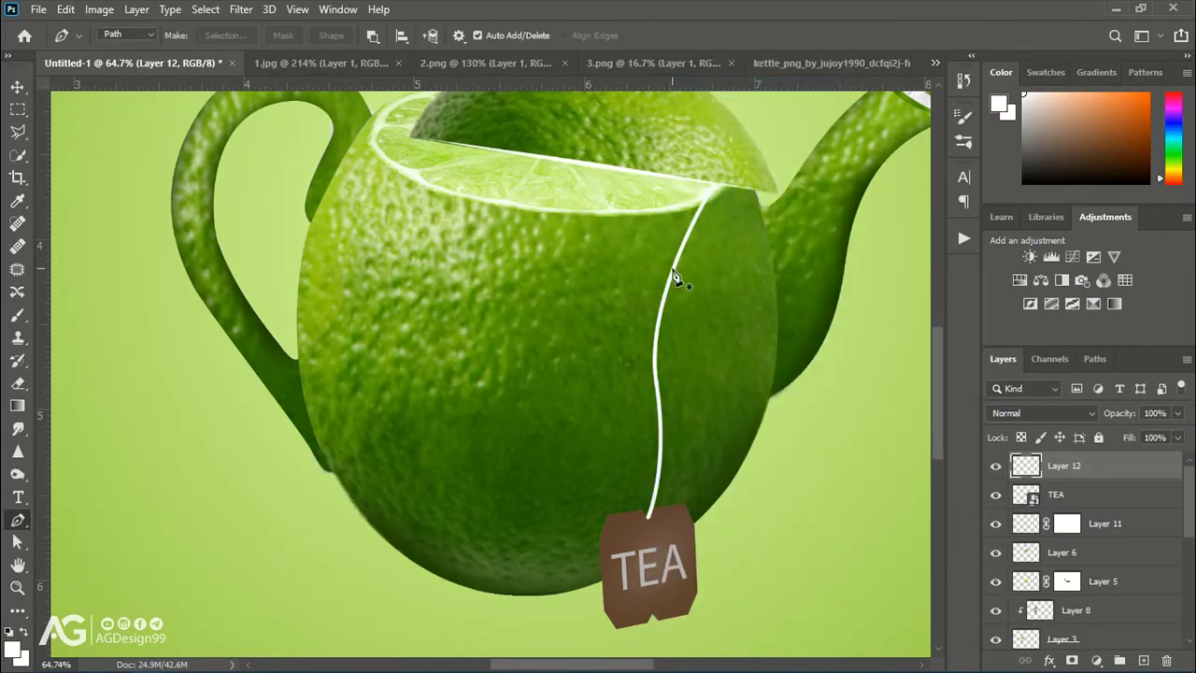
click(1142, 660)
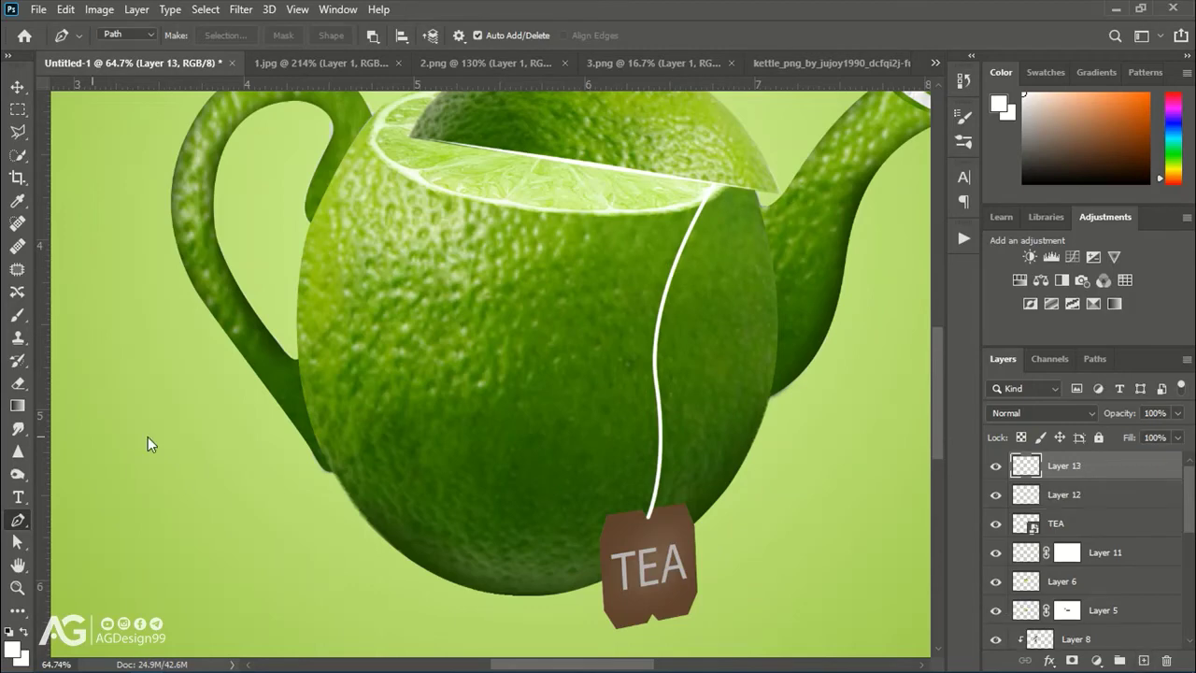
Stroke a black path beside the white string for the shadow line, then delete the path
click(12, 648)
click(841, 598)
click(1126, 315)
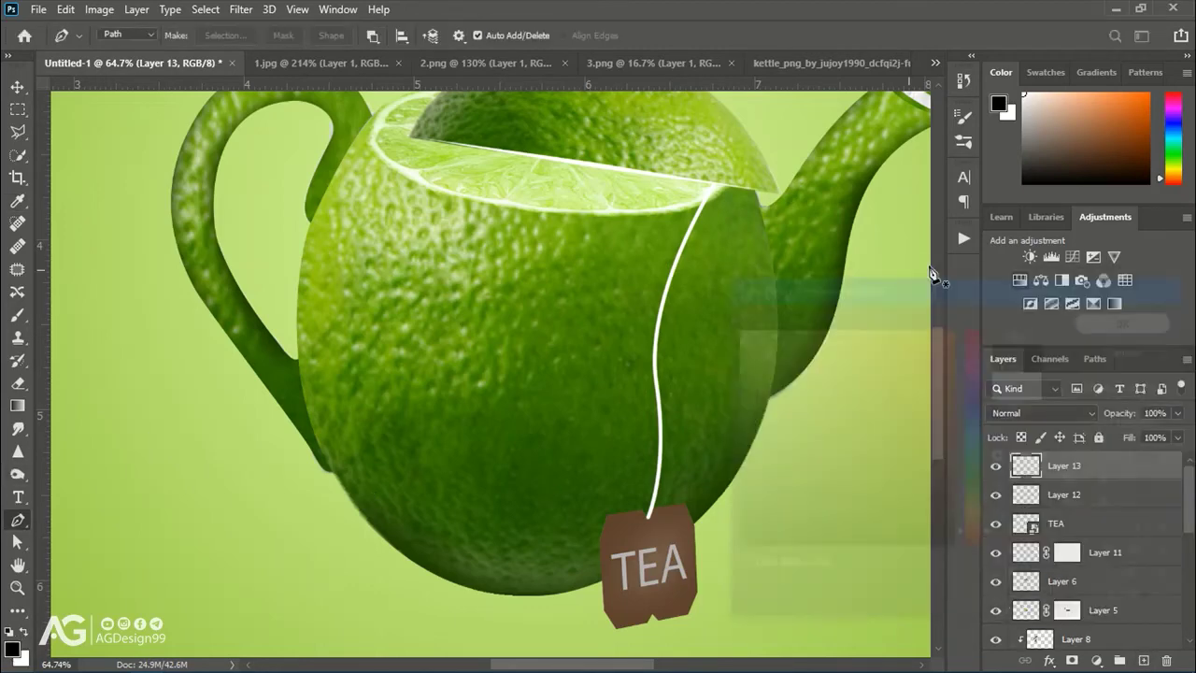
click(703, 201)
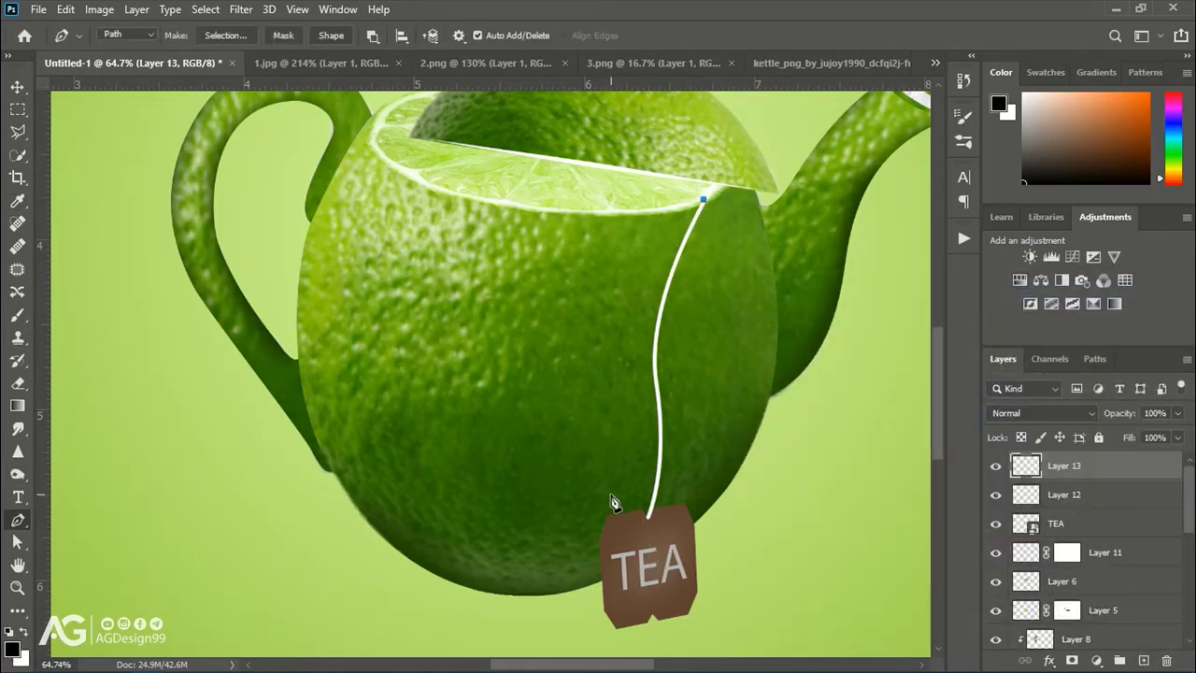
drag(633, 624, 600, 640)
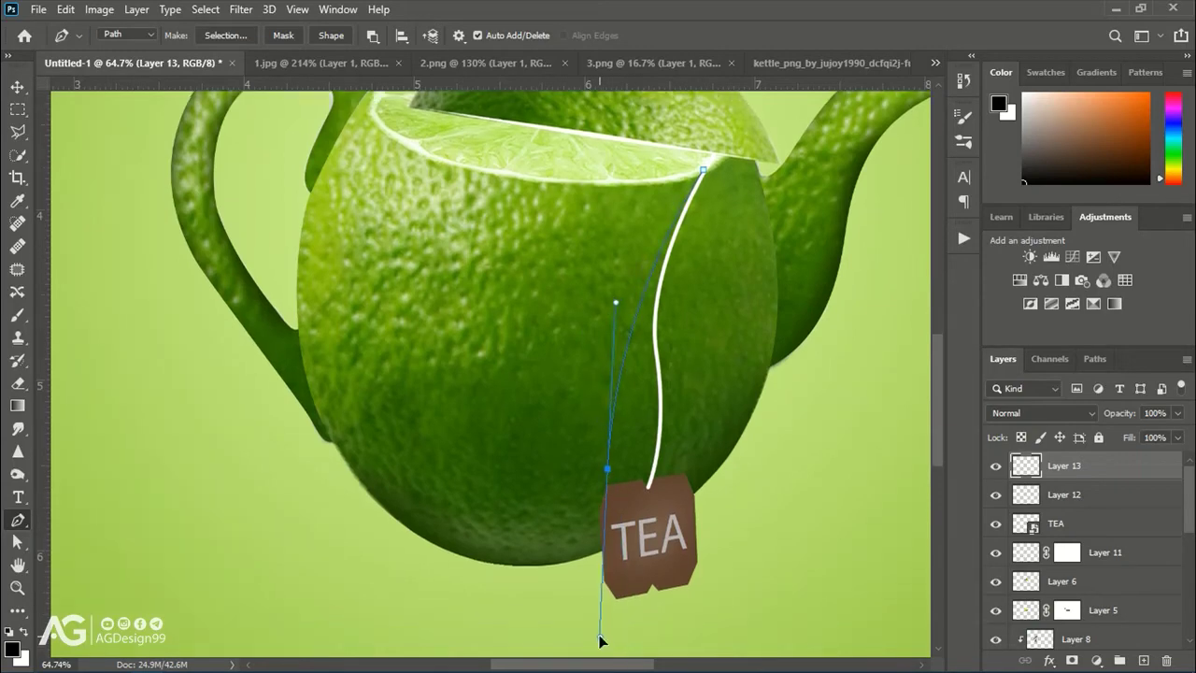
right_click(607, 481)
click(662, 190)
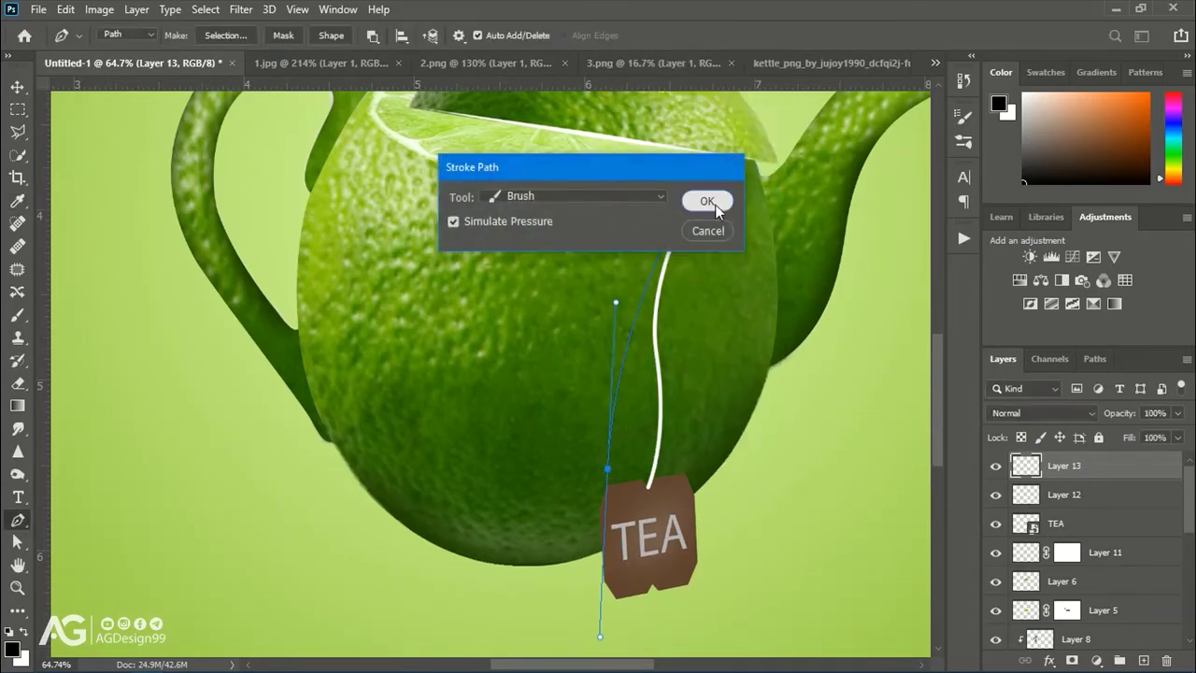
click(707, 197)
right_click(635, 378)
click(691, 308)
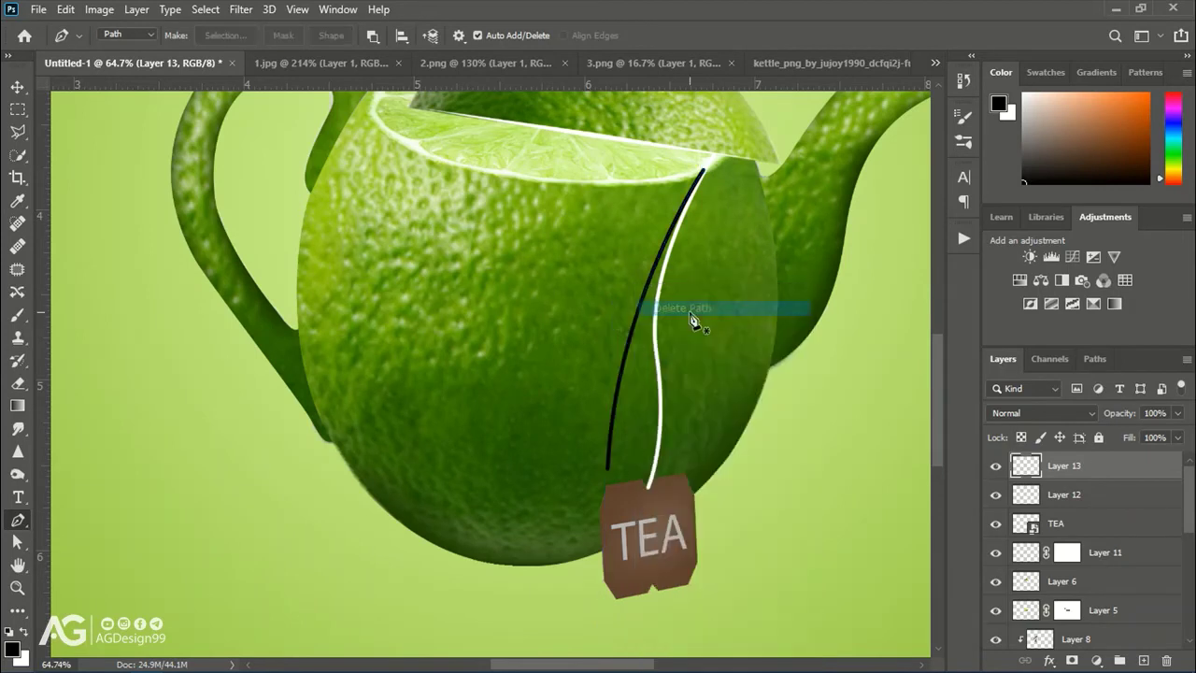
Move the shadow line's layer beneath the string layer and set its opacity to 54%
drag(1100, 476, 1081, 500)
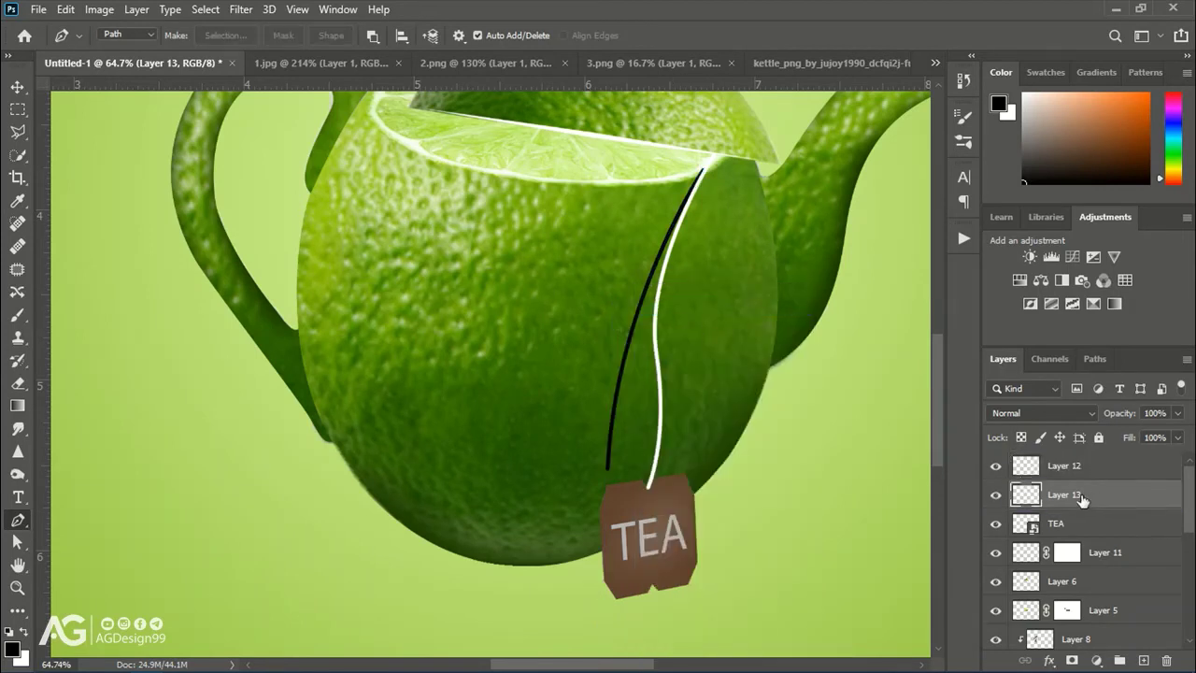
ctrl+click(1077, 480)
scroll(1084, 551, down, 2)
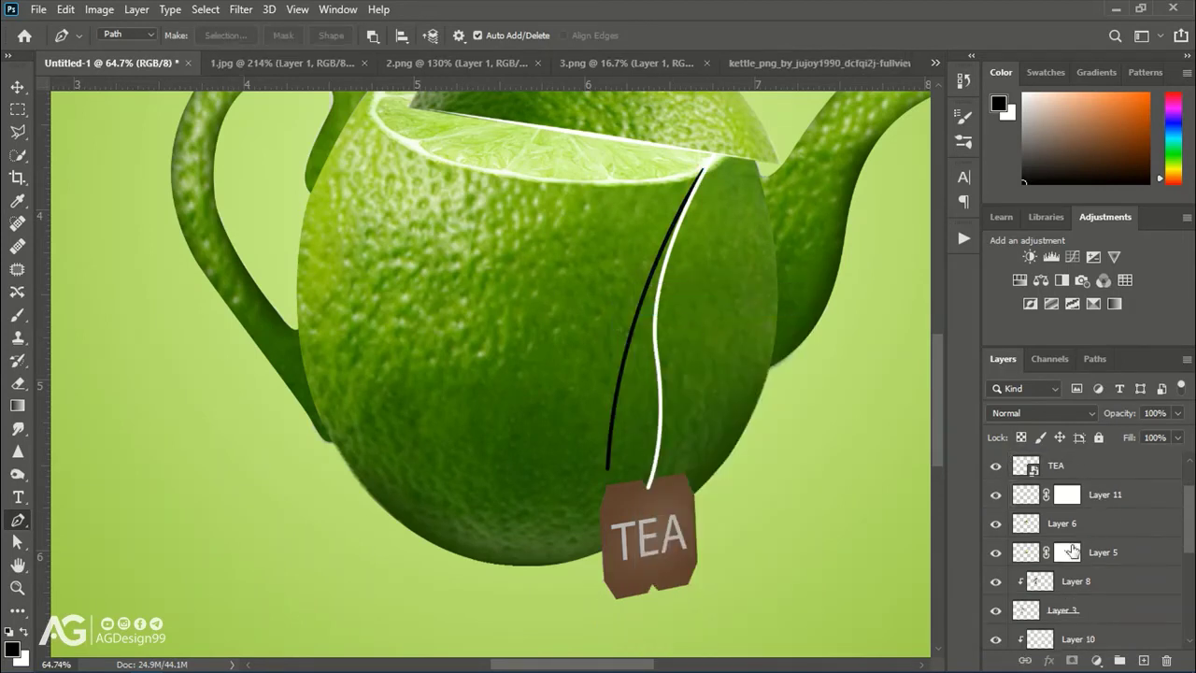
click(995, 552)
click(996, 494)
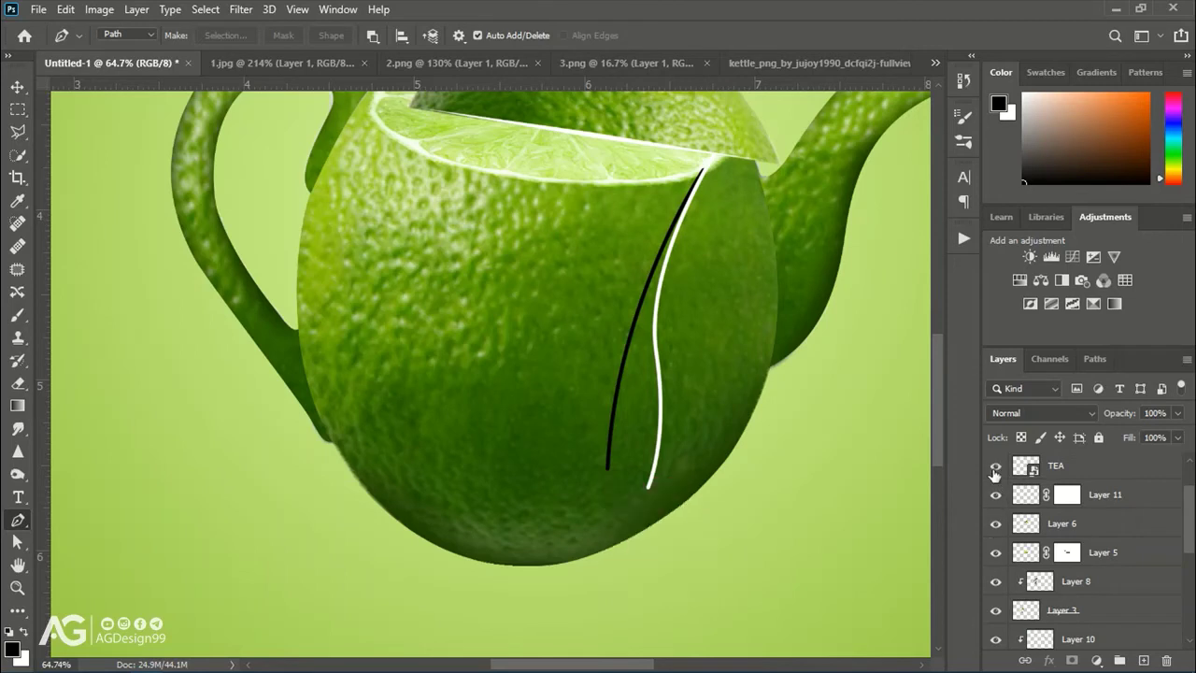
scroll(1079, 490, up, 2)
click(1079, 492)
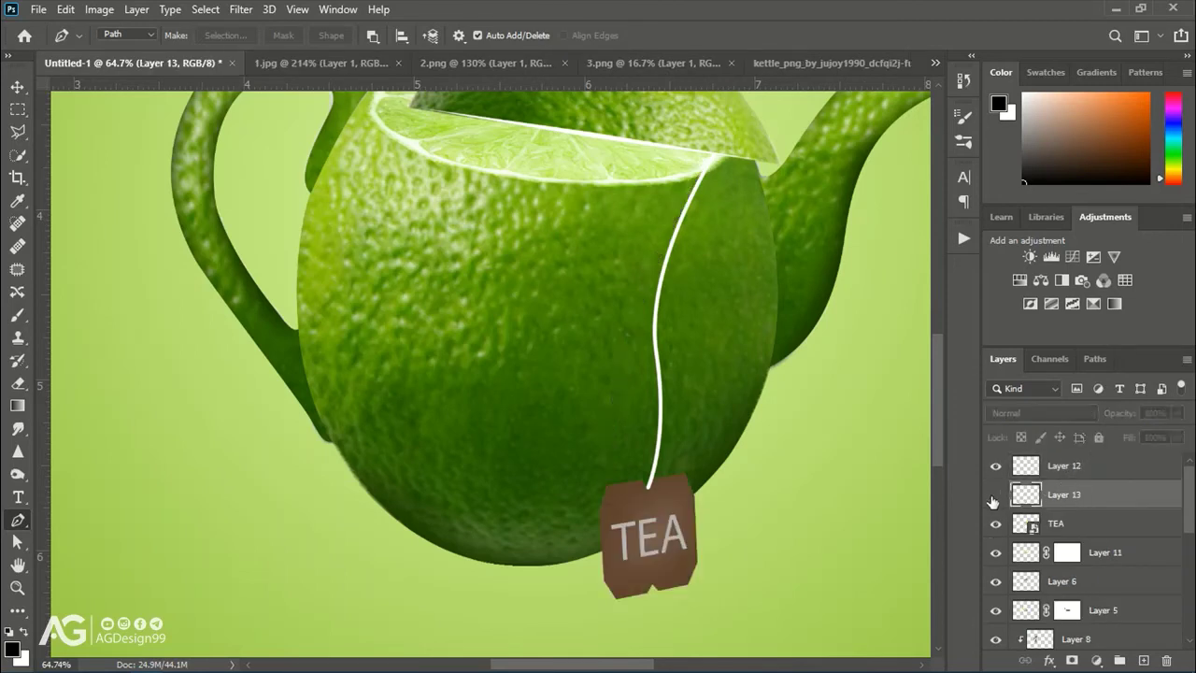
click(1178, 413)
drag(1137, 433, 1141, 434)
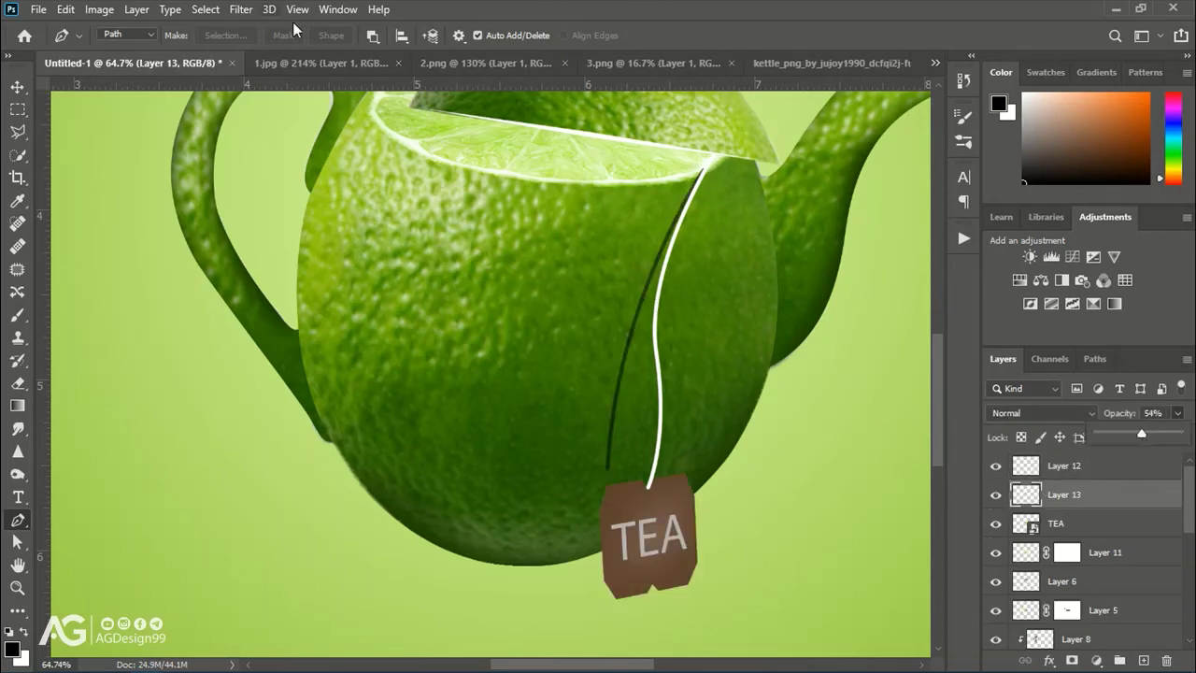
Duplicate the TEA tag layer and paint the copy solid black
click(1039, 523)
key(v)
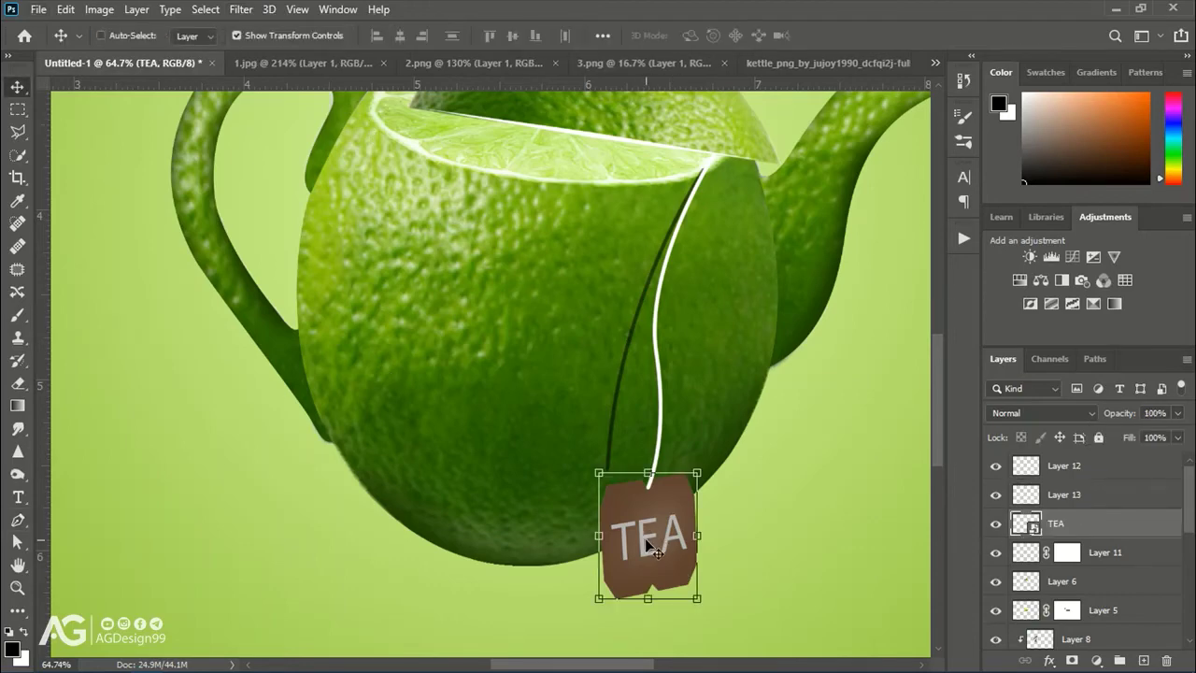
key(ctrl+j)
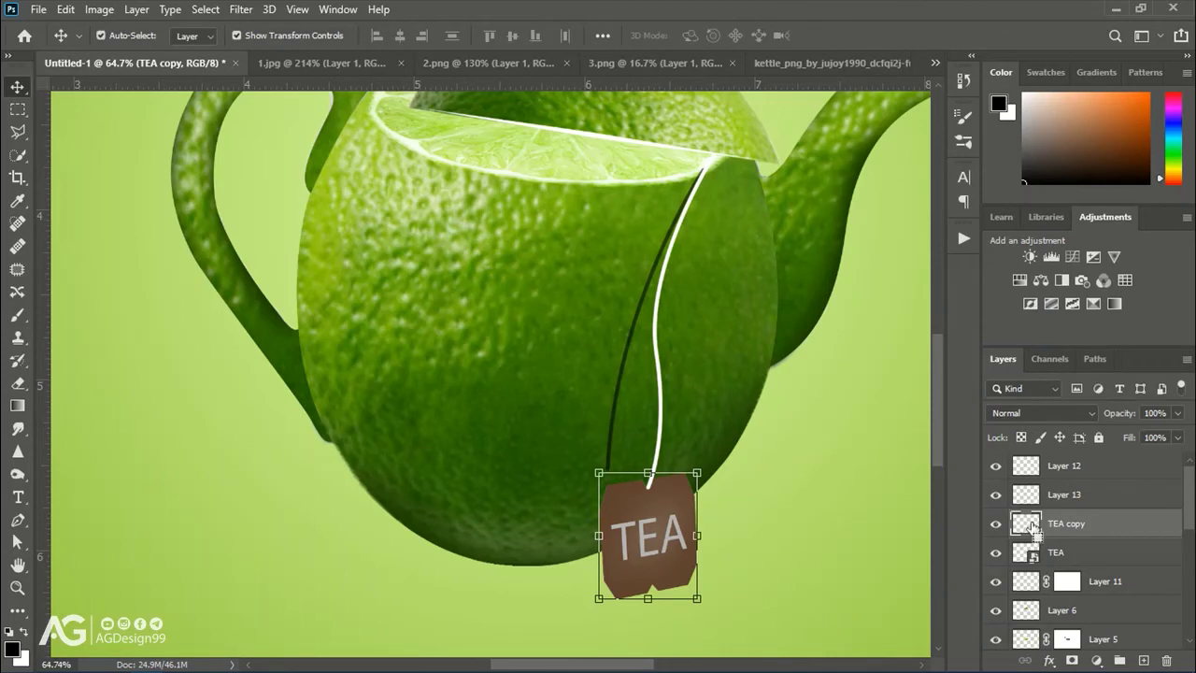
ctrl+click(1027, 523)
key(b)
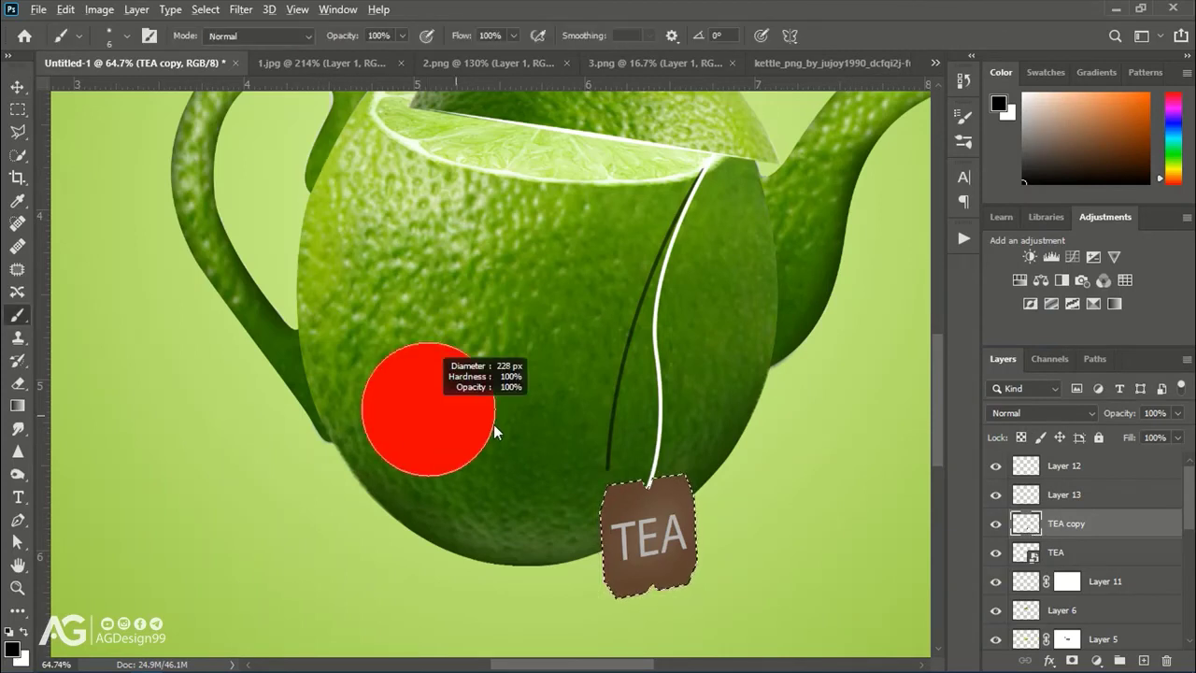
drag(635, 504, 658, 561)
Place the black TEA copy below TEA, offset it up-left, and skew it
key(v)
drag(1028, 524, 1028, 560)
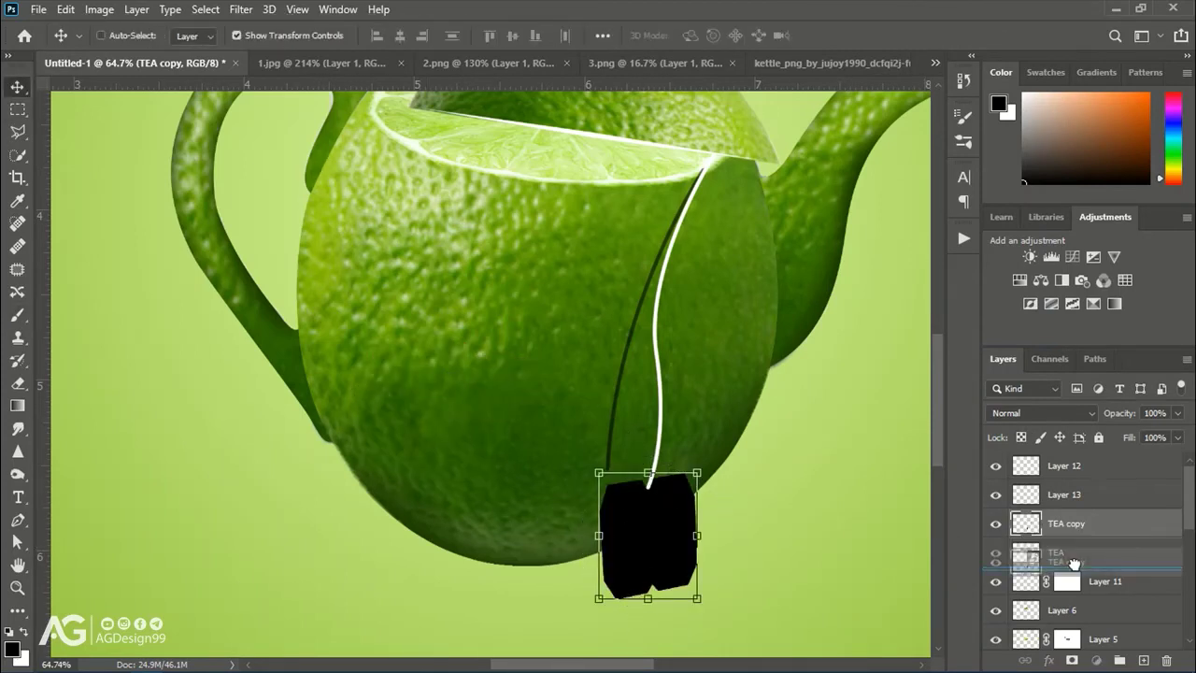
drag(676, 564, 635, 542)
key(ctrl+t)
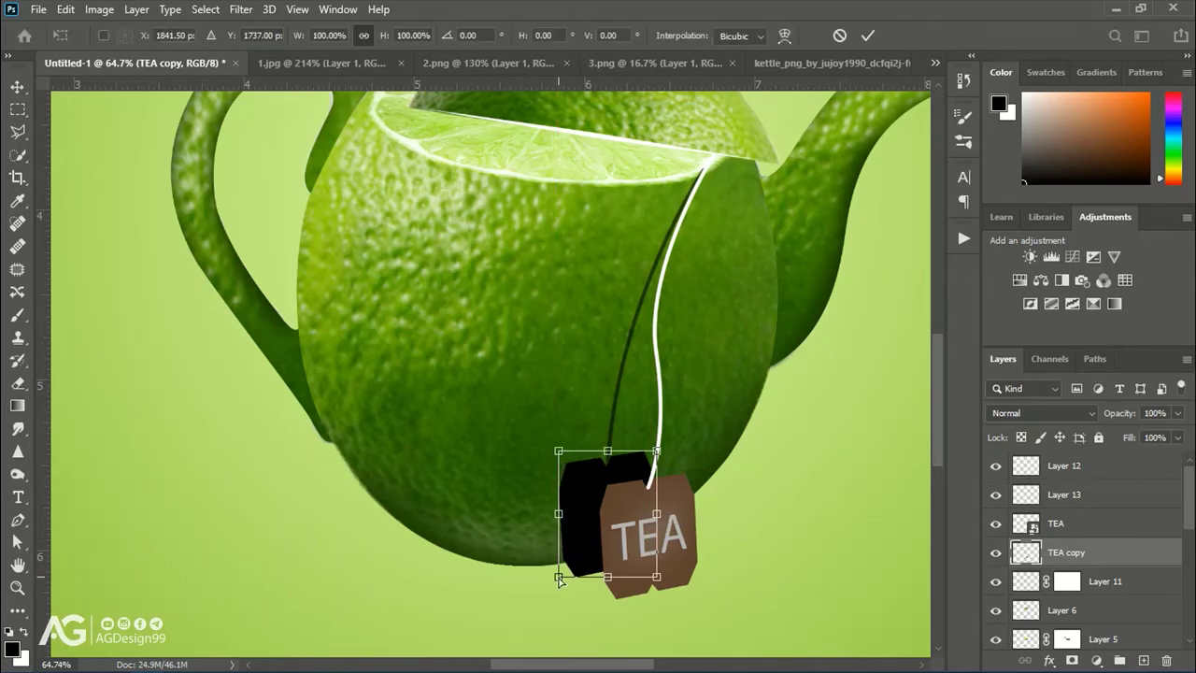
drag(658, 581, 602, 514)
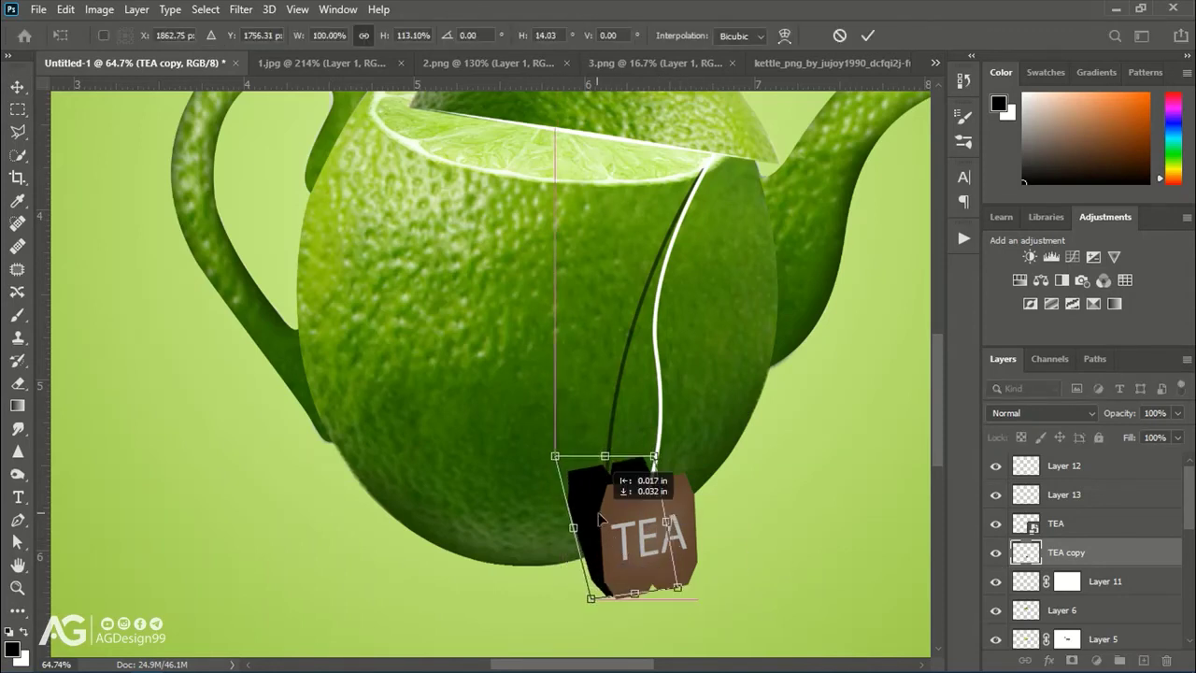
key(Return)
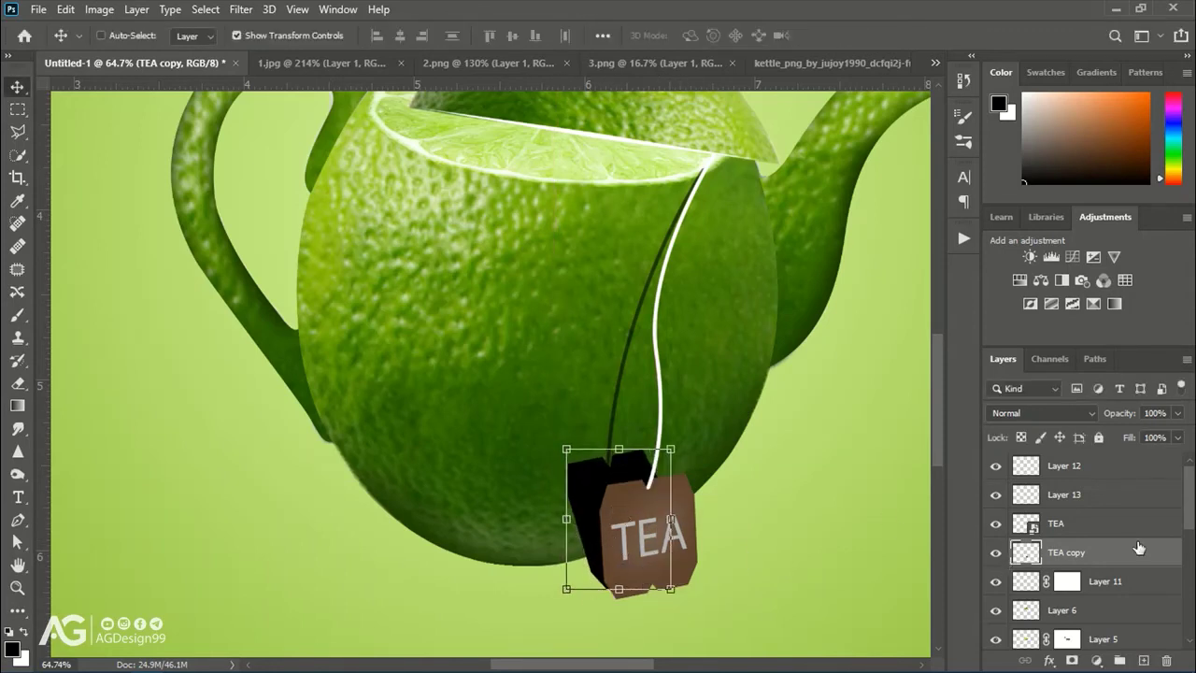
Fade the black tag shadow to 60% opacity and nudge it slightly down
drag(1158, 435, 1137, 431)
drag(639, 541, 641, 546)
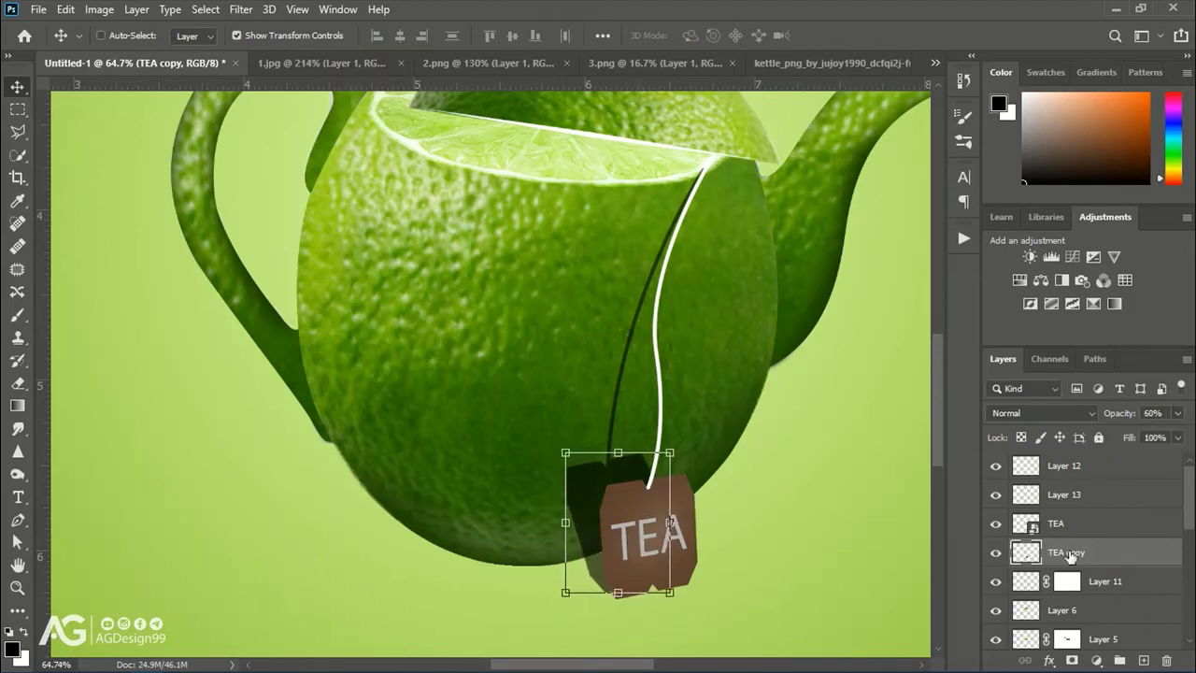
click(1006, 495)
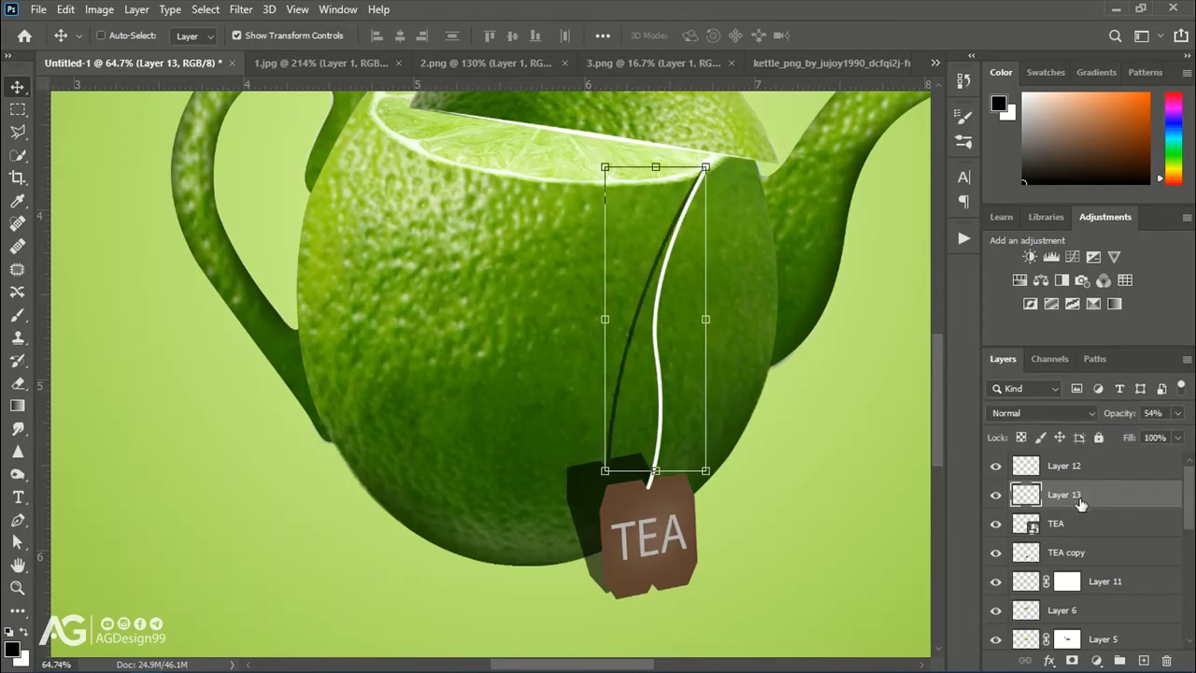
Move Layer 13 below TEA and merge TEA copy into it
drag(1006, 494, 1022, 533)
shift+click(1065, 552)
right_click(1070, 552)
click(878, 518)
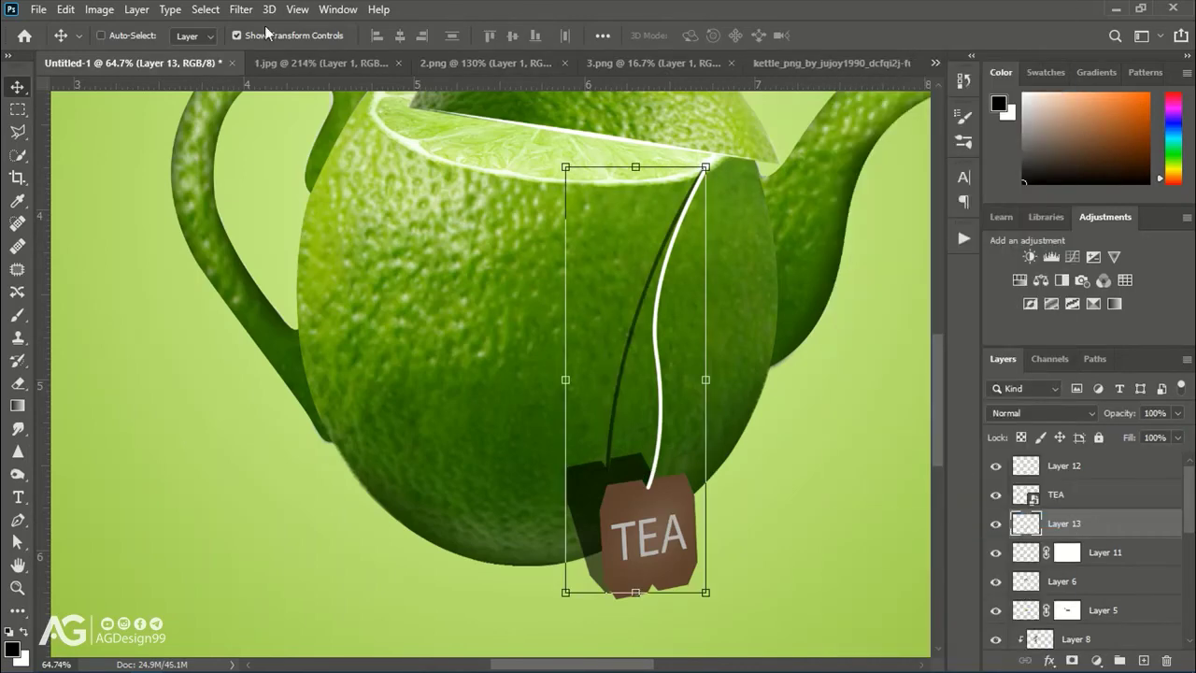
Apply a 6.8 px Gaussian Blur to the merged shadow layer
click(240, 9)
click(493, 272)
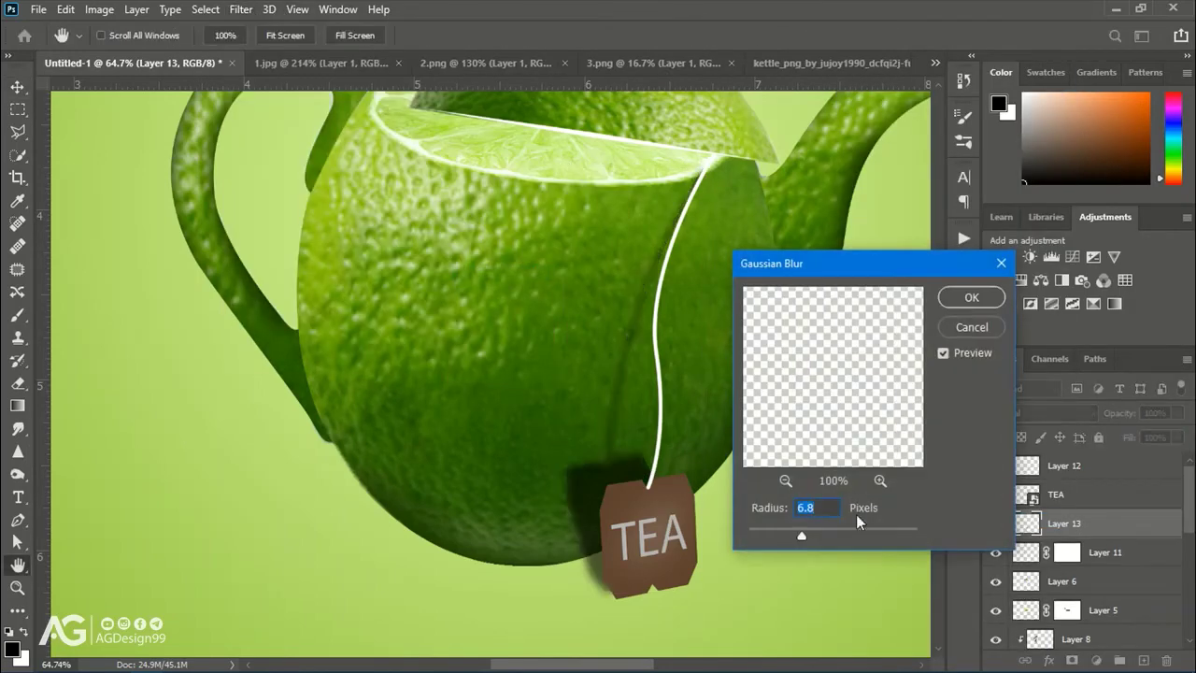
click(970, 297)
key(ctrl+0)
key(v)
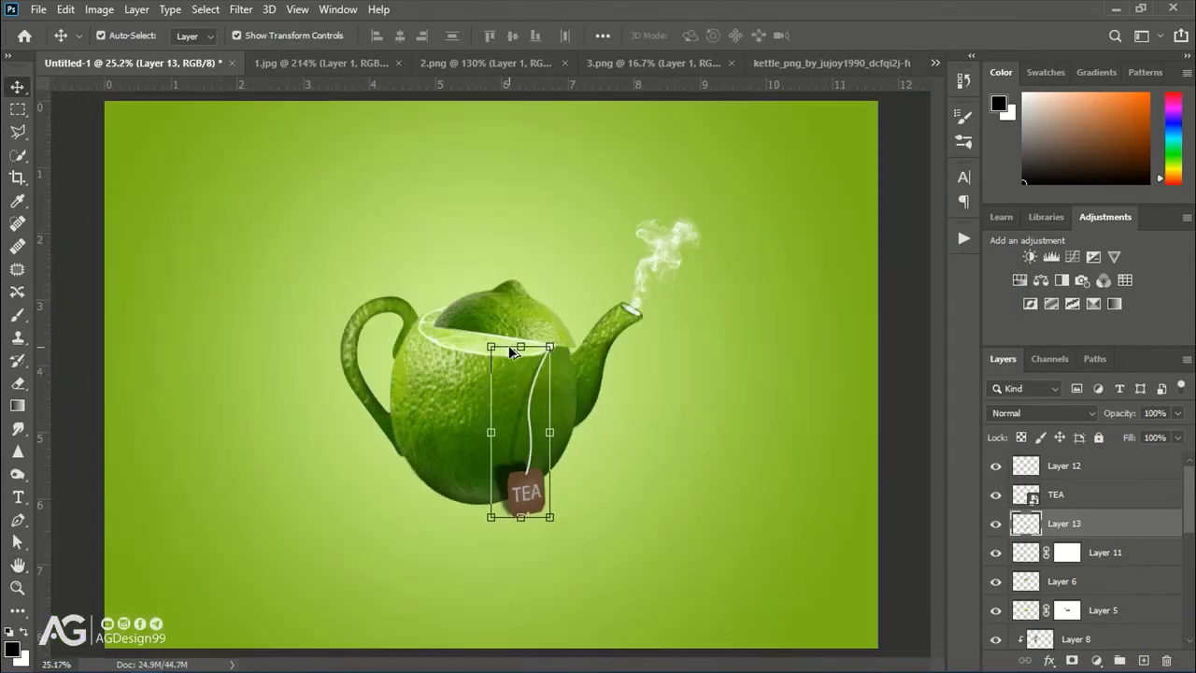
Add a new empty layer above the background Layer 0
scroll(495, 374, up, 1)
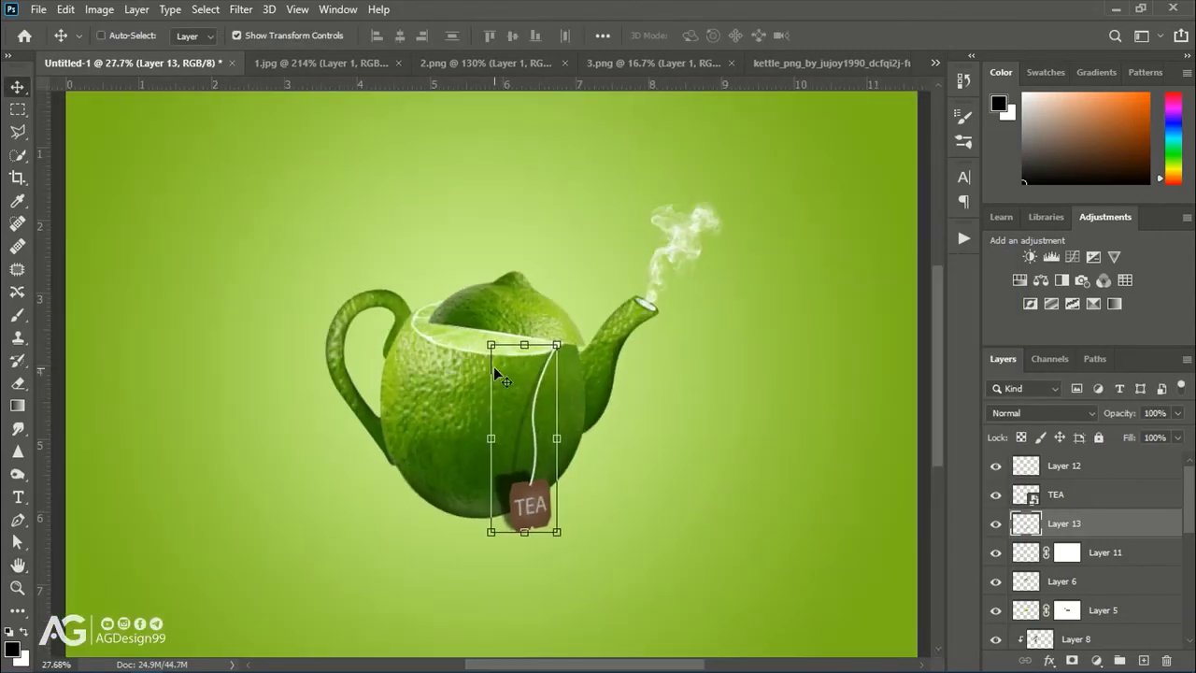
scroll(495, 374, up, 1)
scroll(483, 419, up, 2)
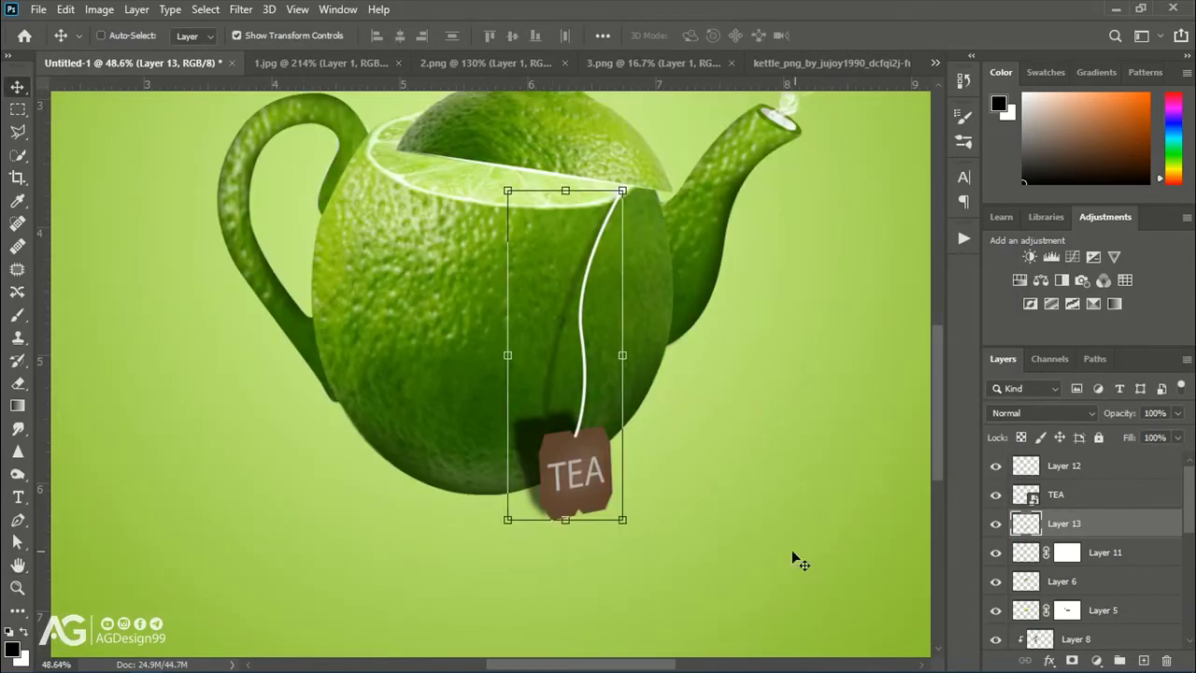
scroll(1109, 573, down, 5)
click(1065, 600)
click(1142, 659)
Paint a large black dab below the teapot with a Soft Round brush
scroll(222, 473, down, 3)
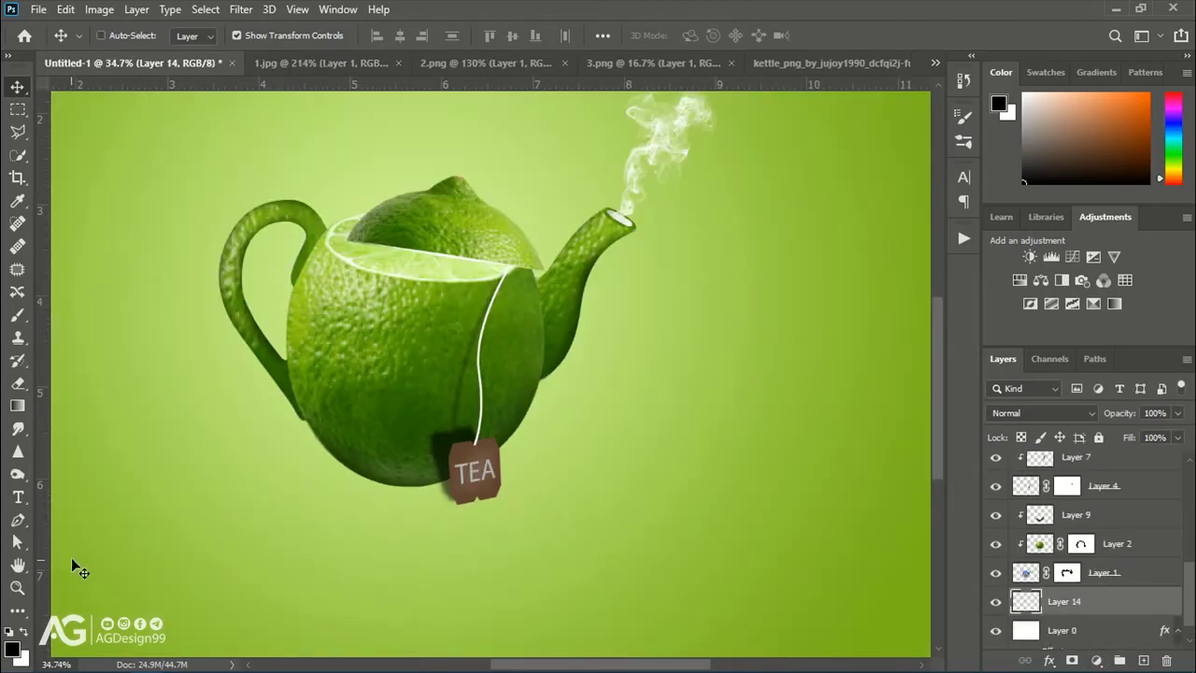
key(b)
click(112, 35)
click(141, 210)
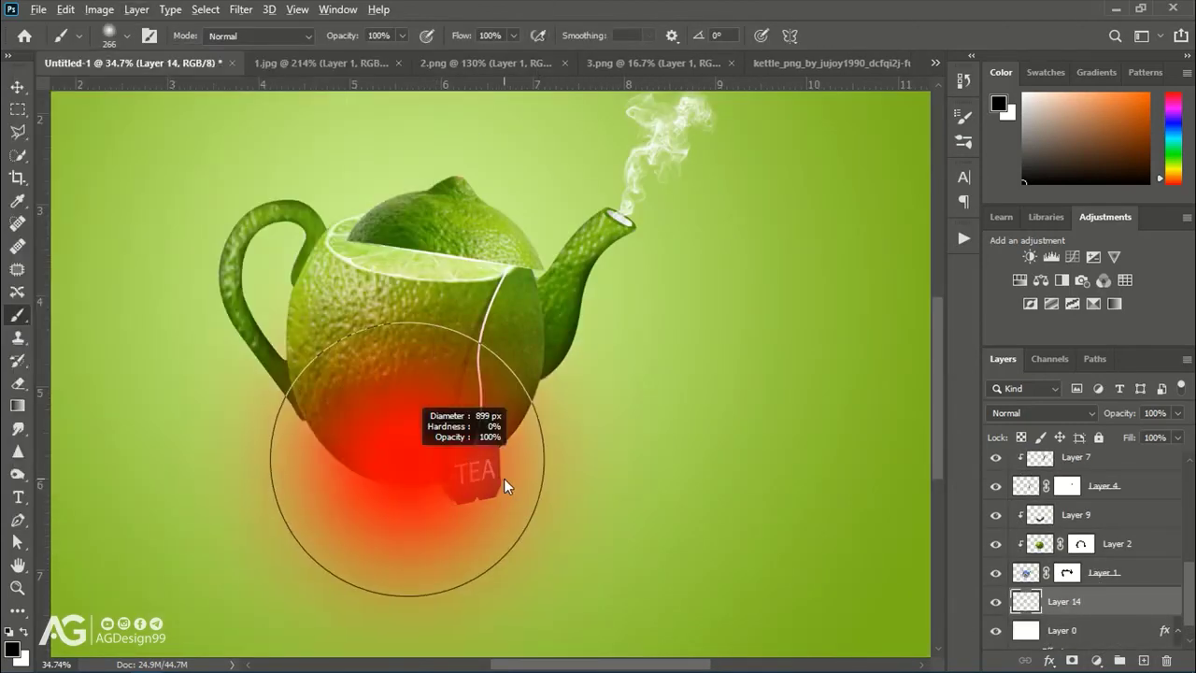
click(513, 432)
key(ctrl+z)
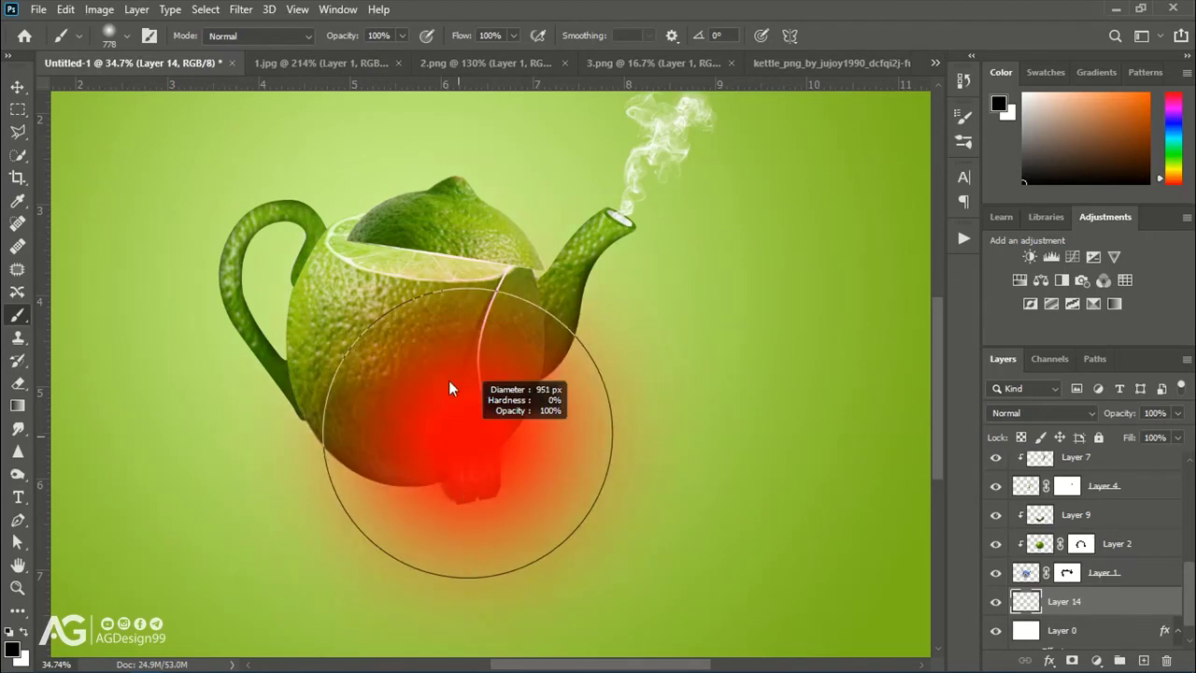
click(375, 479)
Transform the dab into a flat, wide shadow under the teapot base
key(ctrl+t)
mouse_move(376, 271)
mouse_down()
mouse_move(379, 520)
mouse_move(379, 400)
mouse_up()
mouse_move(635, 458)
mouse_down()
mouse_move(689, 458)
mouse_move(556, 478)
mouse_up()
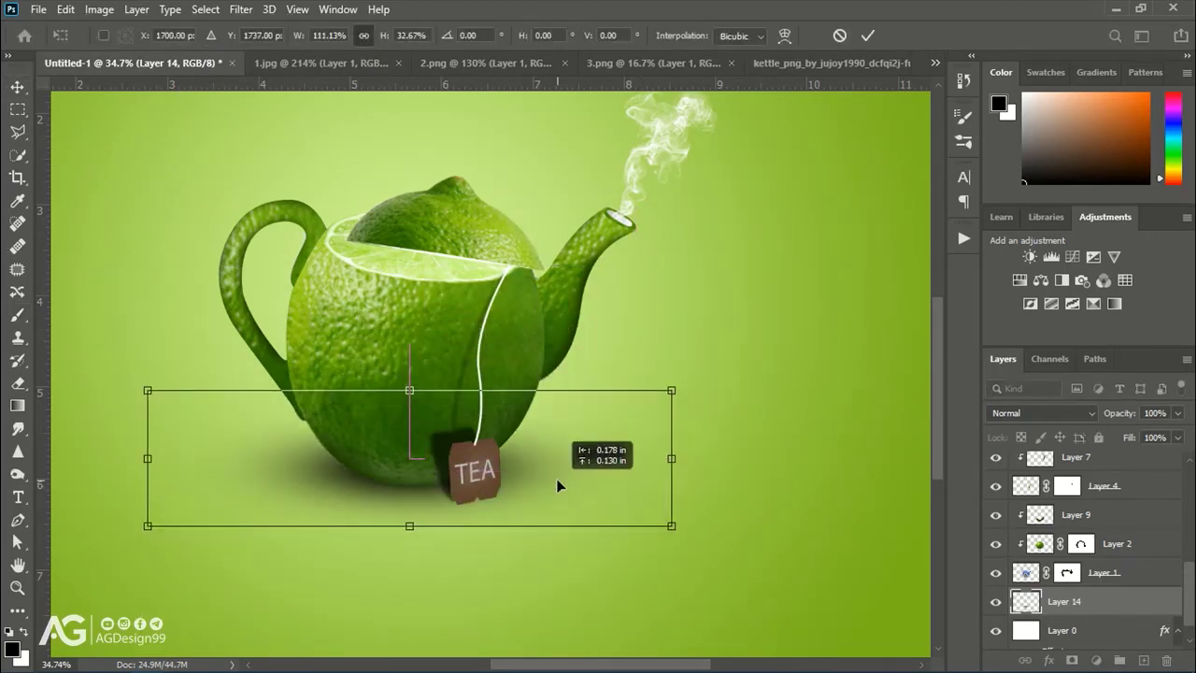
drag(149, 460, 106, 460)
mouse_move(396, 475)
mouse_down()
mouse_move(409, 483)
mouse_move(361, 488)
mouse_up()
Commit the ground shadow, then duplicate the TEA tag and move the flipped copy below it
click(867, 36)
click(458, 485)
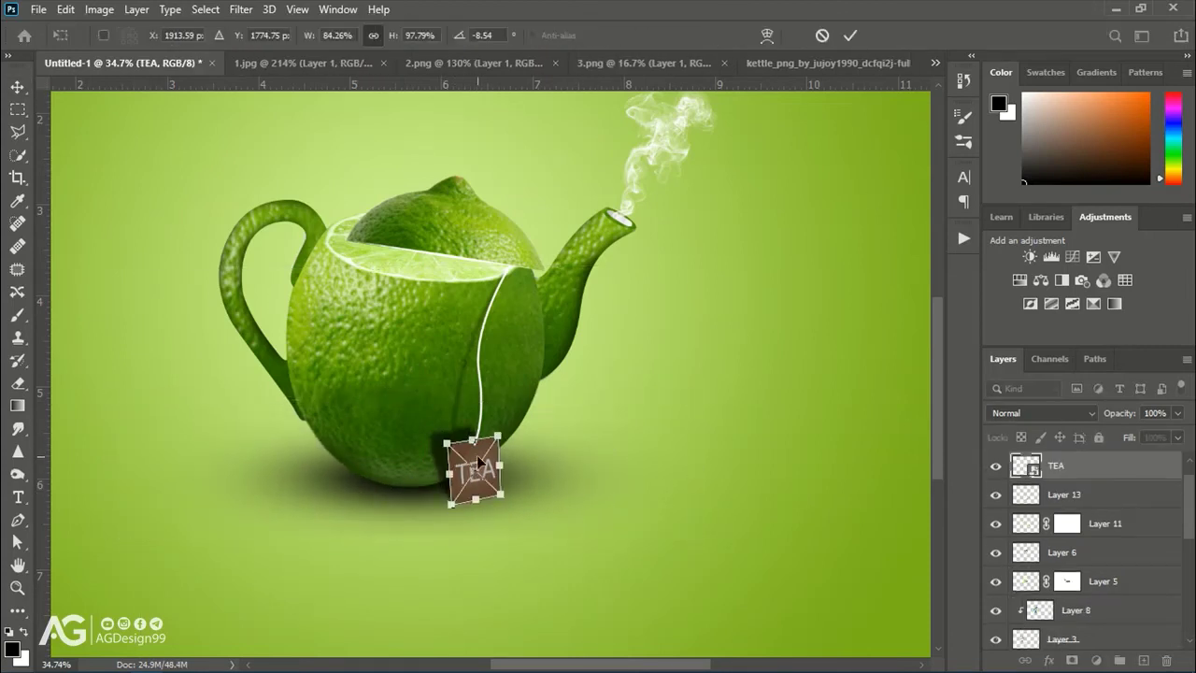
key(ctrl+j)
drag(489, 476, 493, 535)
Mask the TEA reflection and fade it out downward with a basic gradient
scroll(492, 535, up, 3)
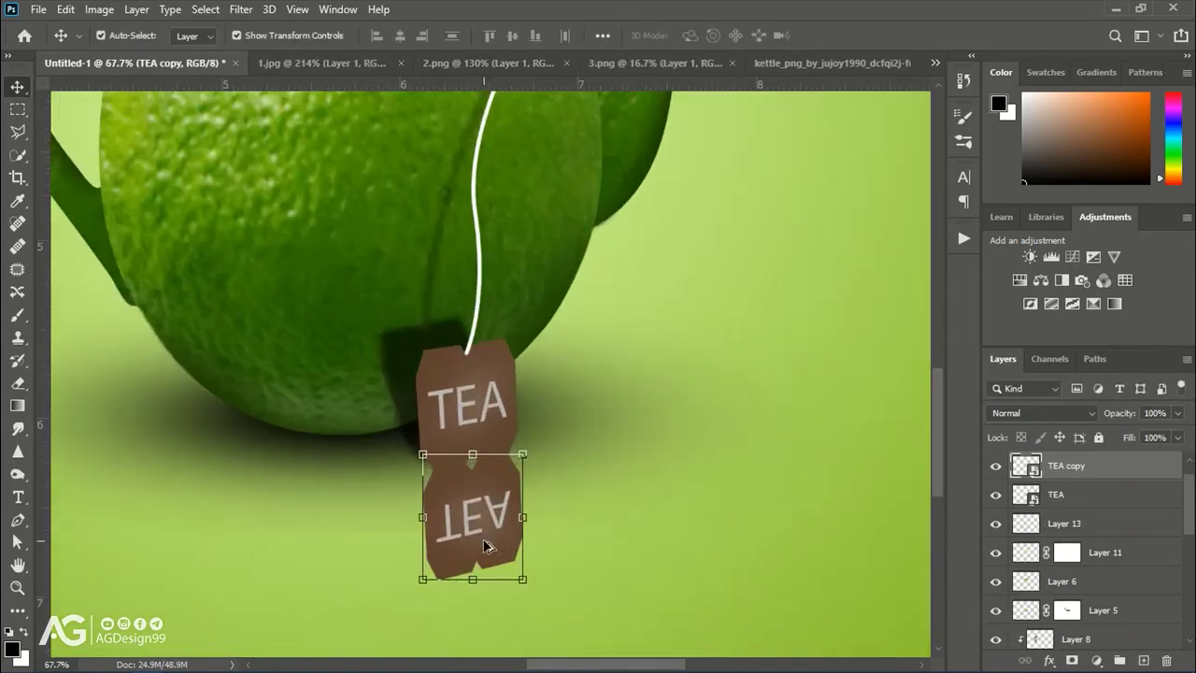
click(1071, 660)
scroll(399, 456, down, 2)
click(17, 405)
click(166, 36)
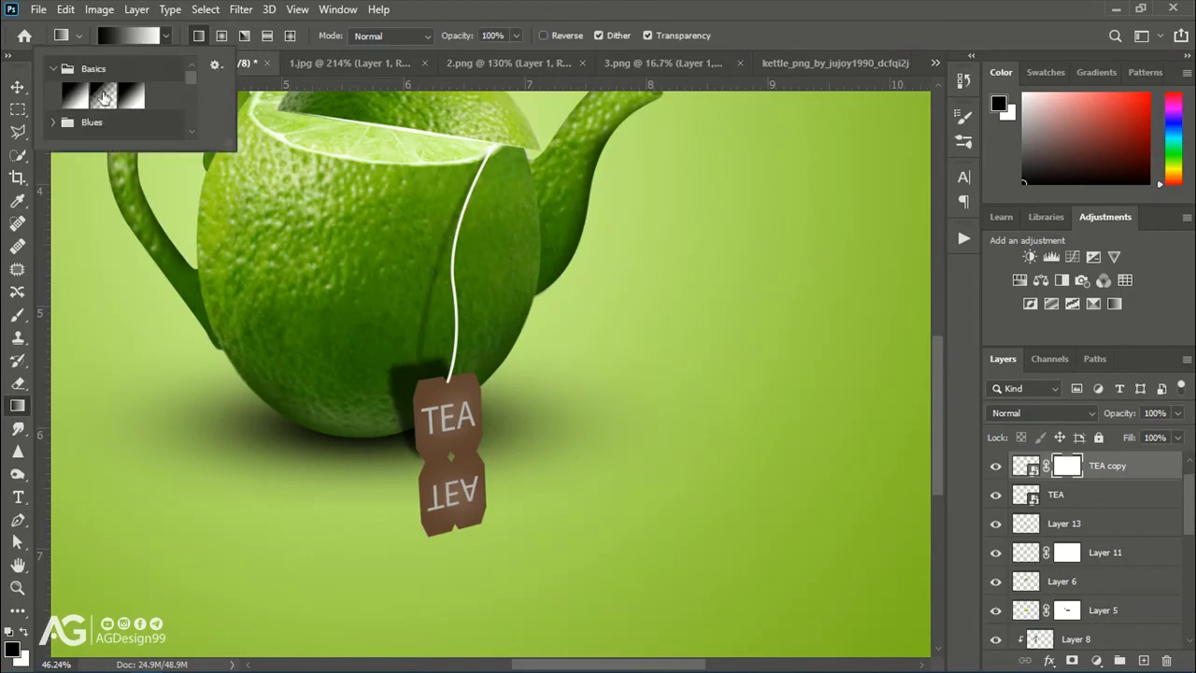
click(105, 95)
drag(462, 456, 468, 523)
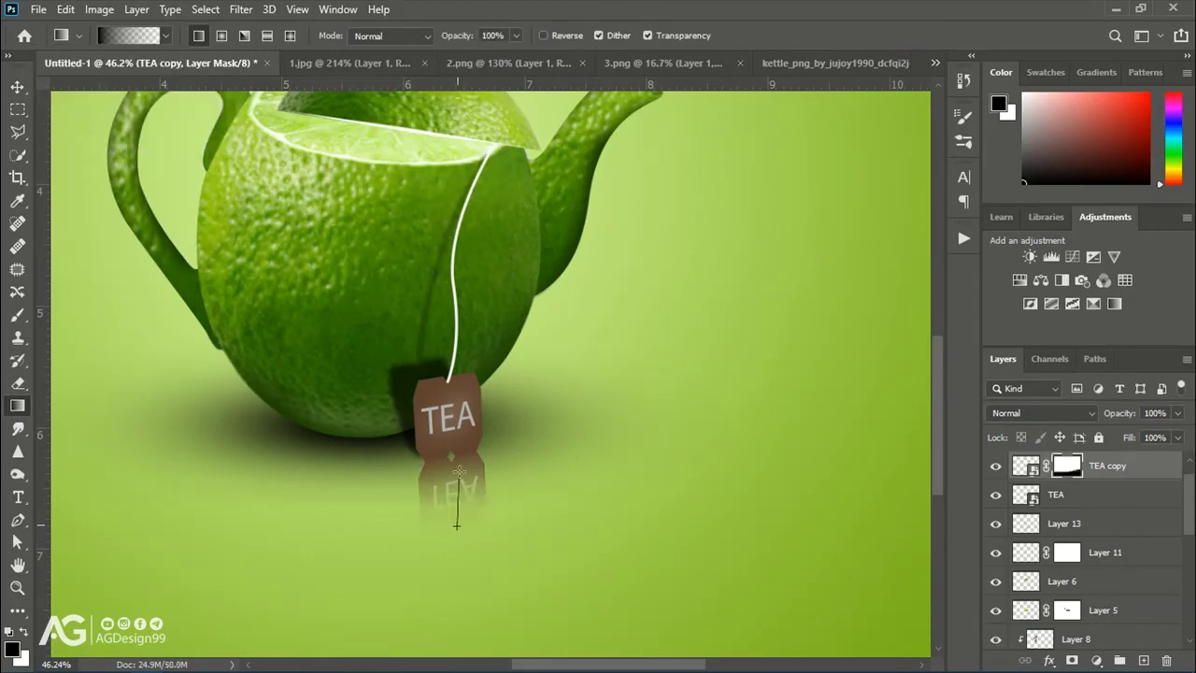
drag(464, 450, 471, 520)
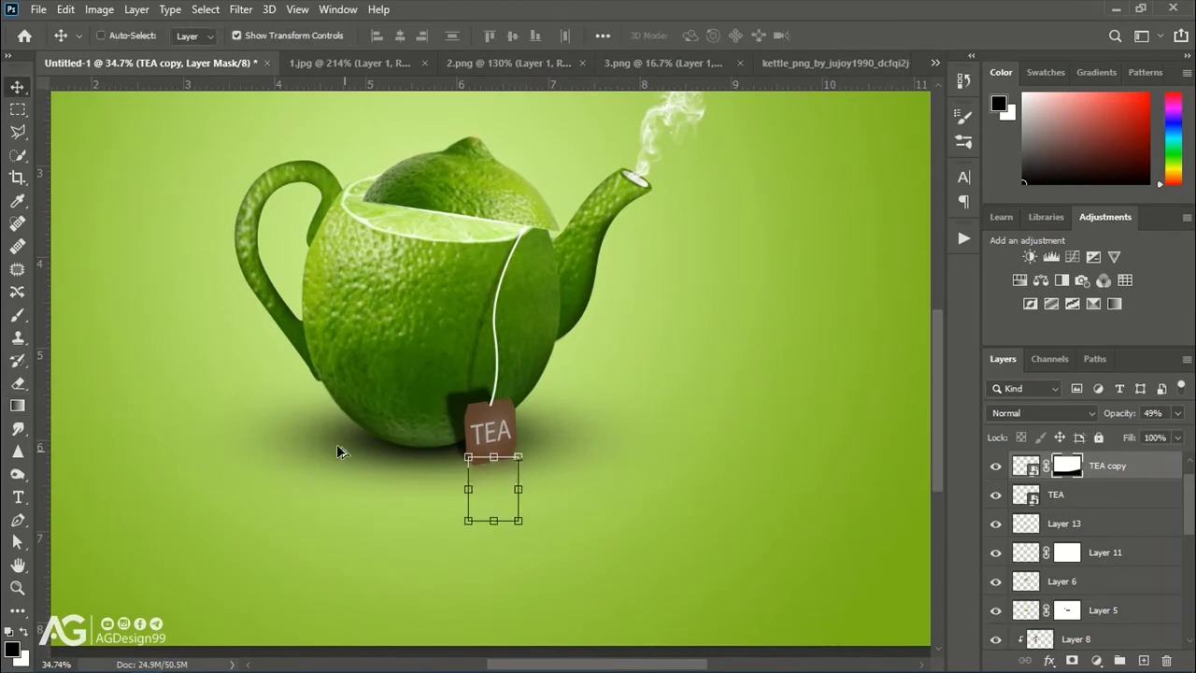
Set a soft round 141 px eraser on the ground shadow layer and fit the image
ctrl+click(359, 488)
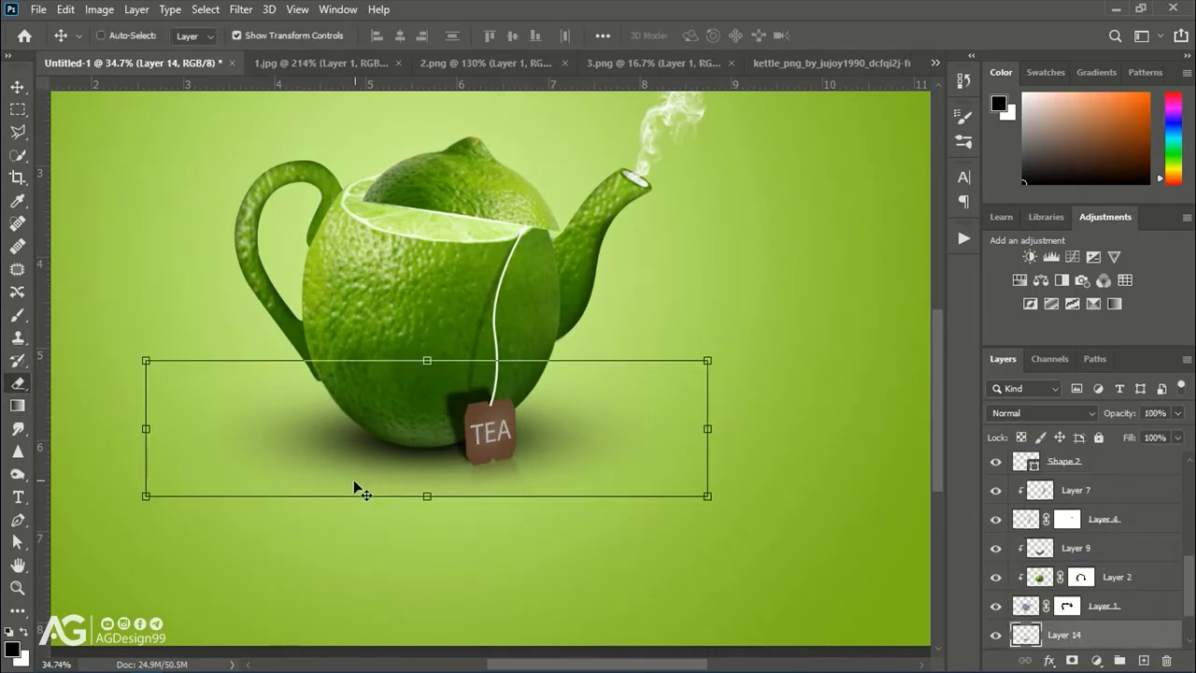
key(e)
click(126, 35)
click(140, 210)
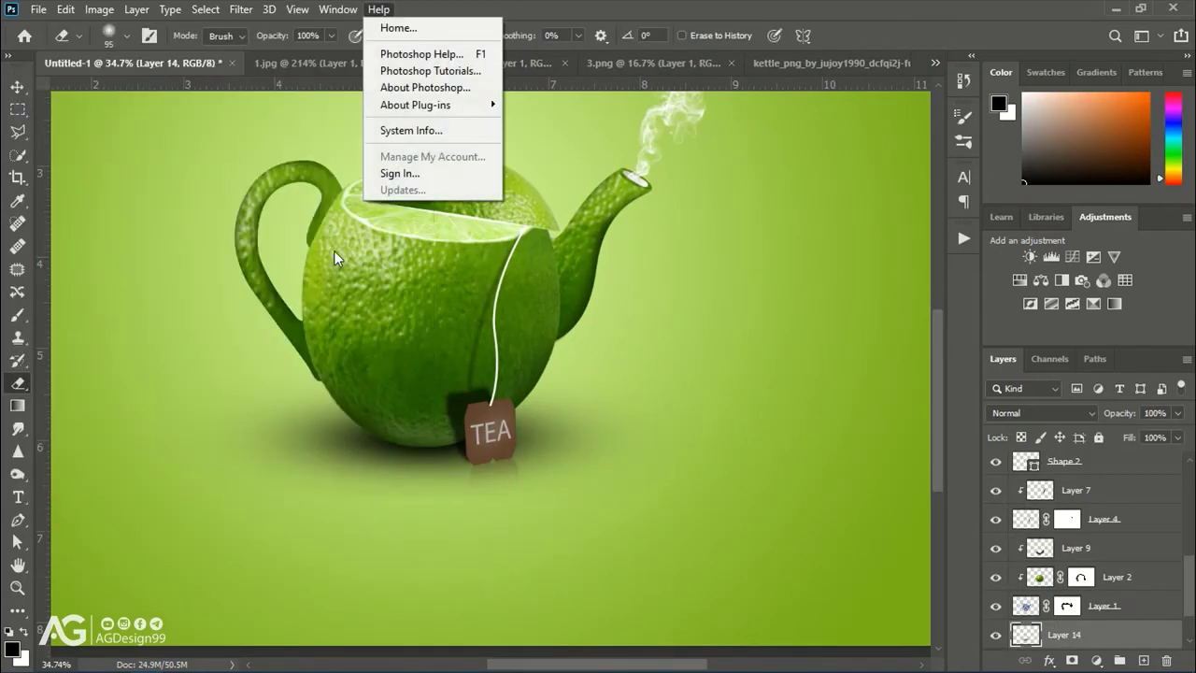
drag(281, 459, 312, 458)
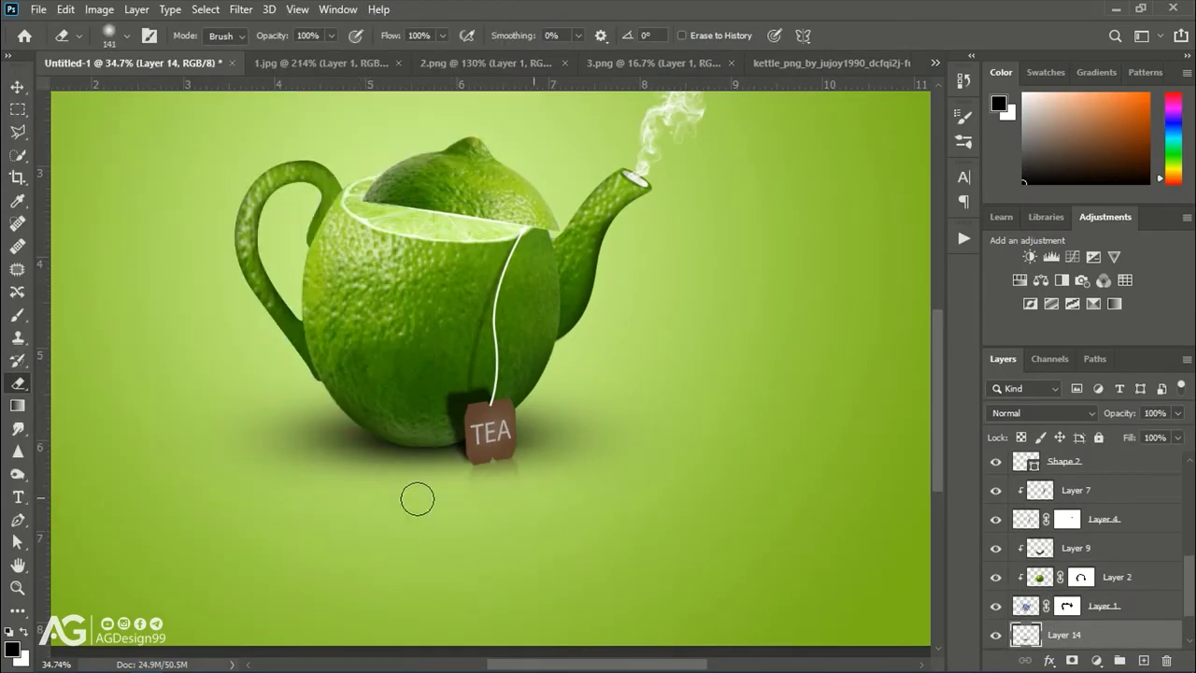
key(ctrl+0)
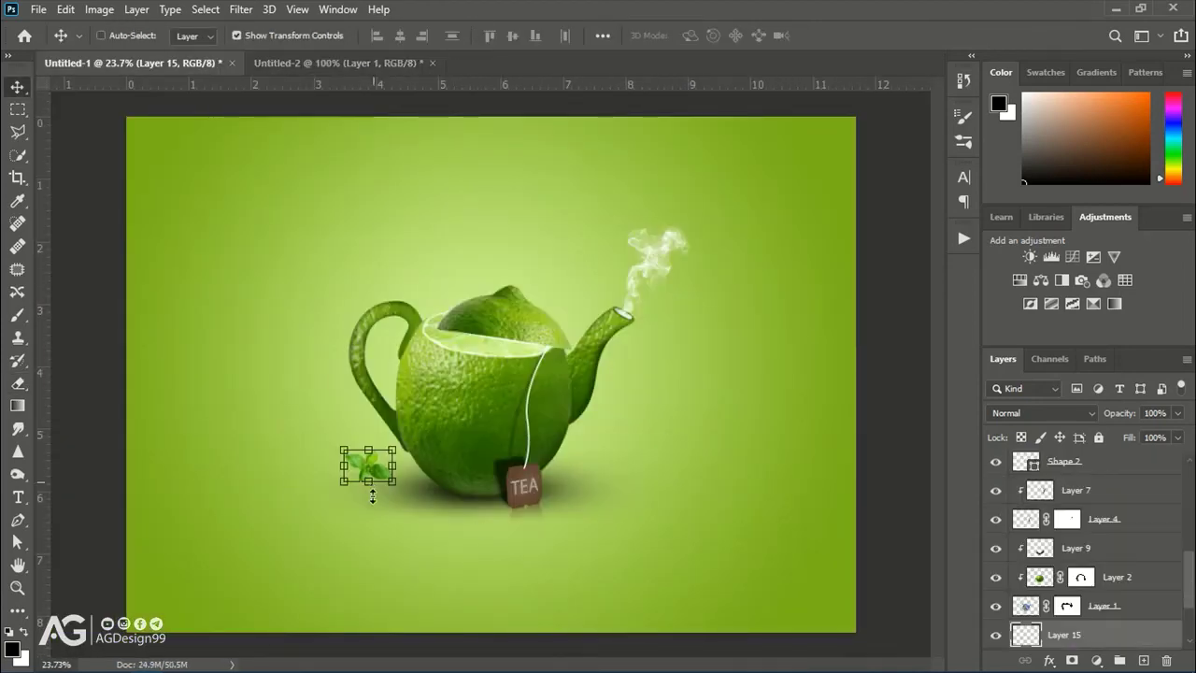
Scale the basil leaves up to 260.81% left of the teapot
drag(372, 497, 387, 441)
key(Return)
scroll(394, 475, up, 3)
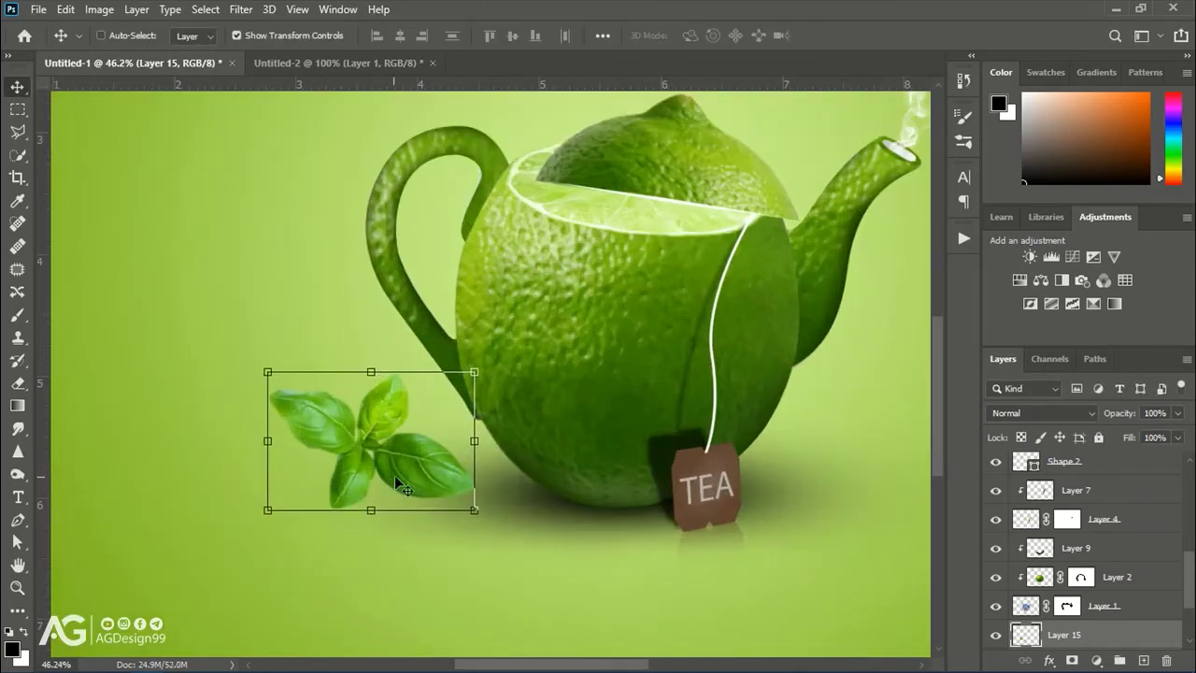
scroll(1084, 561, down, 3)
Select Layer 16 and set a 60 px brush for the leaf shadow
click(1064, 576)
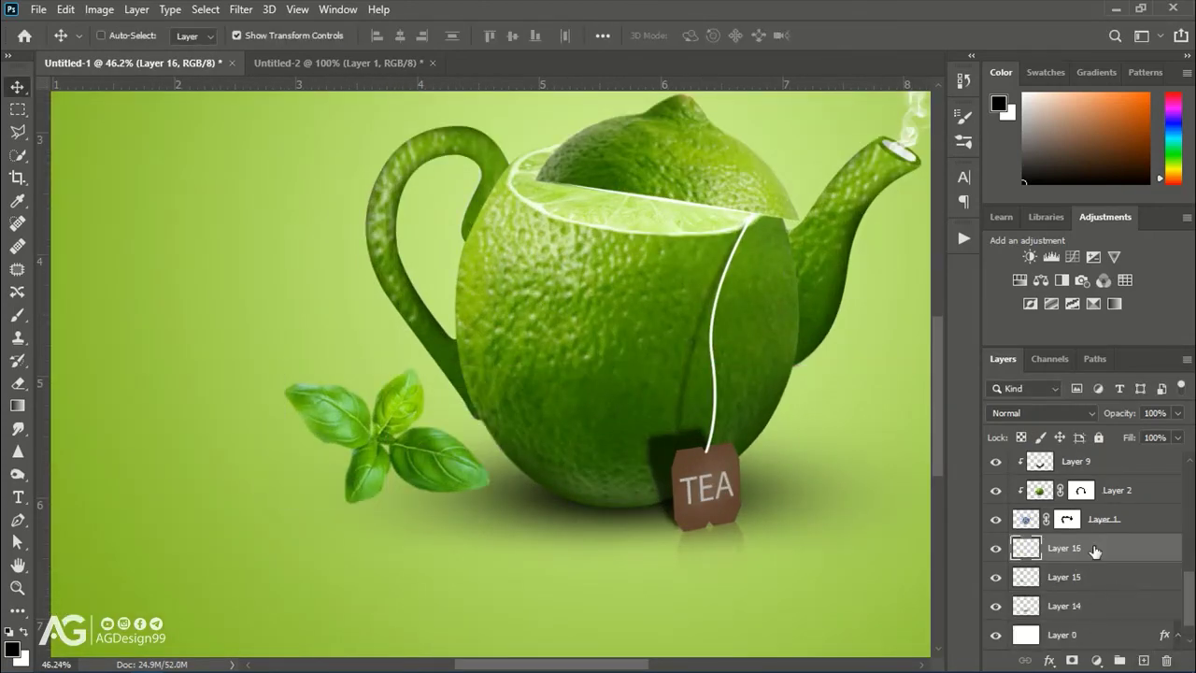
key(b)
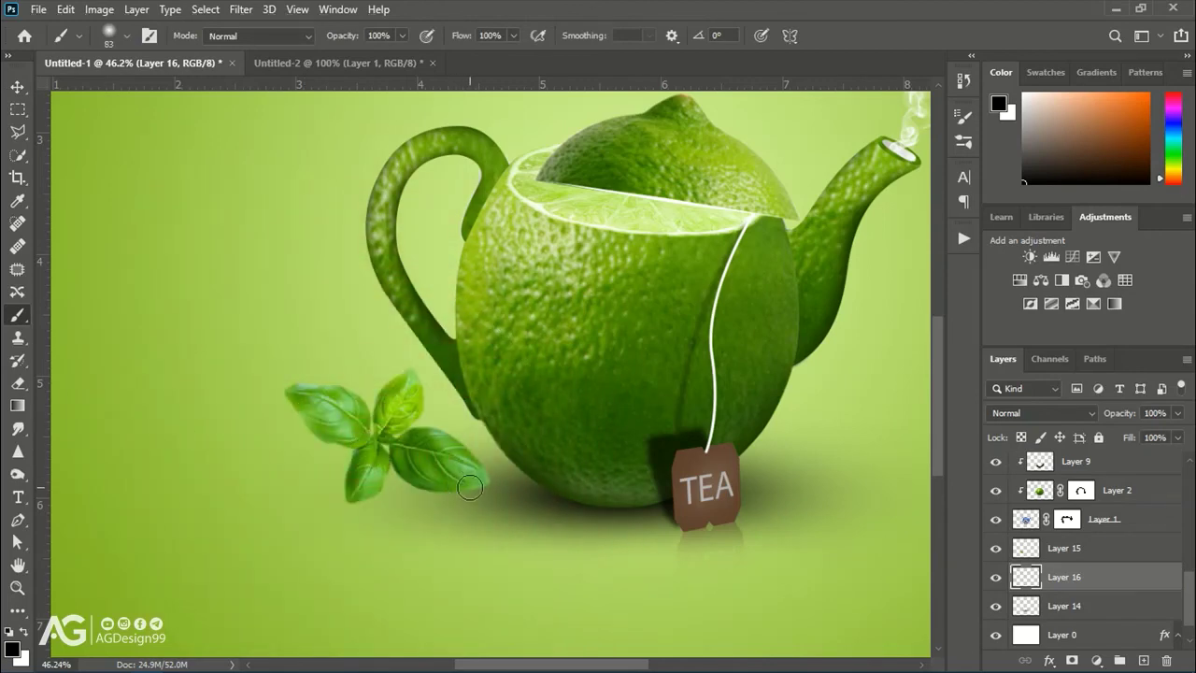
scroll(430, 476, up, 2)
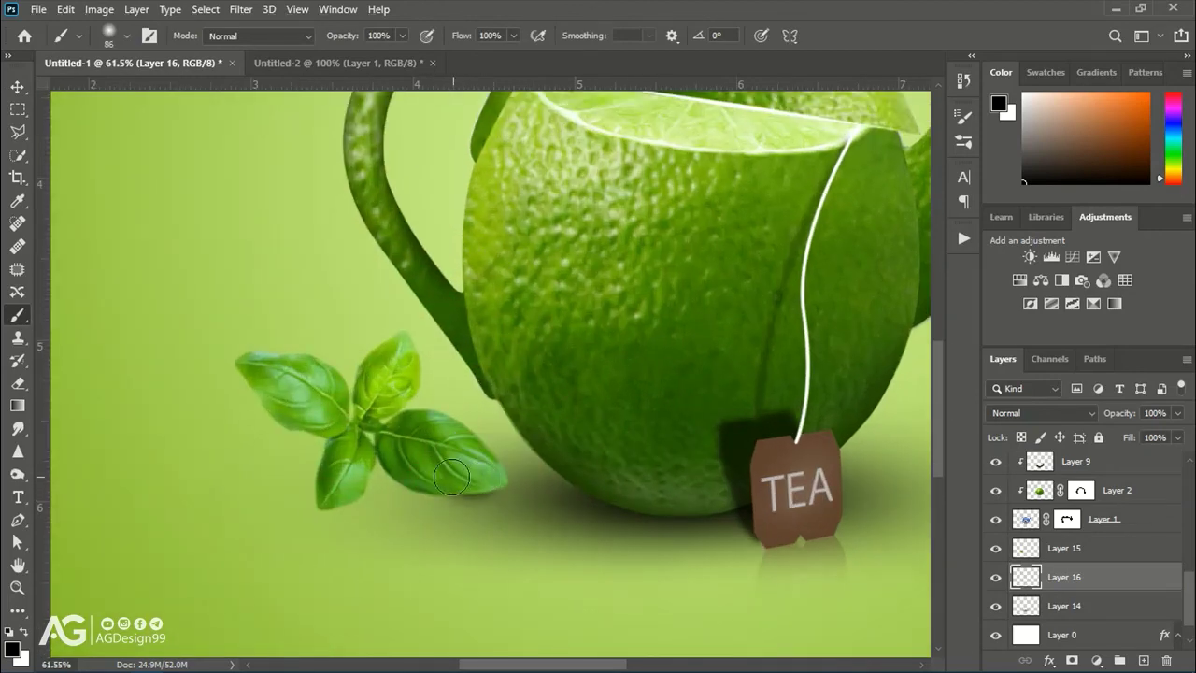
drag(408, 470, 365, 461)
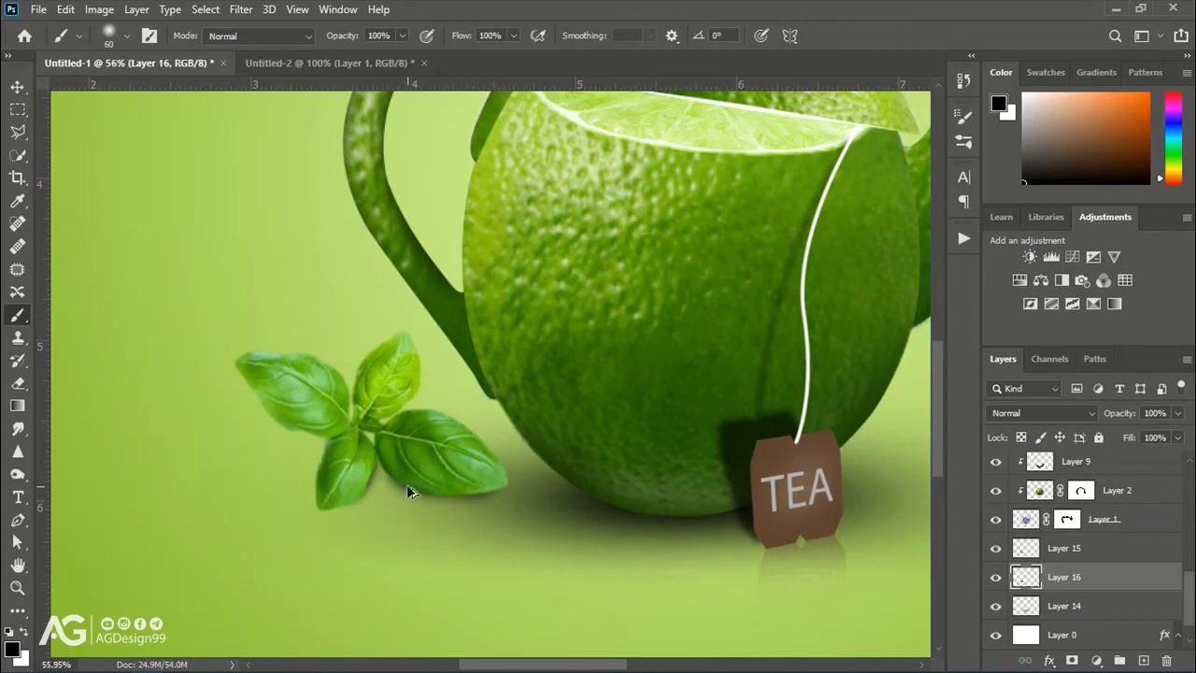
scroll(410, 486, down, 3)
Flip the basil copy upside down beneath the leaves and squash it
key(v)
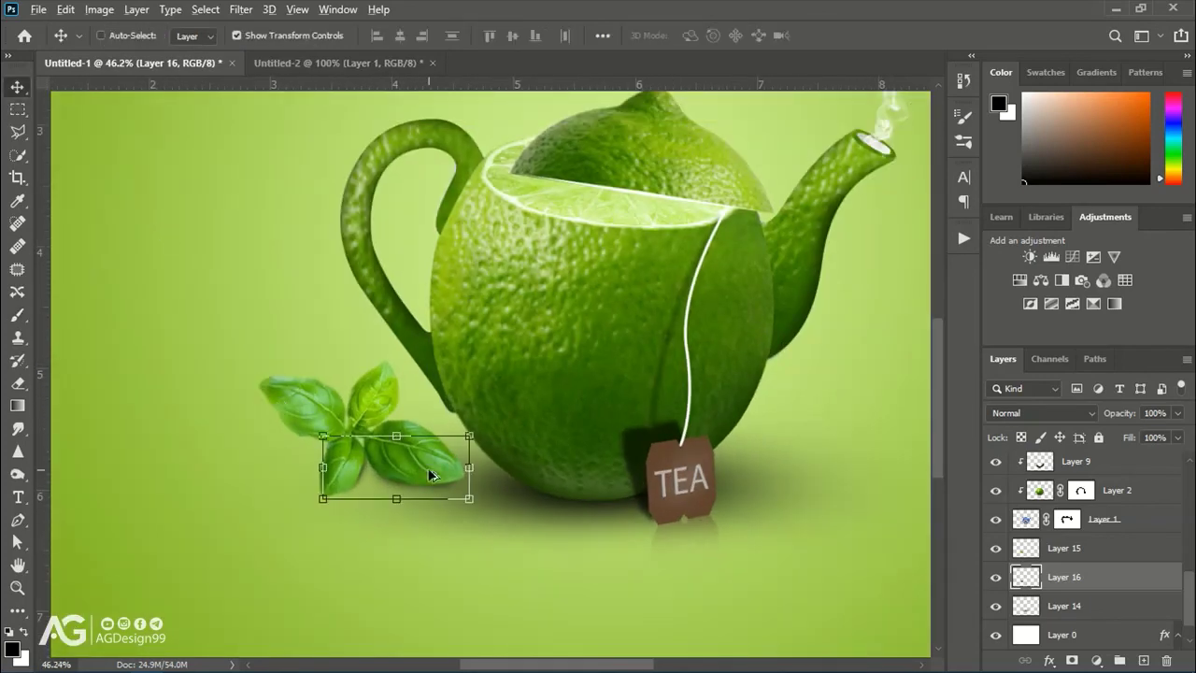
click(1082, 546)
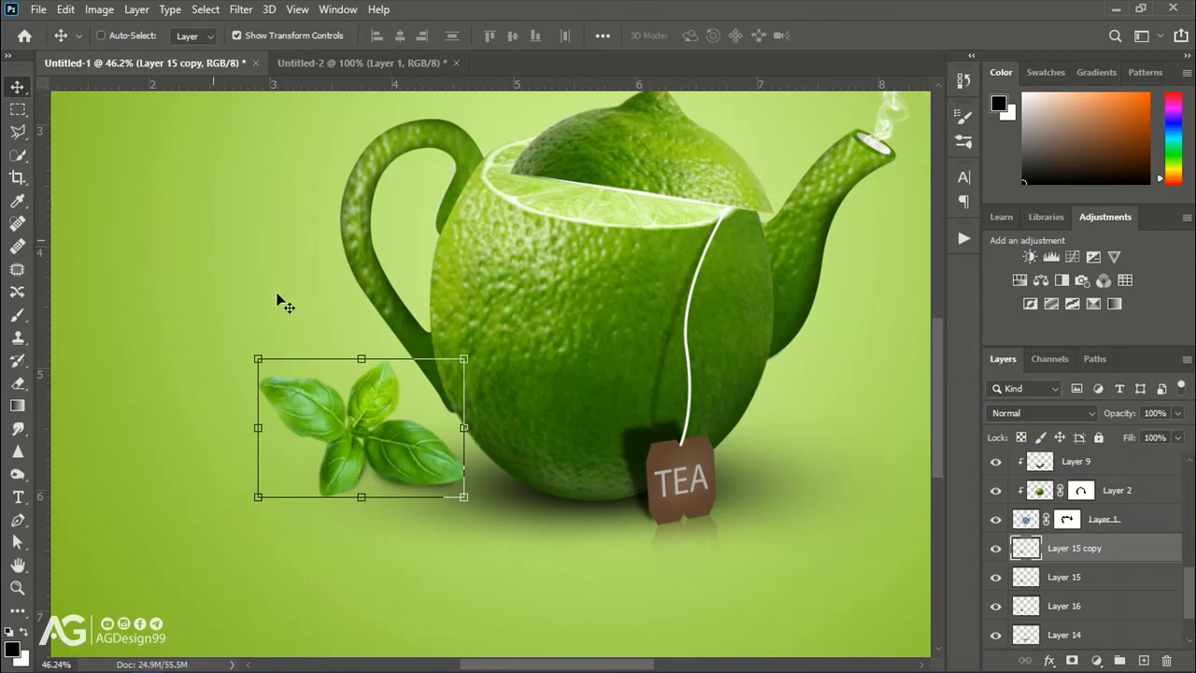
drag(360, 358, 360, 607)
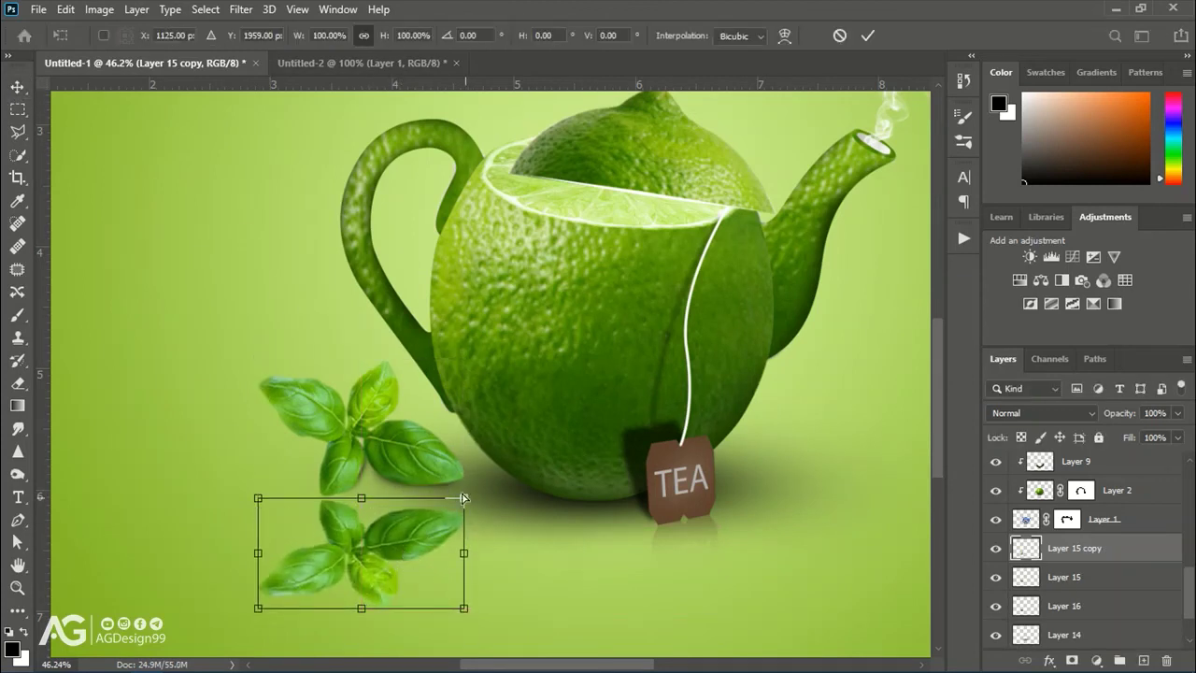
drag(462, 498, 462, 480)
key(Return)
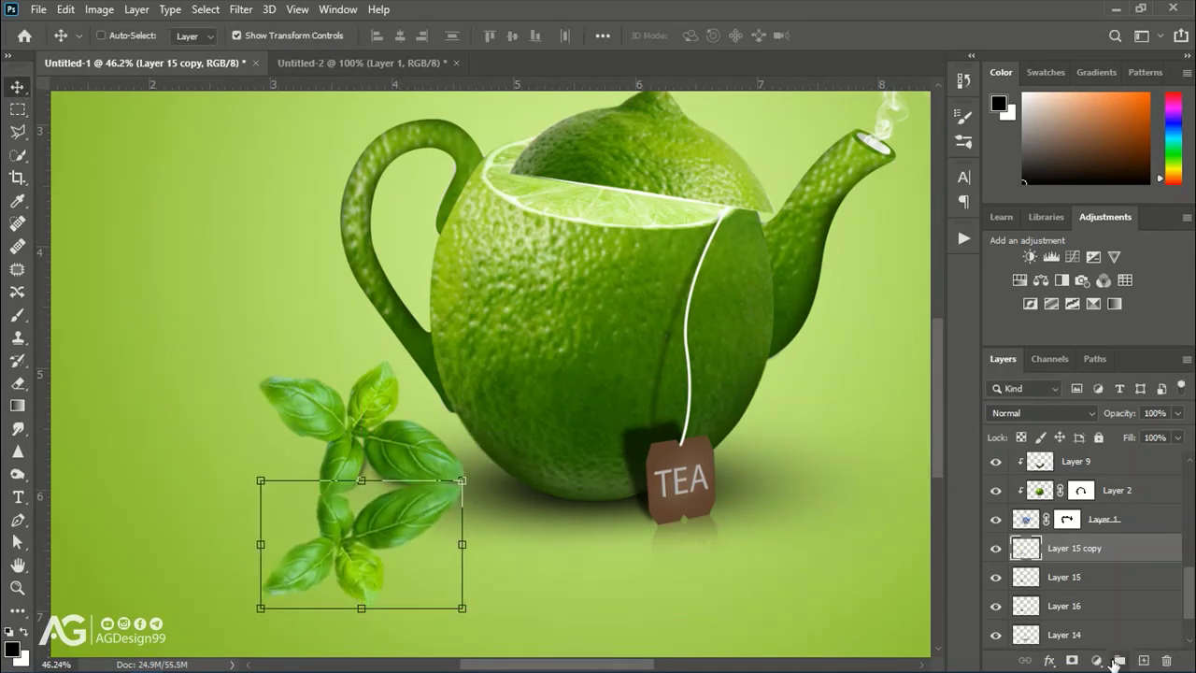
Mask the basil reflection and fade it out toward the bottom with a gradient
click(1073, 661)
key(g)
key(ctrl+minus)
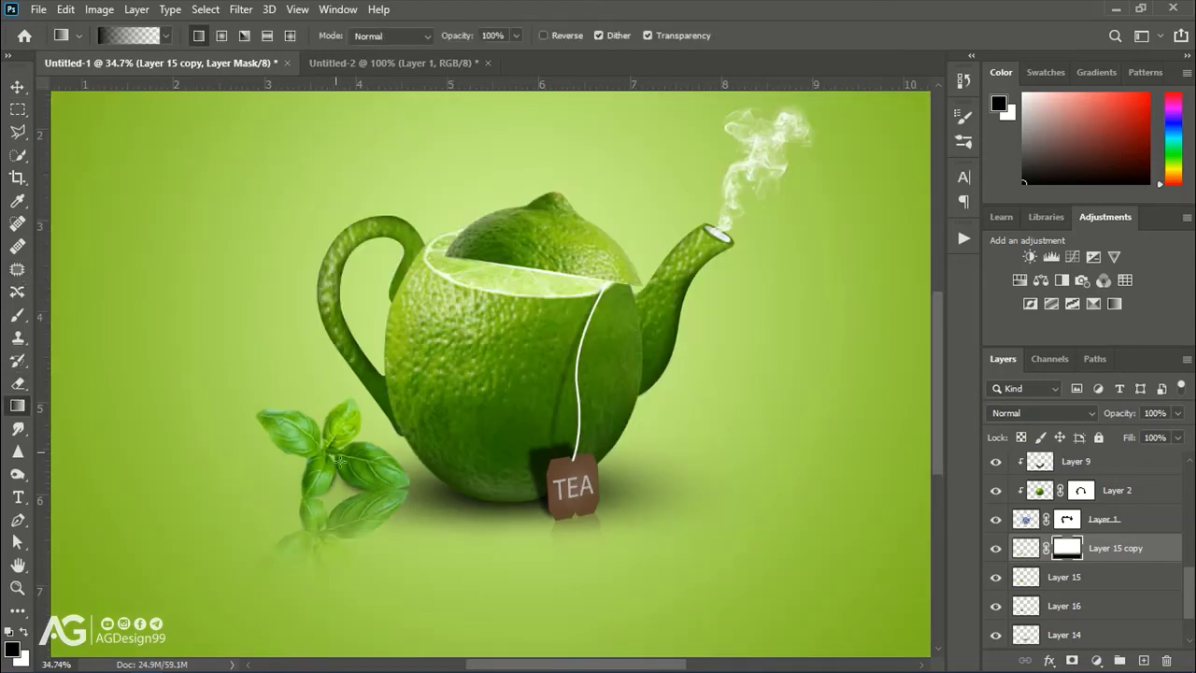
drag(388, 496, 387, 562)
scroll(374, 556, up, 2)
scroll(428, 466, down, 2)
scroll(489, 425, down, 2)
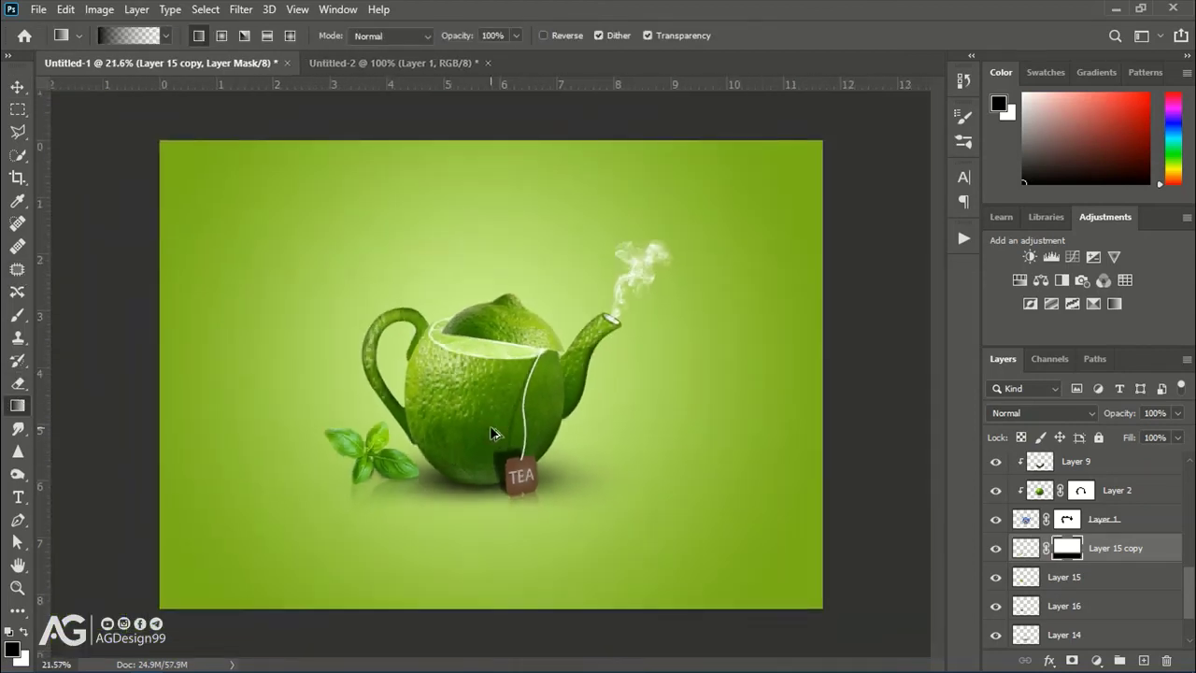
key(v)
scroll(382, 440, up, 1)
Add a new layer below the lime lid and set a soft 64 px brush
scroll(539, 331, up, 1)
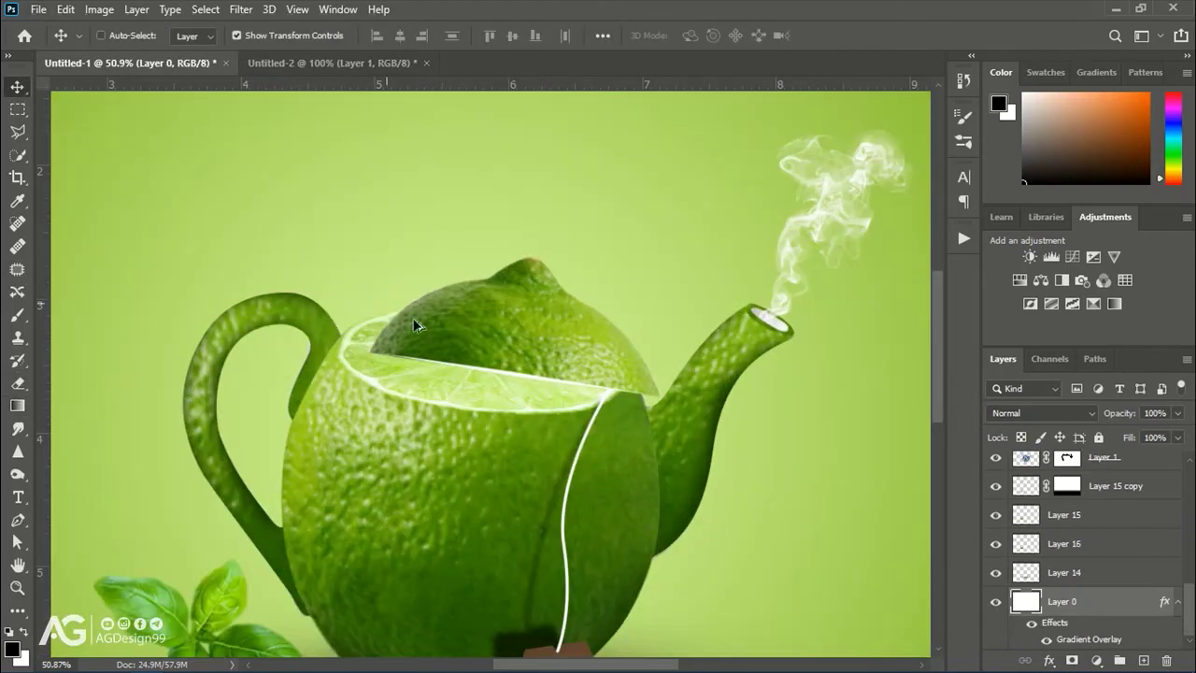
click(1045, 467)
ctrl+click(1145, 661)
key(b)
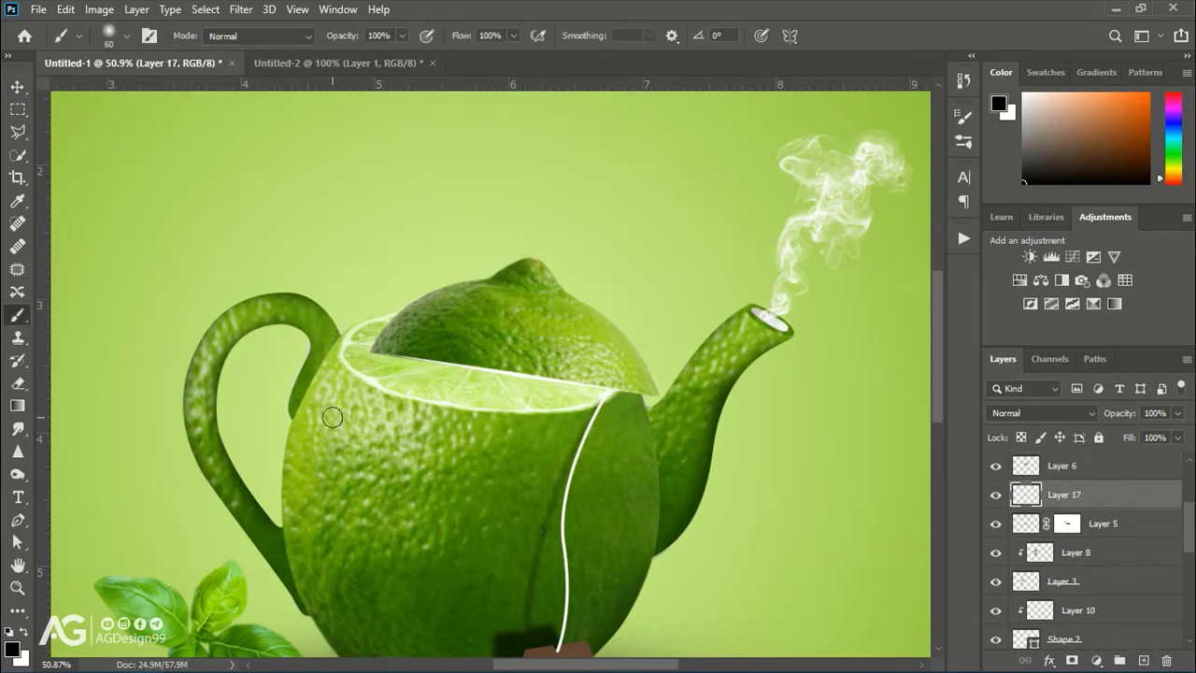
drag(464, 346, 443, 345)
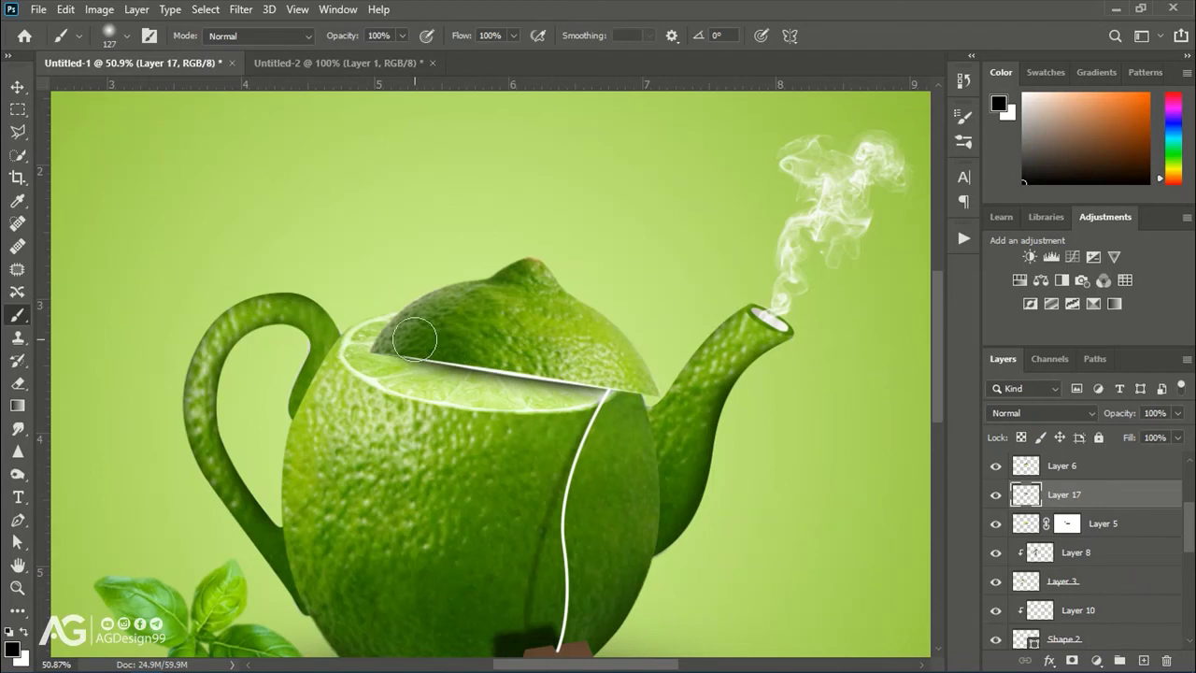
mouse_move(415, 338)
mouse_down()
mouse_move(419, 347)
mouse_move(388, 346)
mouse_up()
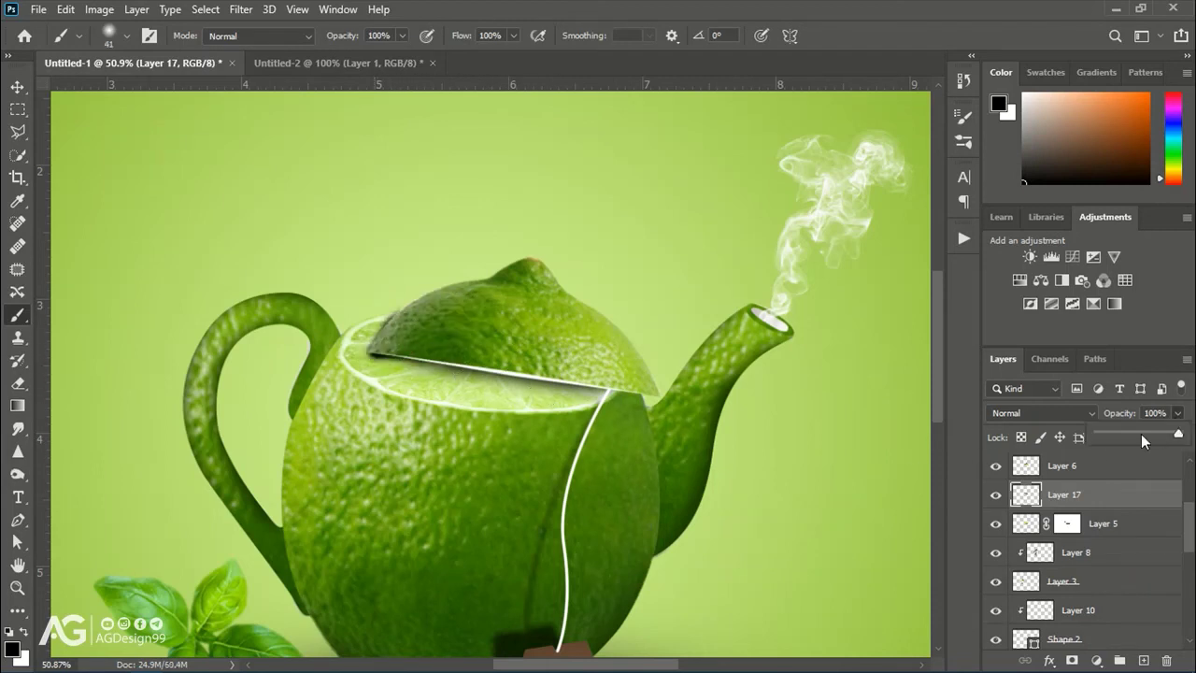
drag(1144, 441, 1178, 433)
drag(397, 343, 420, 343)
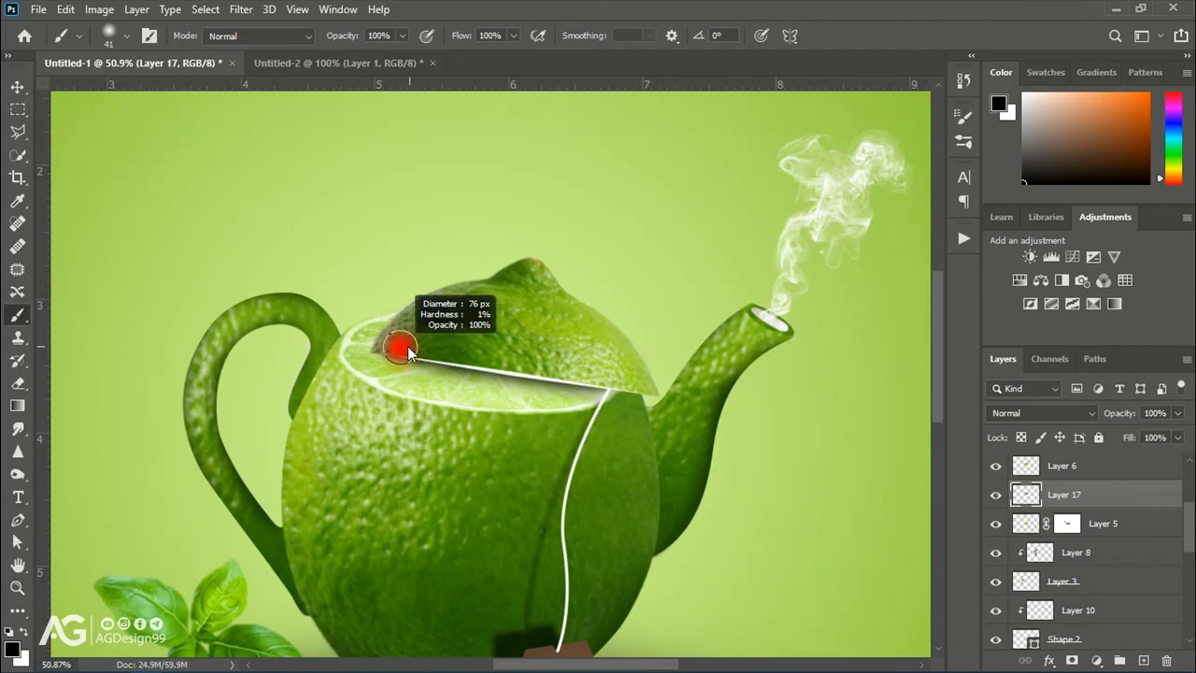
Lower brush flow to 61% and paint shadow along the lid's lower edge
scroll(373, 351, up, 3)
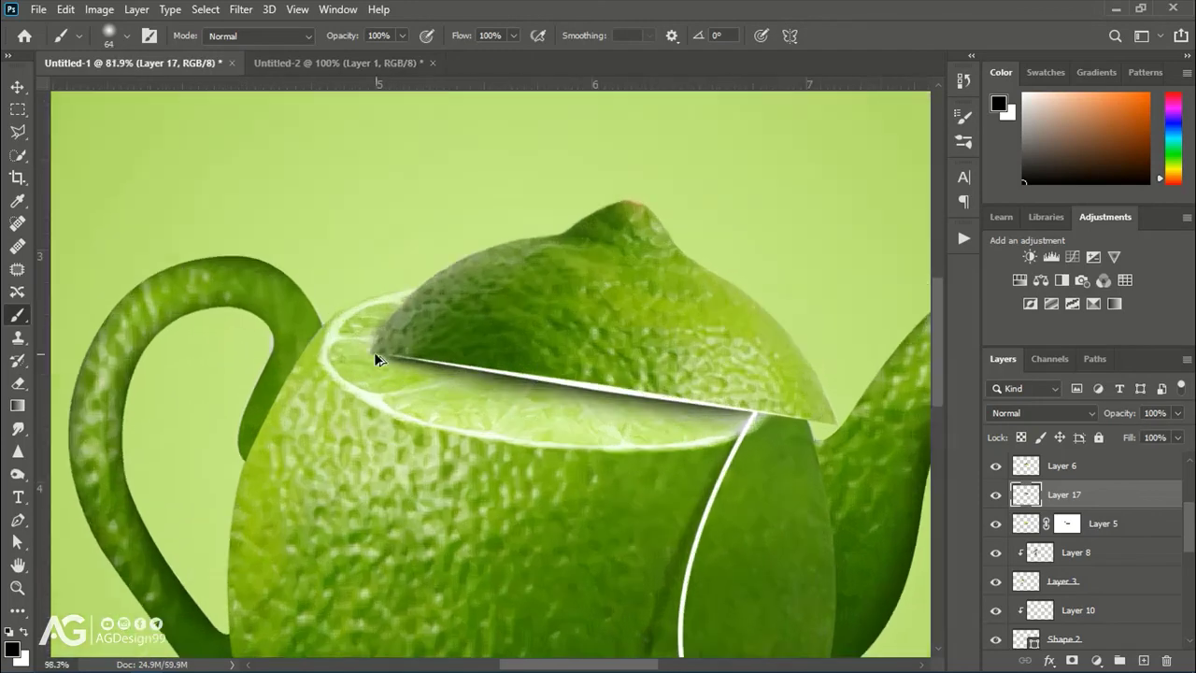
scroll(384, 348, up, 2)
right_click(378, 340)
click(456, 37)
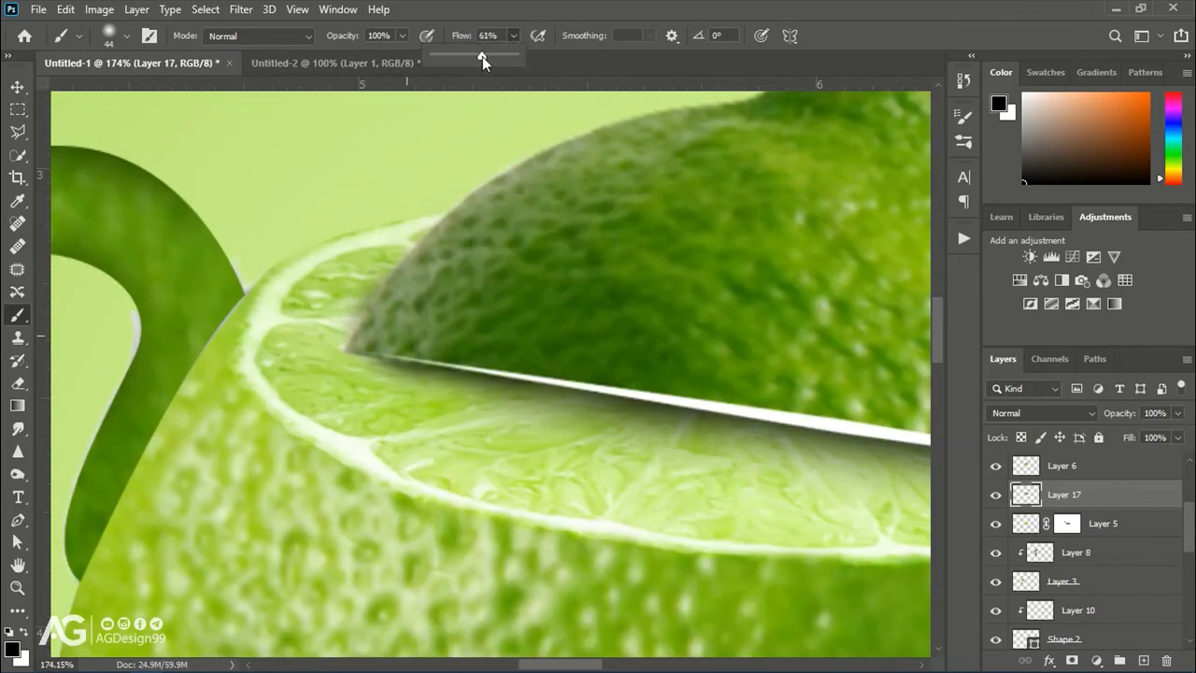
drag(456, 38, 419, 37)
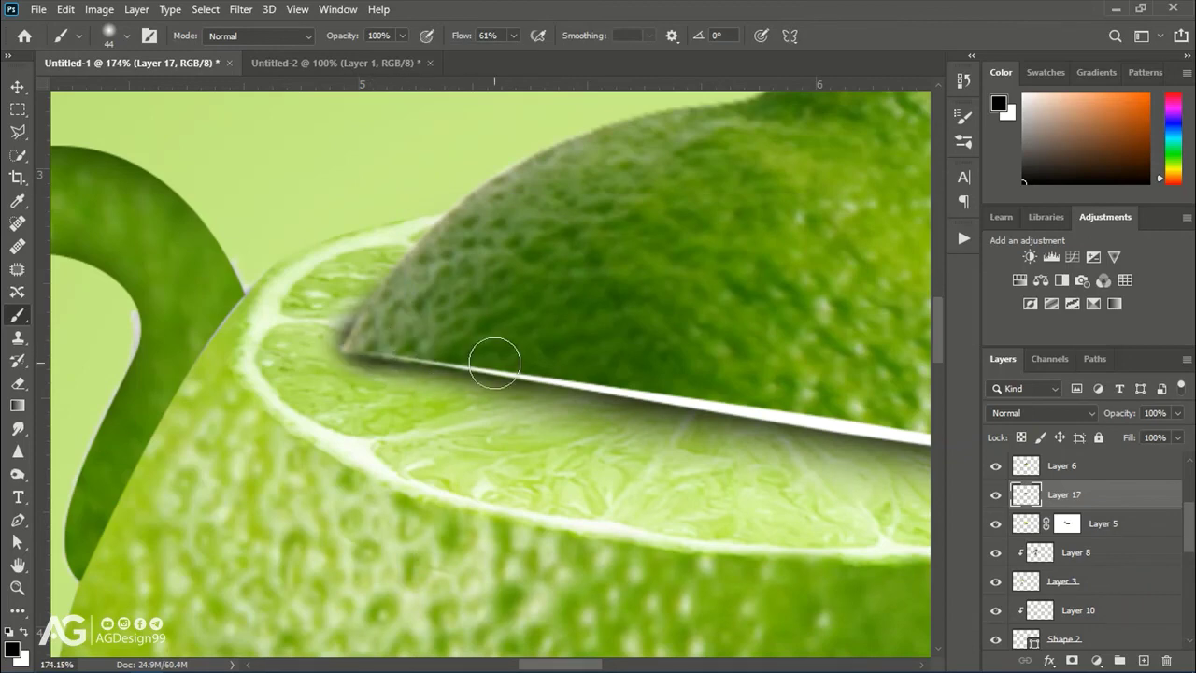
Tidy the lid shadow with the eraser and reselect the lime lid layer
key(e)
scroll(332, 439, down, 3)
scroll(436, 437, down, 3)
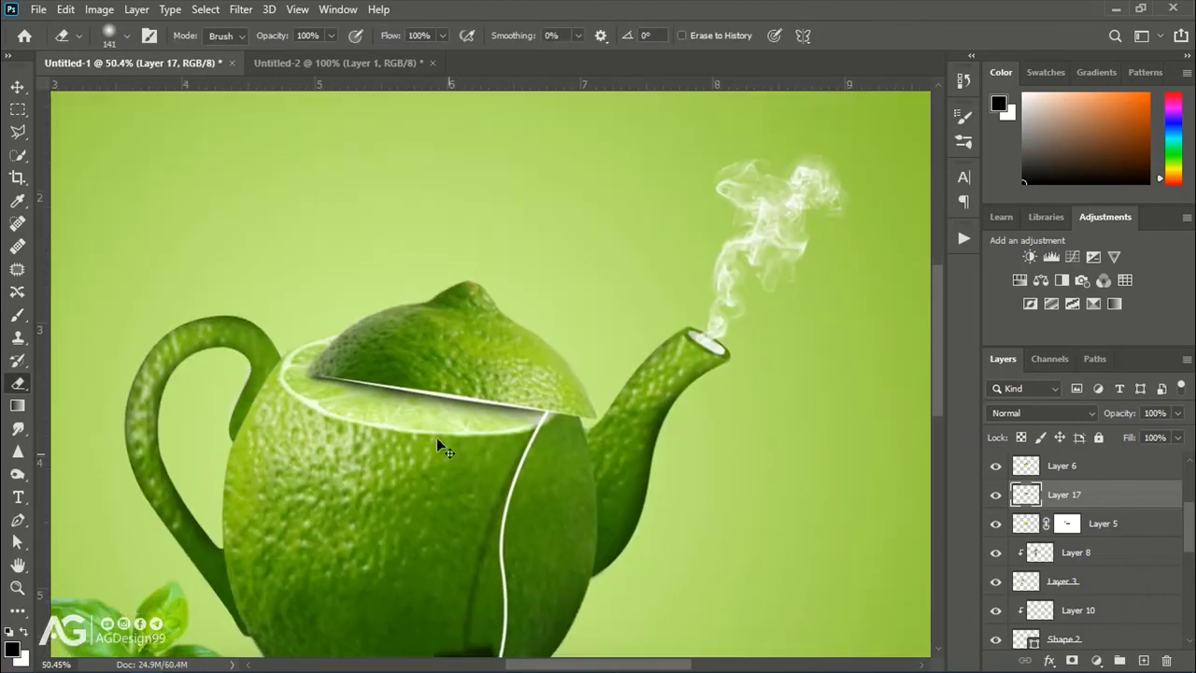
scroll(521, 408, up, 1)
scroll(488, 474, up, 1)
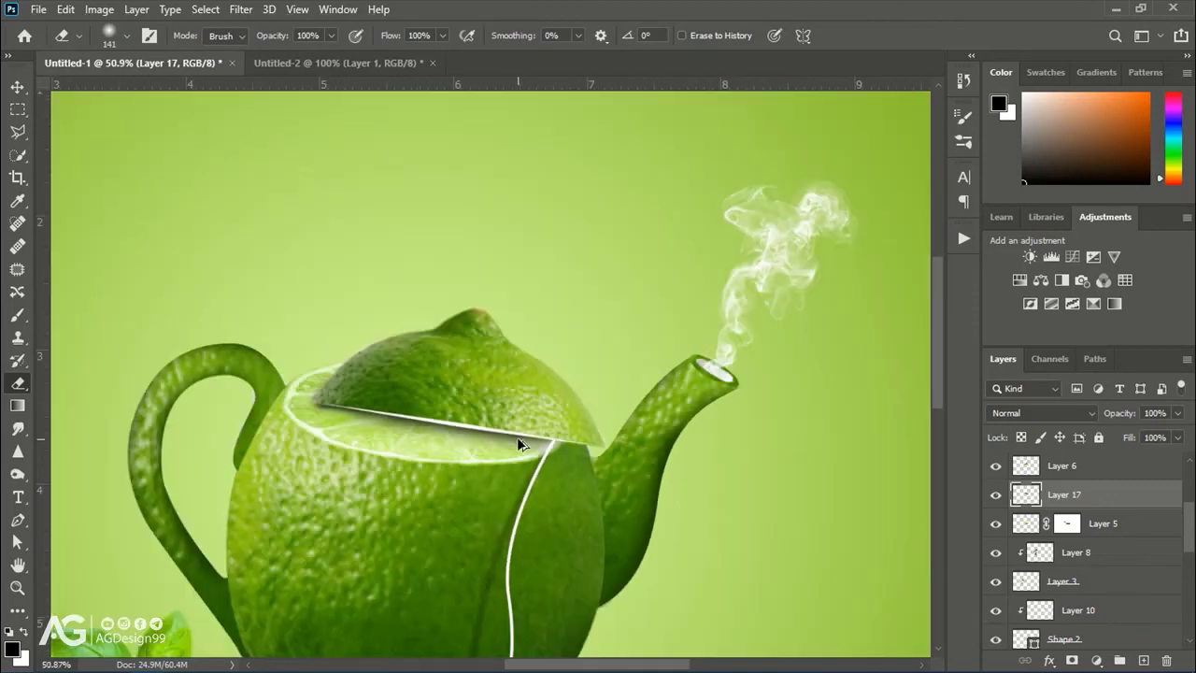
click(16, 82)
ctrl+click(537, 401)
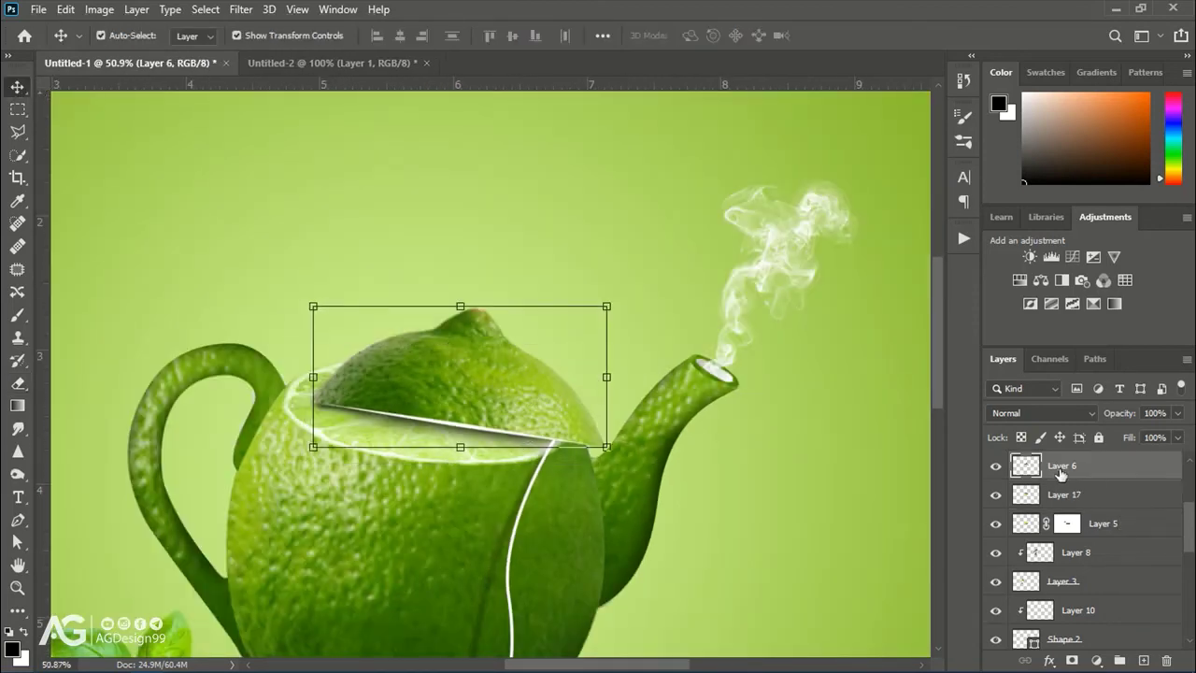
Duplicate the lid, fill the copy black, place it below, and rotate it about 8°
key(ctrl+j)
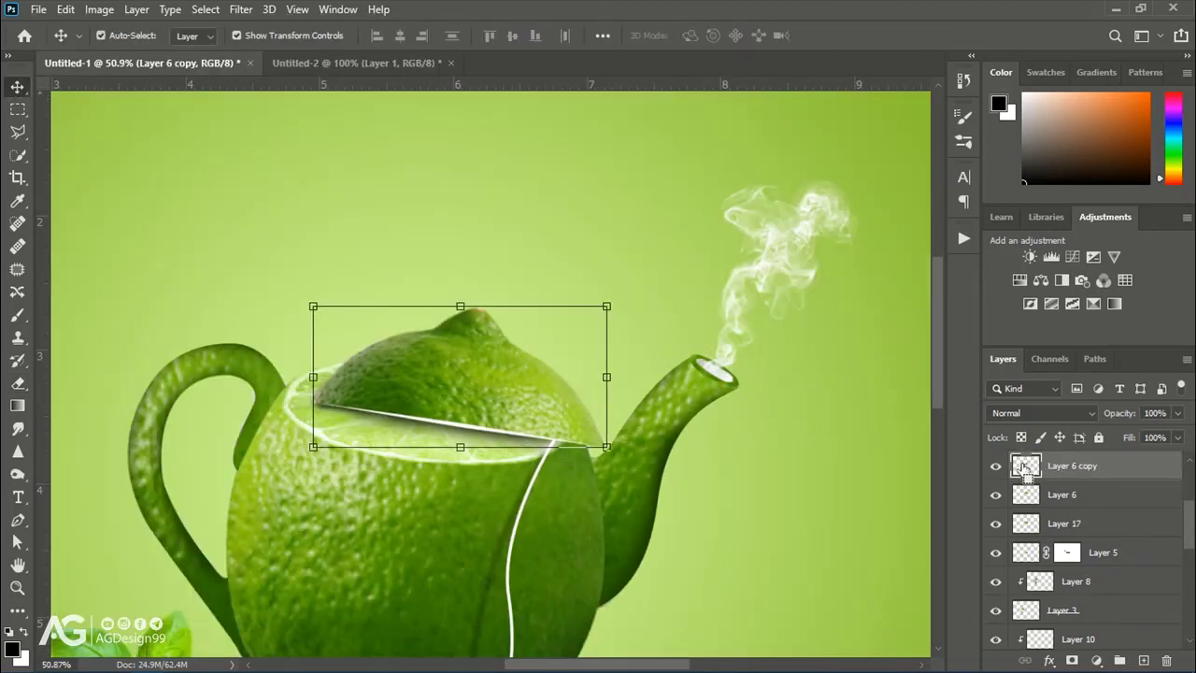
key(b)
key(shift+alt+BackSpace)
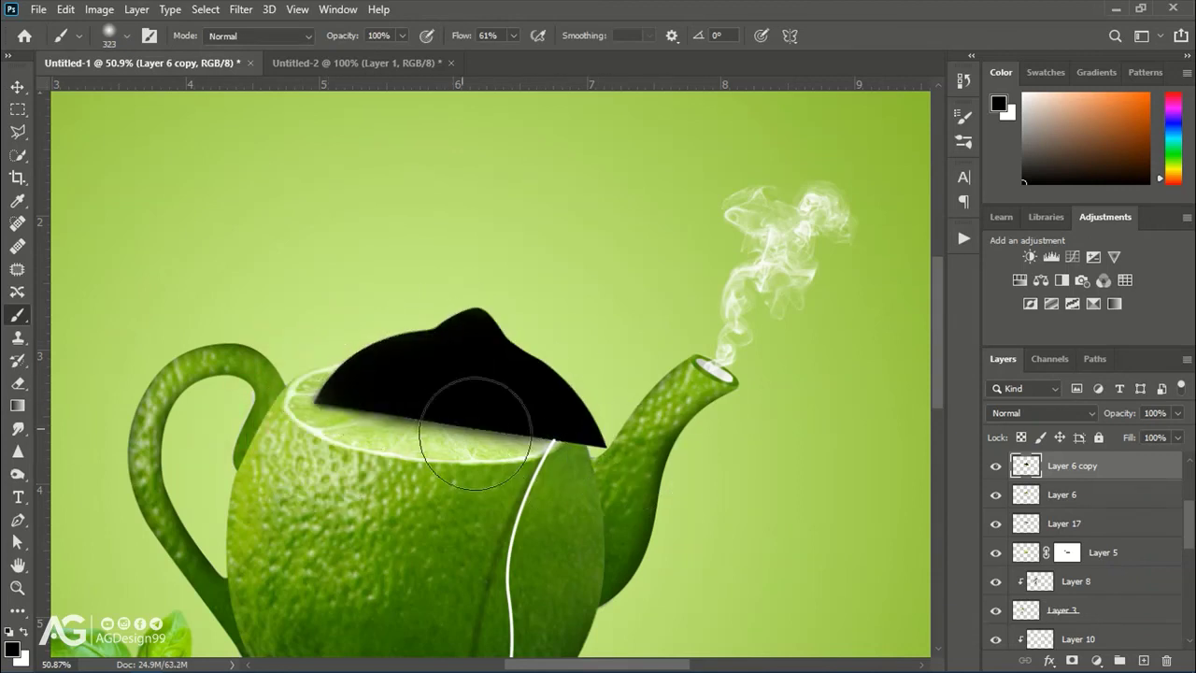
key(v)
drag(1083, 500, 1083, 509)
key(ctrl+t)
mouse_move(613, 450)
mouse_down()
mouse_move(609, 495)
mouse_move(599, 488)
mouse_up()
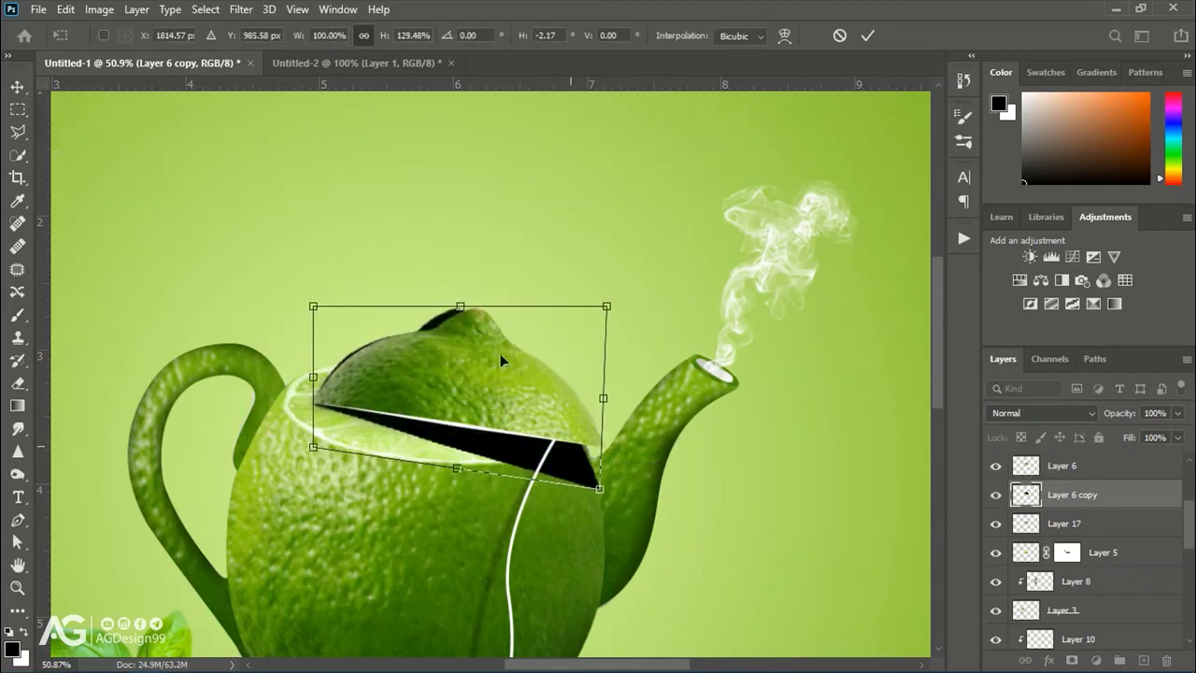
Warp the black lid copy into a thin wedge under the rim
click(784, 36)
drag(509, 307, 522, 322)
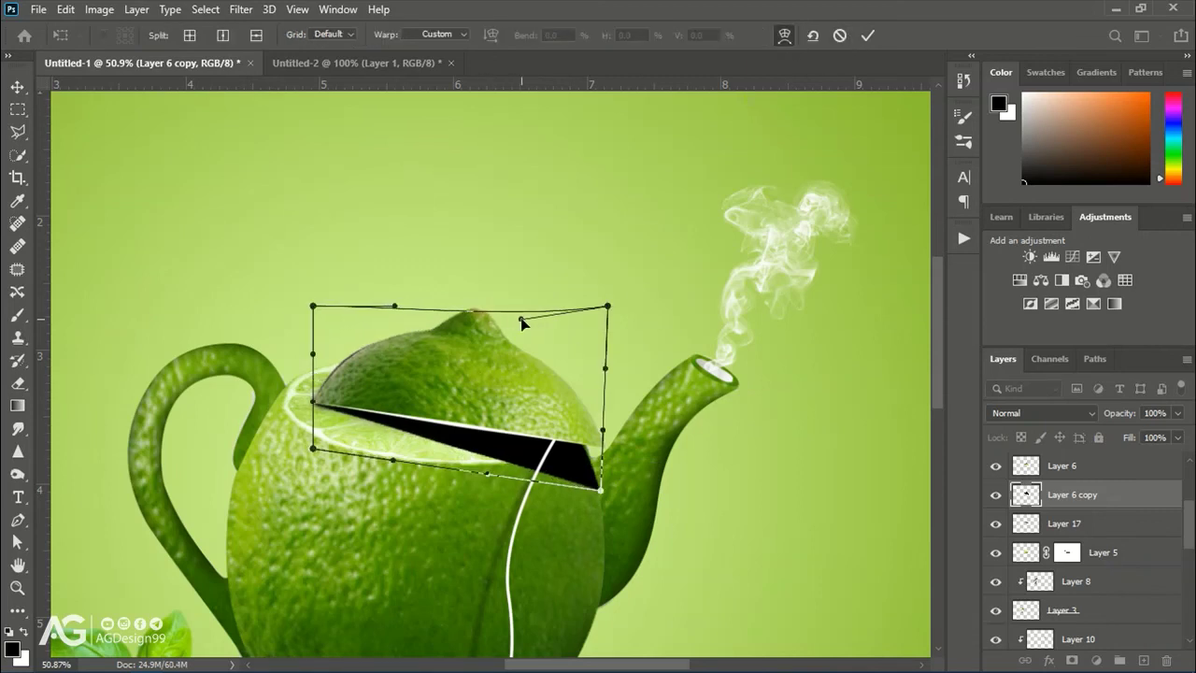
drag(484, 481, 509, 424)
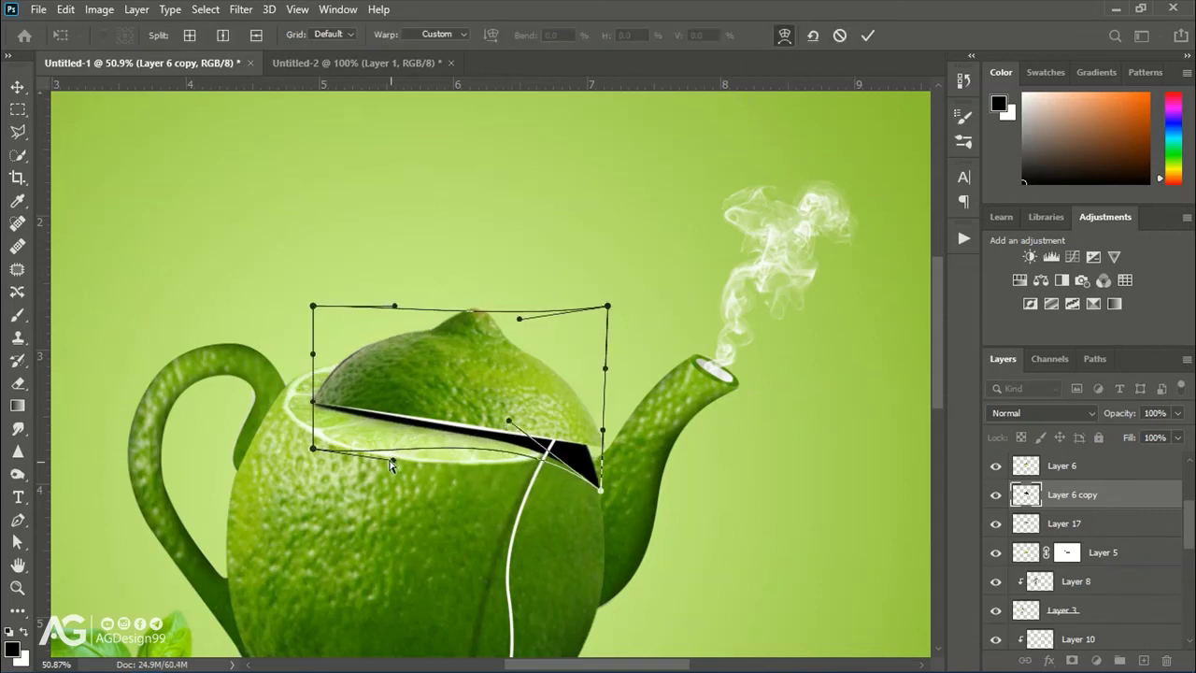
drag(314, 450, 335, 428)
drag(393, 460, 400, 439)
drag(600, 488, 597, 505)
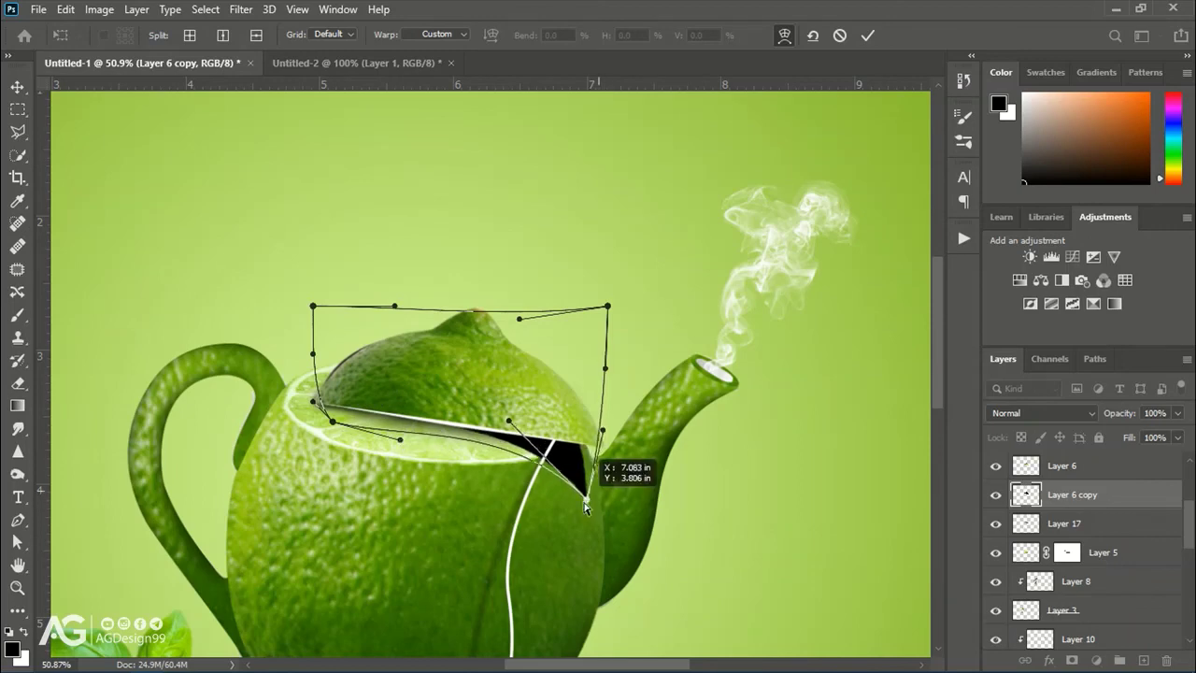
drag(508, 430, 547, 437)
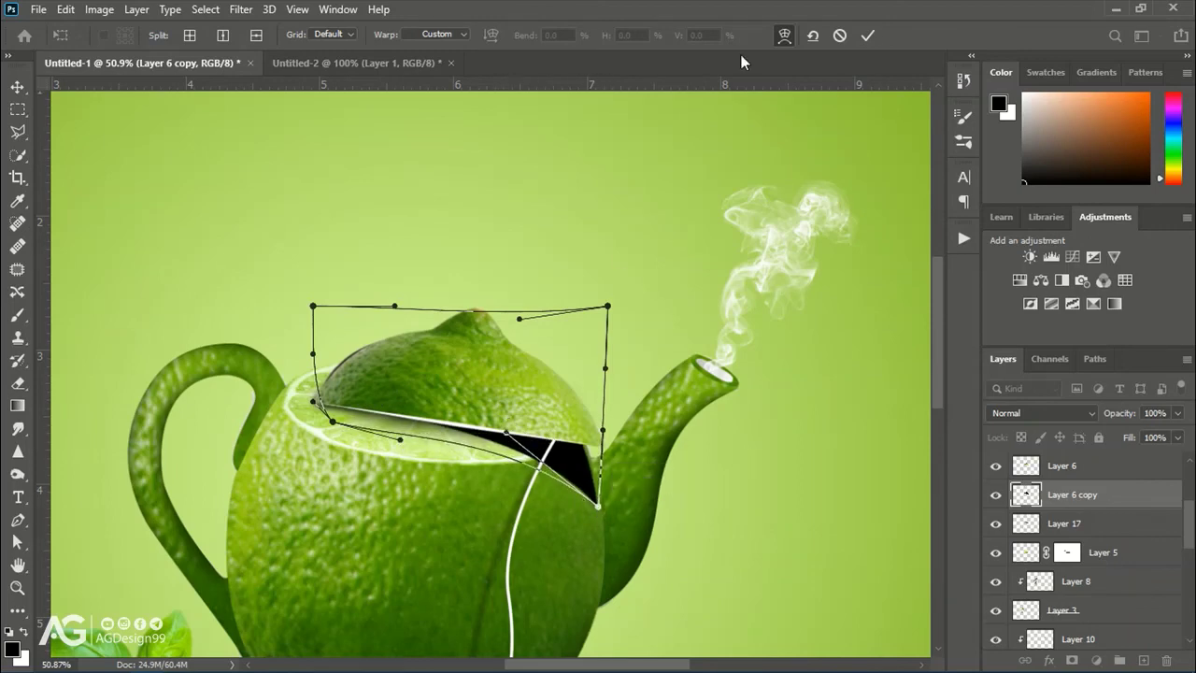
key(Return)
click(241, 9)
mouse_move(251, 207)
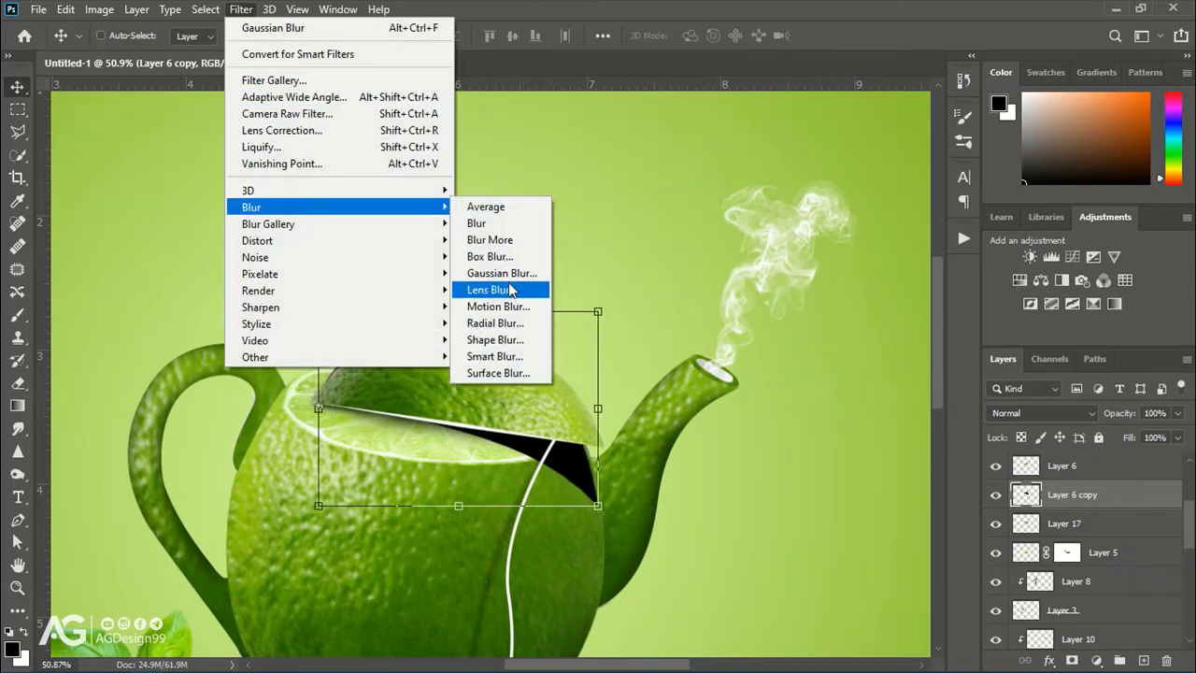
Apply a Gaussian Blur of about 16.6 px to the lid shadow
click(495, 285)
drag(812, 535, 820, 538)
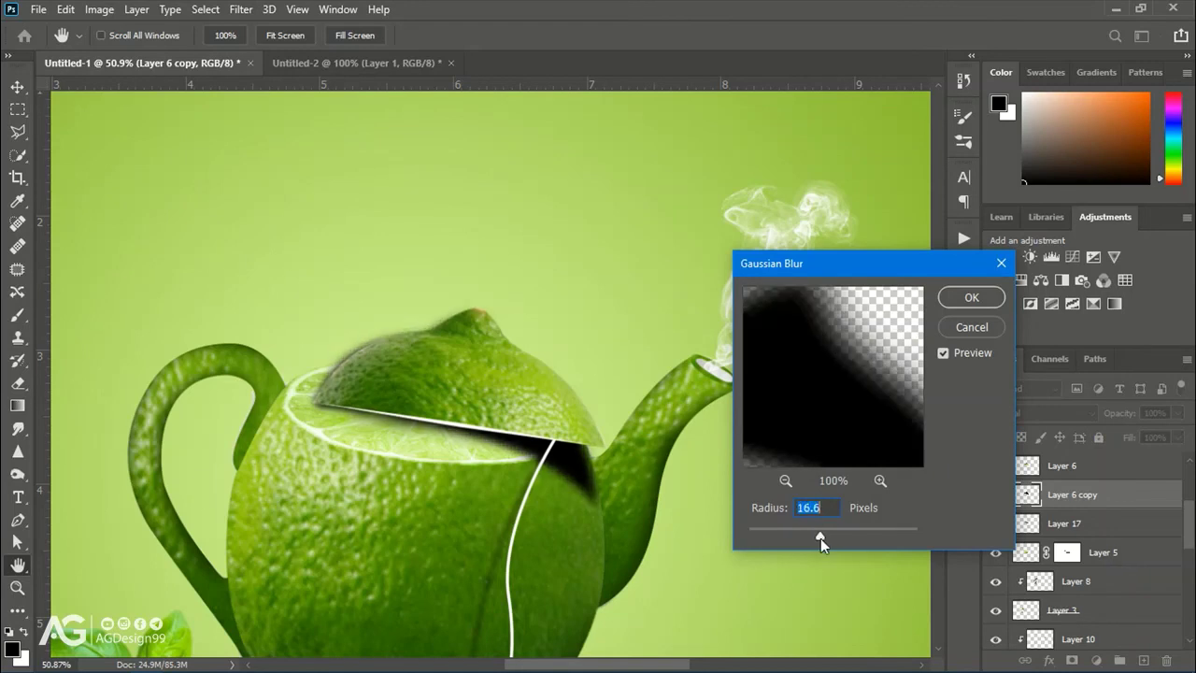
click(972, 297)
Erase excess shadow and lower its opacity to about 74%
key(e)
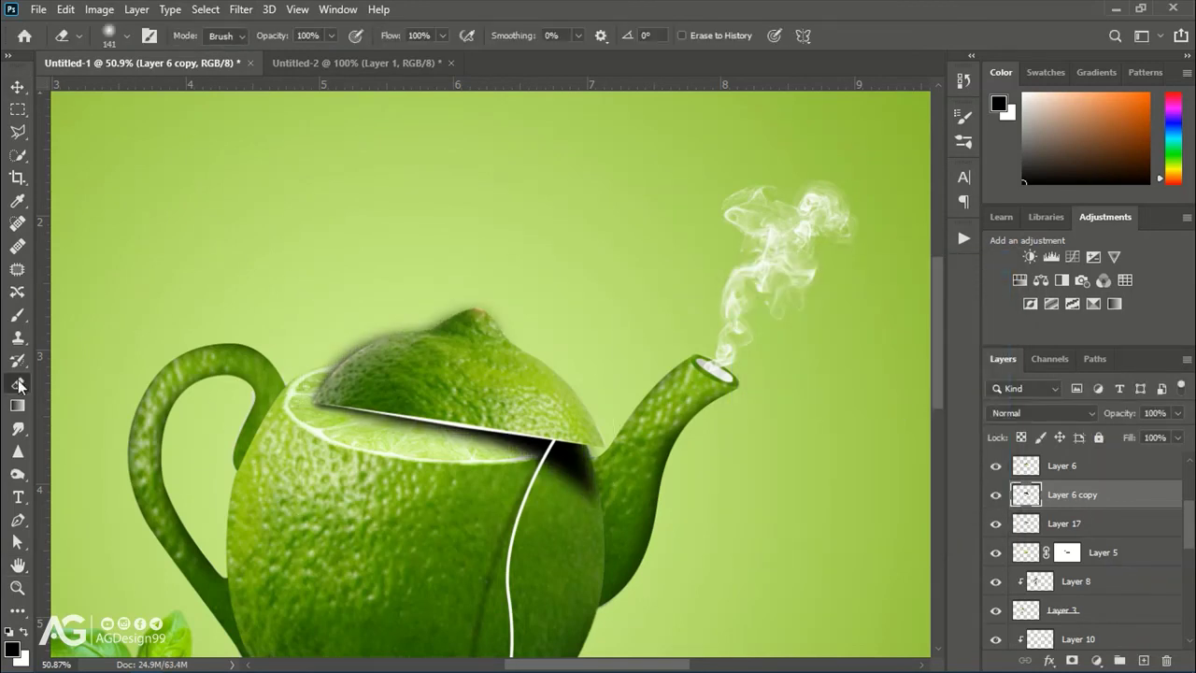
key(bracketleft)
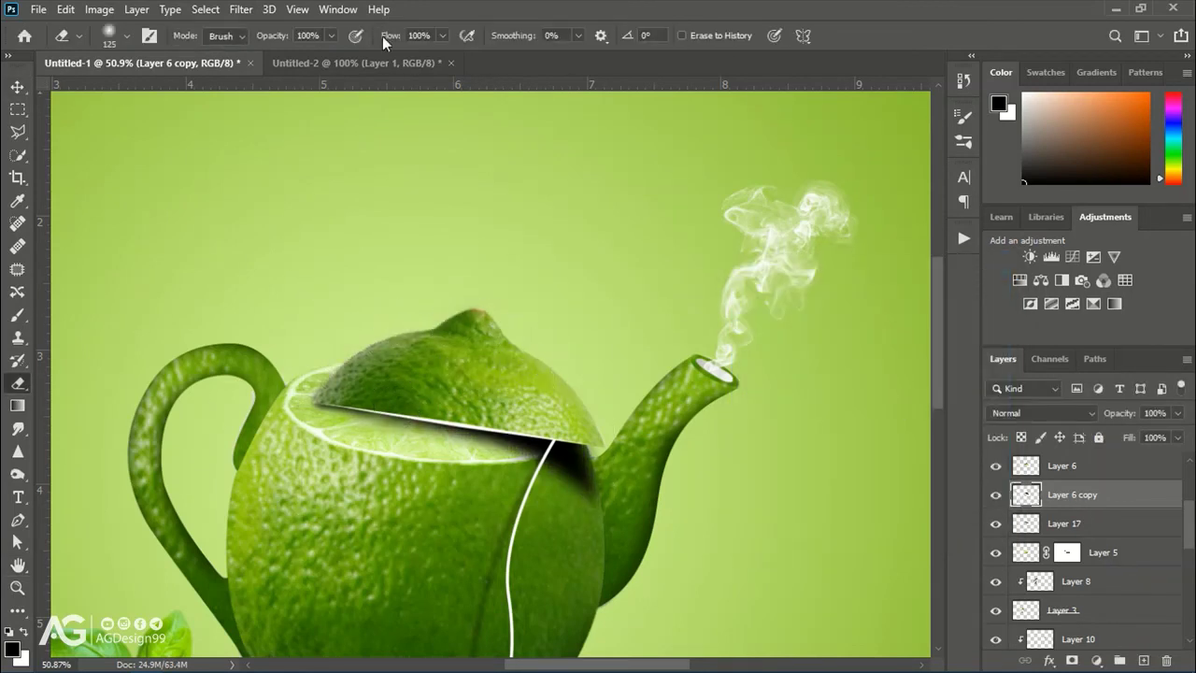
key(v)
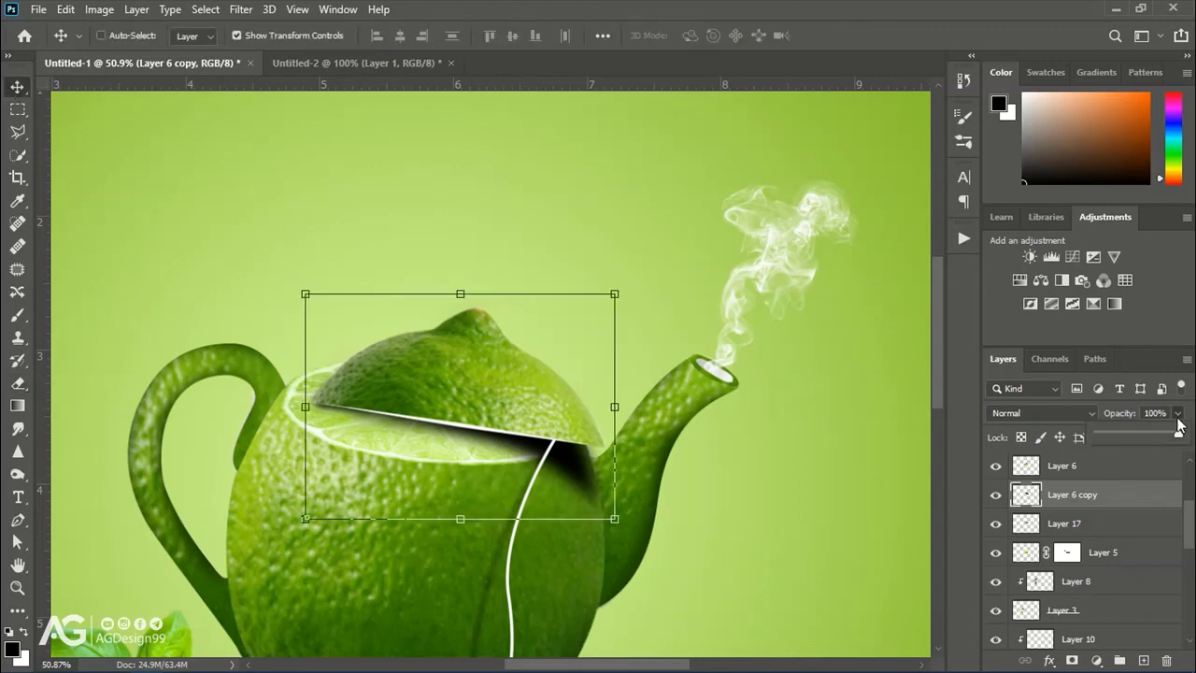
drag(1178, 425, 1155, 436)
scroll(531, 477, up, 5)
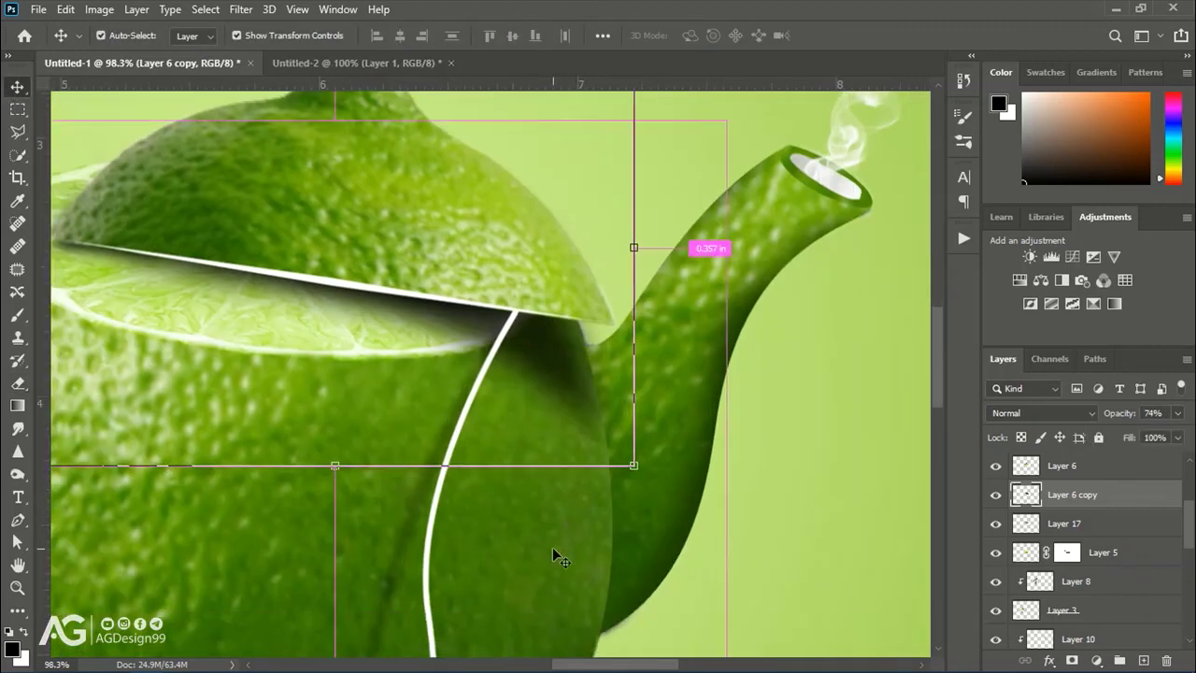
scroll(552, 546, down, 3)
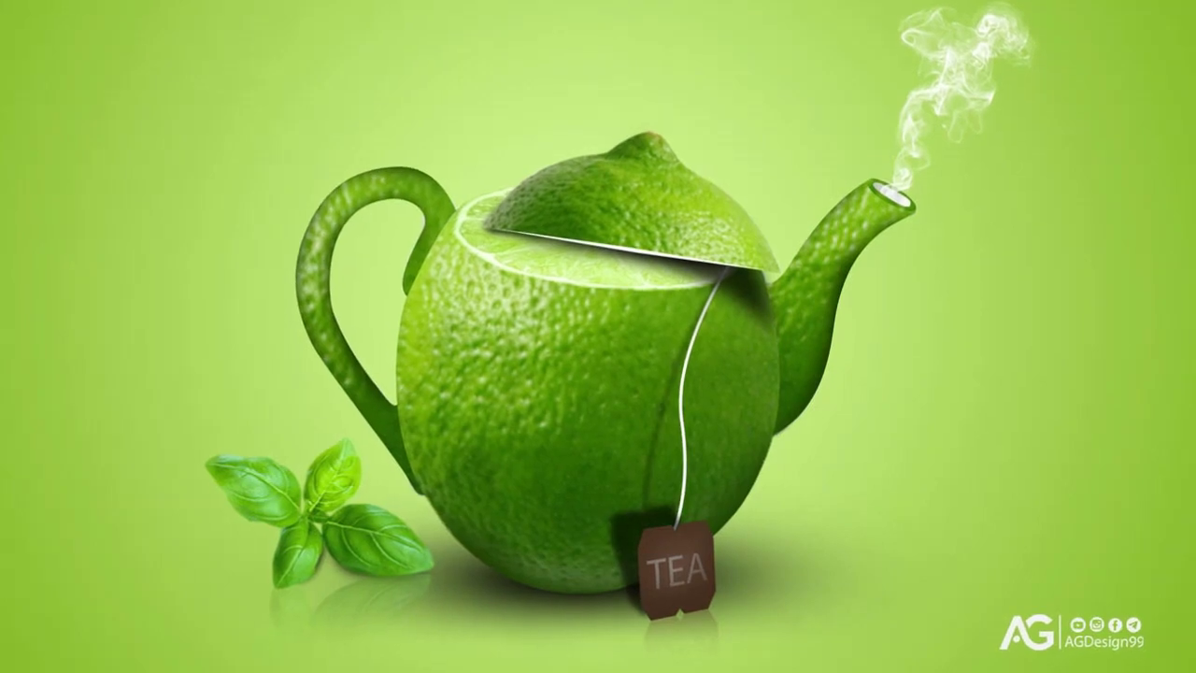